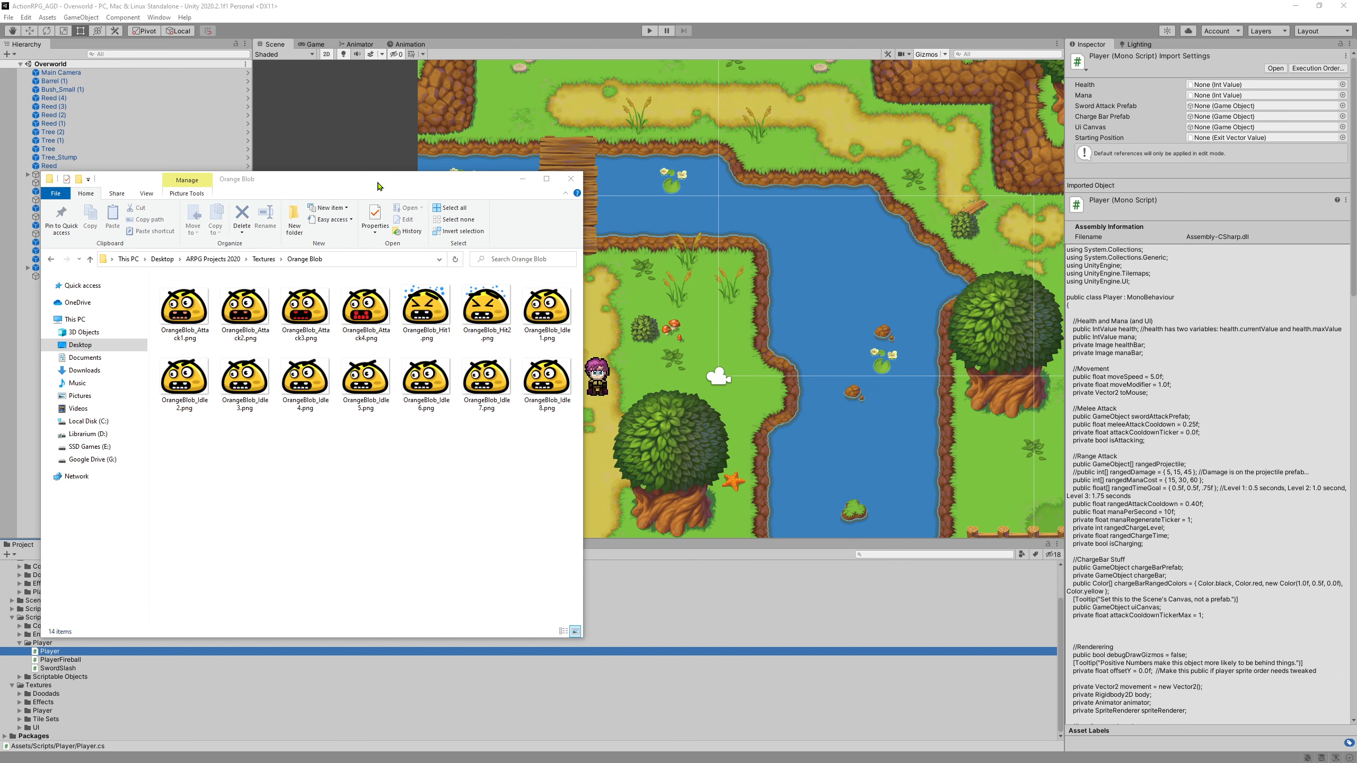
Step: Open the Player script in Visual Studio and examine the UpdateMeleeAttack method, including its three lines marked 2.10 Fix
drag(340, 187, 992, 112)
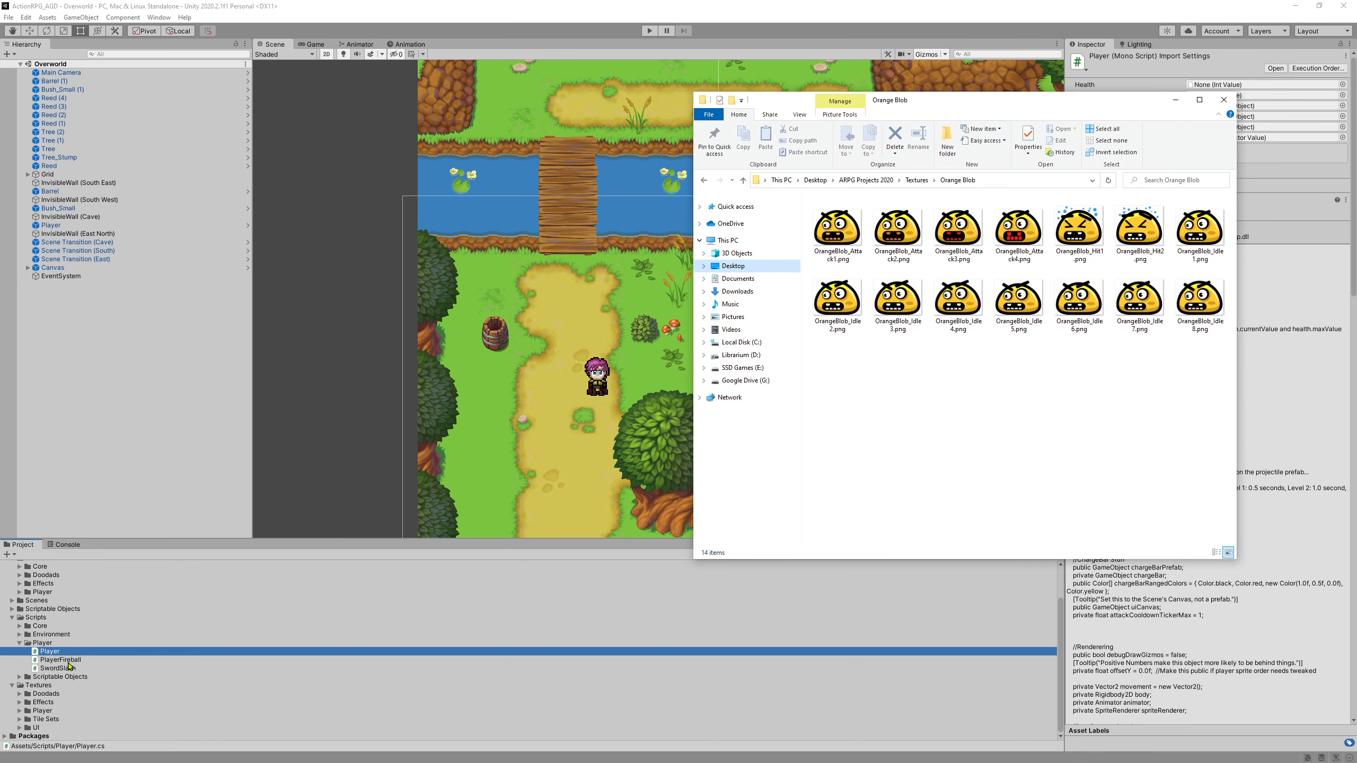
click(459, 8)
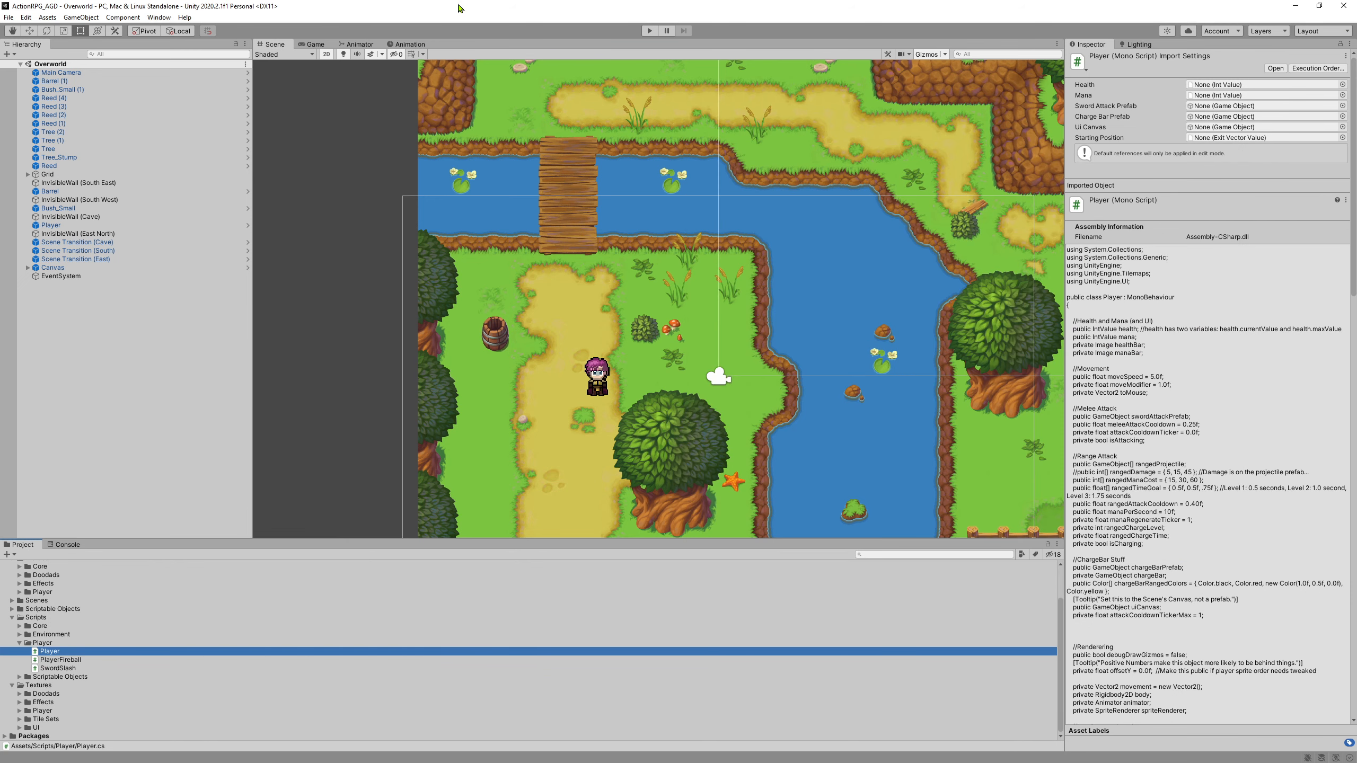
double_click(67, 655)
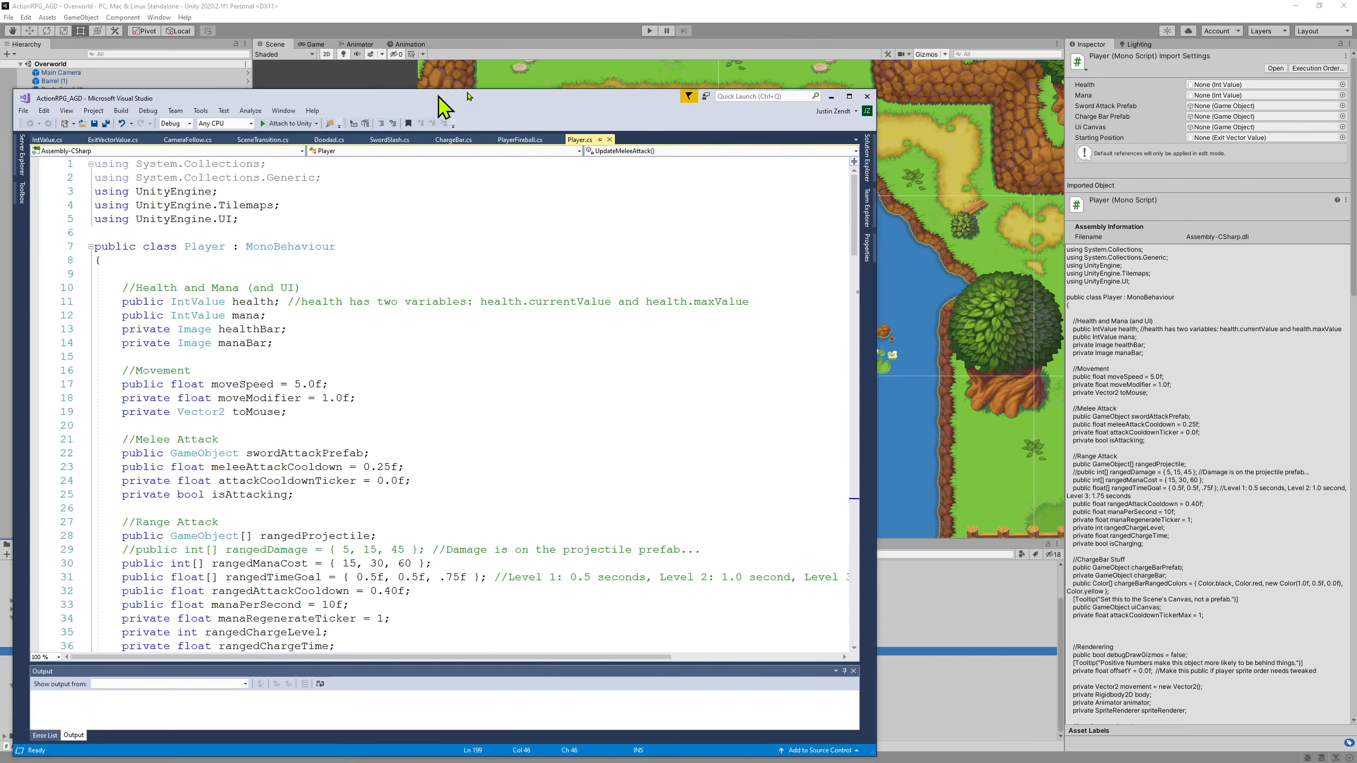
scroll(550, 293, down, 20)
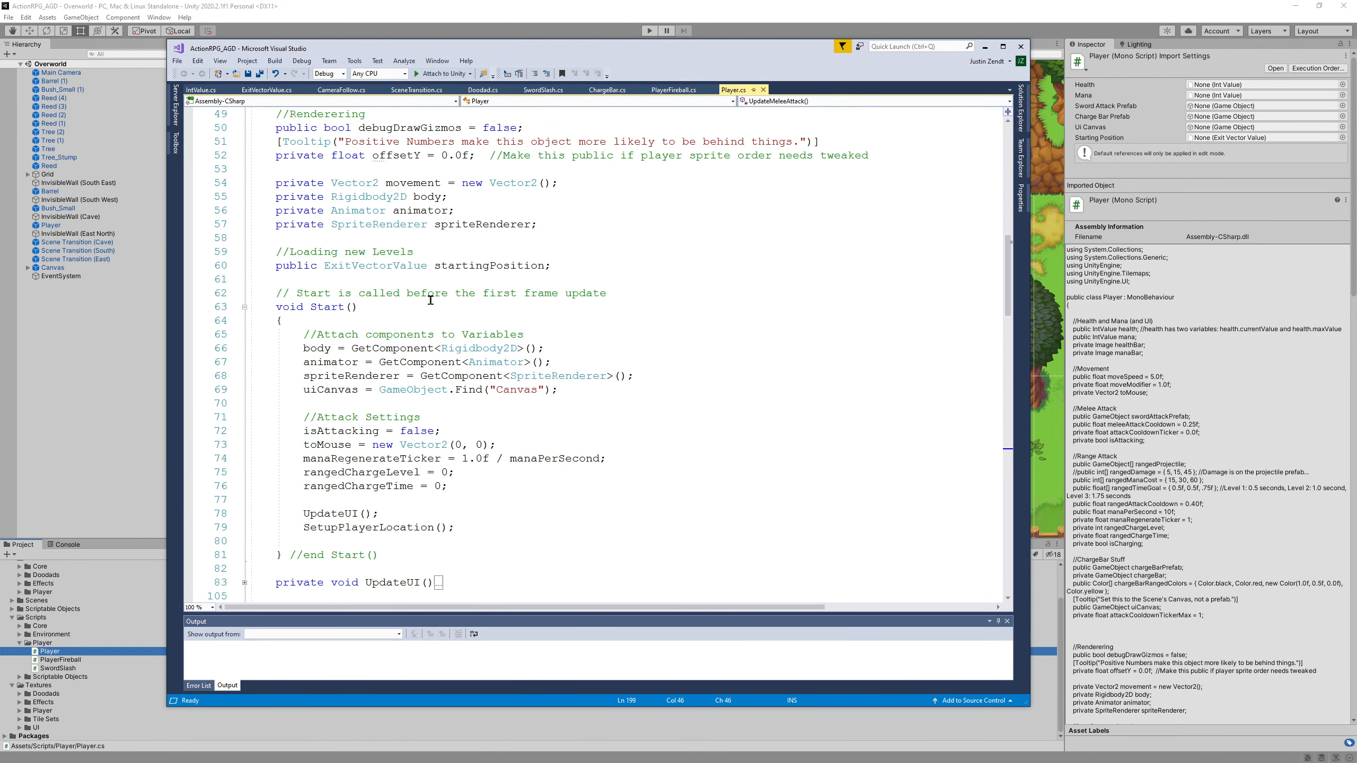
scroll(434, 295, down, 9)
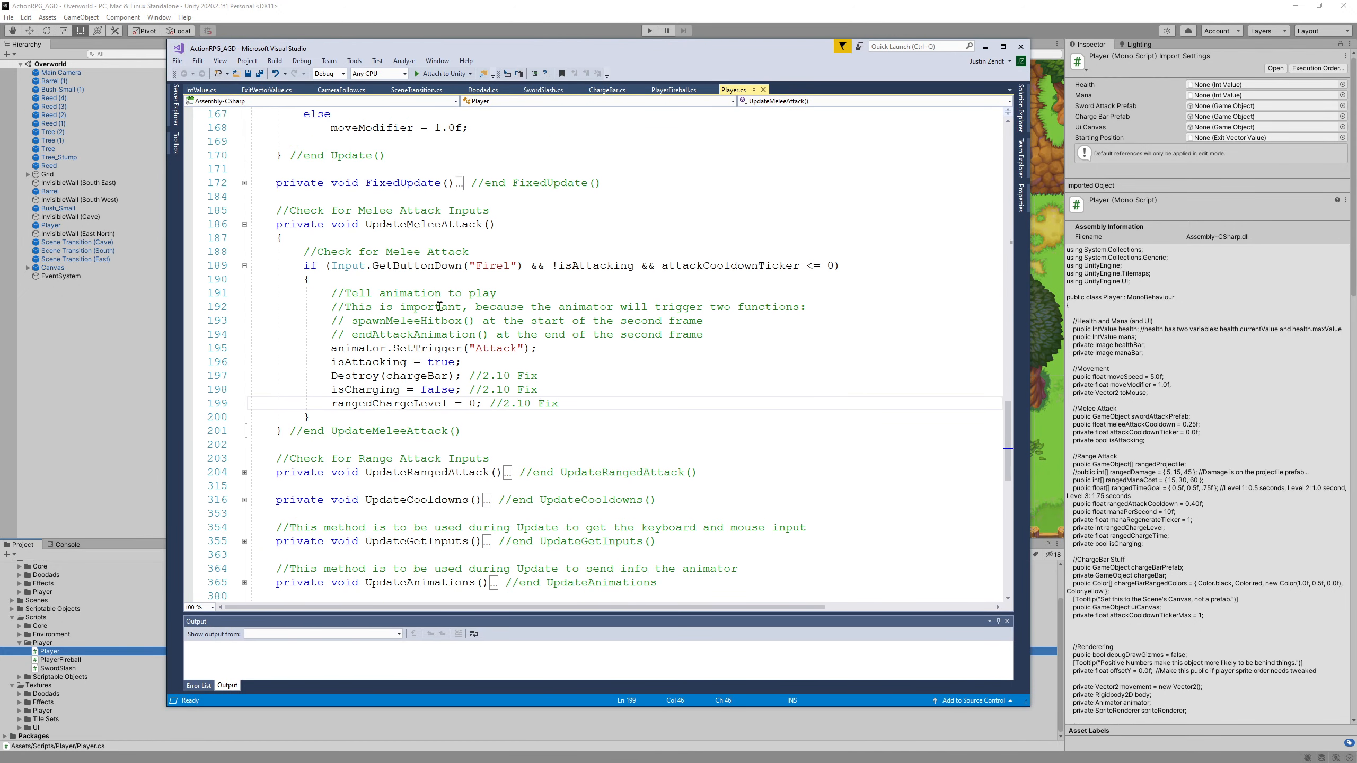
scroll(504, 354, up, 1)
drag(276, 225, 578, 431)
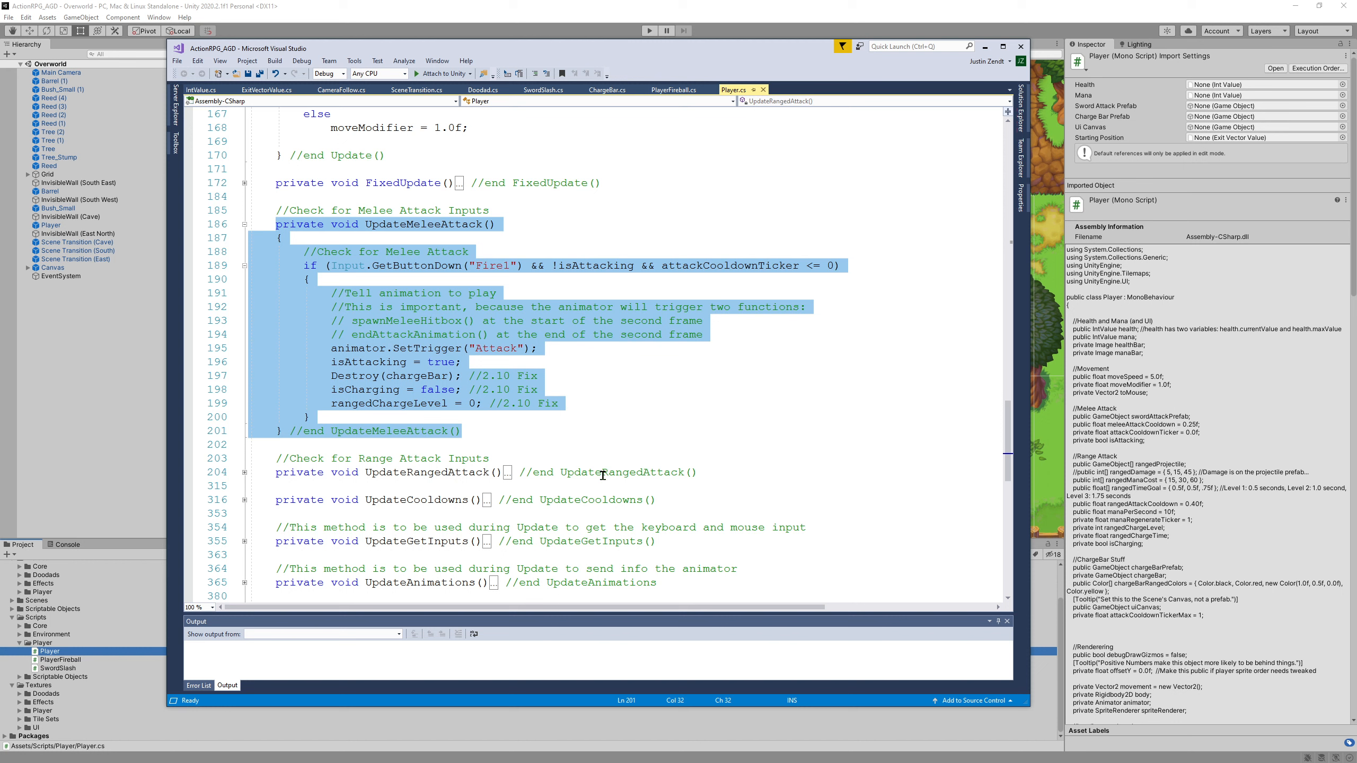
click(605, 395)
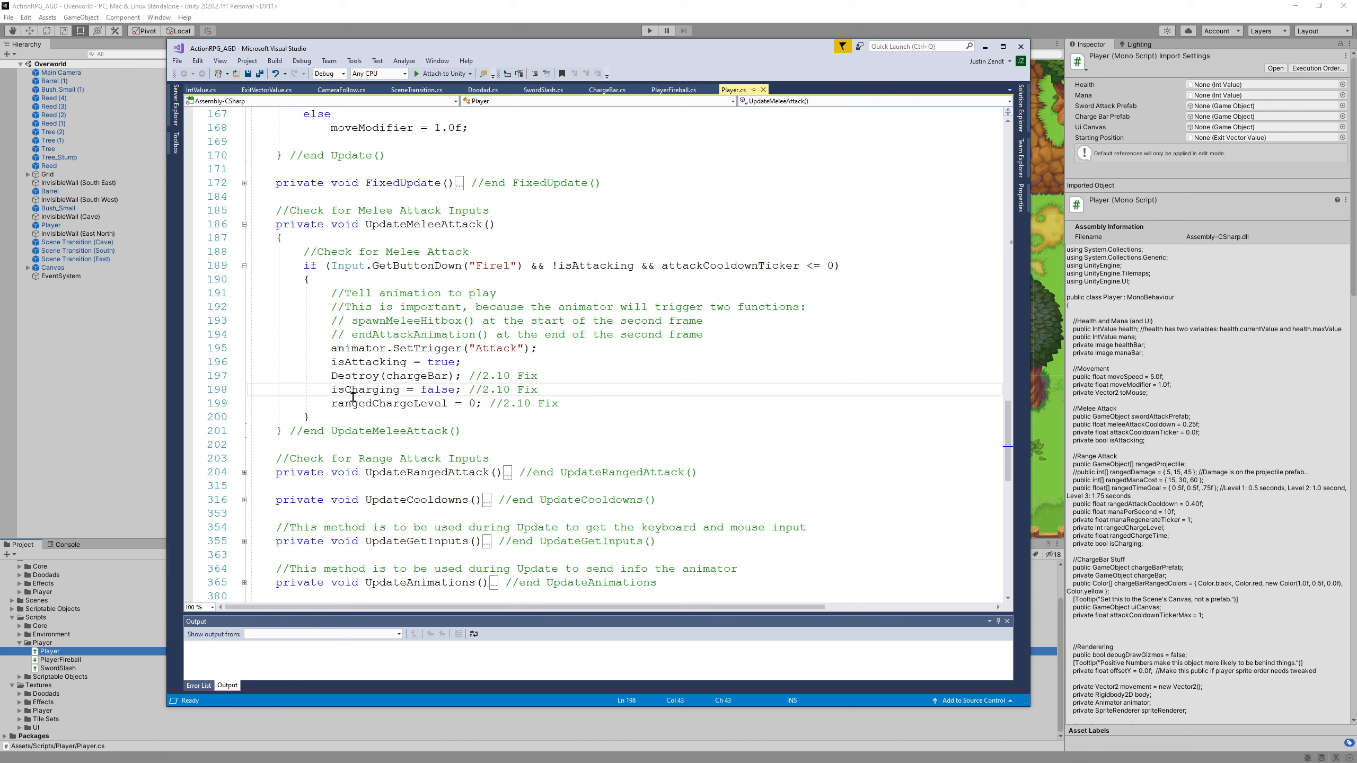
drag(323, 375, 660, 400)
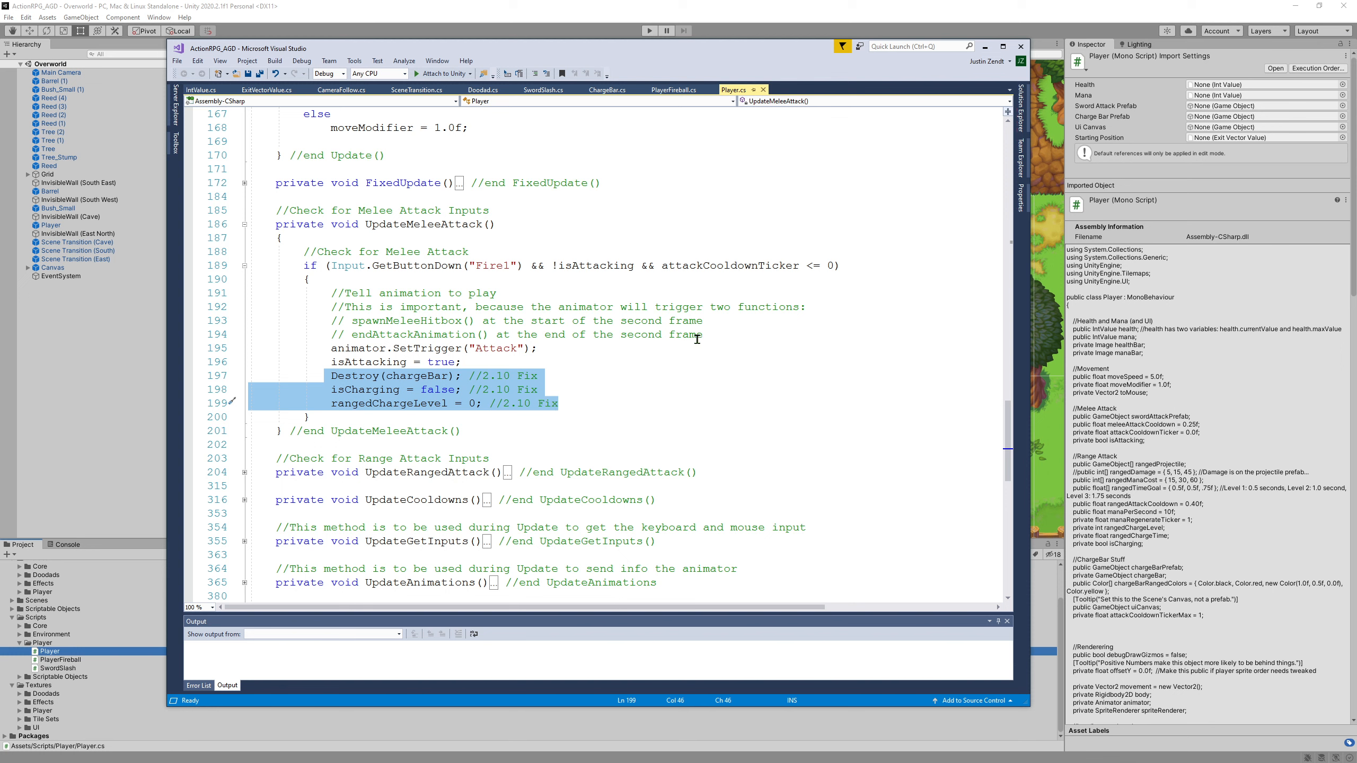
click(647, 358)
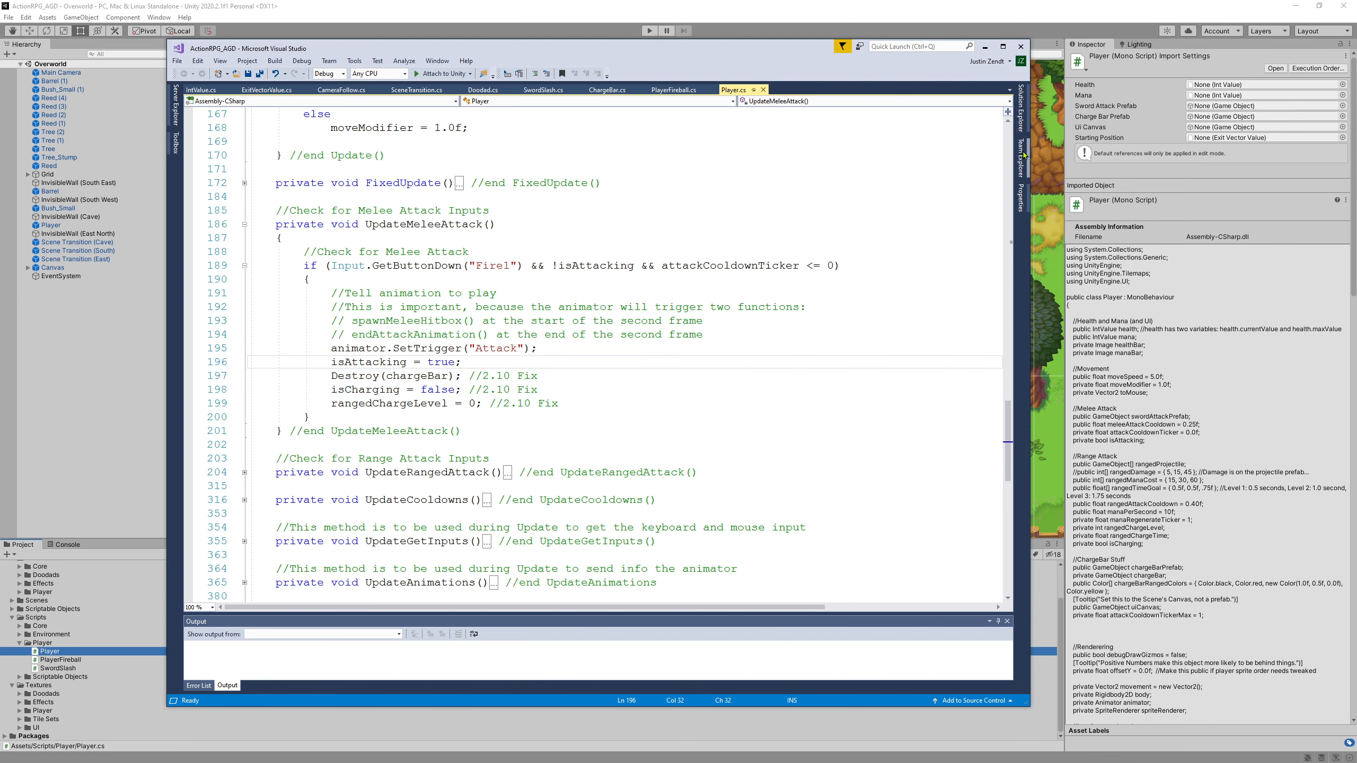
click(985, 49)
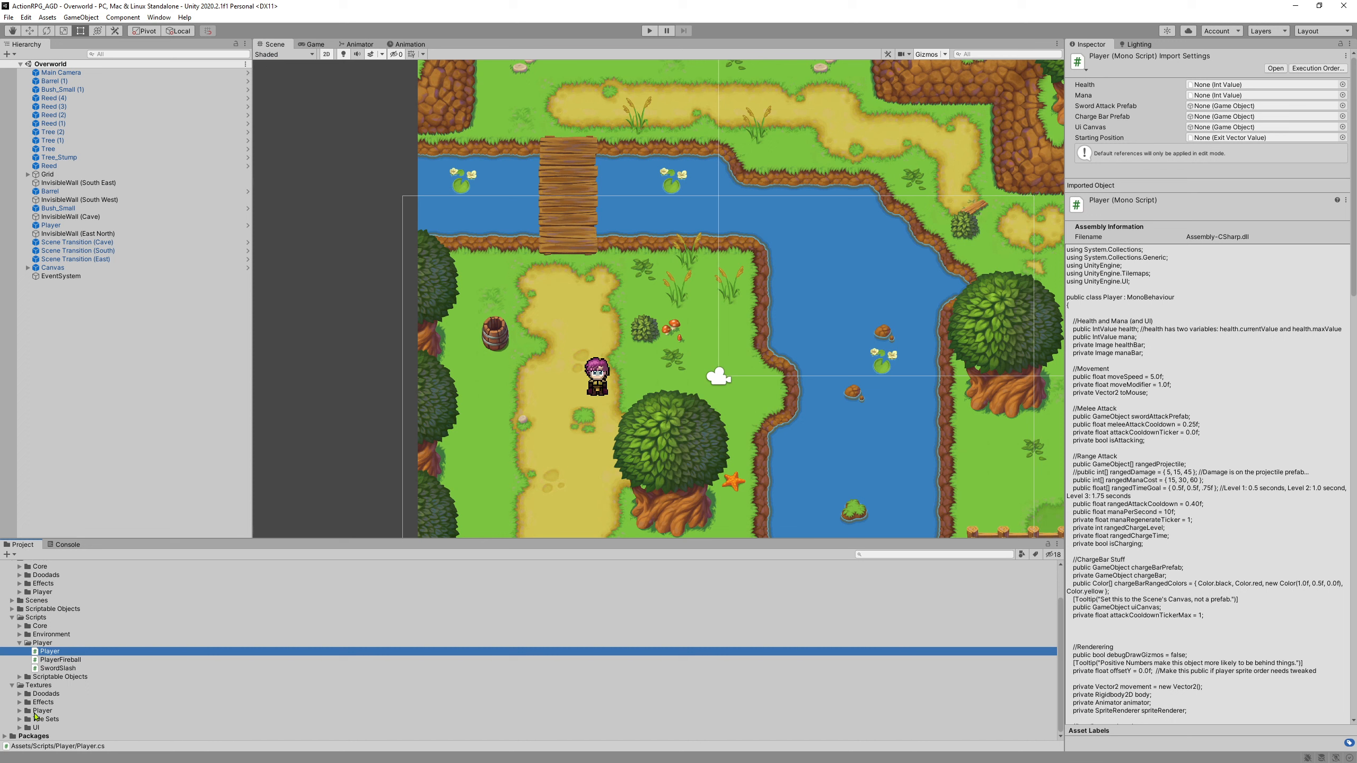
Step: Create a folder named Enemy inside the project's Textures folder
click(39, 686)
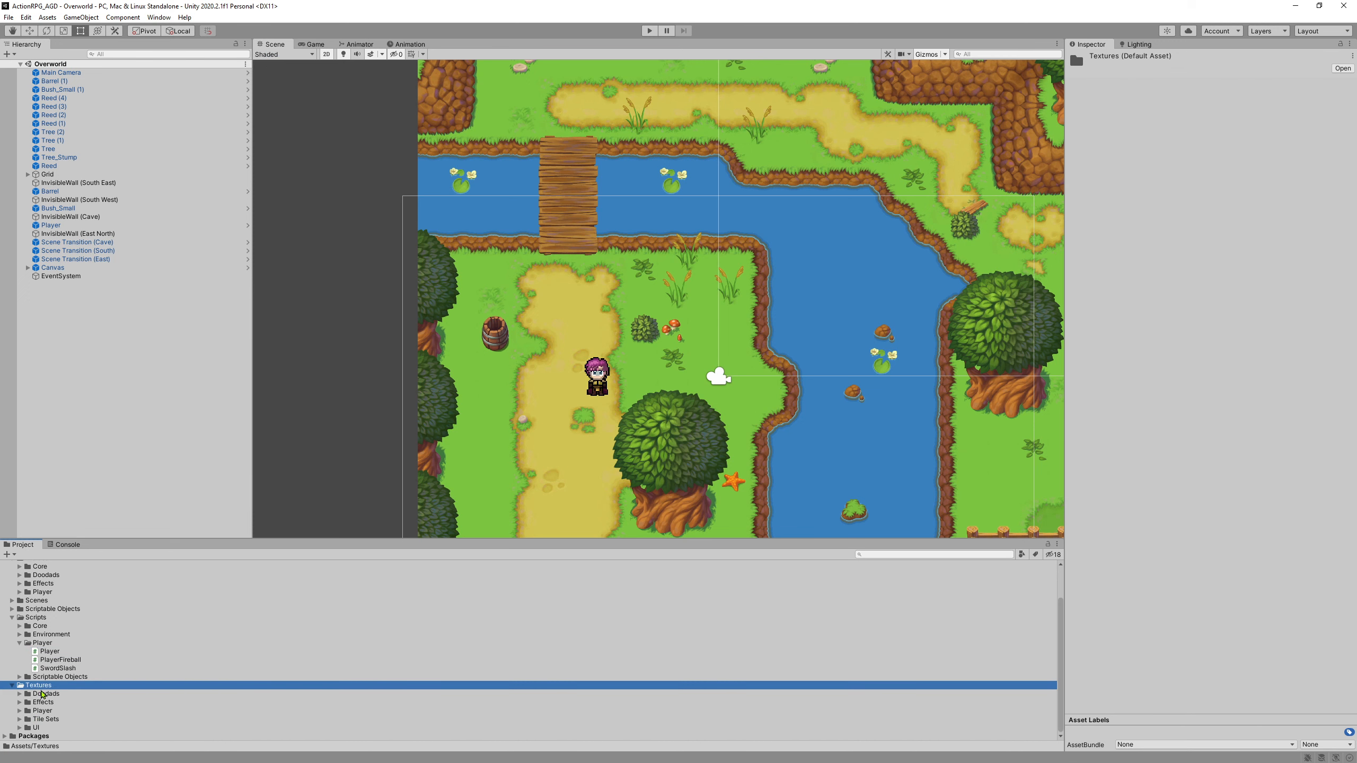
right_click(46, 688)
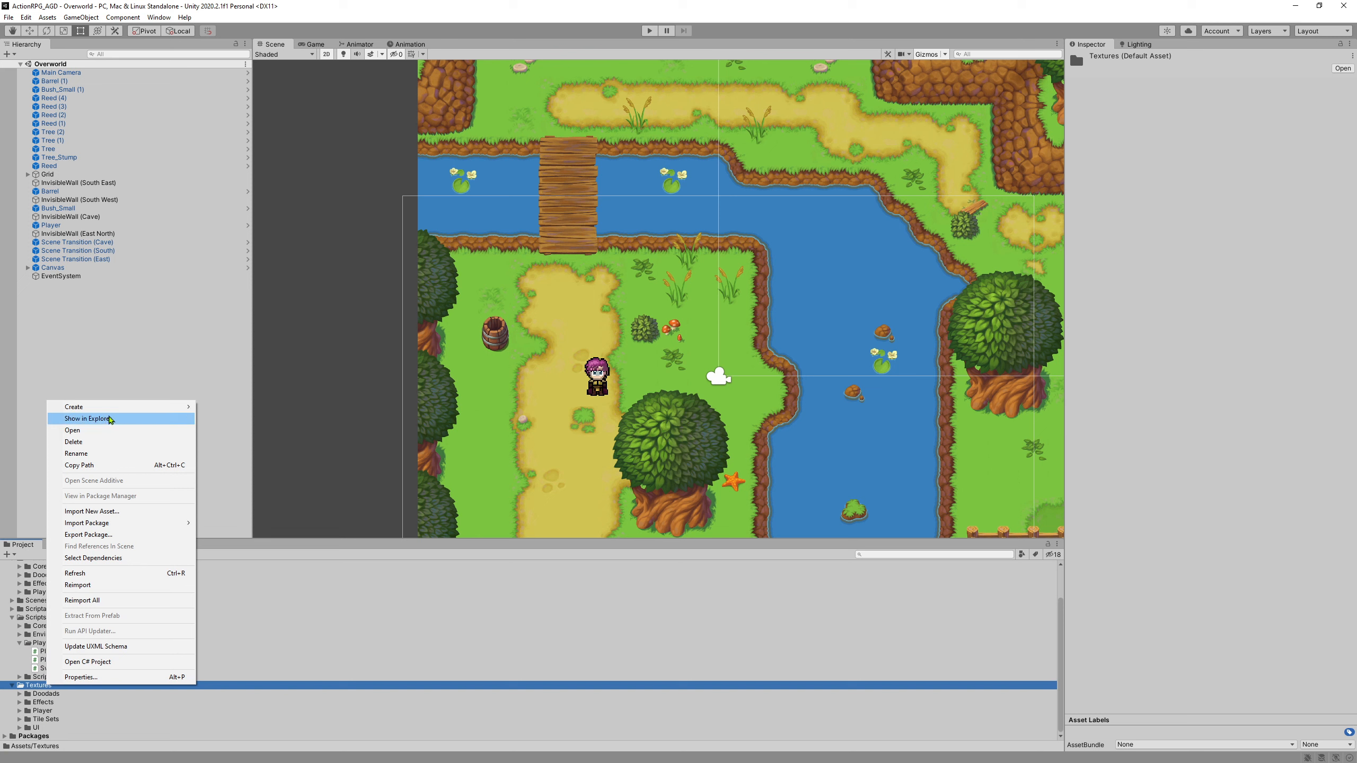
mouse_move(110, 415)
click(249, 341)
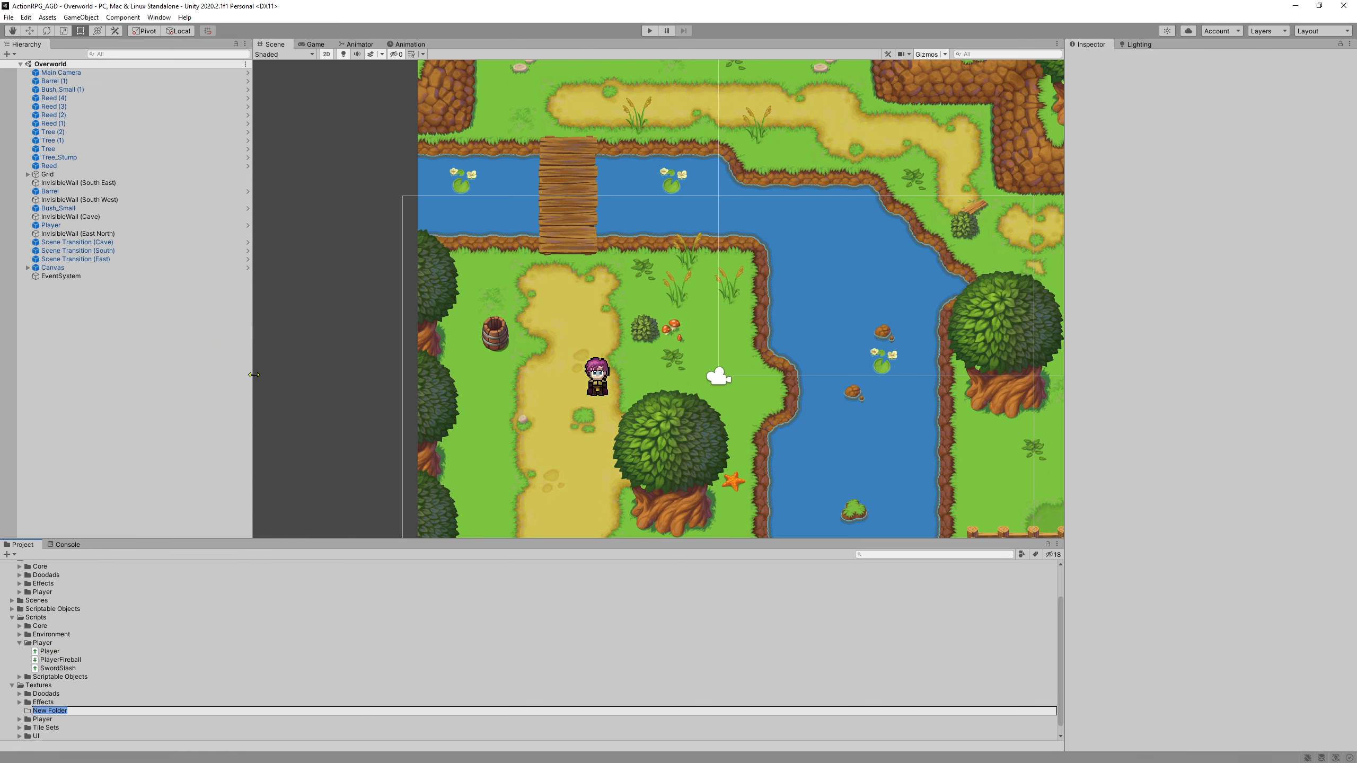
text(Enemy)
key(Return)
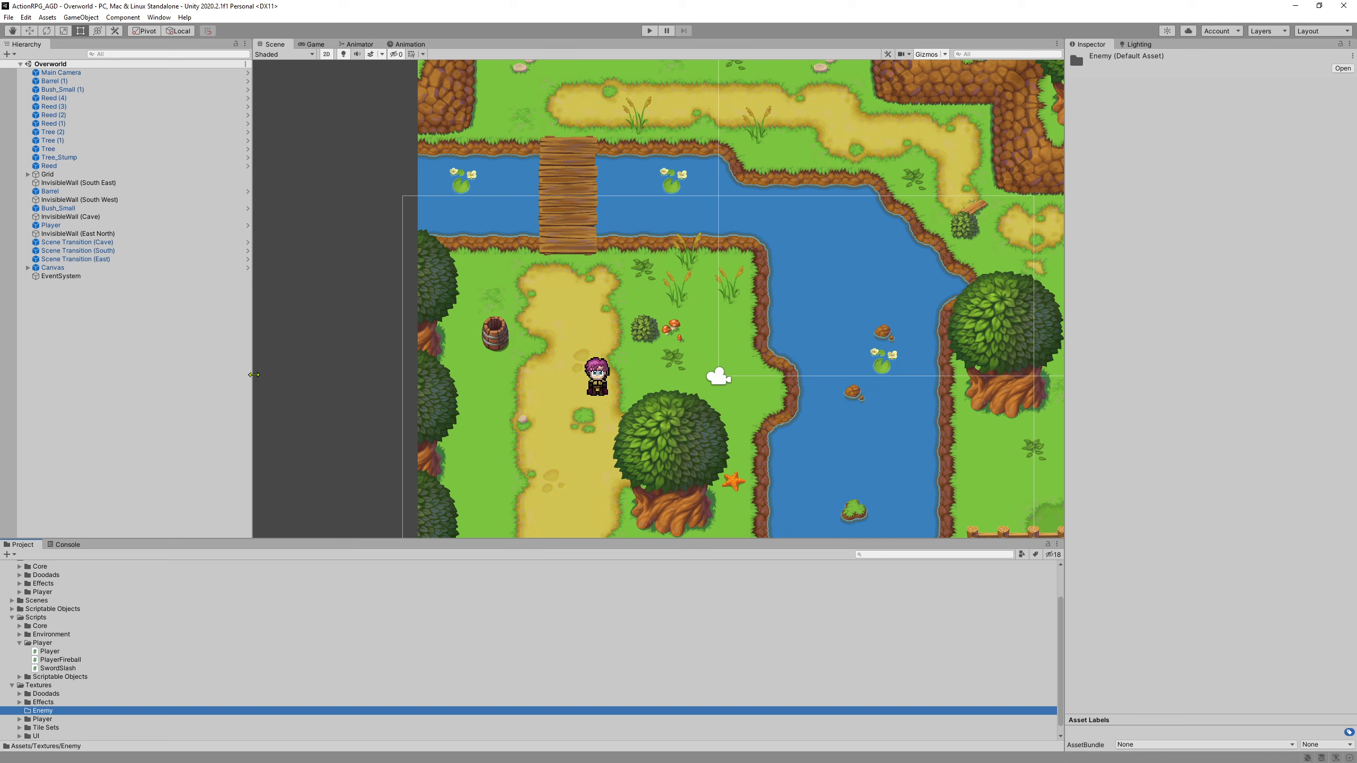
Step: Create a subfolder named Orange Blob inside the Enemy textures folder
right_click(43, 714)
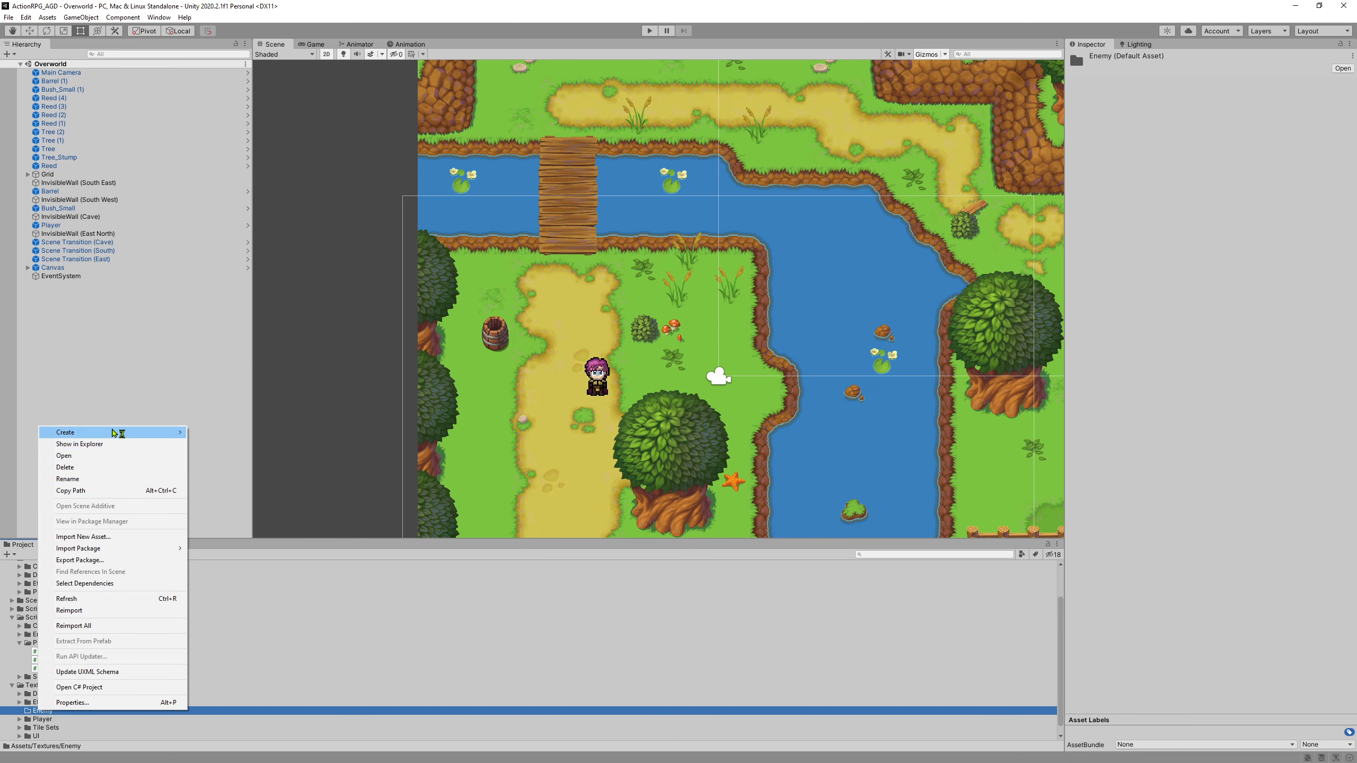
mouse_move(123, 434)
click(270, 333)
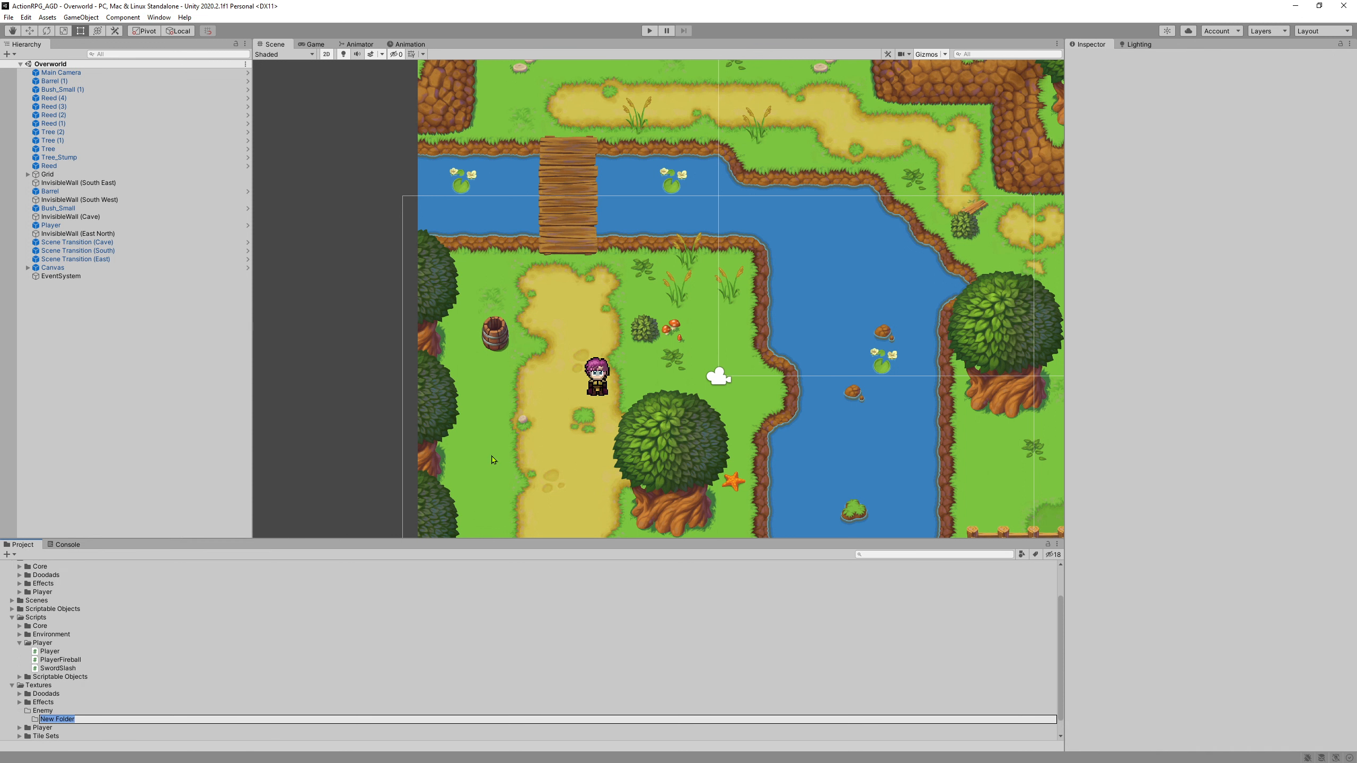
text(Orange Blom)
key(Return)
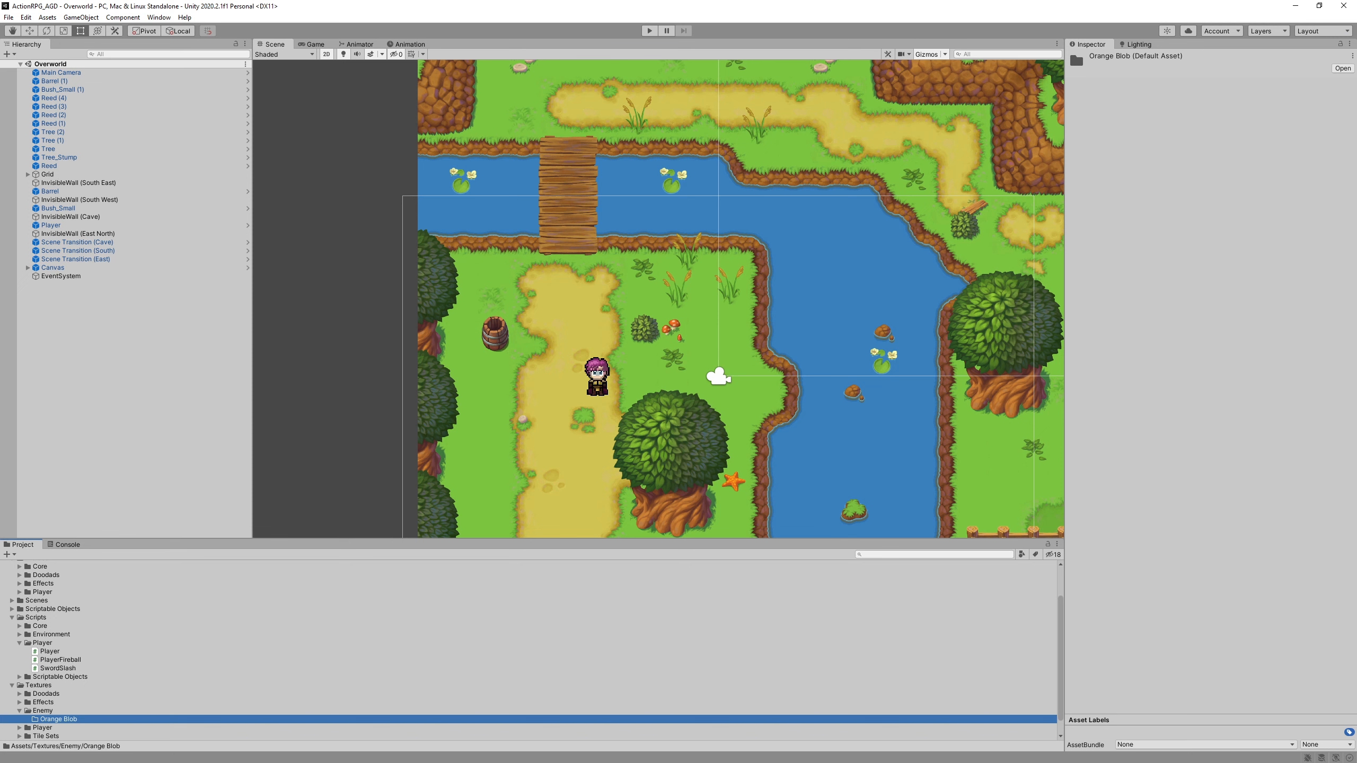
Step: Switch to File Explorer and import all 14 OrangeBlob PNG images into Unity's Textures/Enemy/Orange Blob folder
key(alt+Tab)
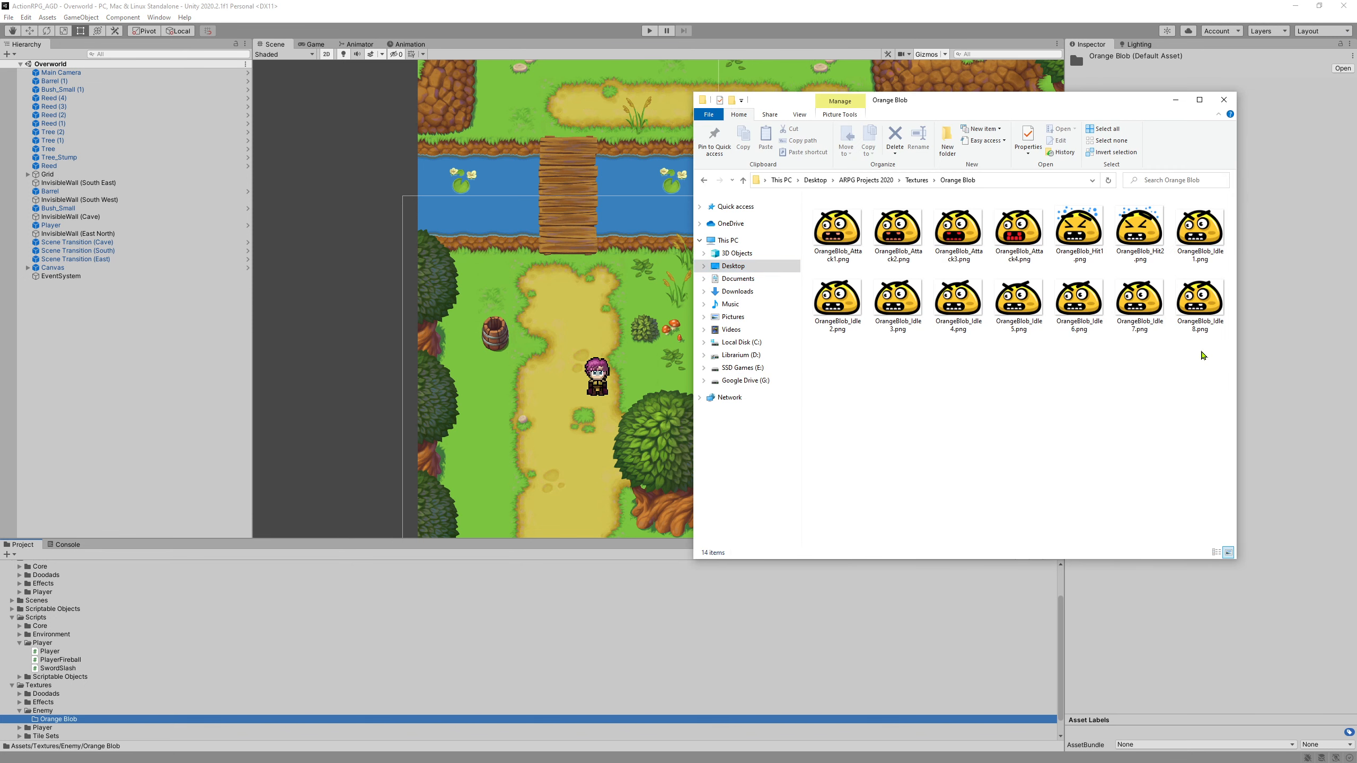
drag(1201, 351, 854, 231)
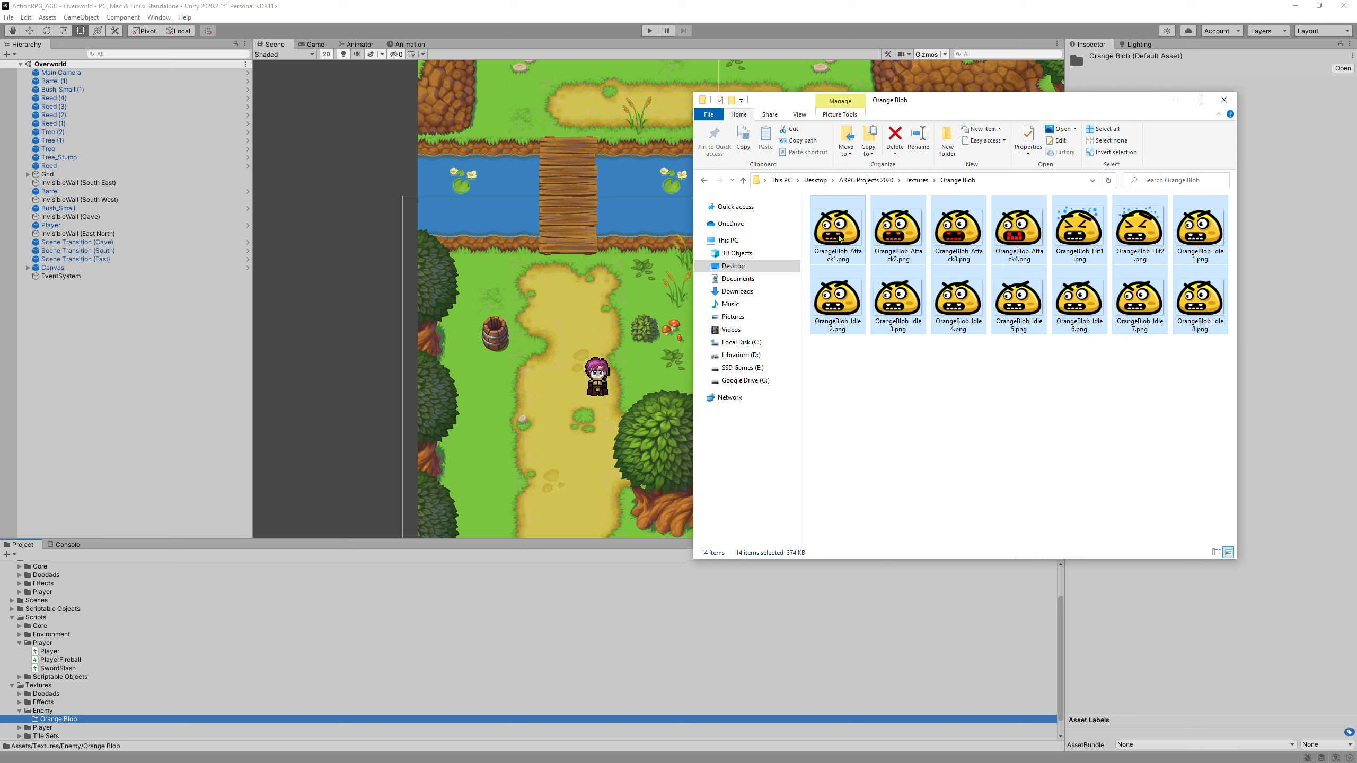
drag(839, 236, 74, 726)
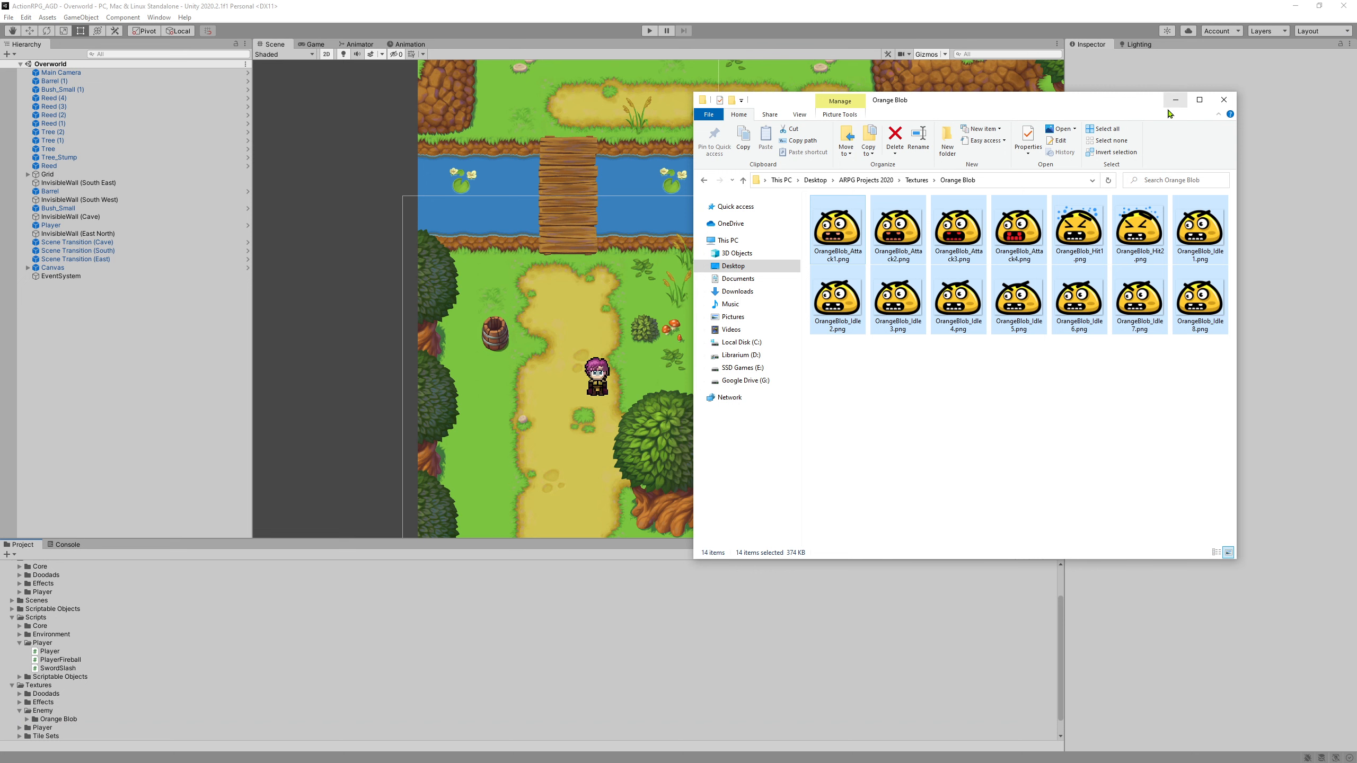
click(1093, 381)
click(1176, 100)
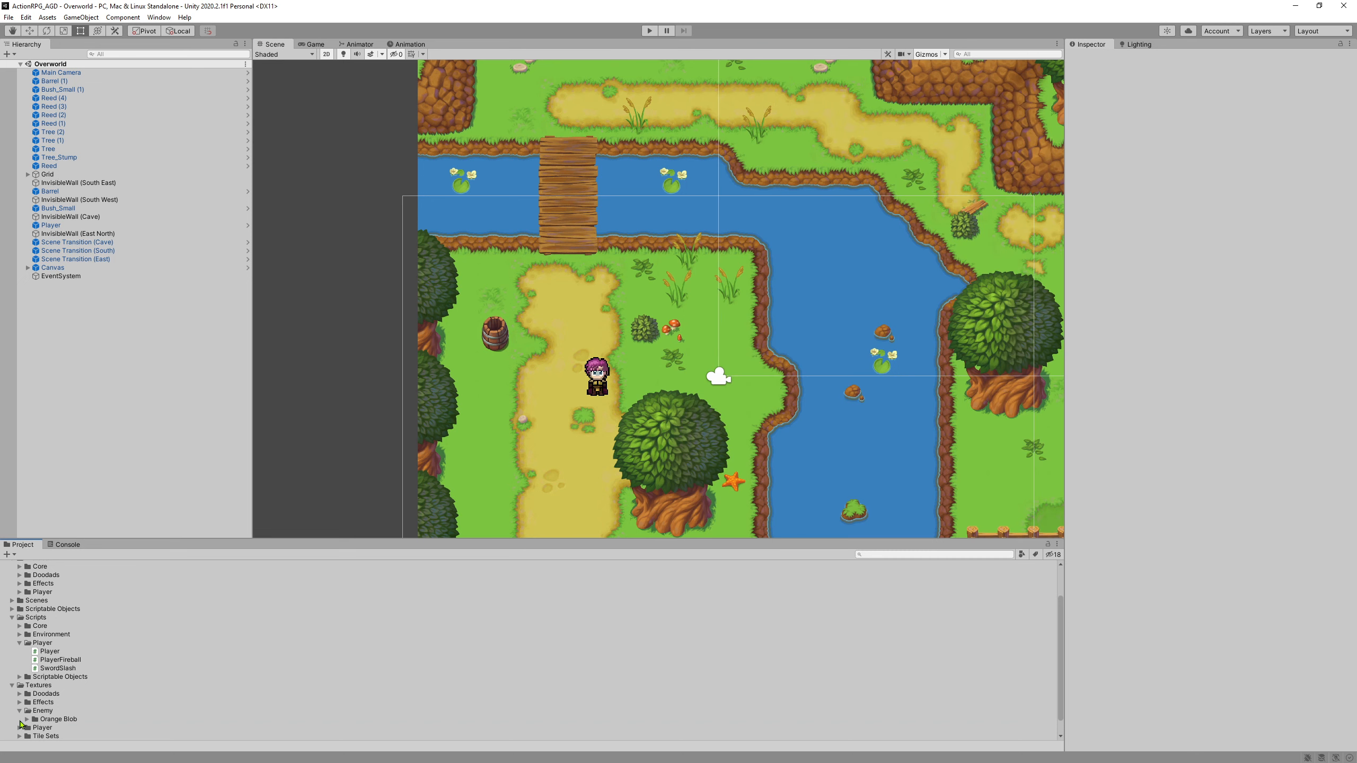
Step: Set Pixels Per Unit to 512 for all 14 OrangeBlob textures, from Attack1 through Idle8, and apply the import settings
click(27, 719)
scroll(133, 662, down, 3)
scroll(139, 660, down, 3)
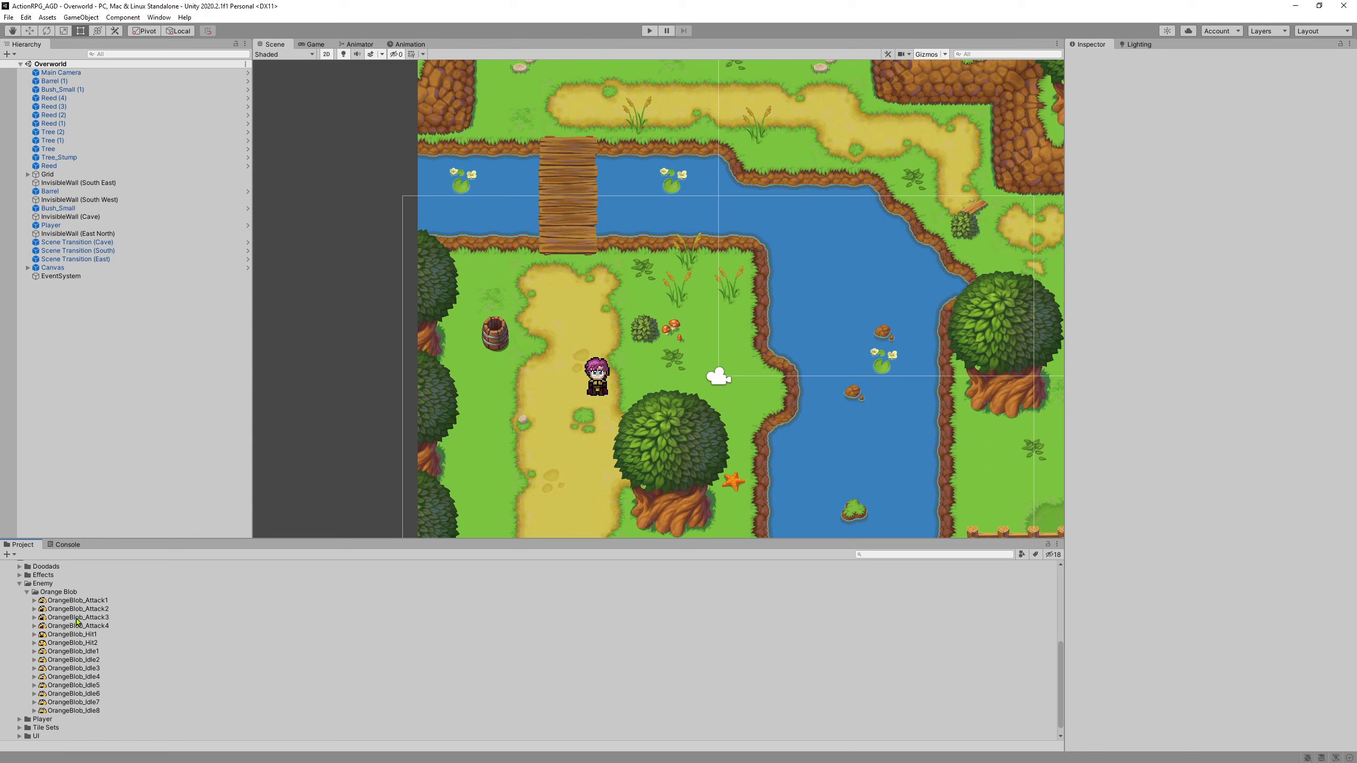
click(51, 711)
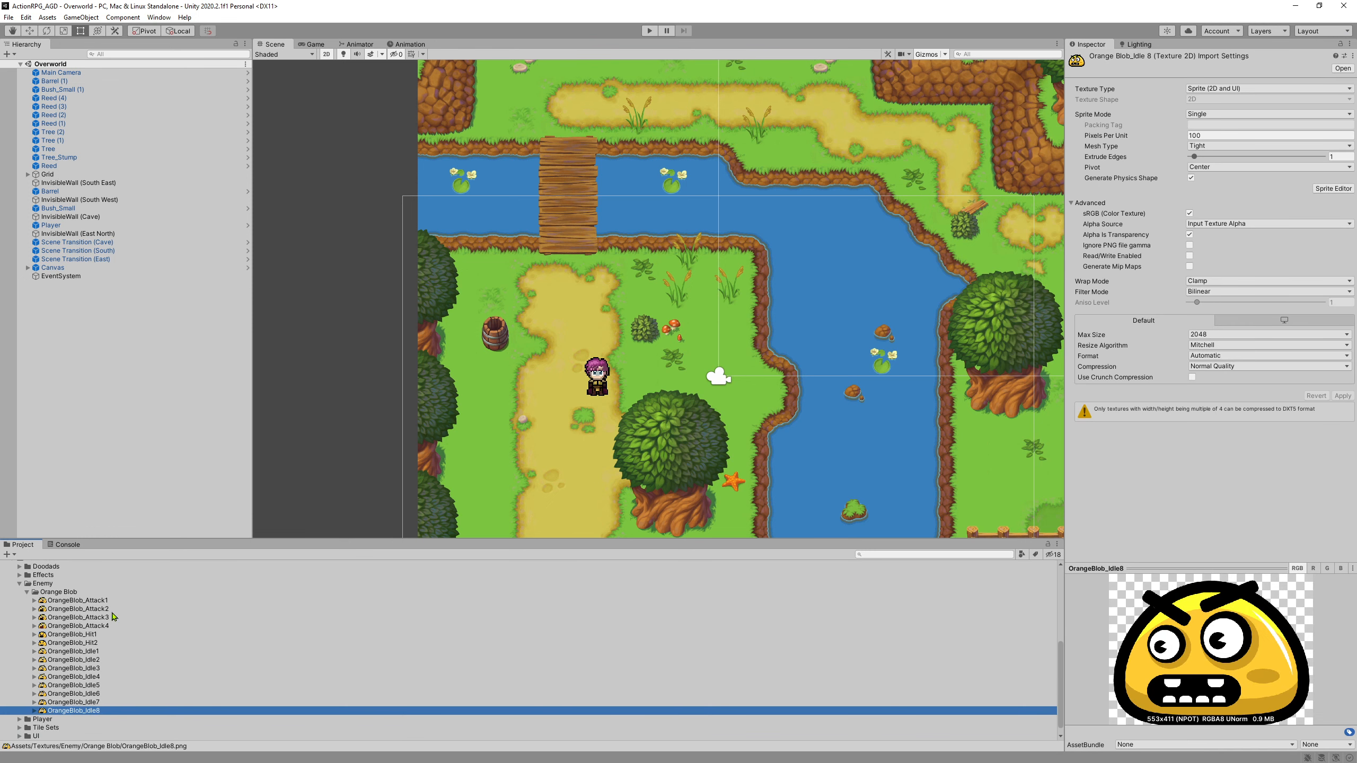
shift+click(80, 601)
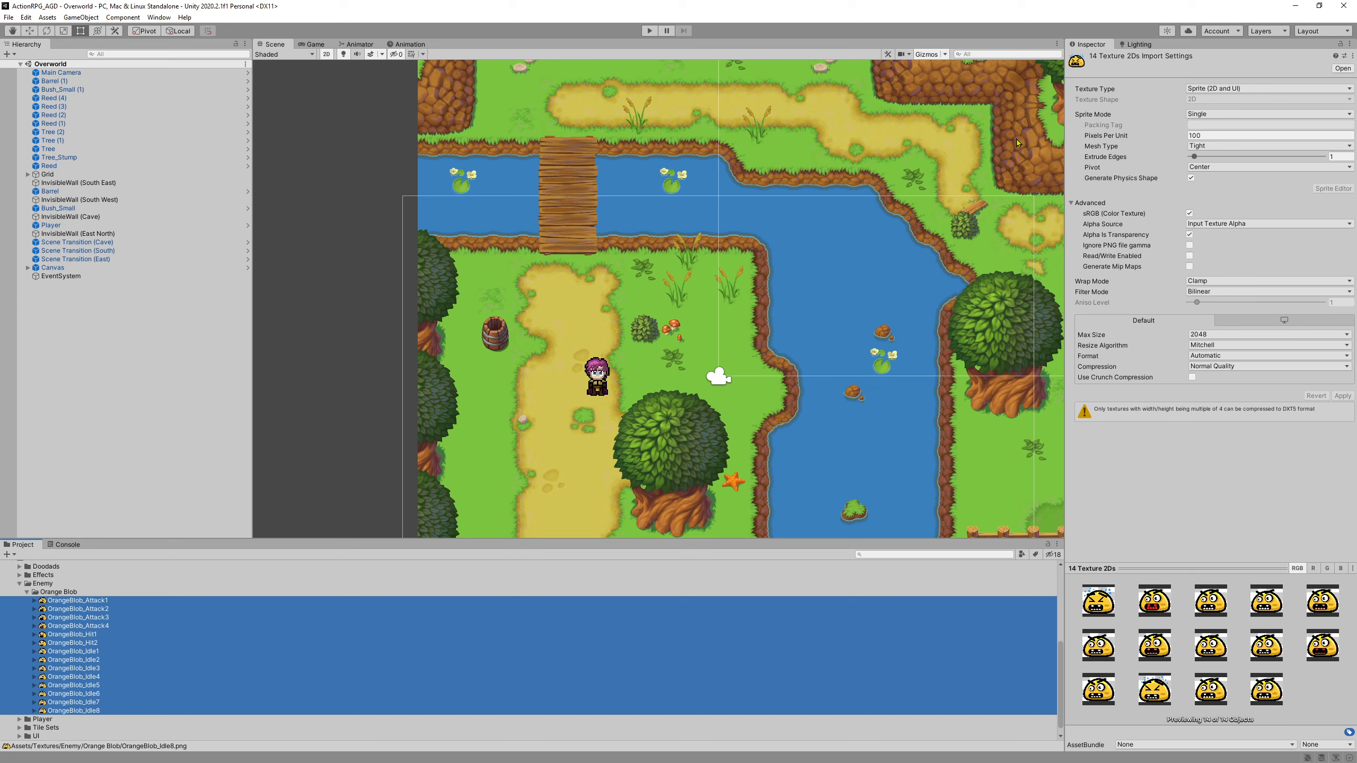
click(1220, 137)
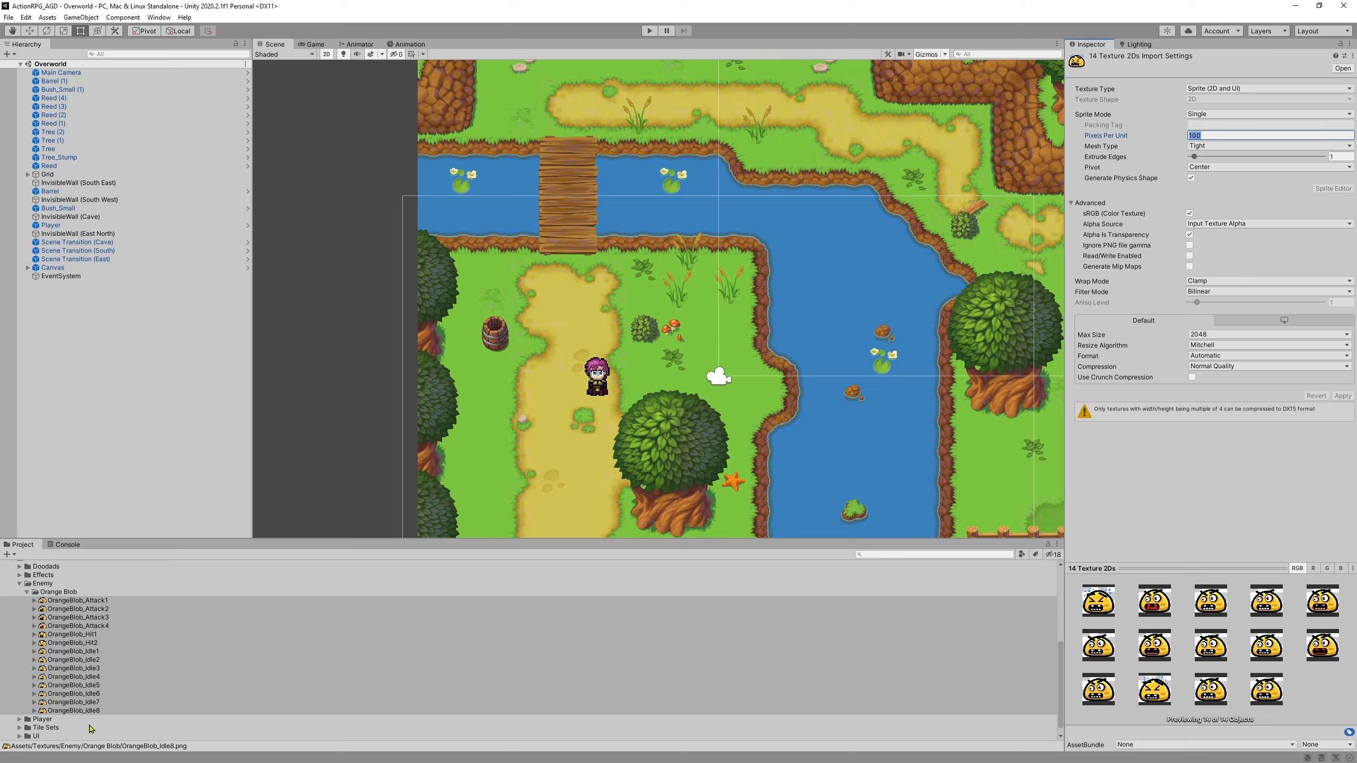
click(108, 601)
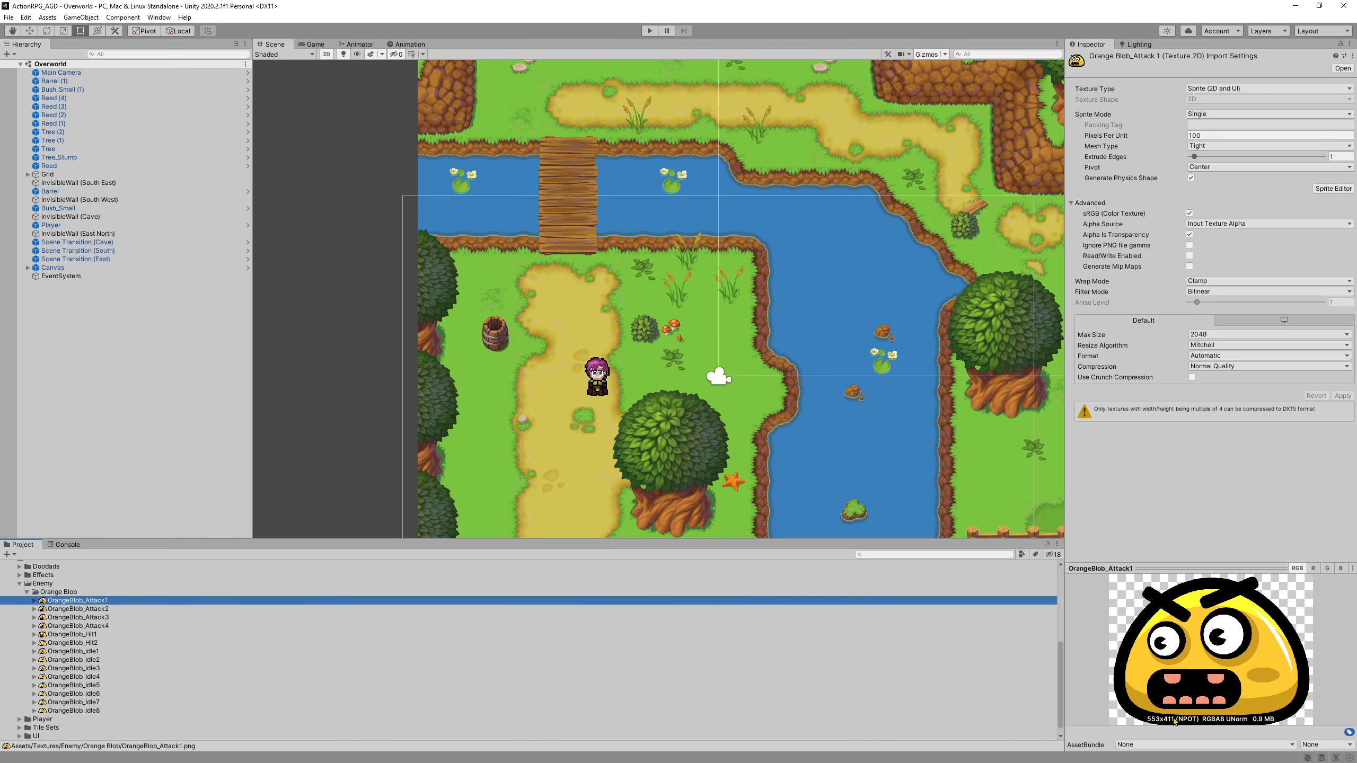
click(96, 711)
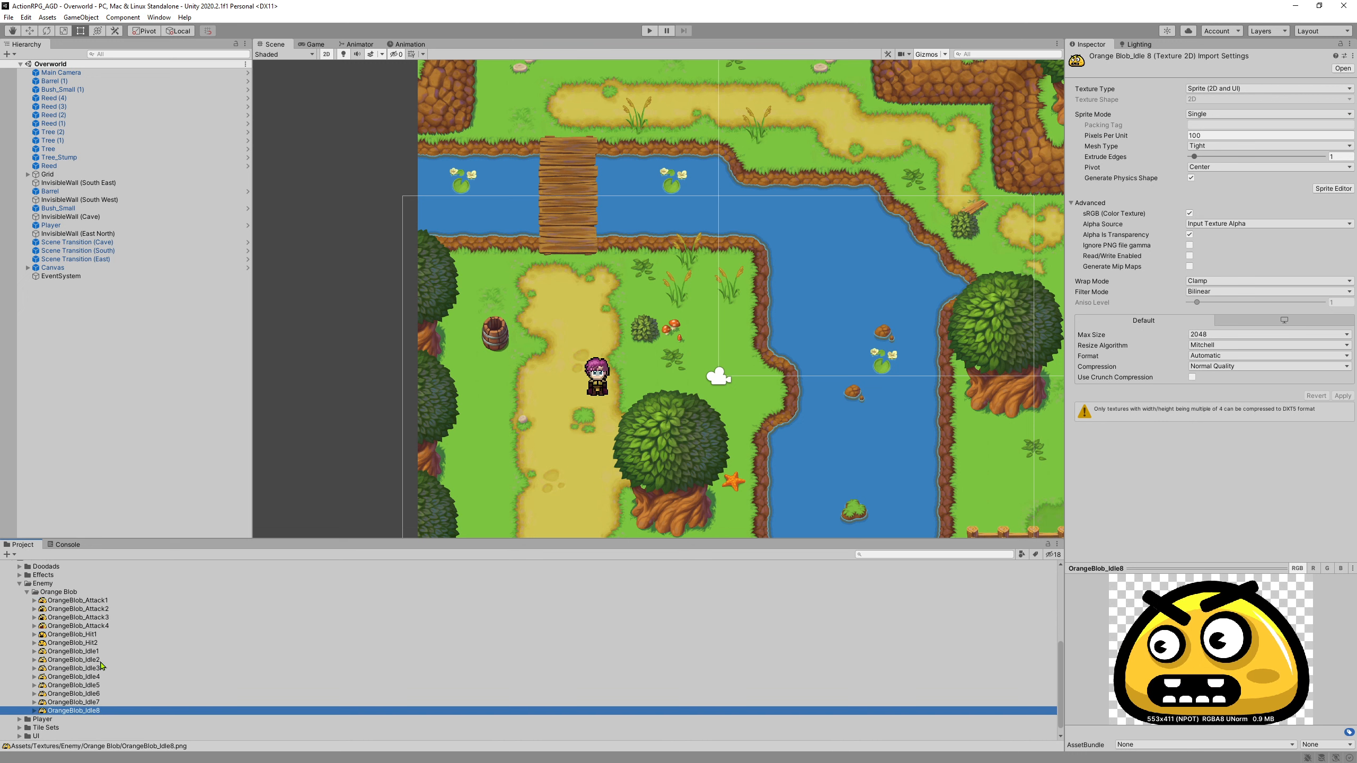
shift+click(111, 602)
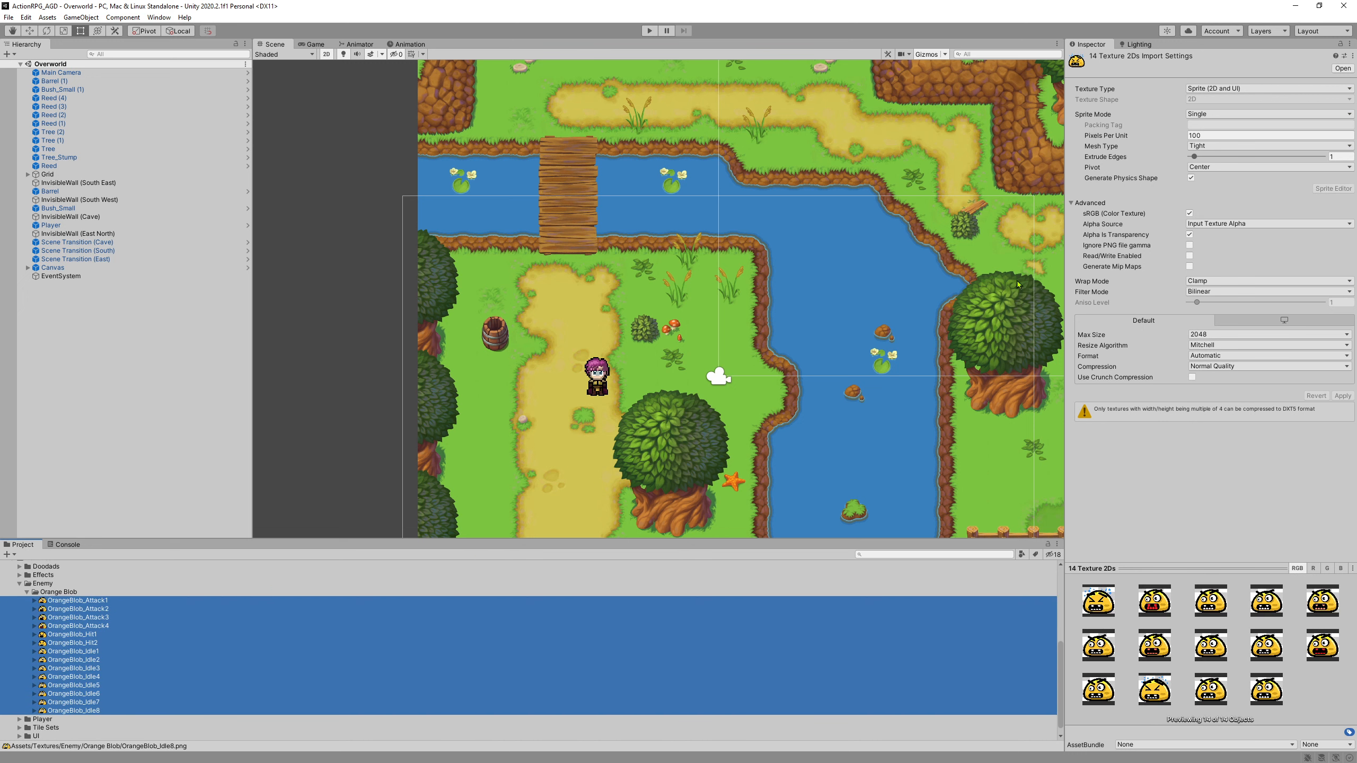
click(1223, 135)
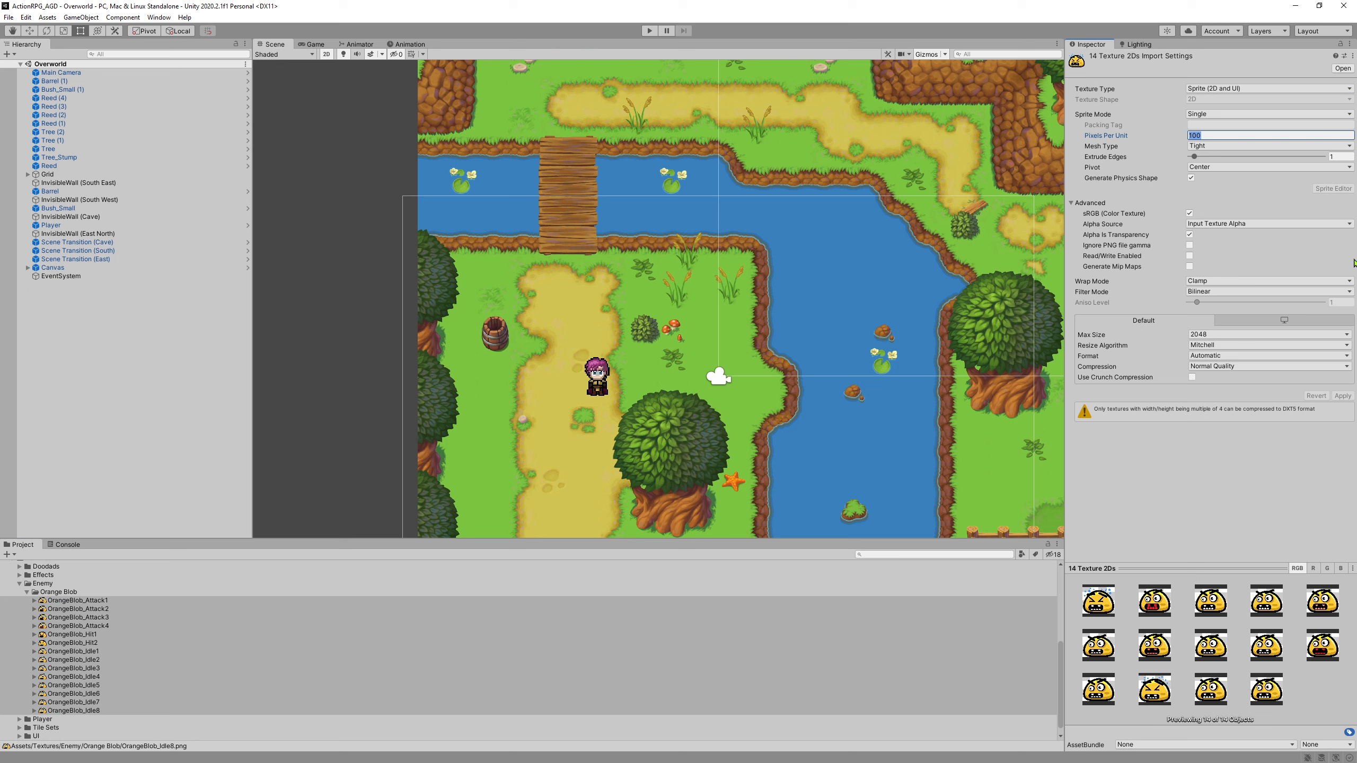
text(512)
click(1344, 396)
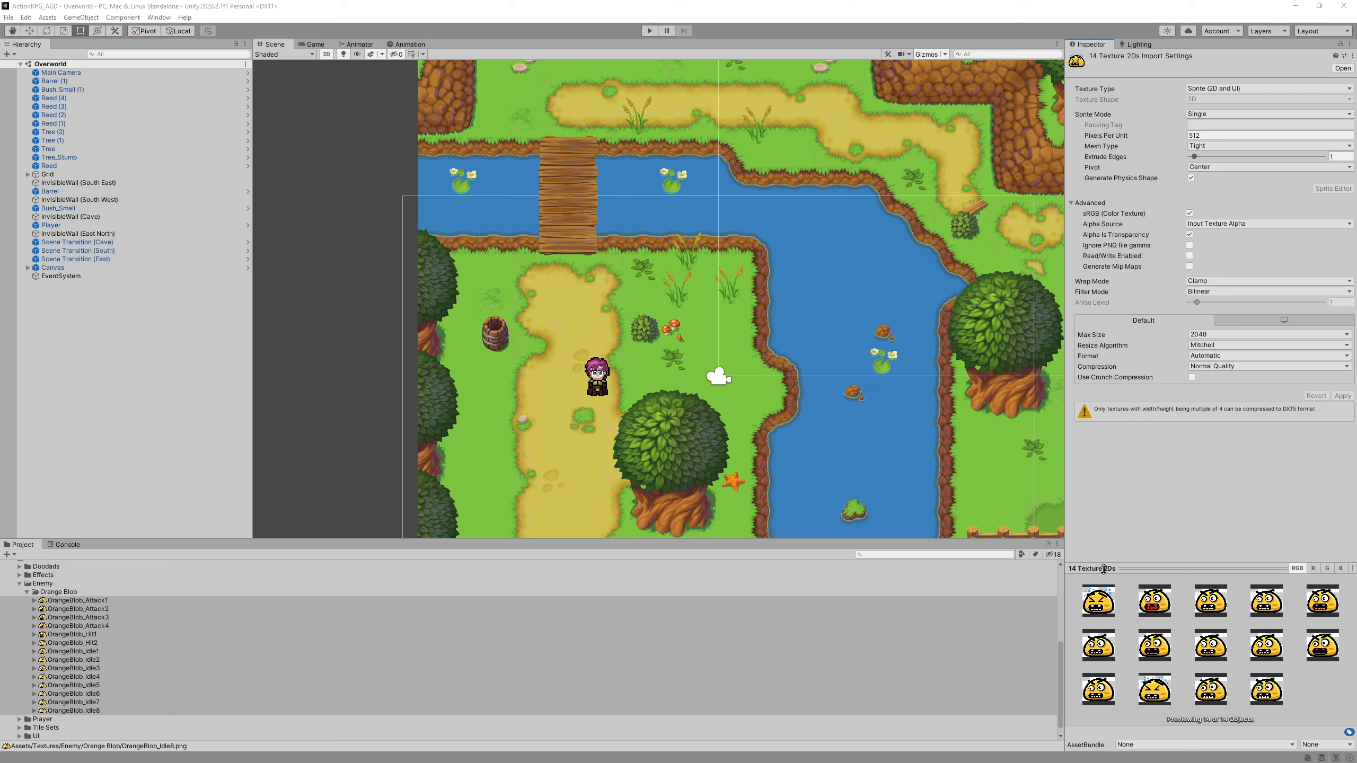
Step: Add the OrangeBlob_Idle1 sprite to the Overworld scene and move it along X to about -1.43, between the player and the camera
click(80, 610)
click(81, 601)
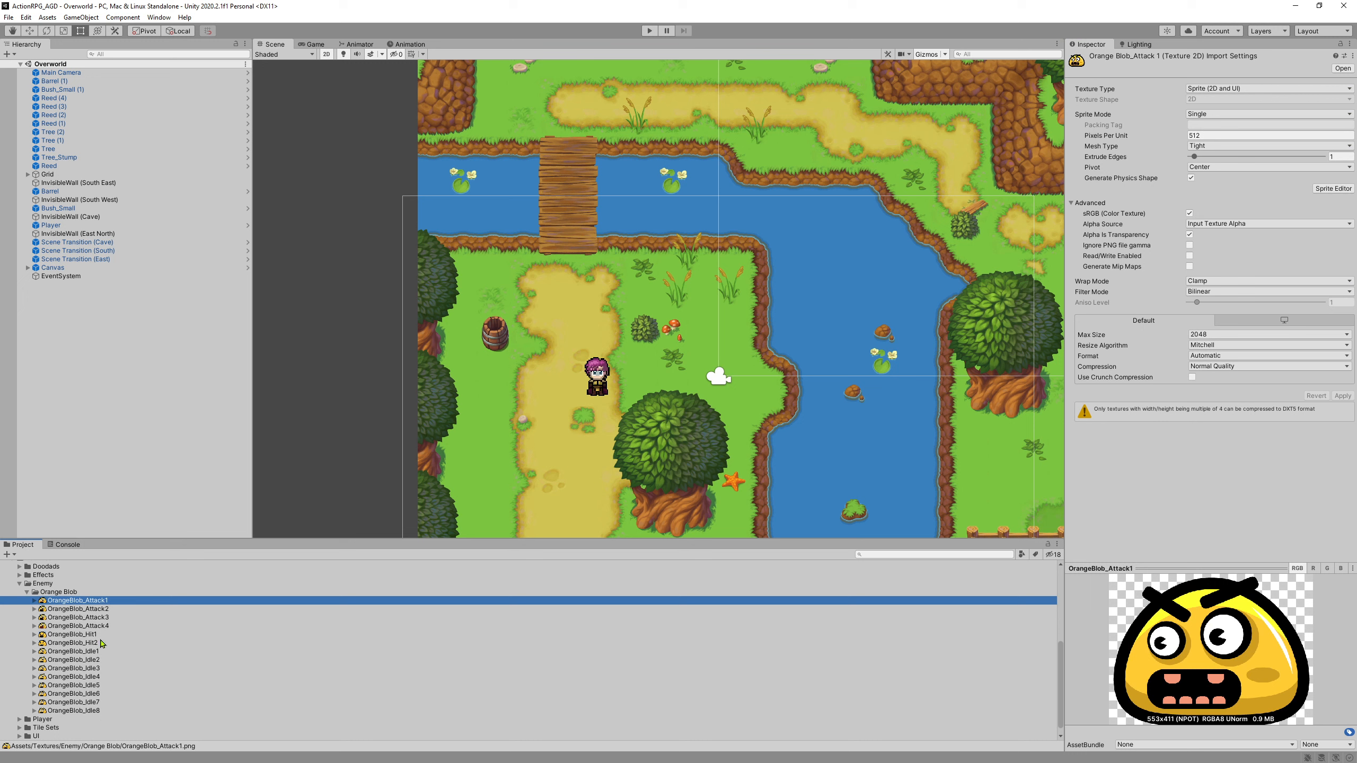
click(83, 653)
drag(83, 657, 103, 368)
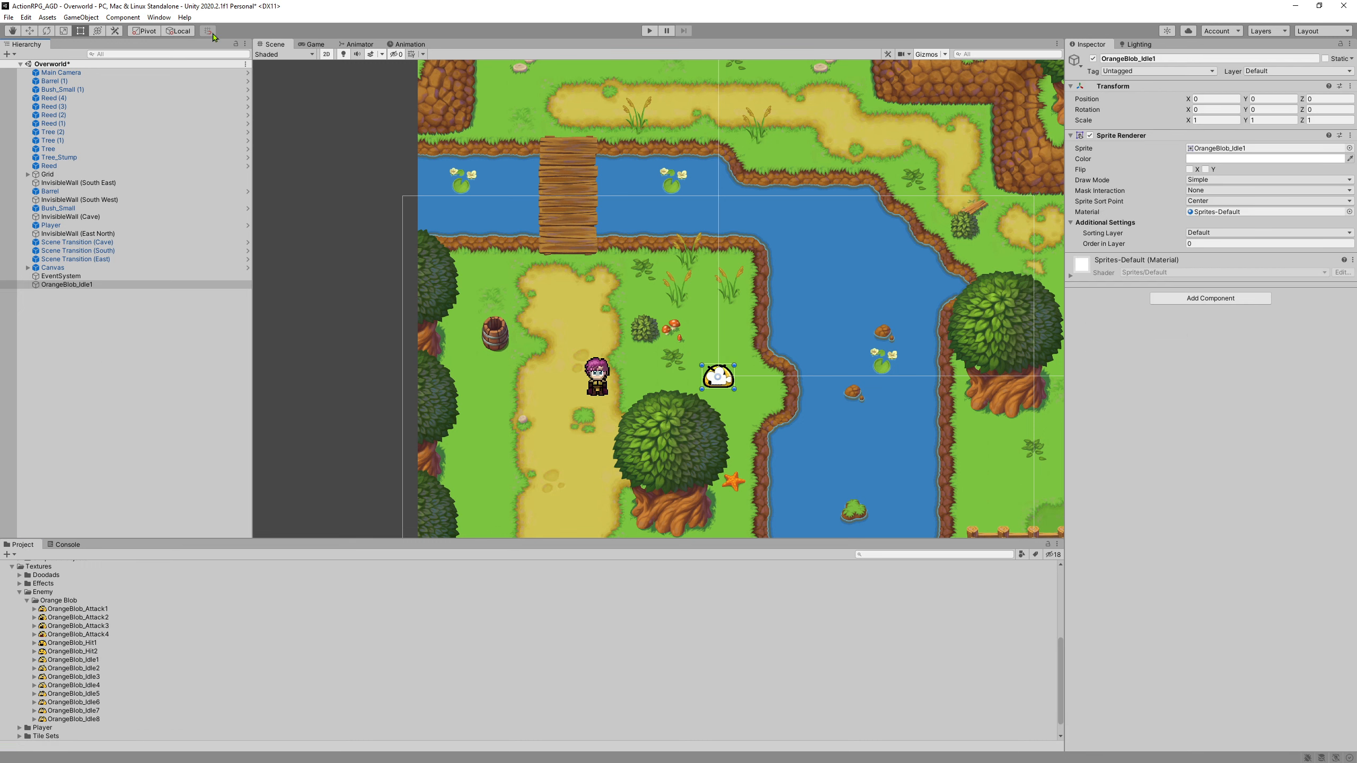
scroll(774, 361, up, 2)
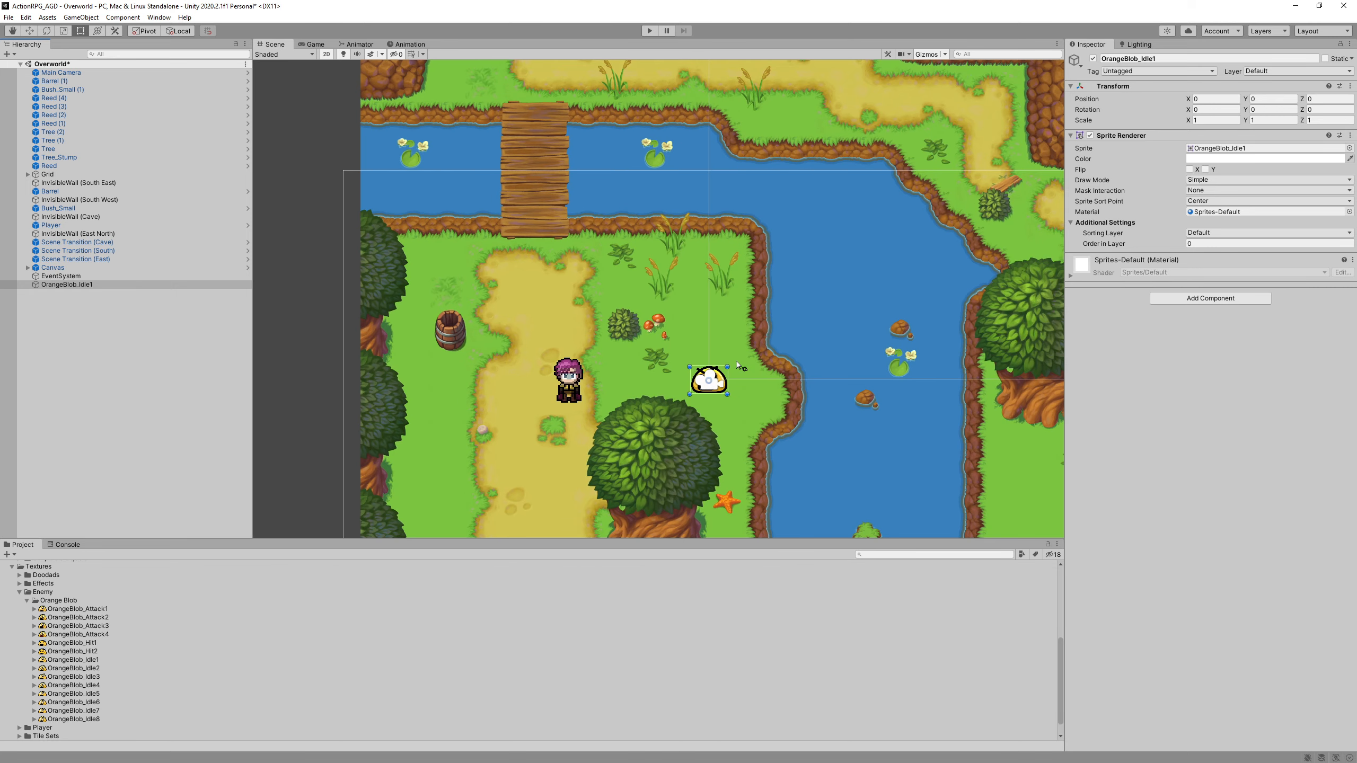
key(w)
drag(754, 380, 704, 380)
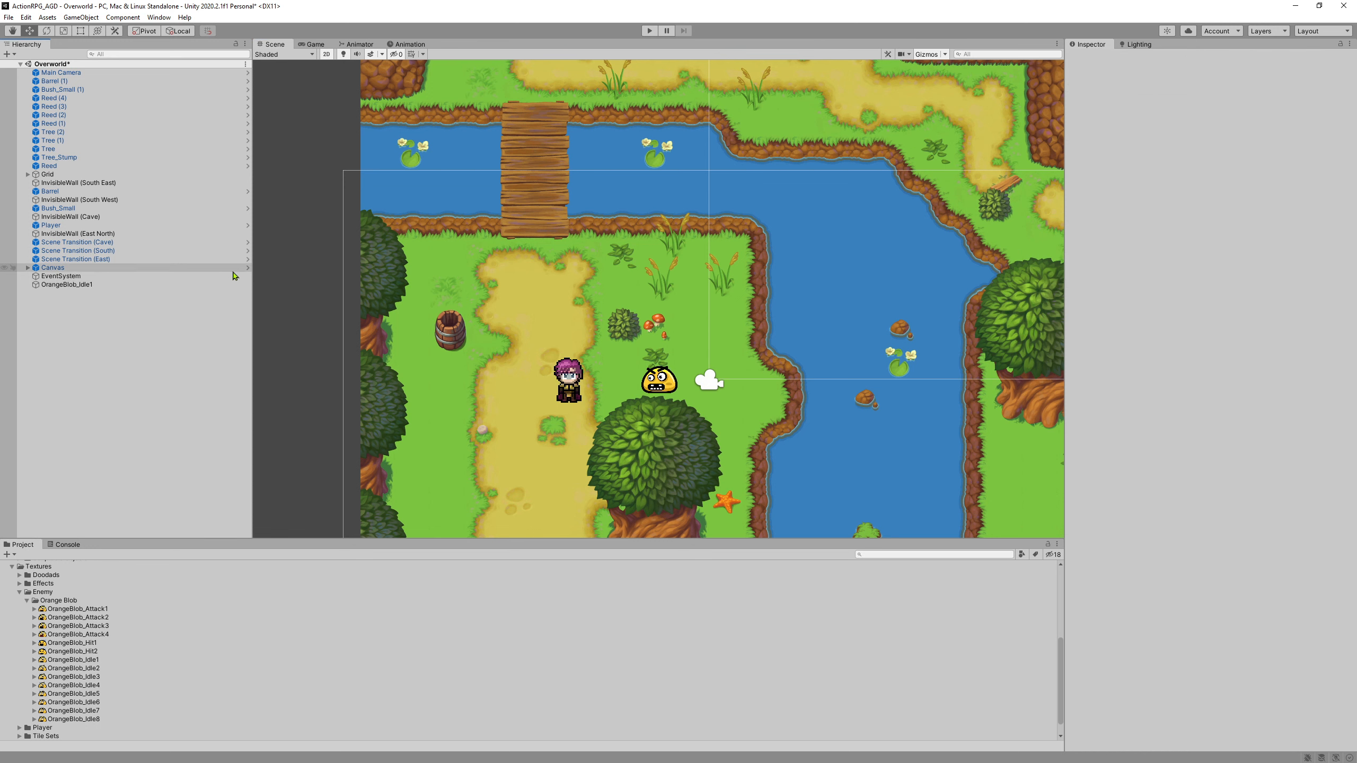
click(152, 284)
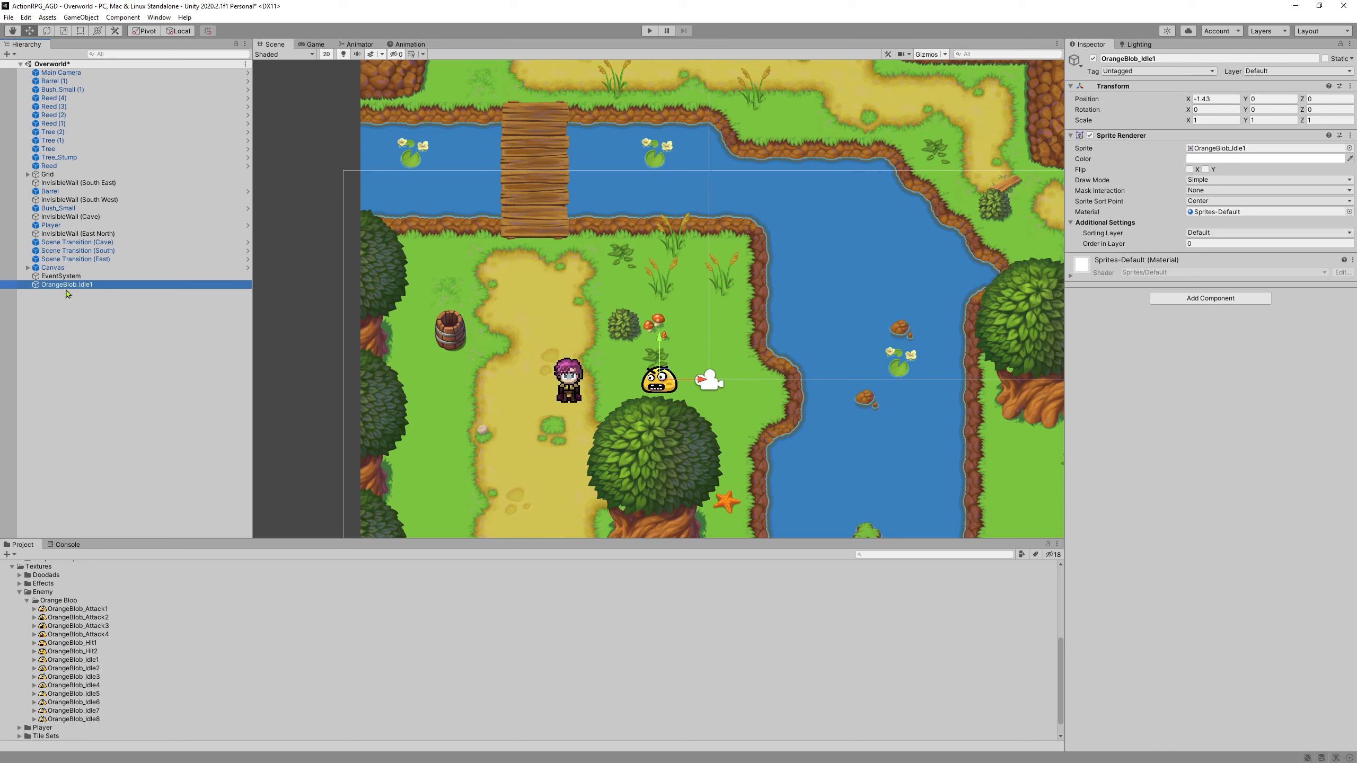
Step: Rename the OrangeBlob_Idle1 object in the Overworld scene as Orange Blob
click(85, 287)
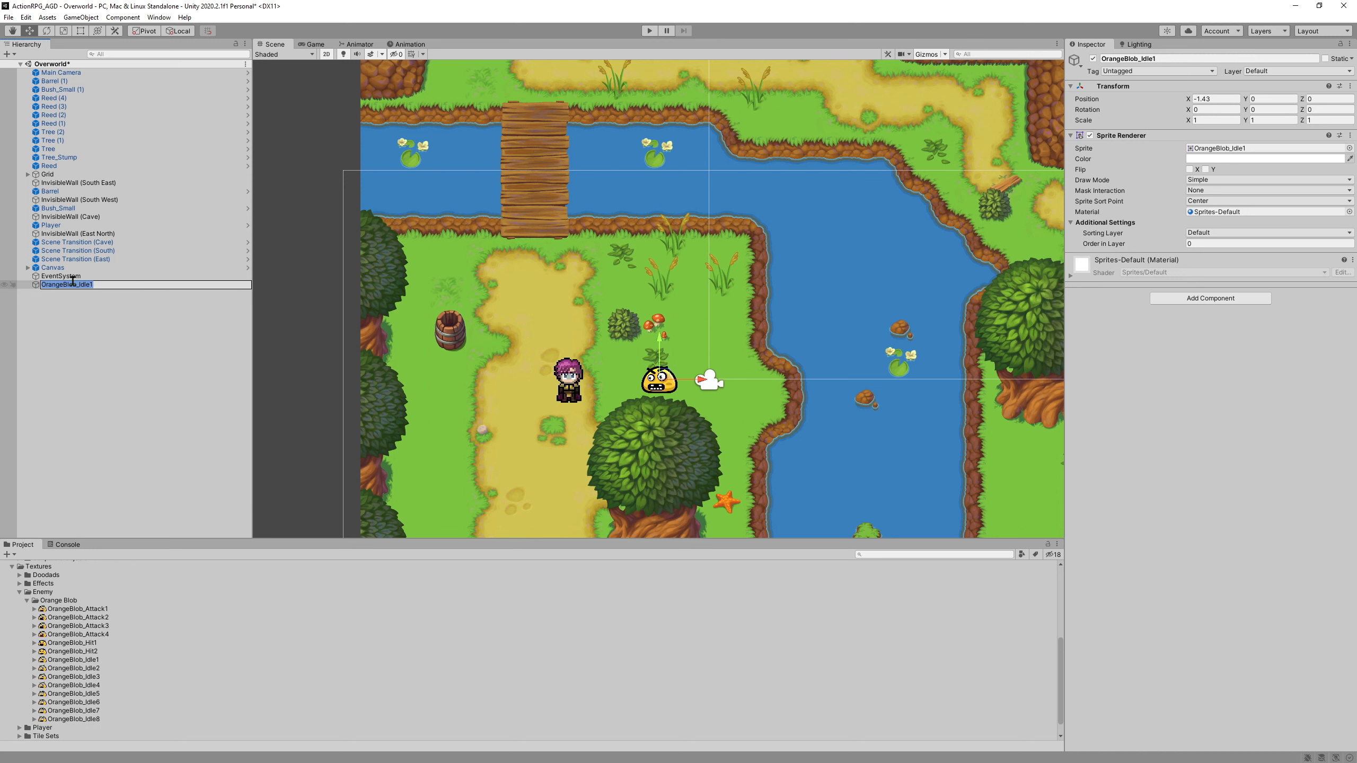
click(73, 283)
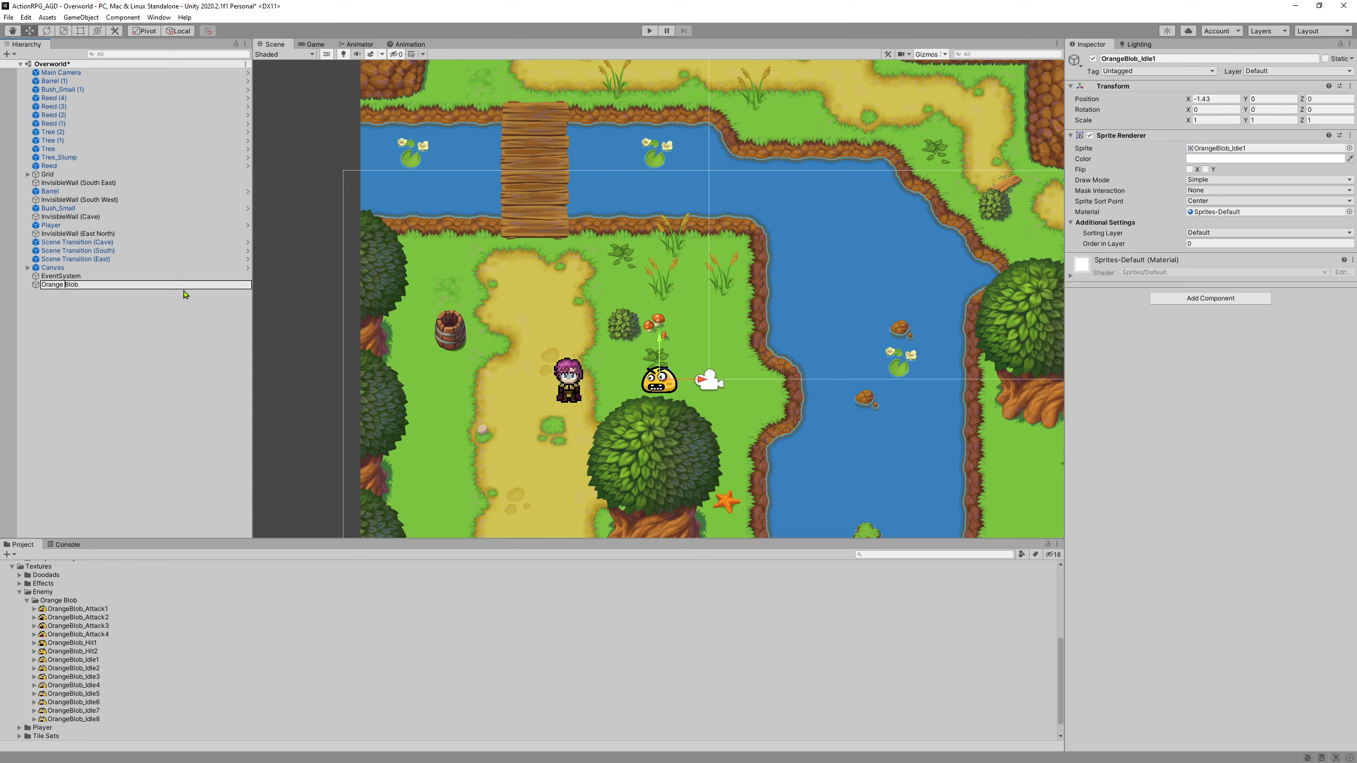
key(Return)
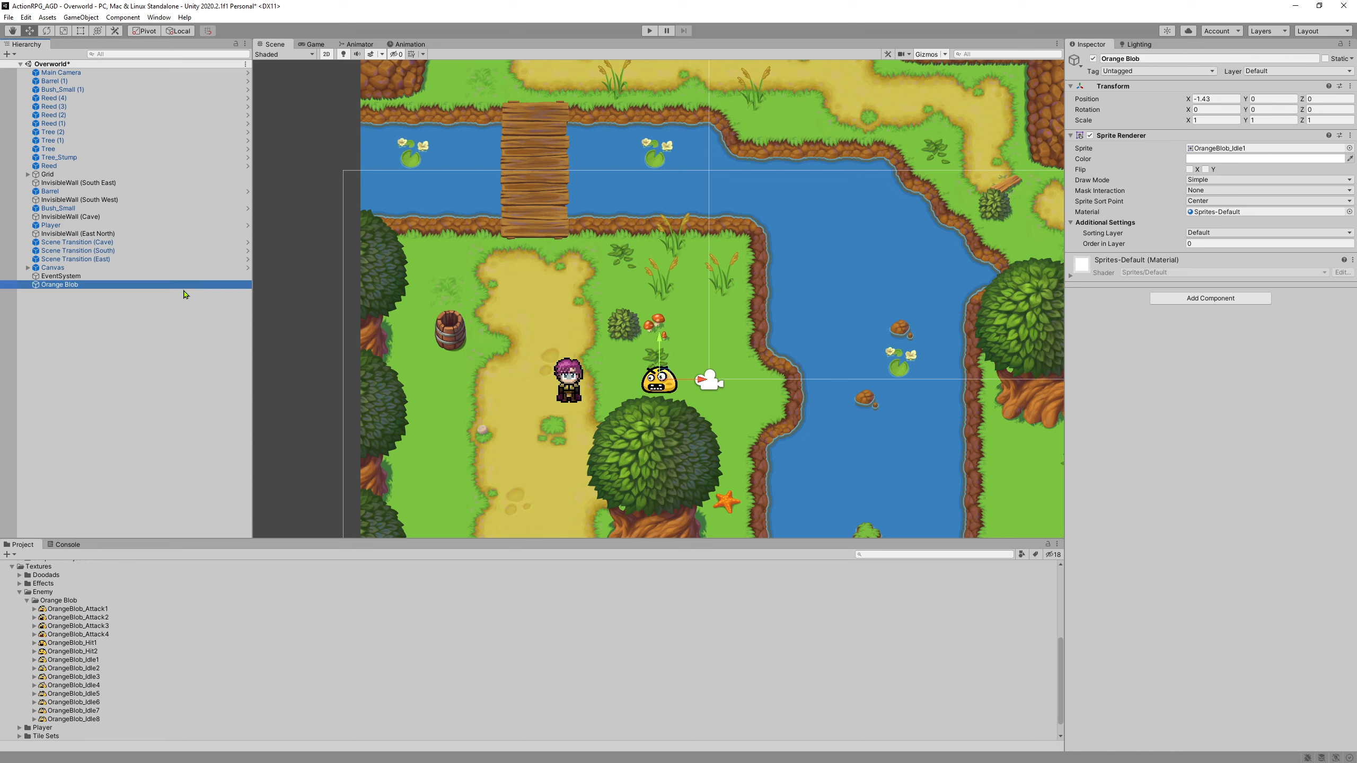
Step: Add a Rigidbody 2D to Orange Blob with mass 10, linear drag 3, gravity scale 0 and rotation frozen on Z
click(126, 18)
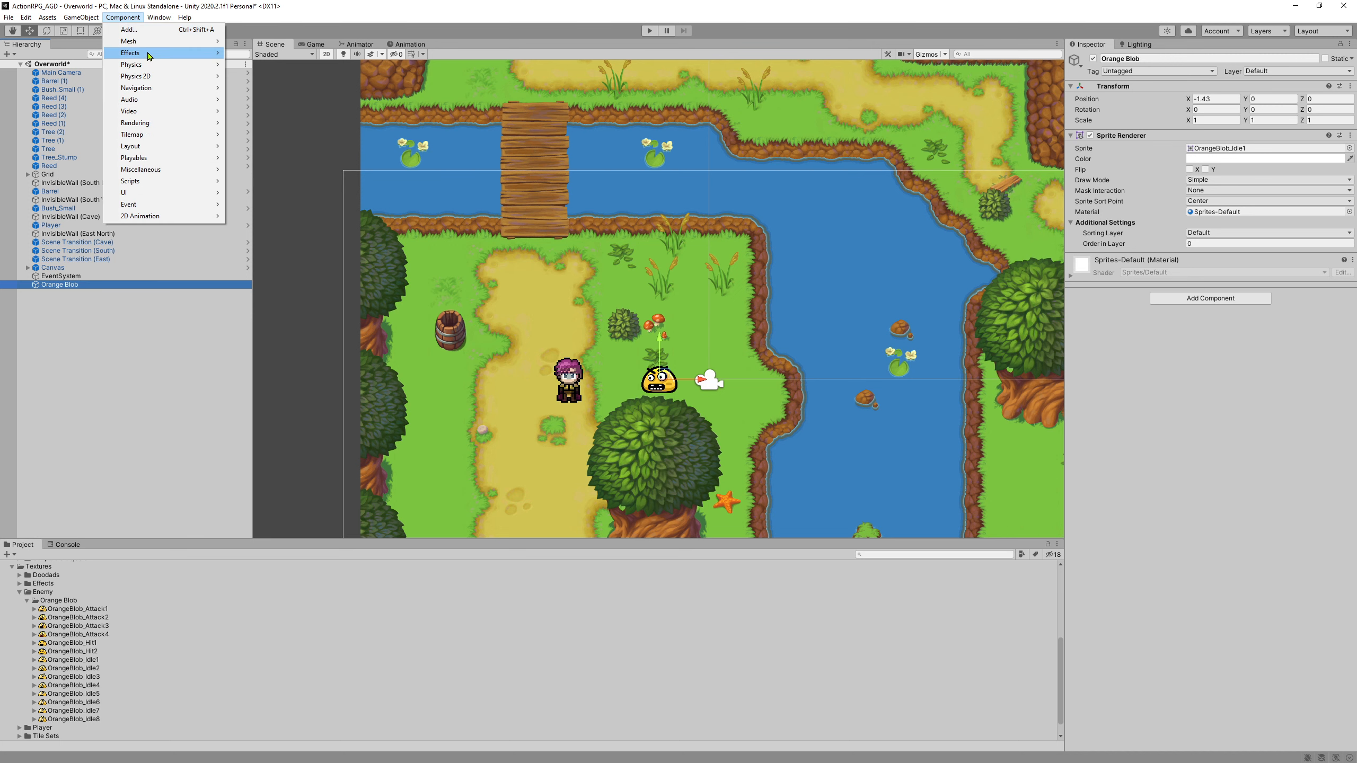
mouse_move(157, 80)
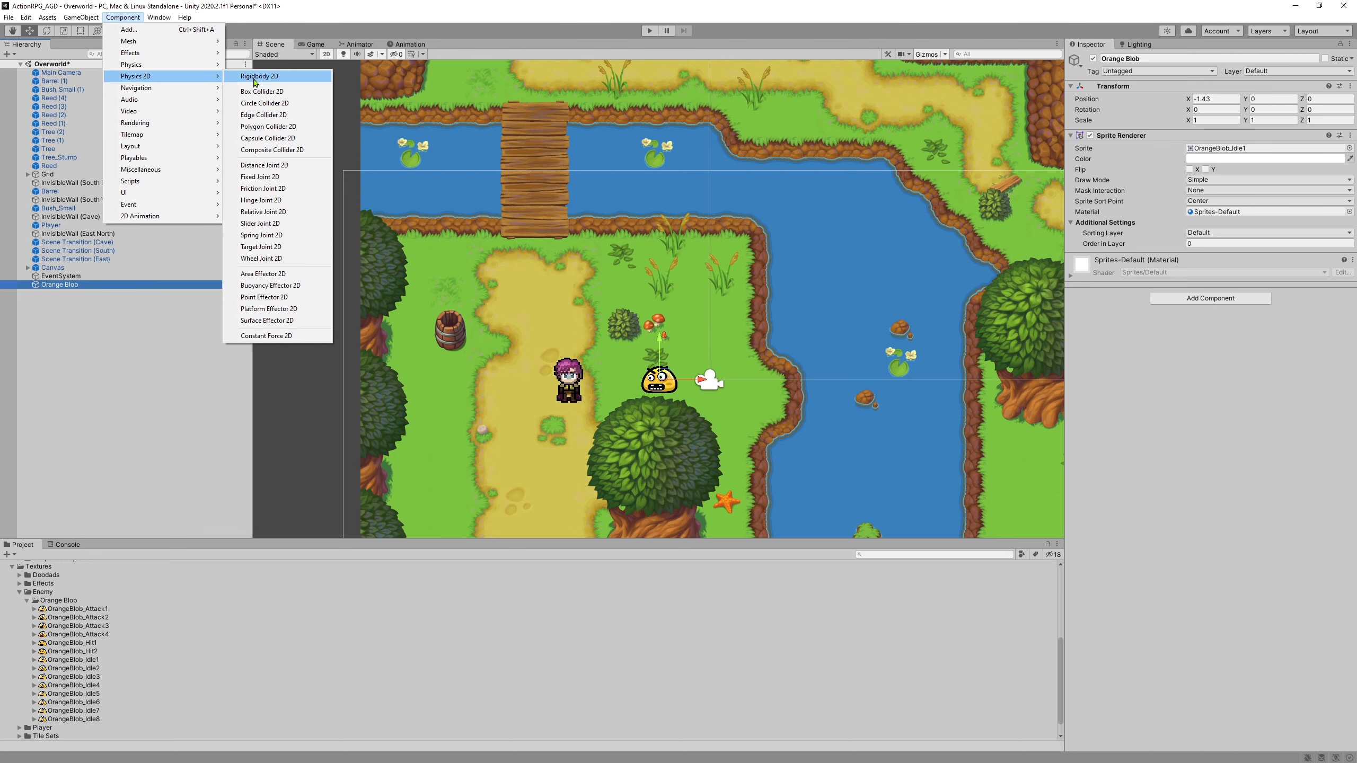
click(256, 79)
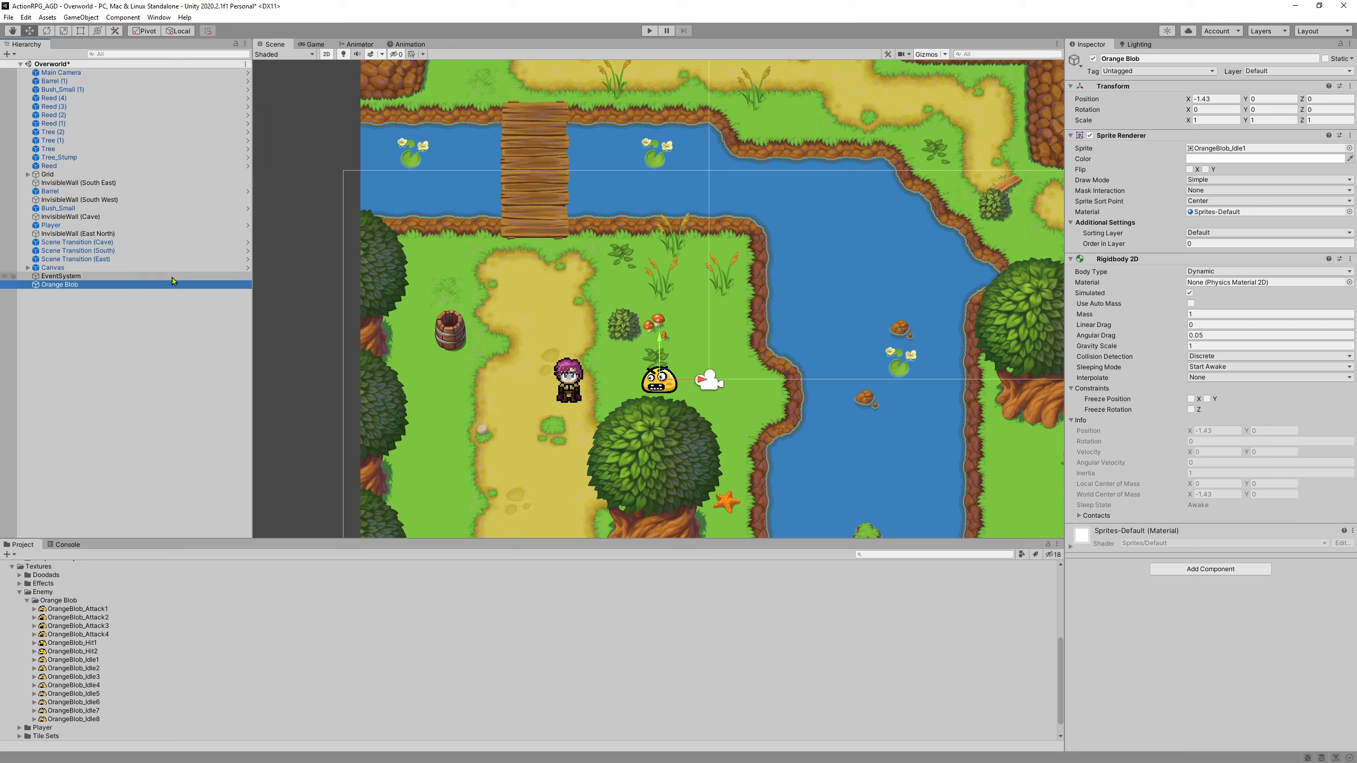
click(1226, 316)
text(10)
click(1222, 328)
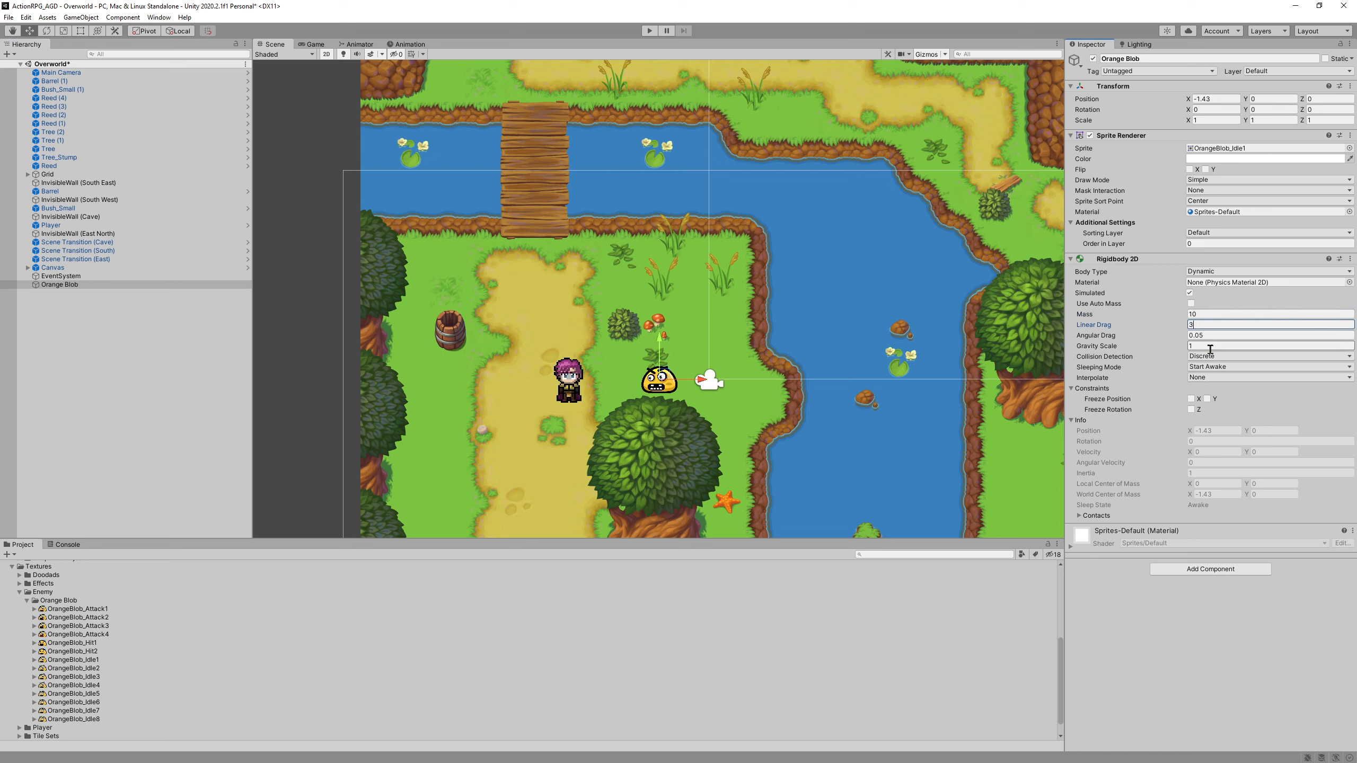
click(1206, 346)
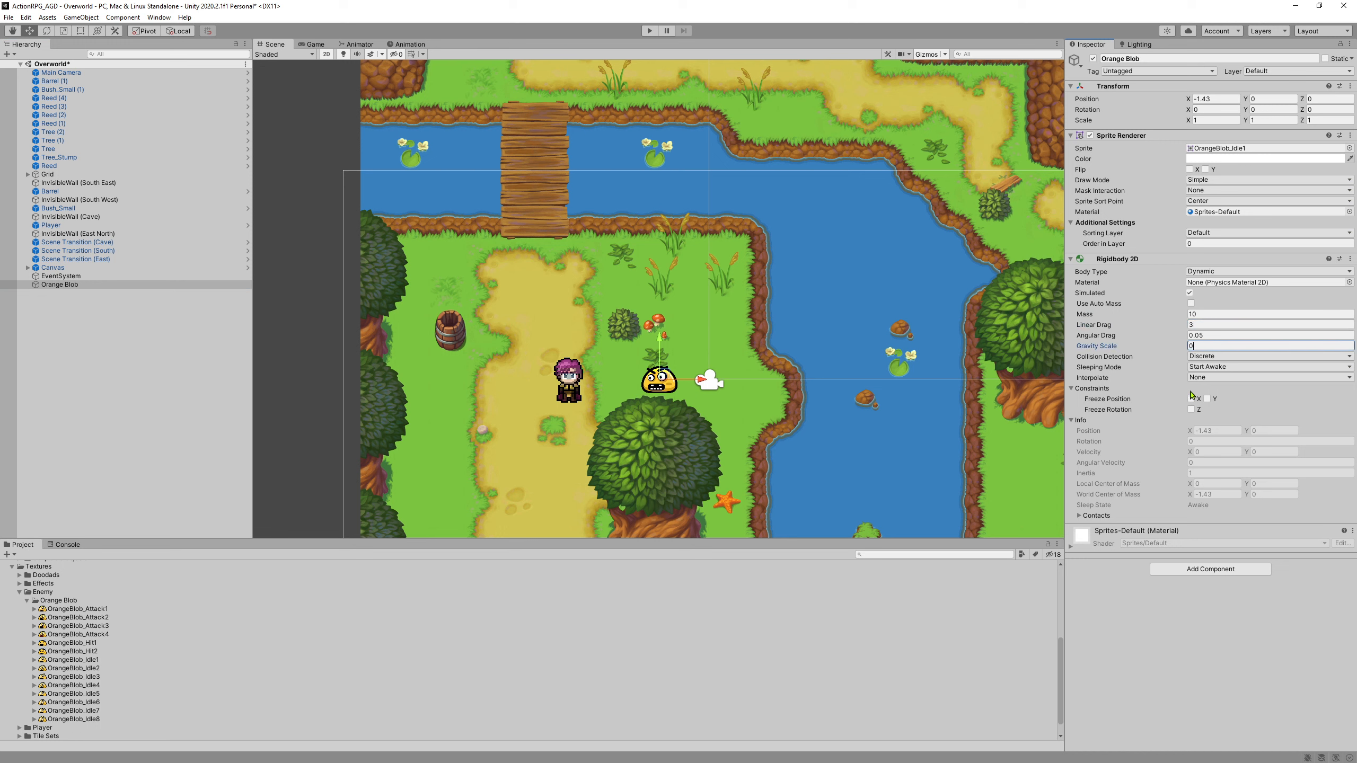
click(1192, 409)
Step: Add a Circle Collider 2D to Orange Blob and set its radius to 0.45
click(125, 17)
mouse_move(152, 76)
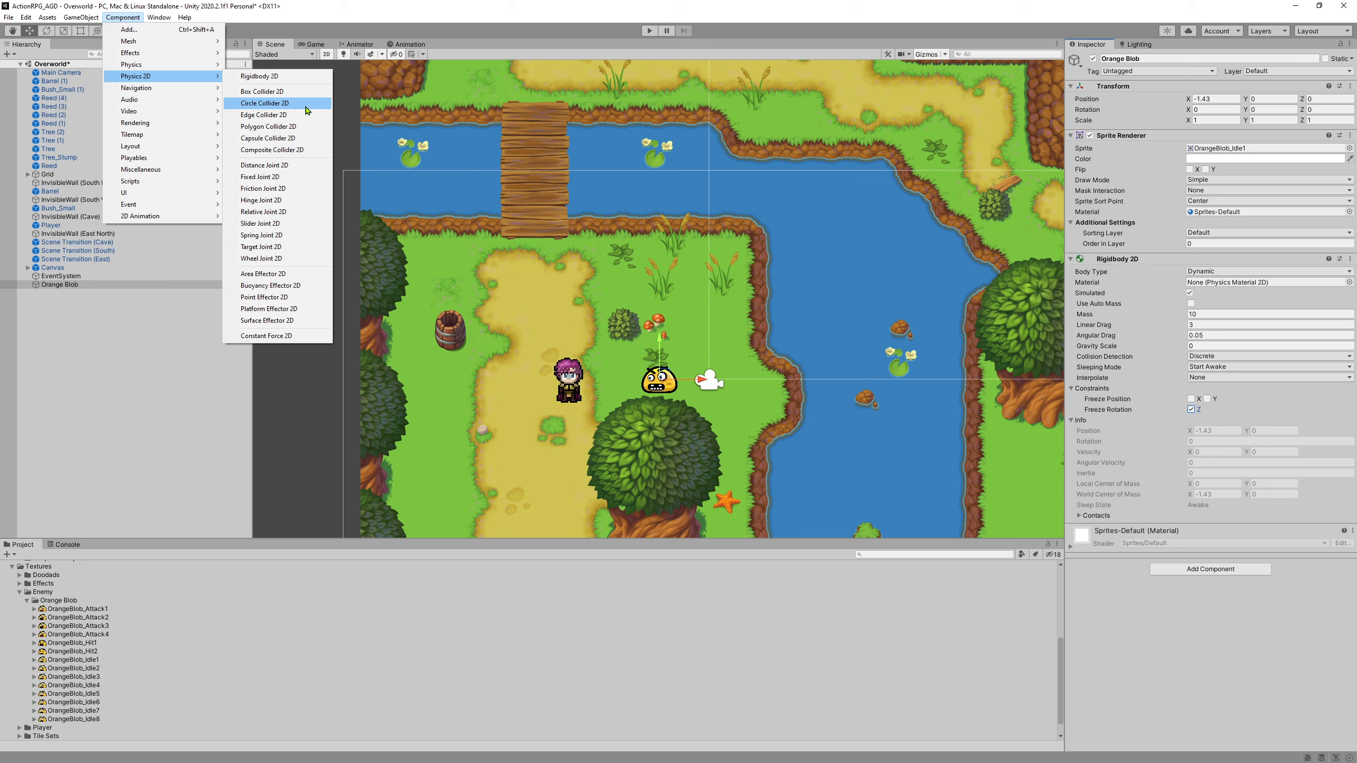
click(278, 104)
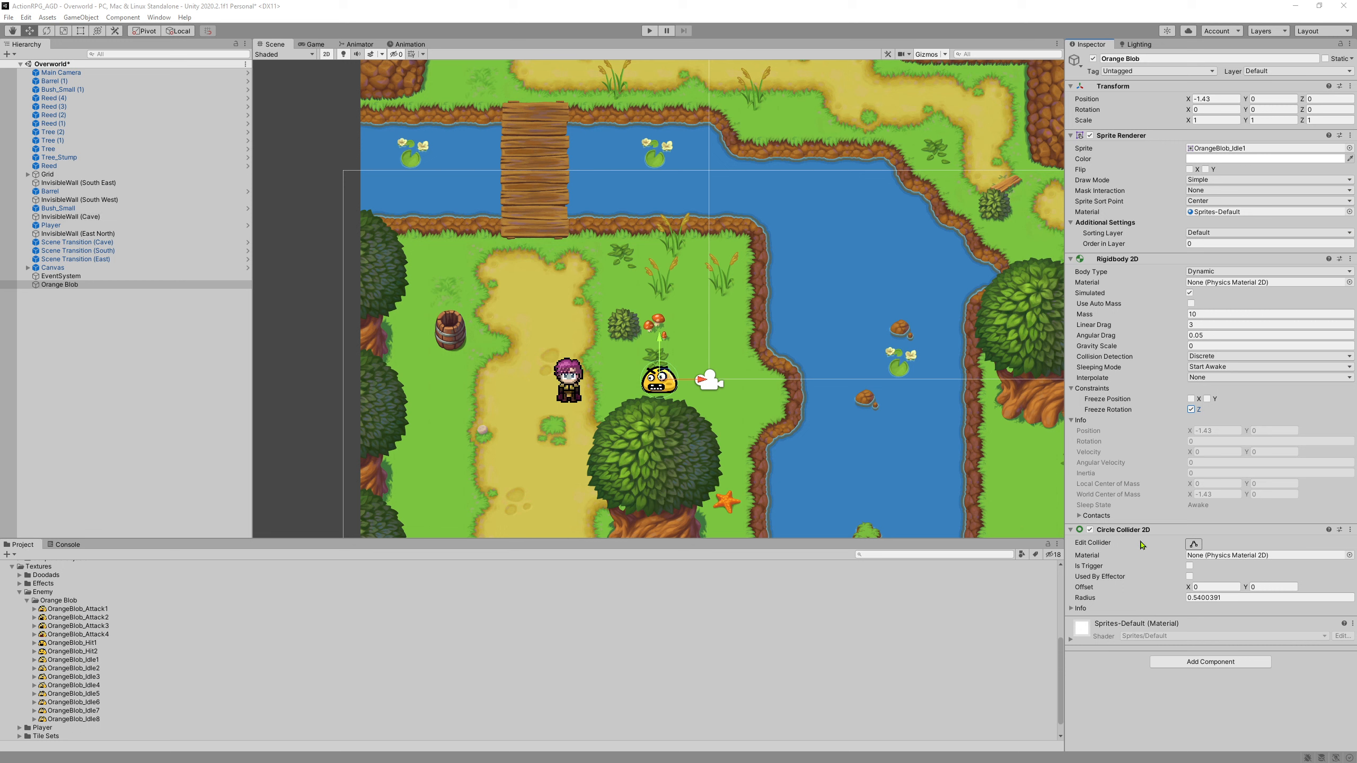
click(1229, 598)
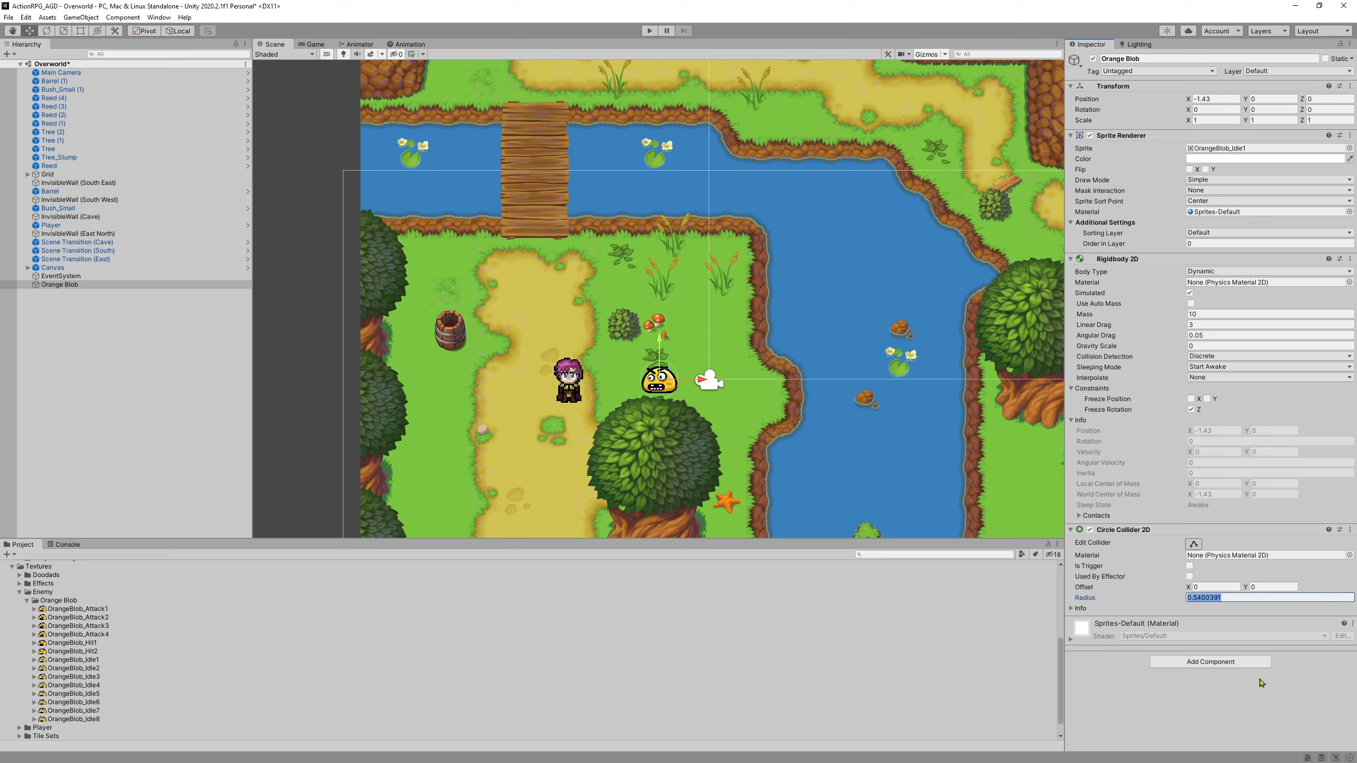
text(.5)
scroll(648, 397, up, 3)
scroll(647, 397, up, 3)
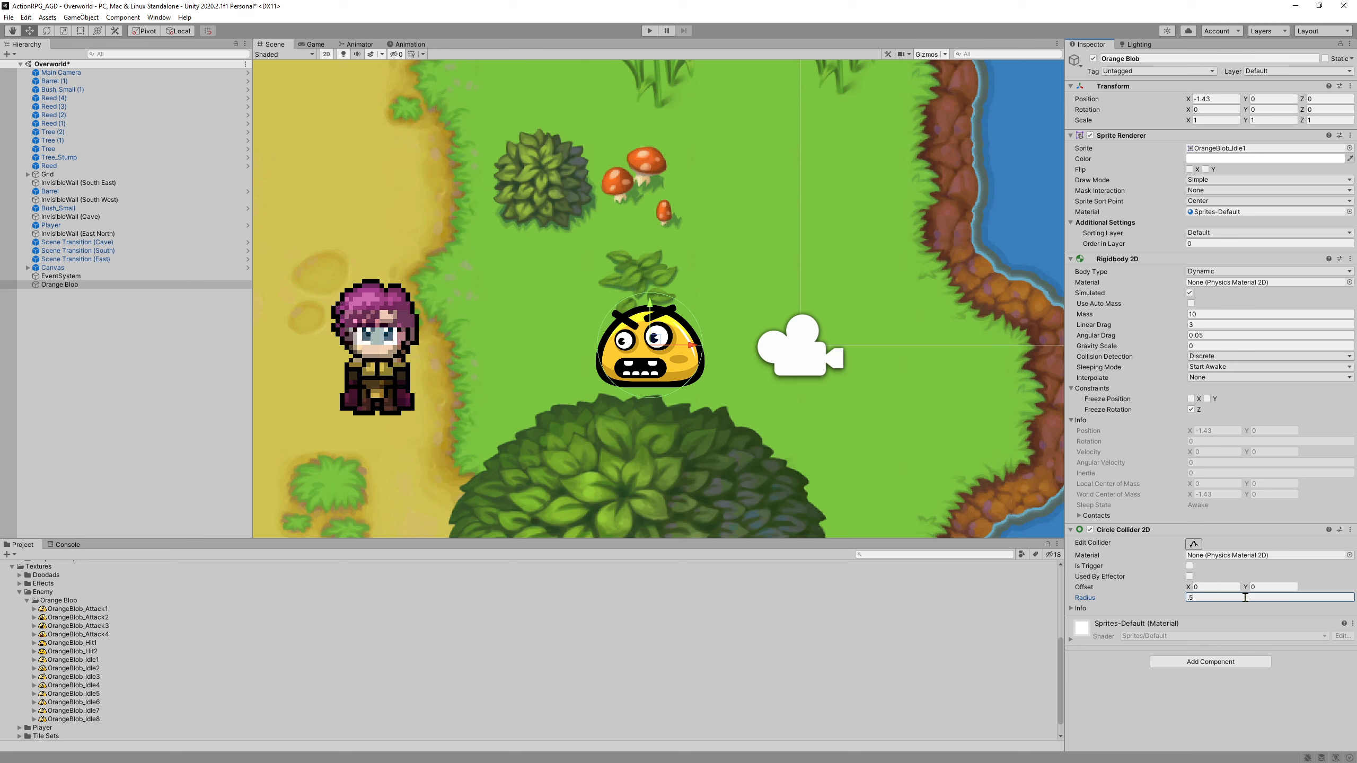
text(.45)
Step: Scale Orange Blob to 0.7 on both X and Y
click(1217, 120)
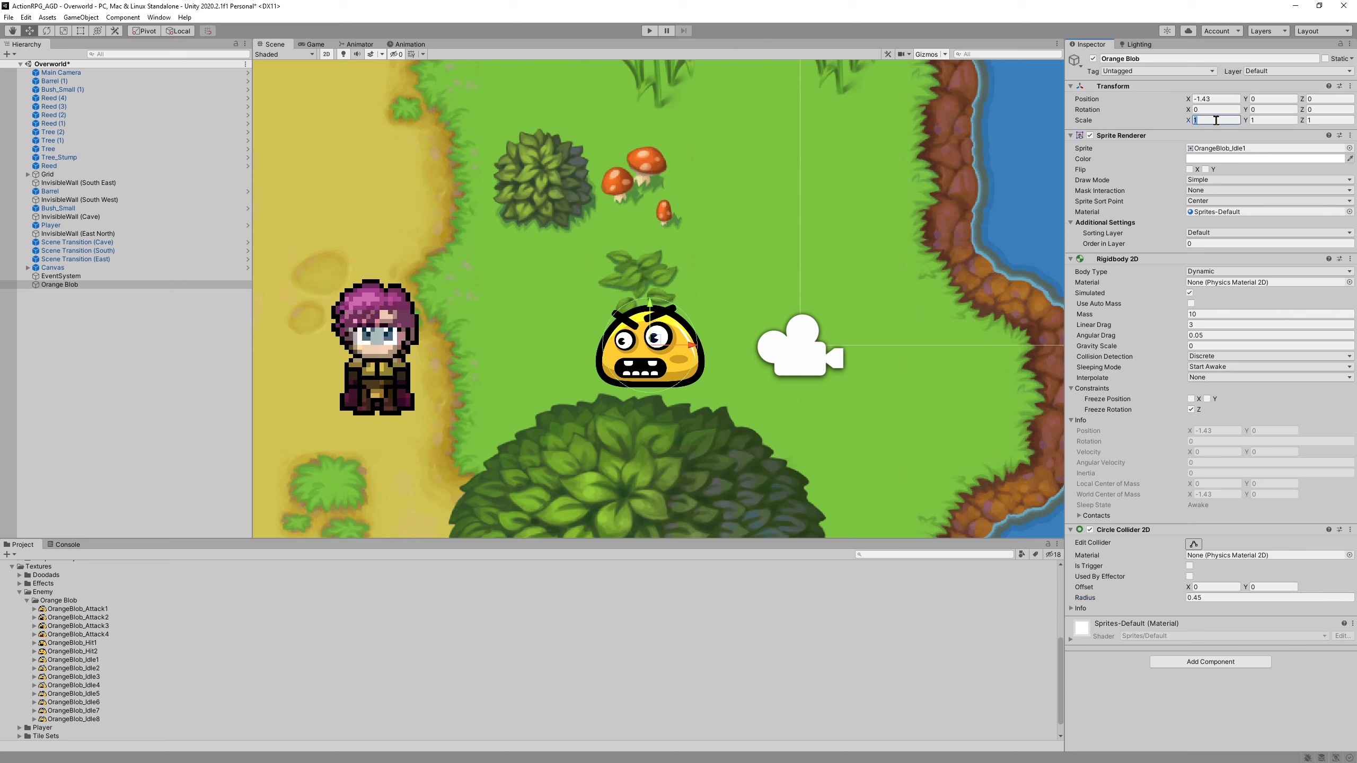
text(.7)
click(1273, 119)
text(.7)
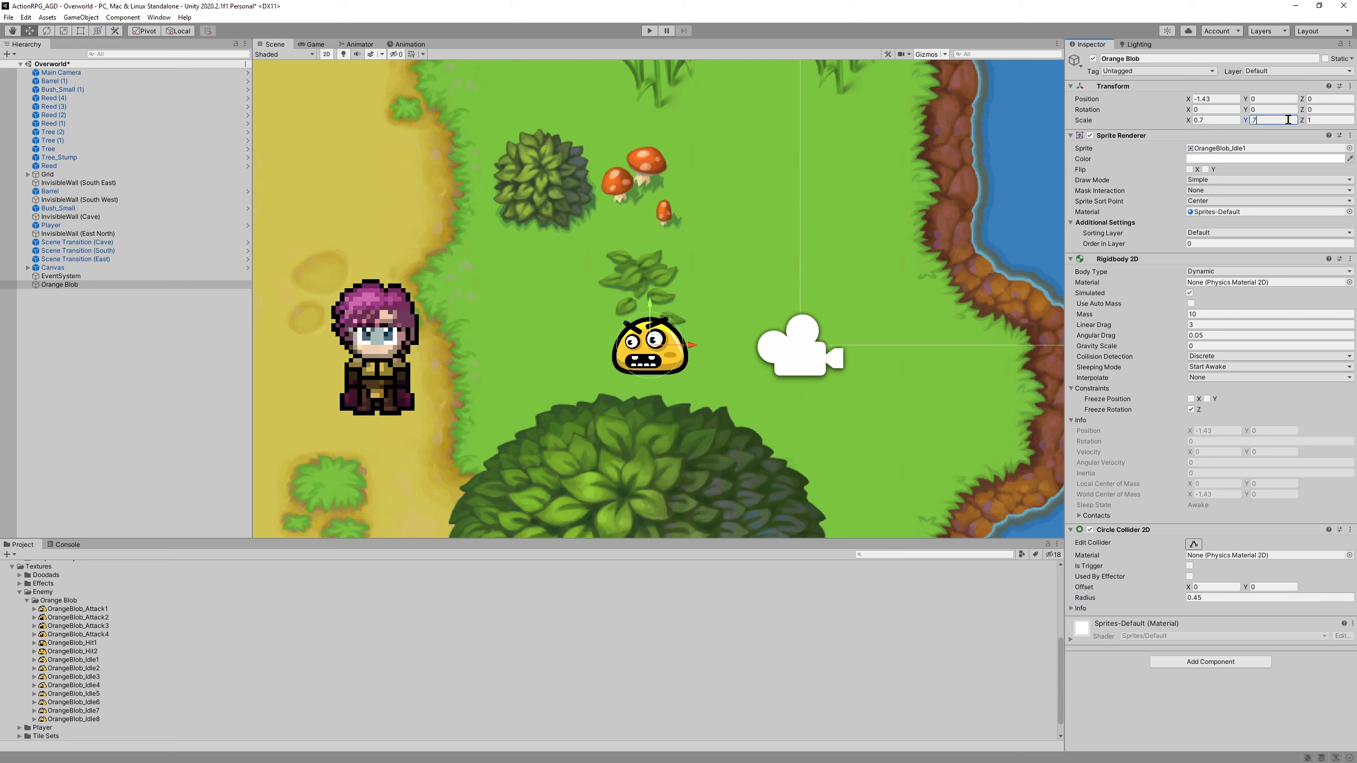
click(1319, 120)
text(.7)
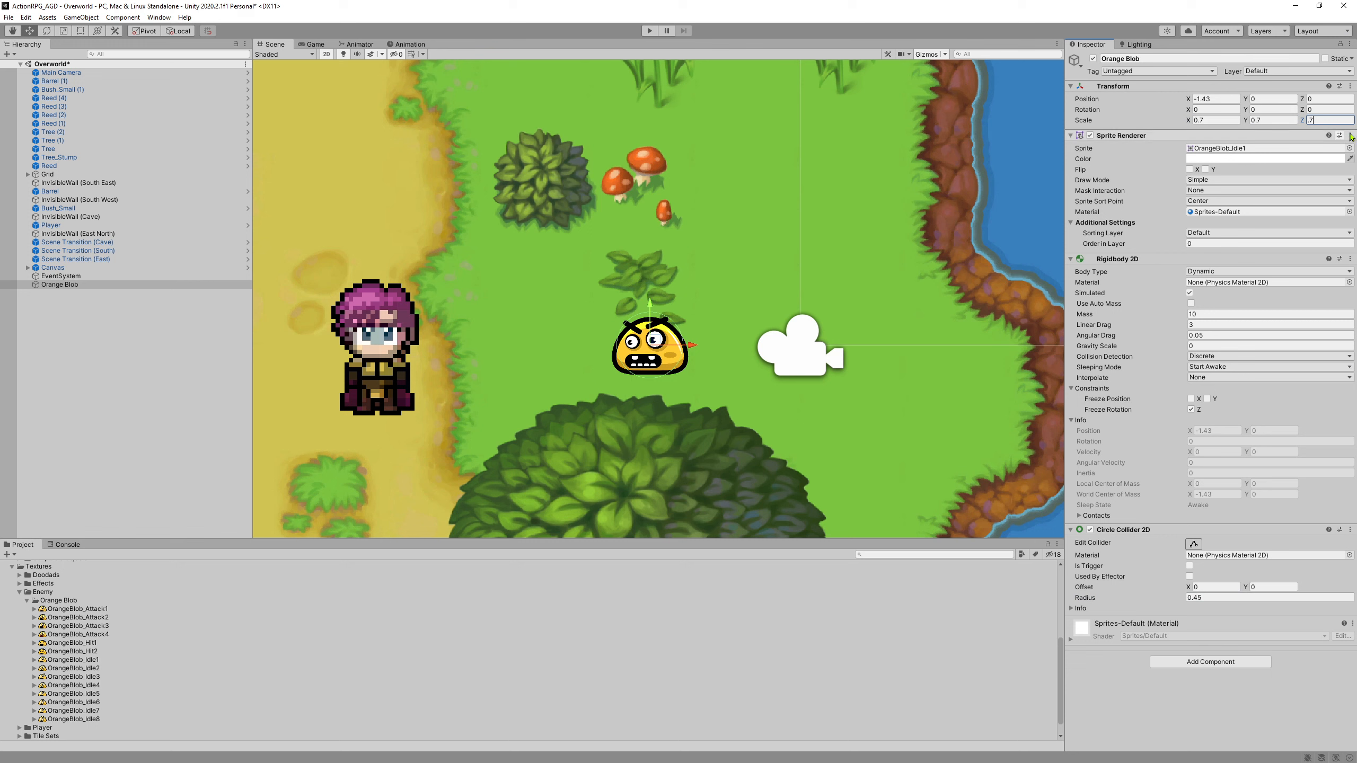
key(BackSpace)
key(BackSpace)
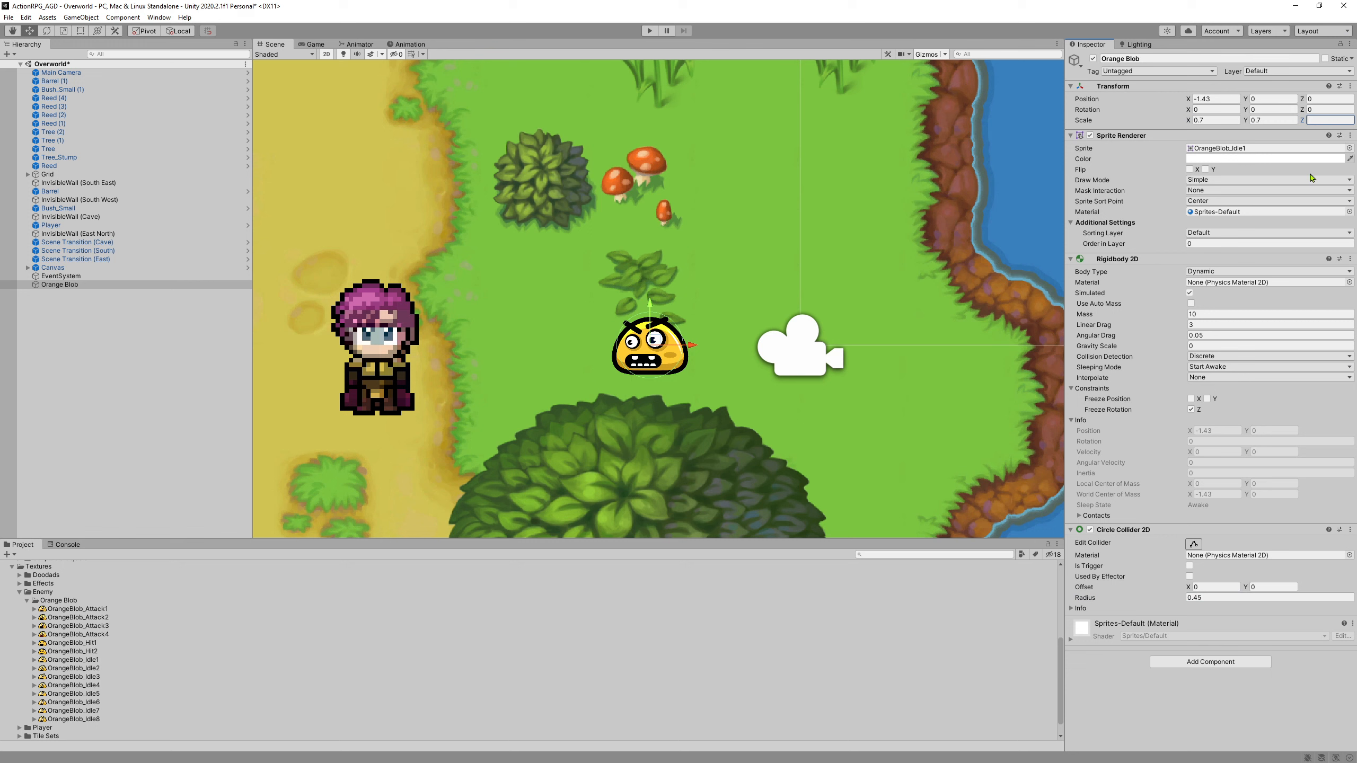
text(1)
Step: Save the Overworld scene with the configured Orange Blob
middle_drag(591, 284, 526, 300)
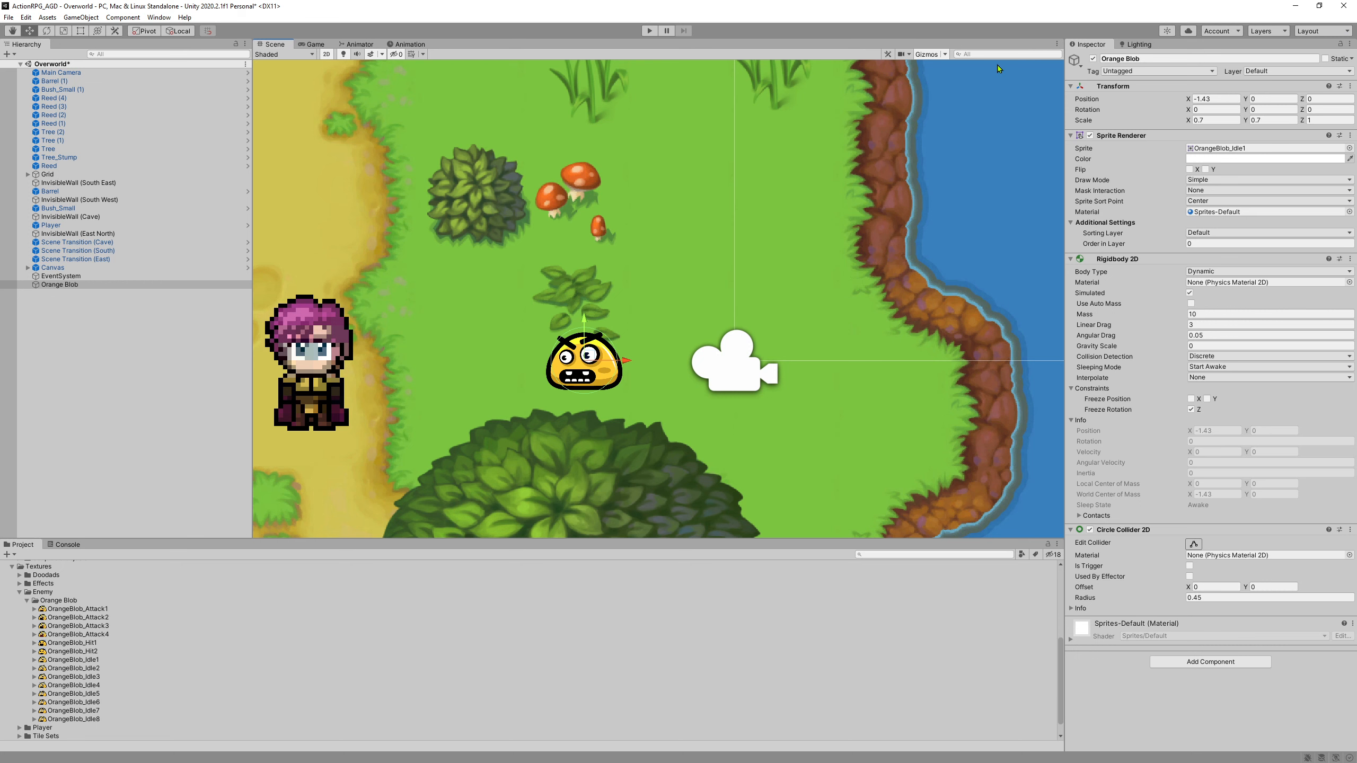
scroll(481, 235, down, 5)
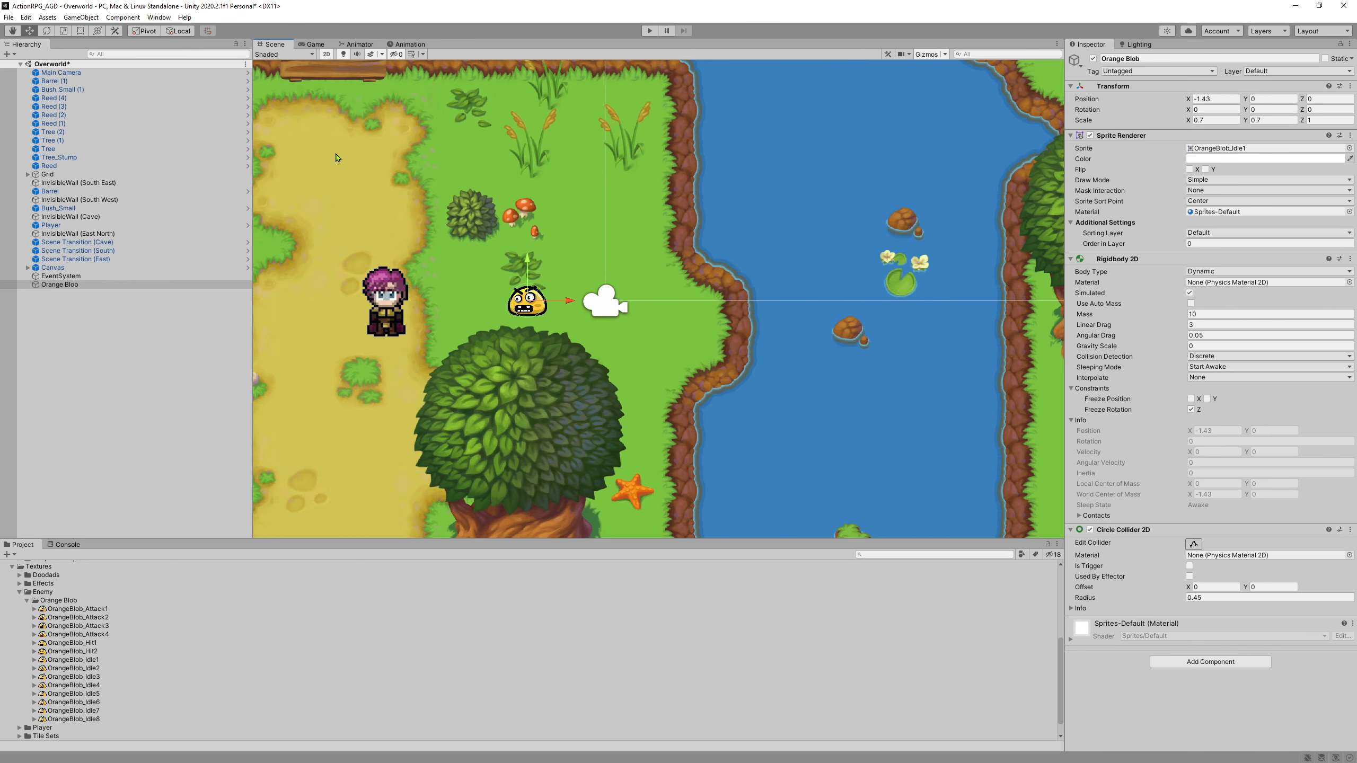
middle_drag(378, 170, 517, 211)
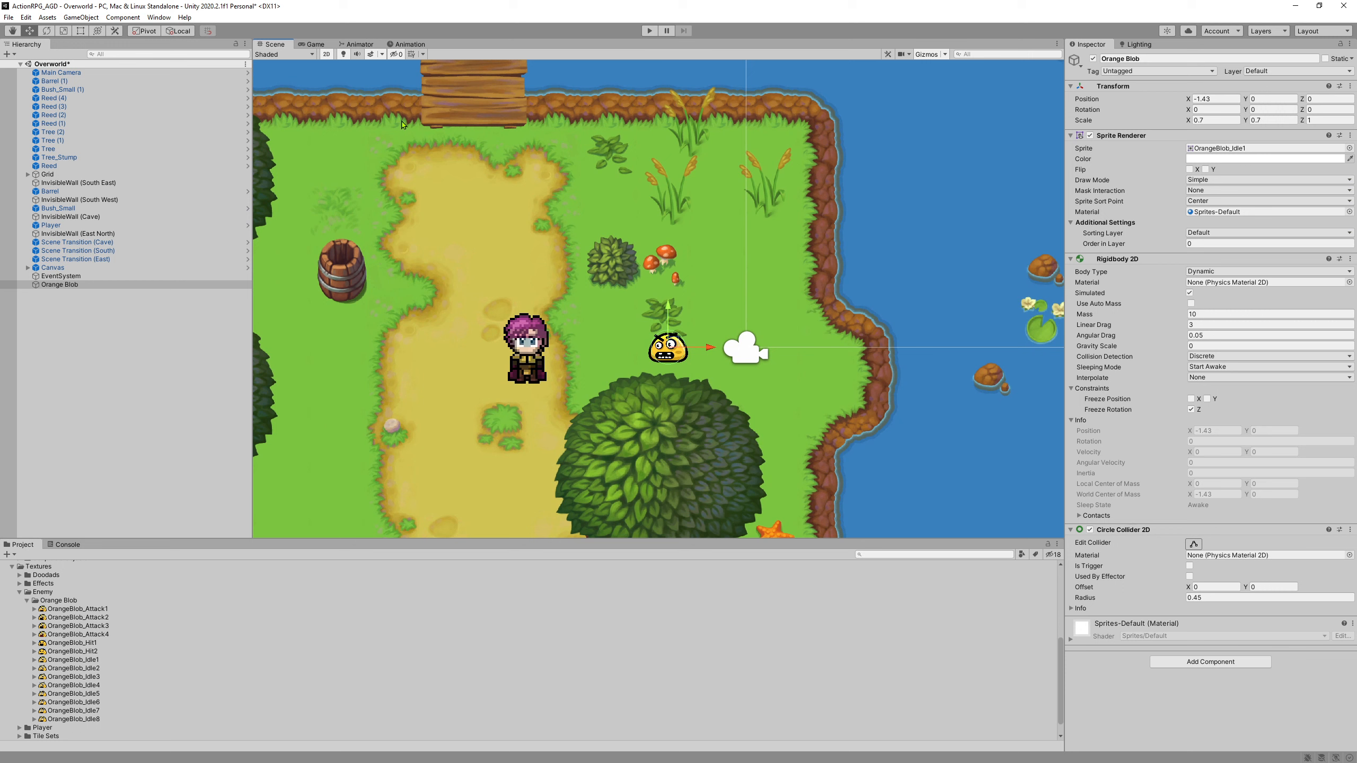
click(26, 17)
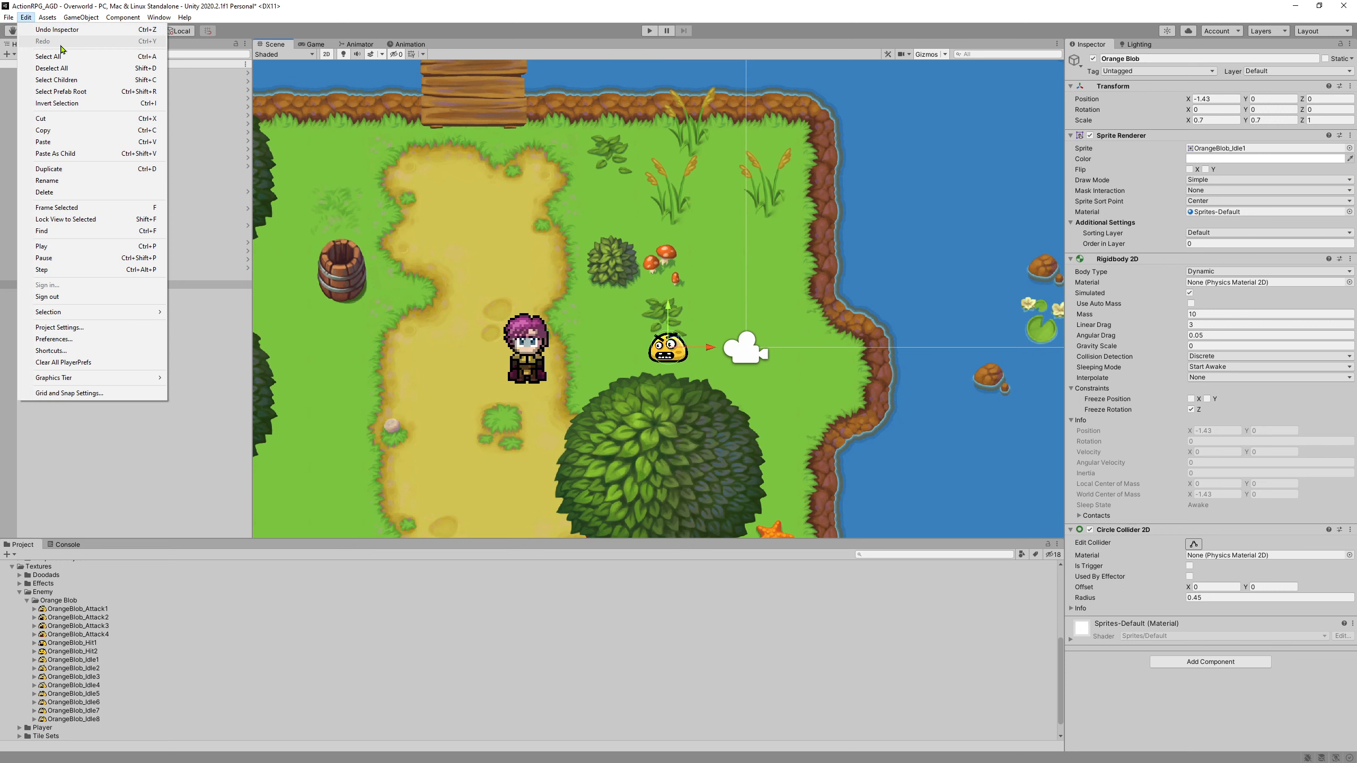
mouse_move(8, 17)
click(32, 68)
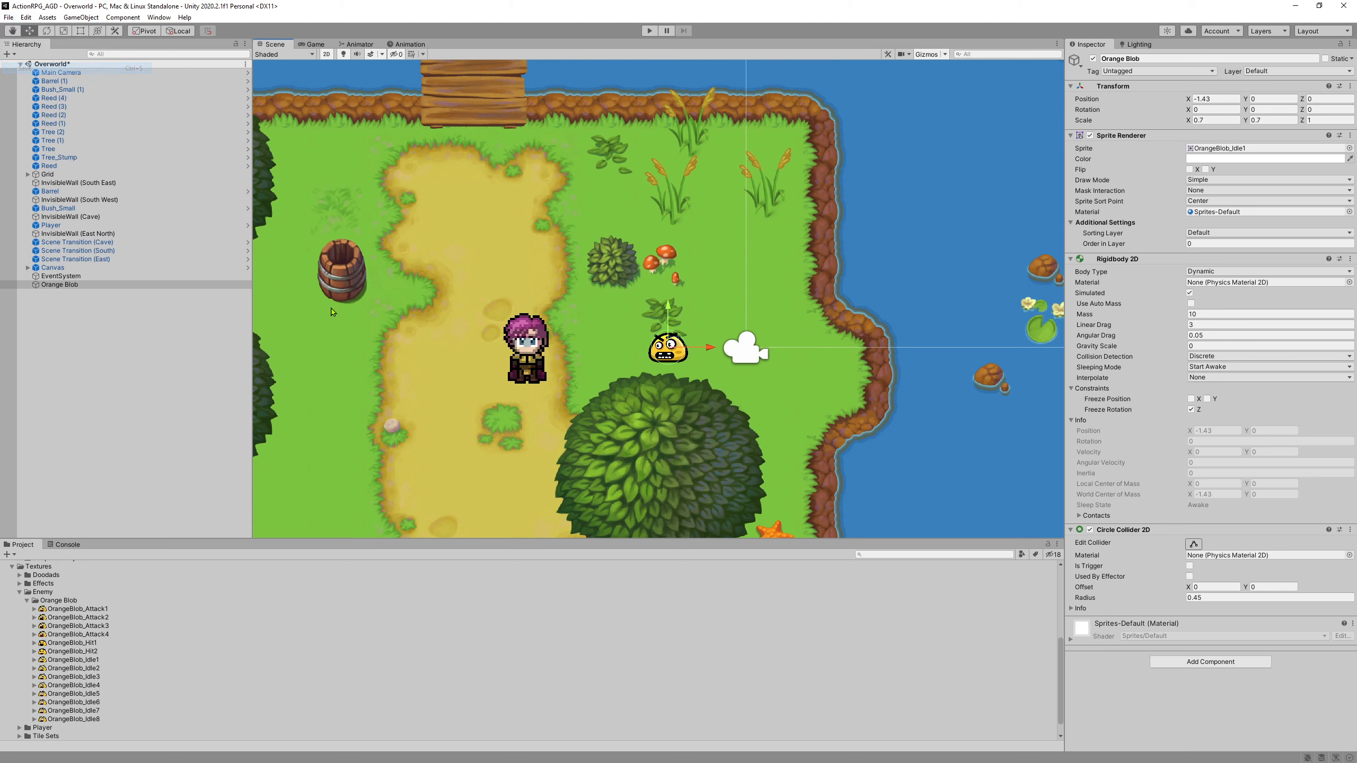
Step: Open the Animation window for Orange Blob and undock it as a floating window over the scene view
scroll(128, 661, up, 2)
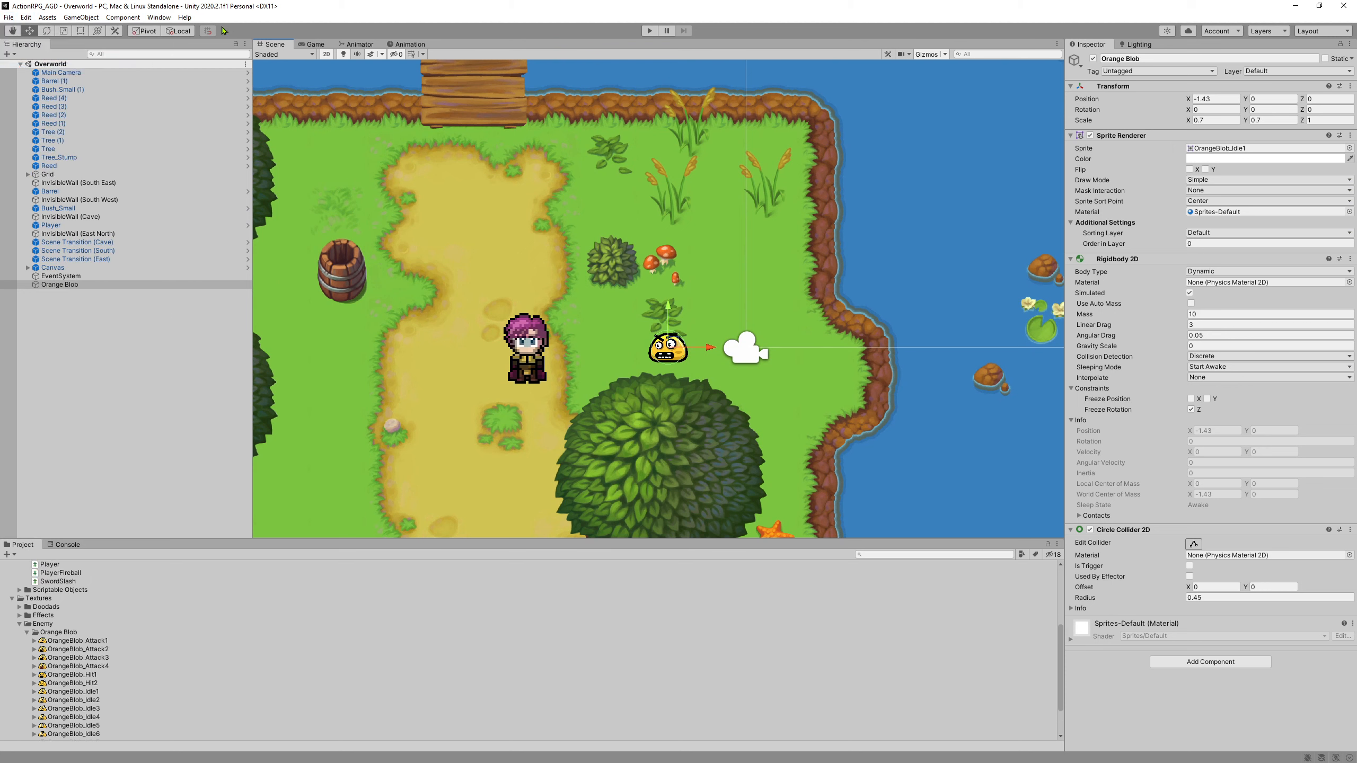
click(167, 20)
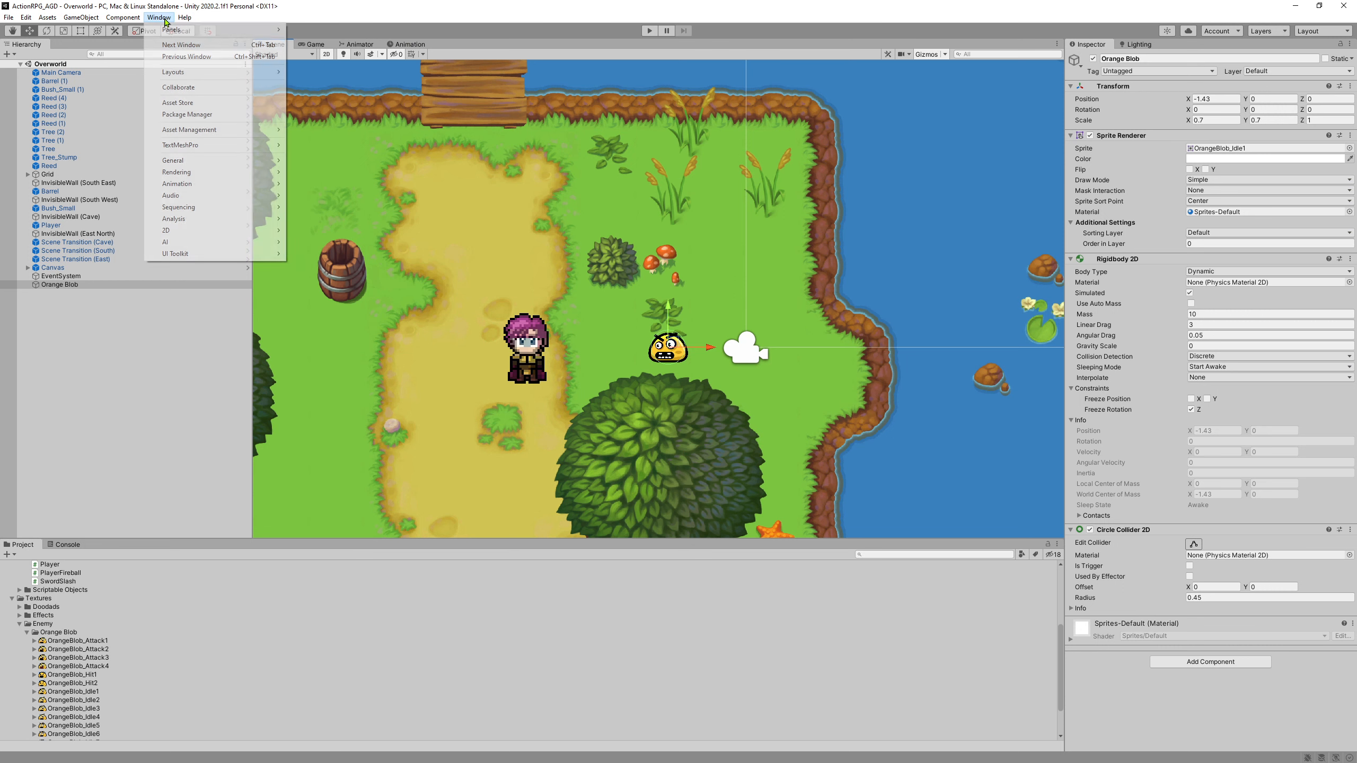
mouse_move(219, 185)
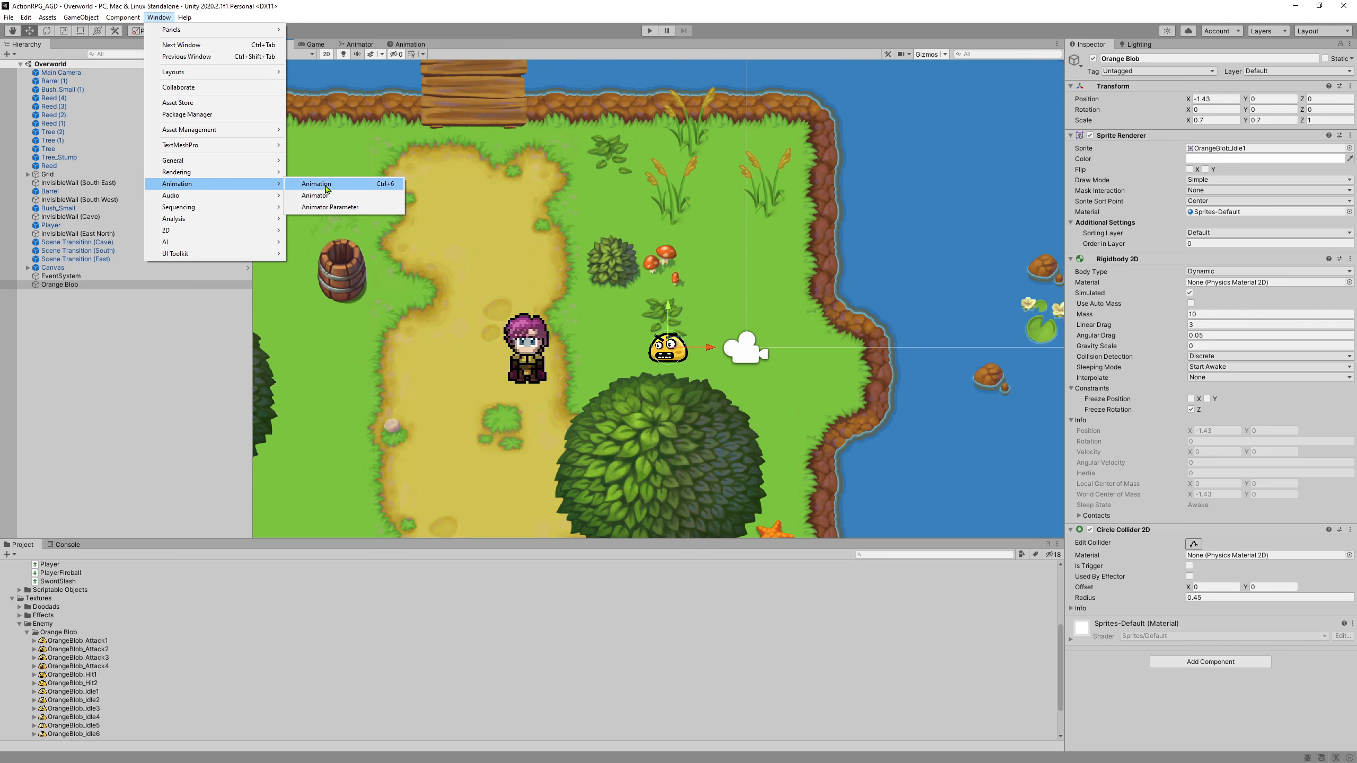
click(341, 186)
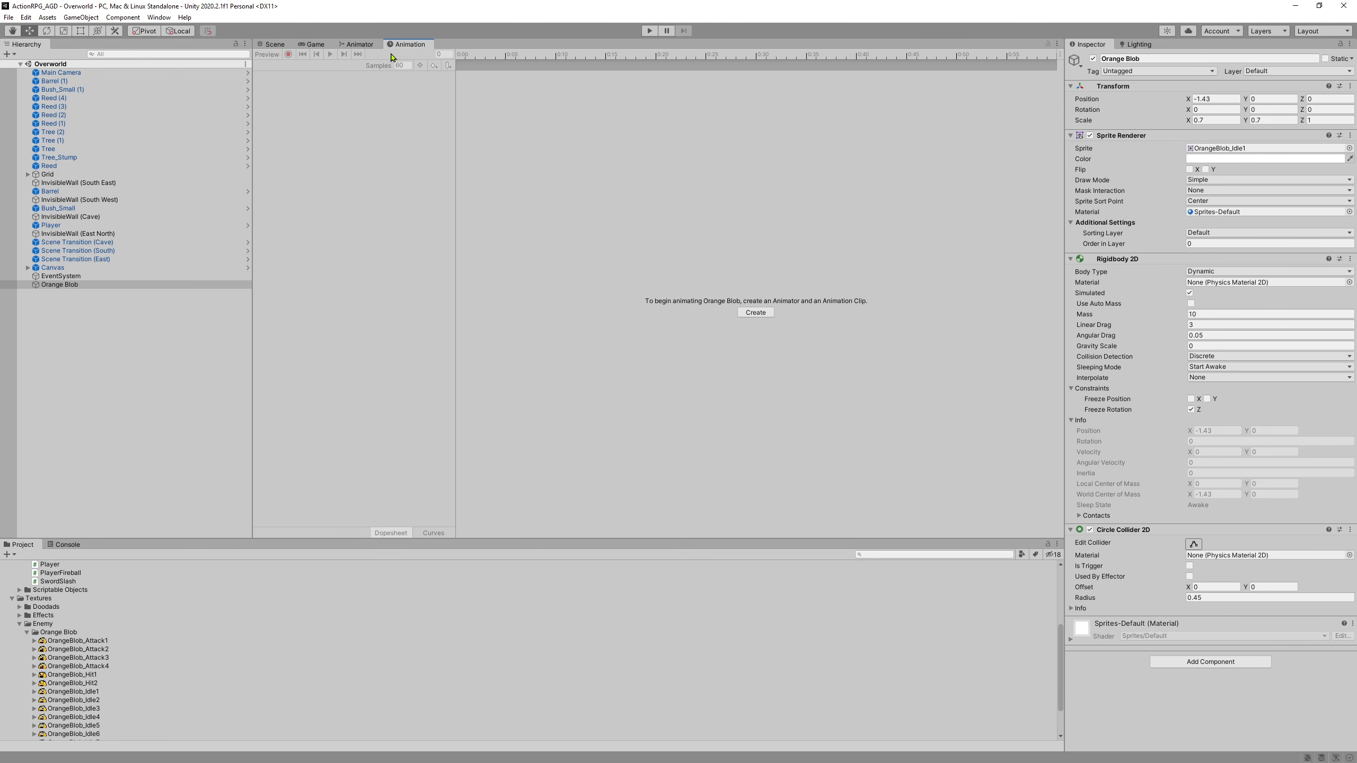
drag(397, 45, 496, 274)
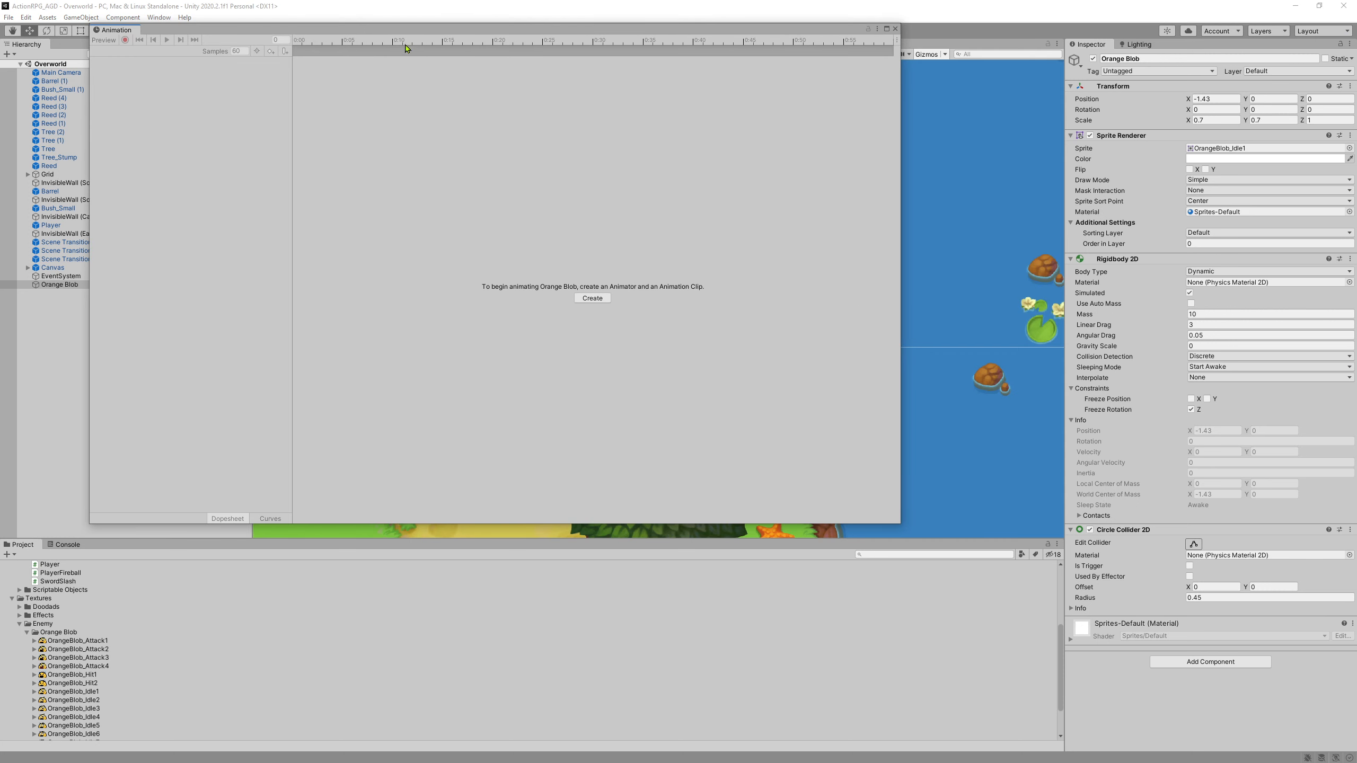
drag(389, 30, 544, 150)
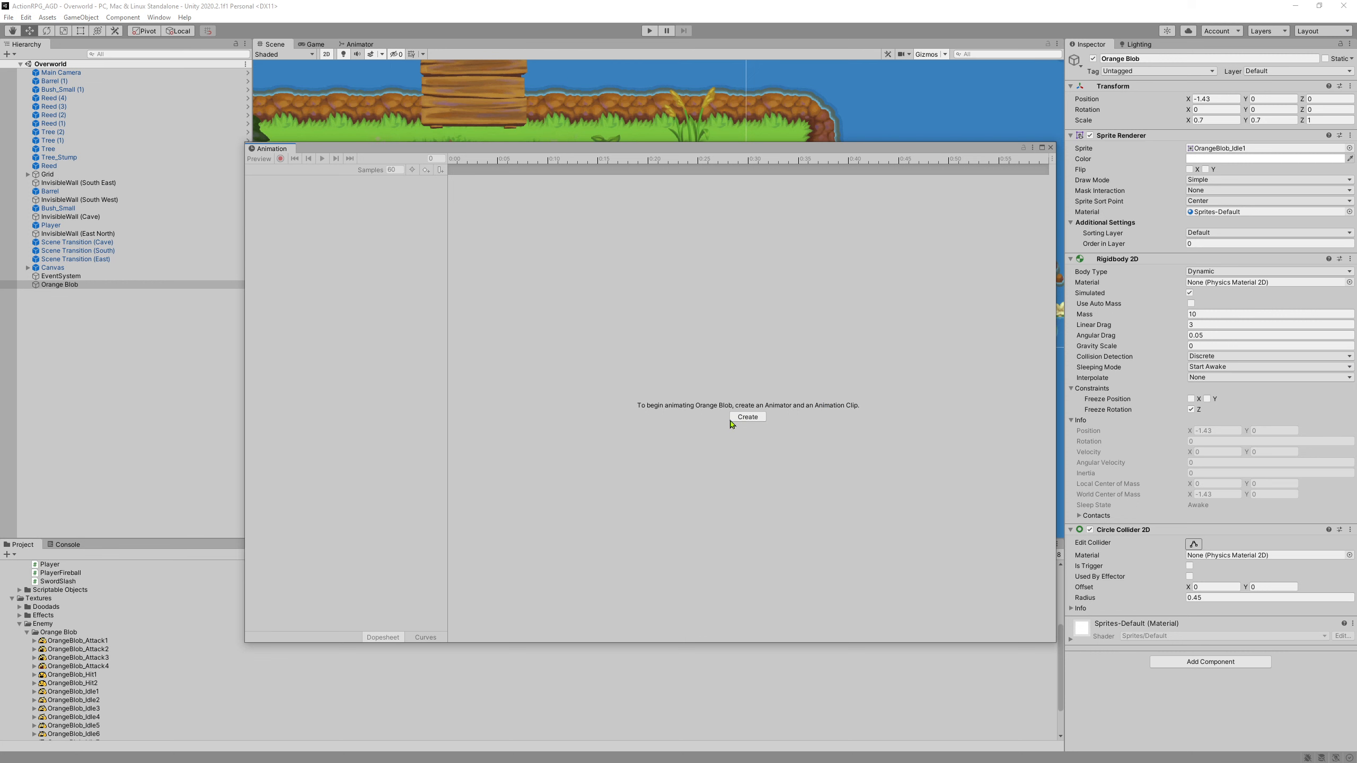
Step: Start creating an animation clip for Orange Blob, and make and open a new Enemy folder inside Assets/Animations for it
click(746, 420)
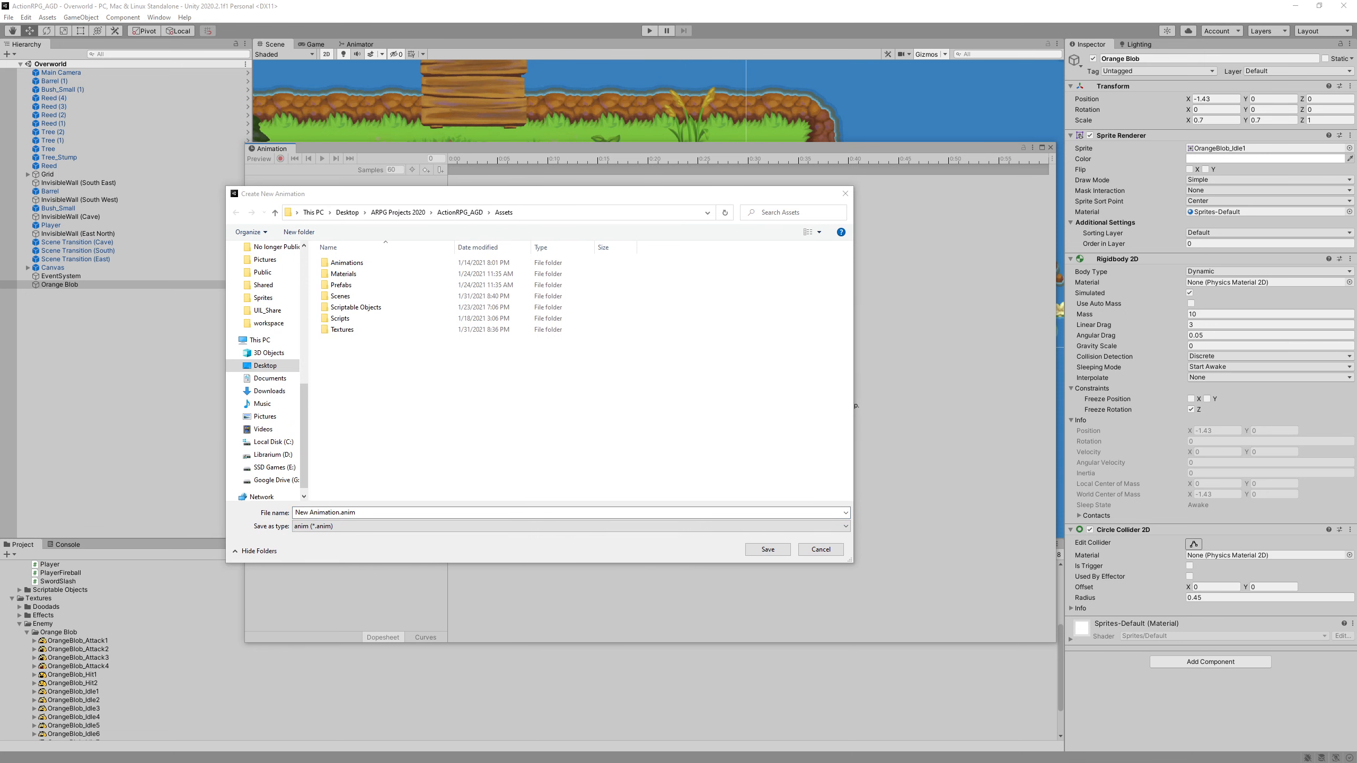
double_click(361, 266)
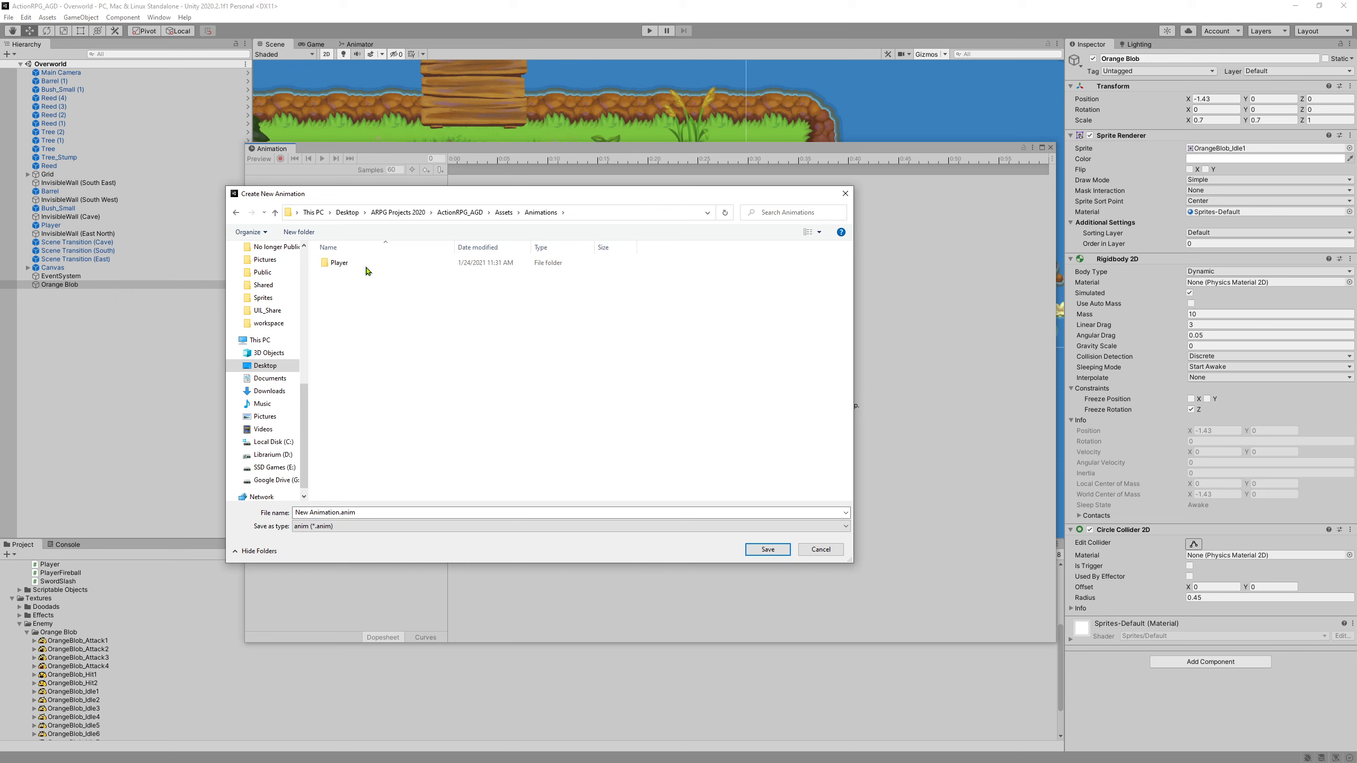
right_click(354, 302)
mouse_move(414, 427)
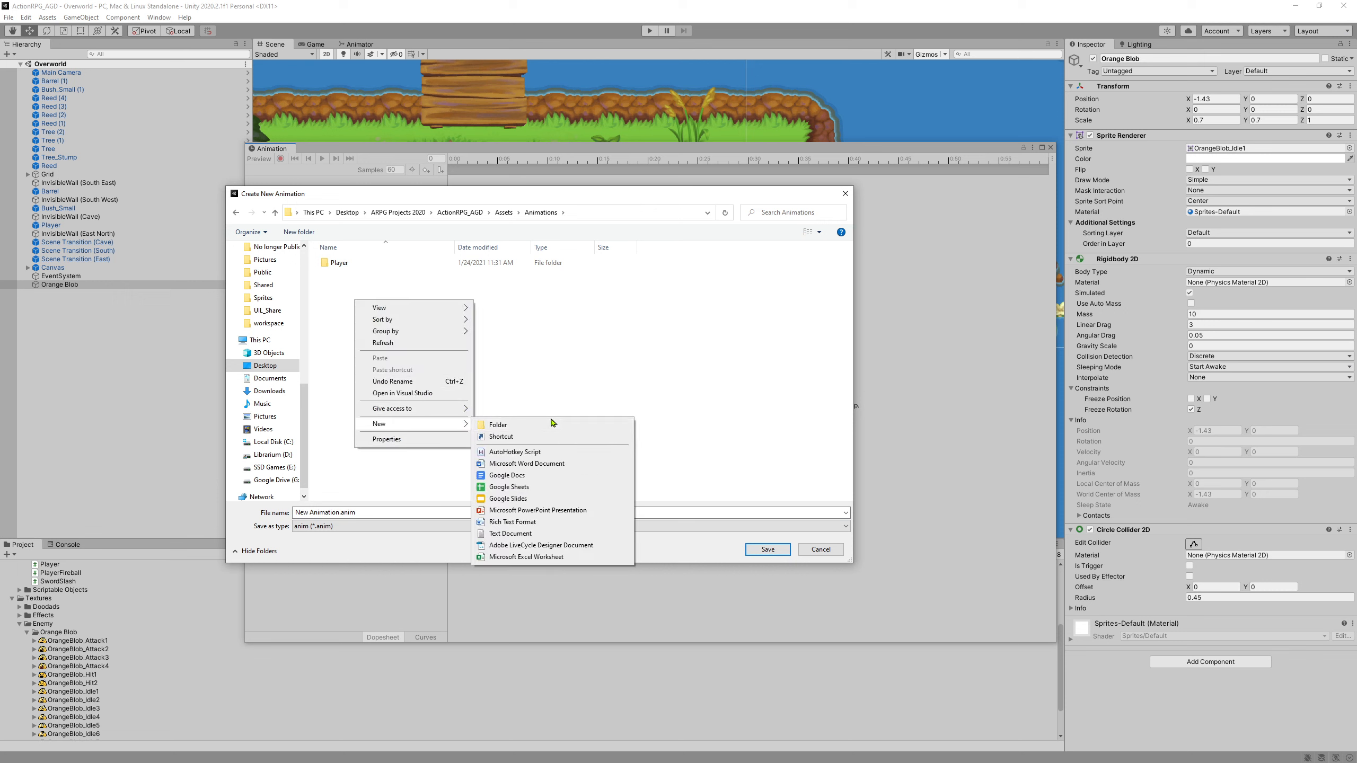
click(551, 425)
text(Enemy)
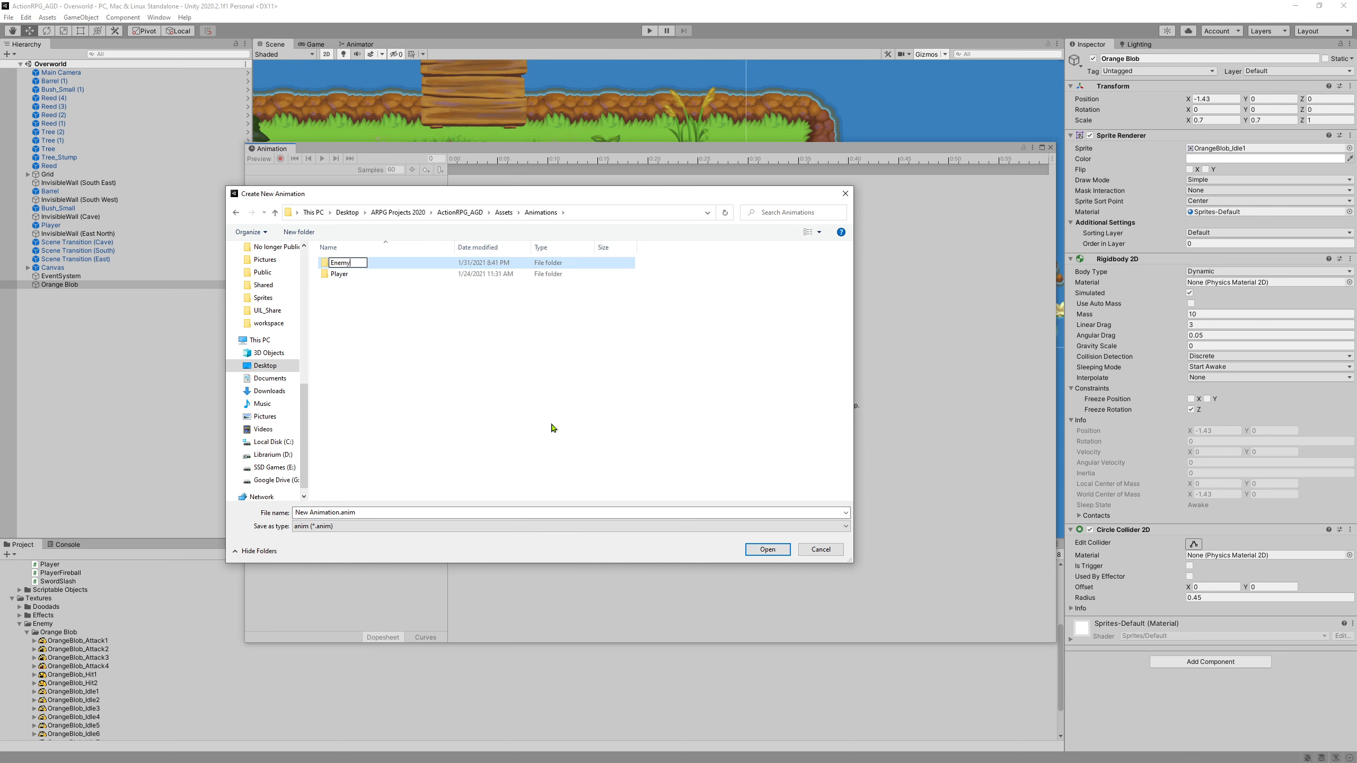
key(Return)
double_click(343, 270)
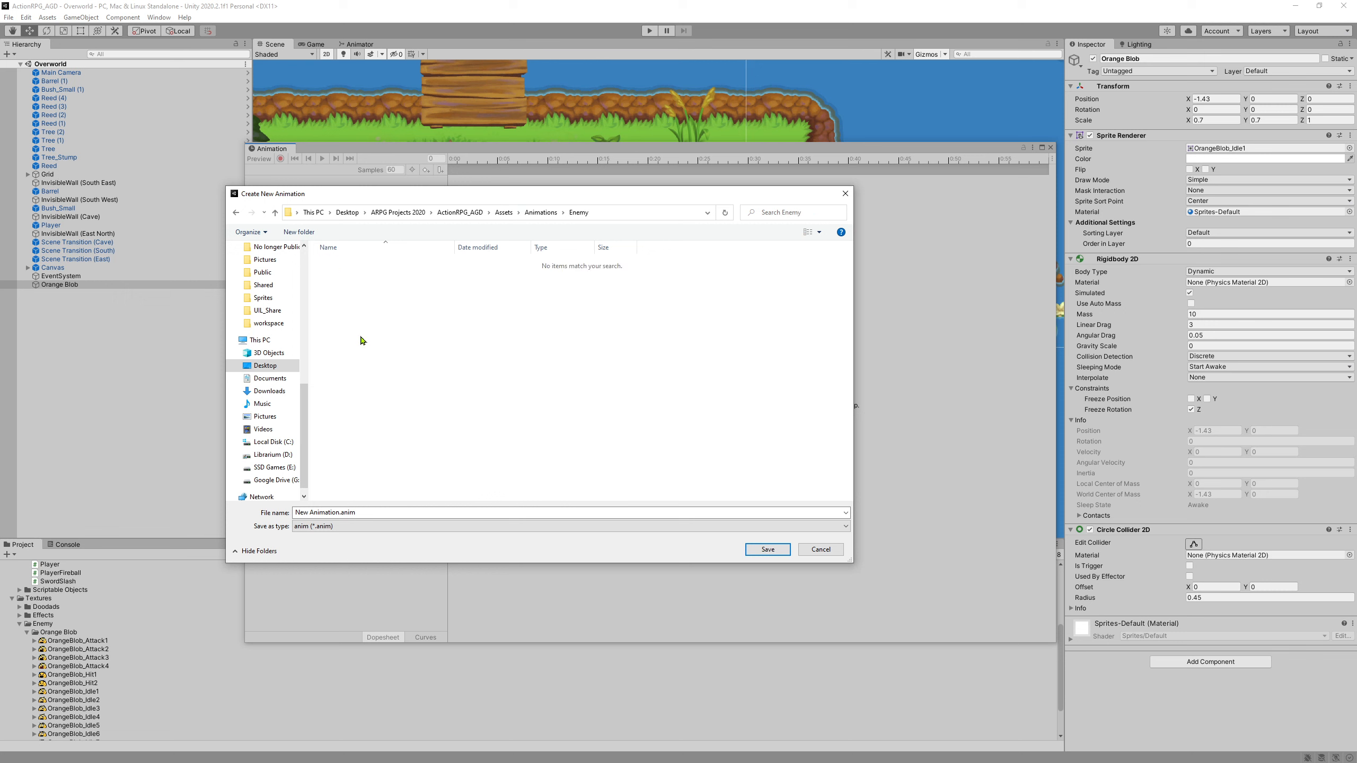
Step: Create an Orange Blob subfolder inside the Animations/Enemy folder and open it as the clip's save location
right_click(381, 363)
mouse_move(427, 485)
click(551, 490)
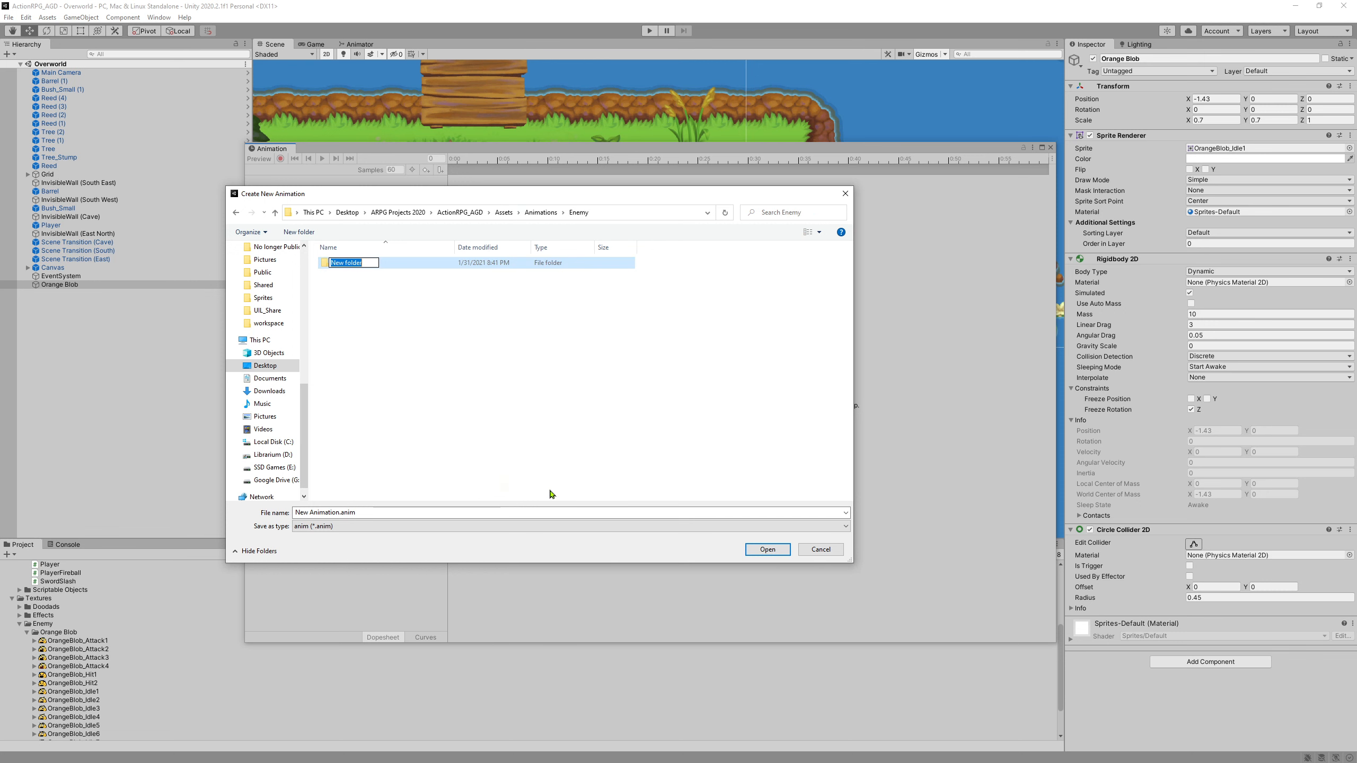
text(Orange Blob)
key(Return)
double_click(357, 266)
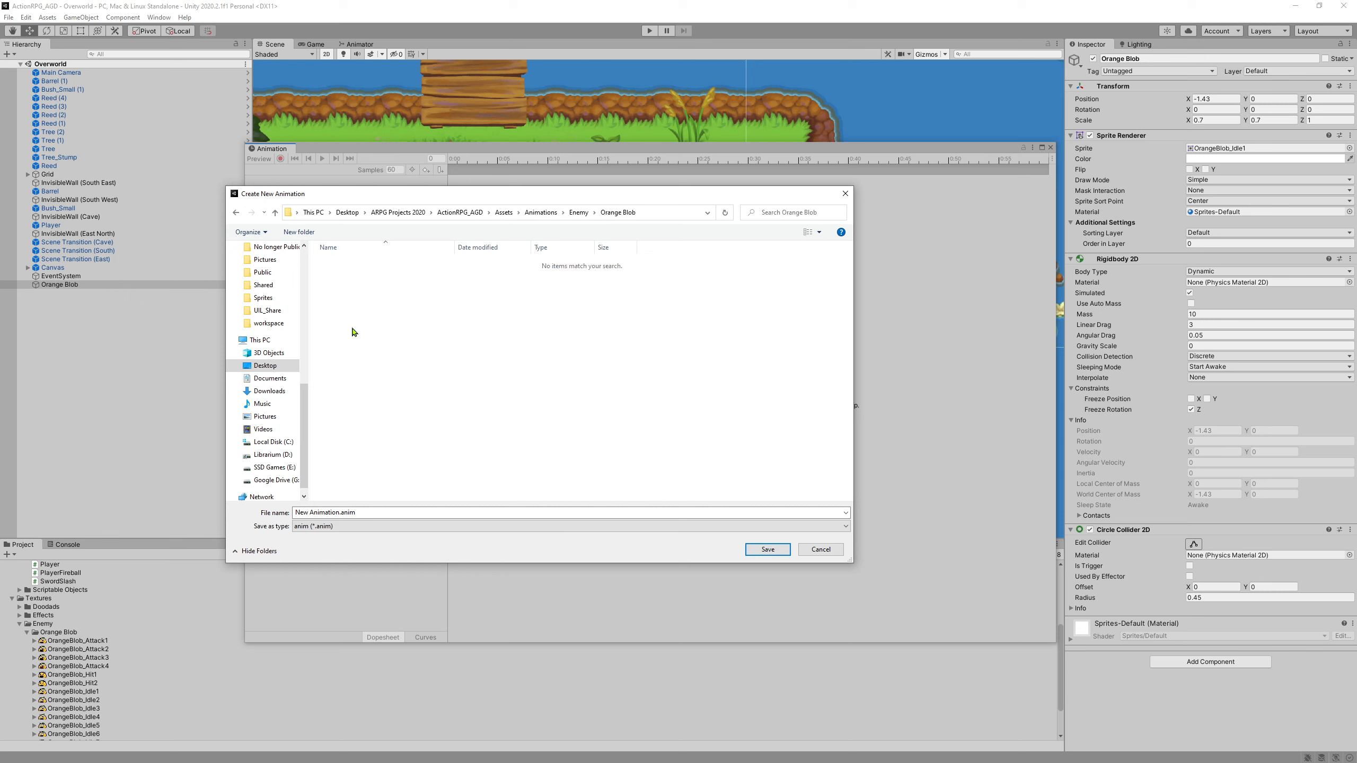
Step: Name the new animation clip Orange Blob Idle and save it in the Orange Blob folder
click(376, 515)
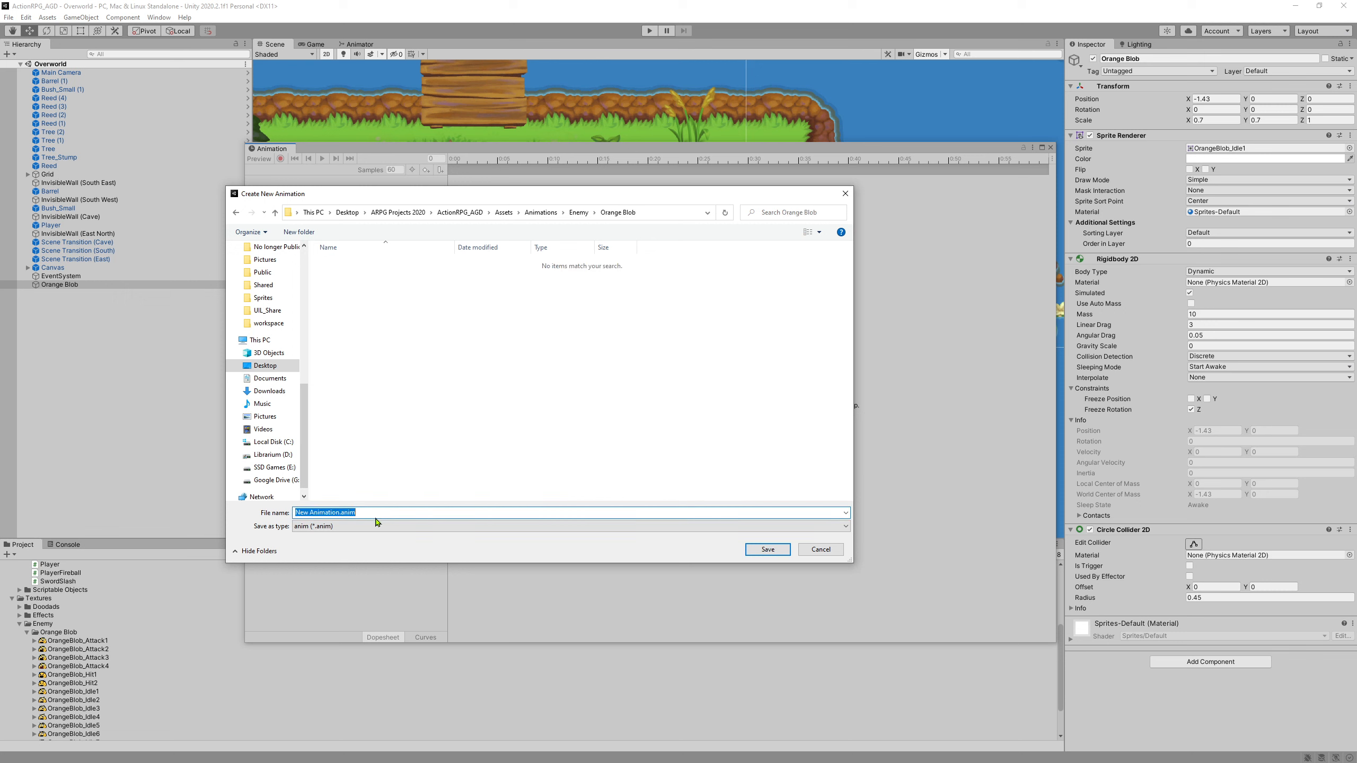
key(BackSpace)
click(761, 550)
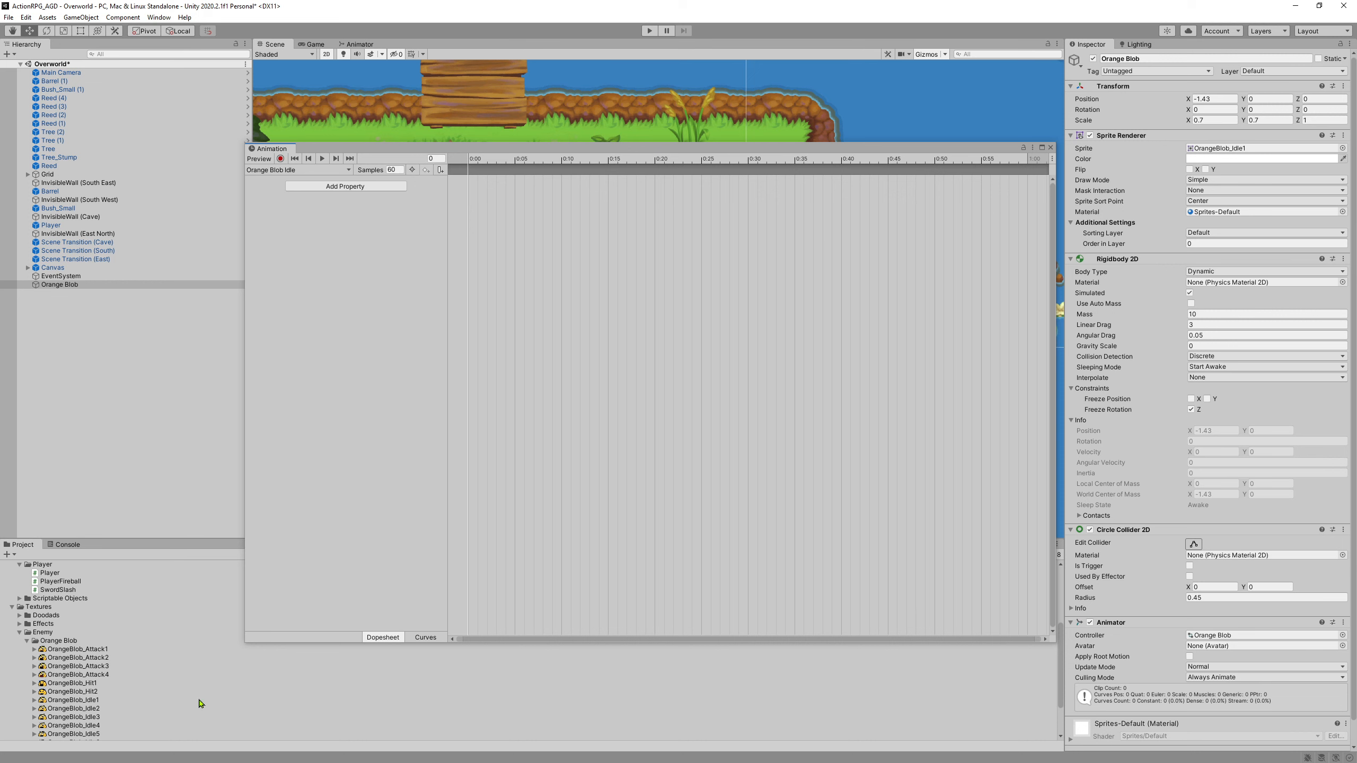
Step: Add the OrangeBlob_Idle1 to OrangeBlob_Idle8 sprites to the idle clip as keyframes two frames apart, from 0:00 to 0:14, and expand the sprite track
scroll(91, 712, down, 2)
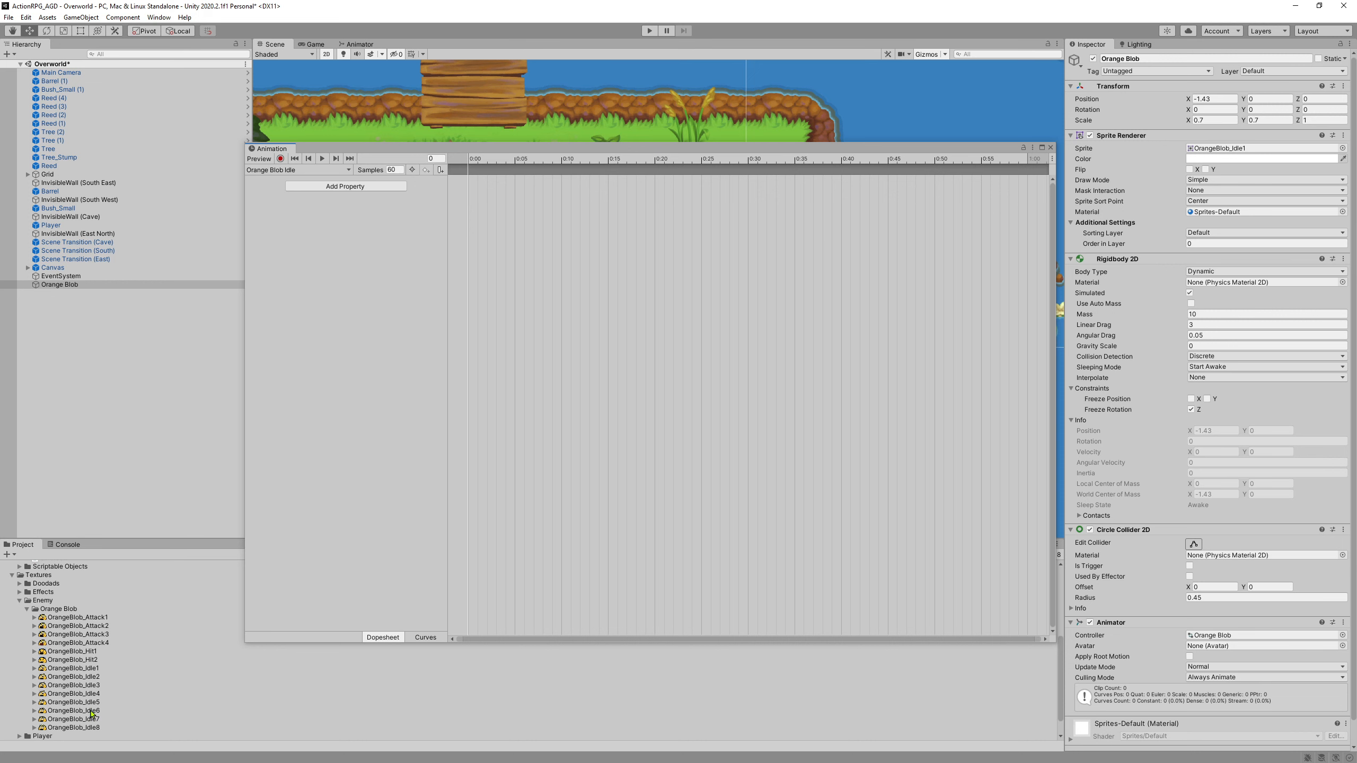
click(65, 728)
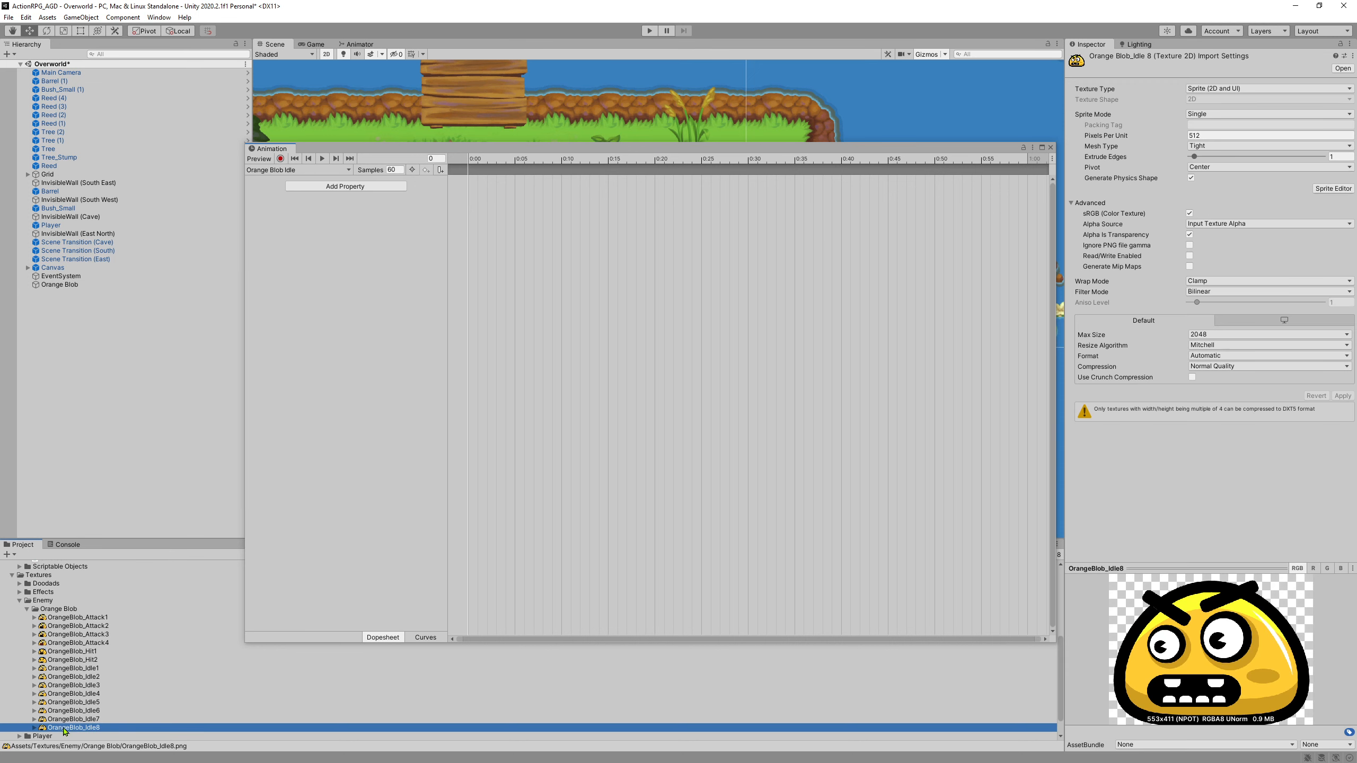
shift+click(107, 670)
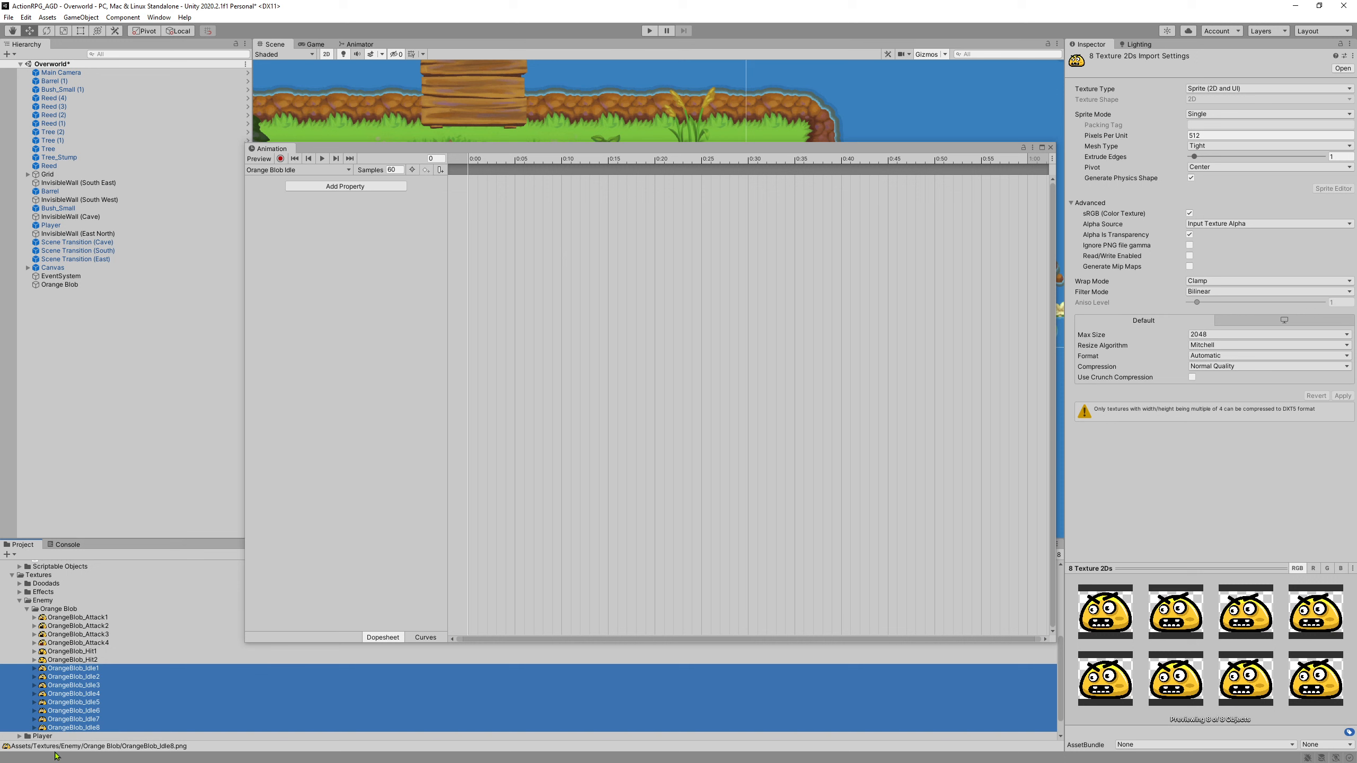
drag(77, 674, 611, 217)
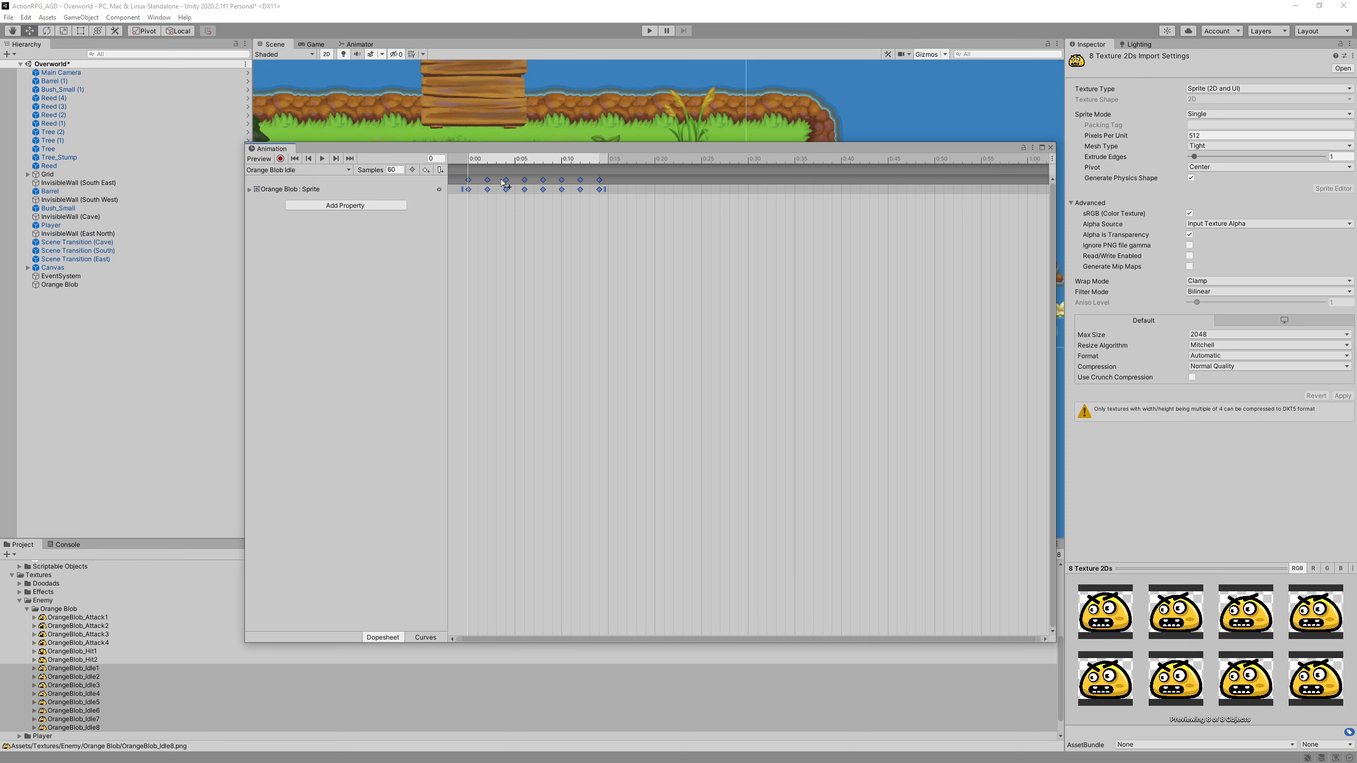
scroll(541, 230, up, 3)
scroll(488, 240, up, 2)
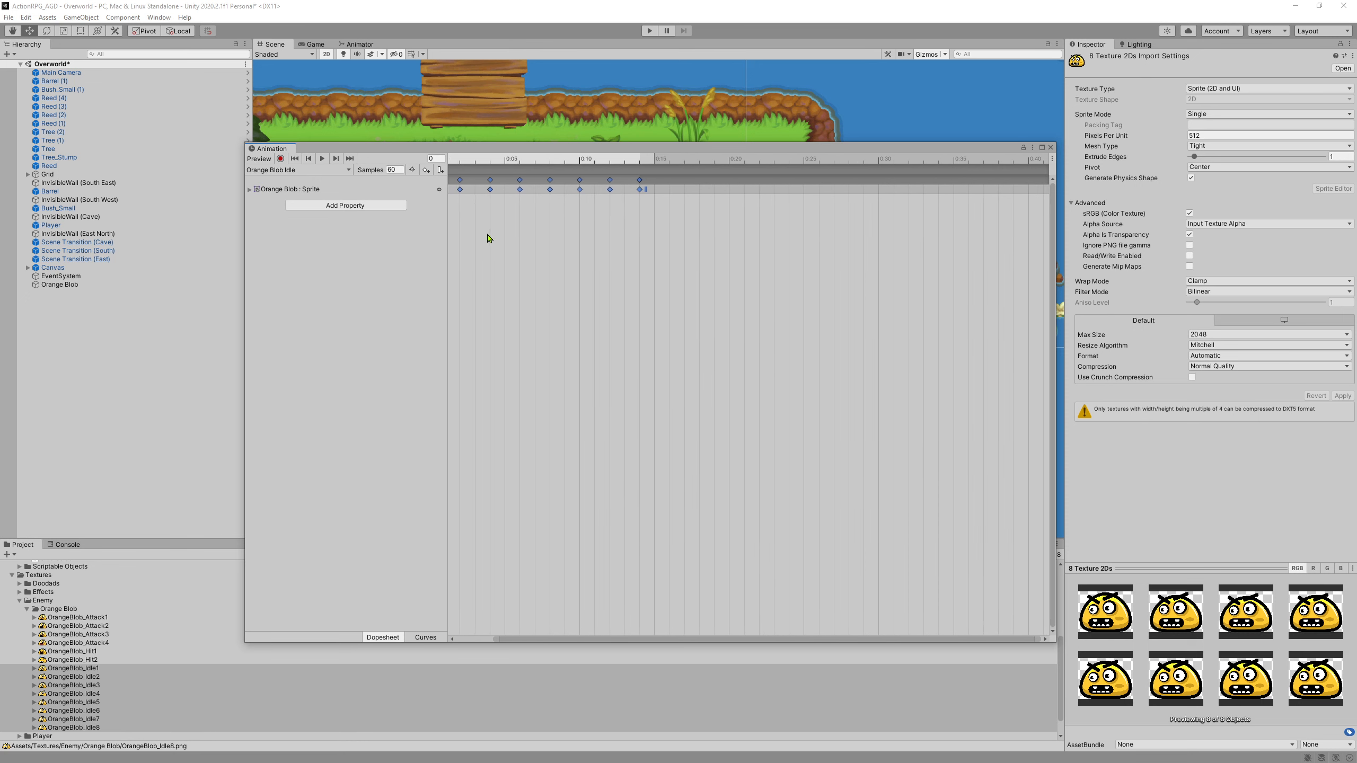
click(248, 190)
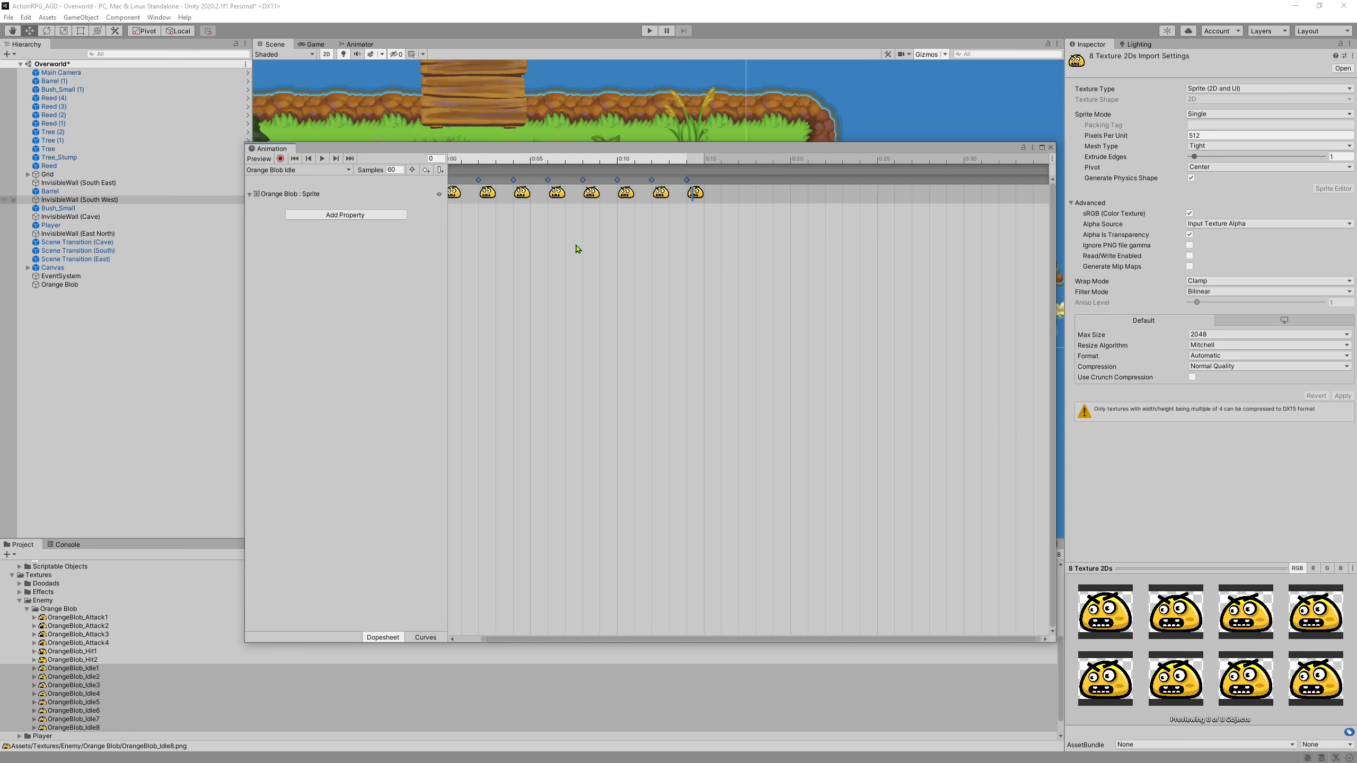
scroll(663, 219, up, 2)
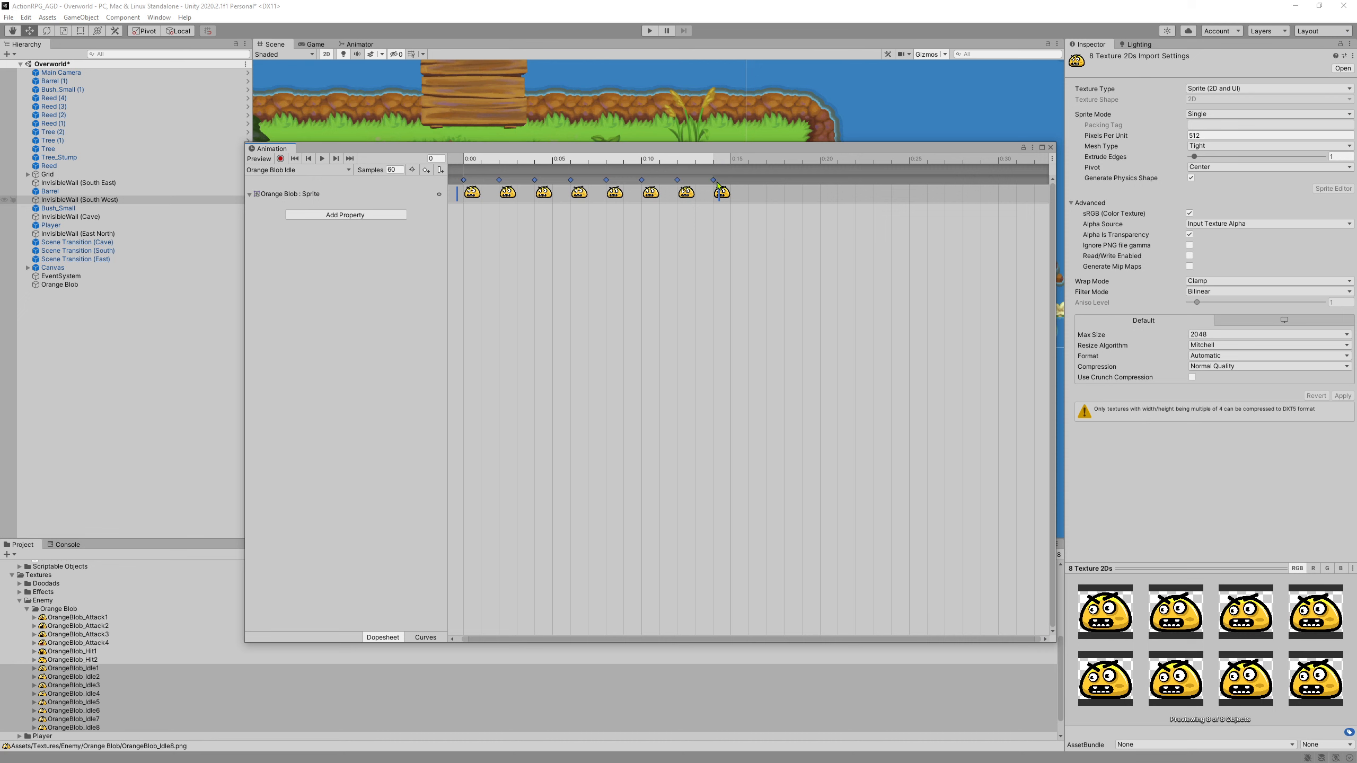
Step: Add an extra OrangeBlob_Idle8 sprite keyframe at 0:15 to the end of the idle clip
click(726, 238)
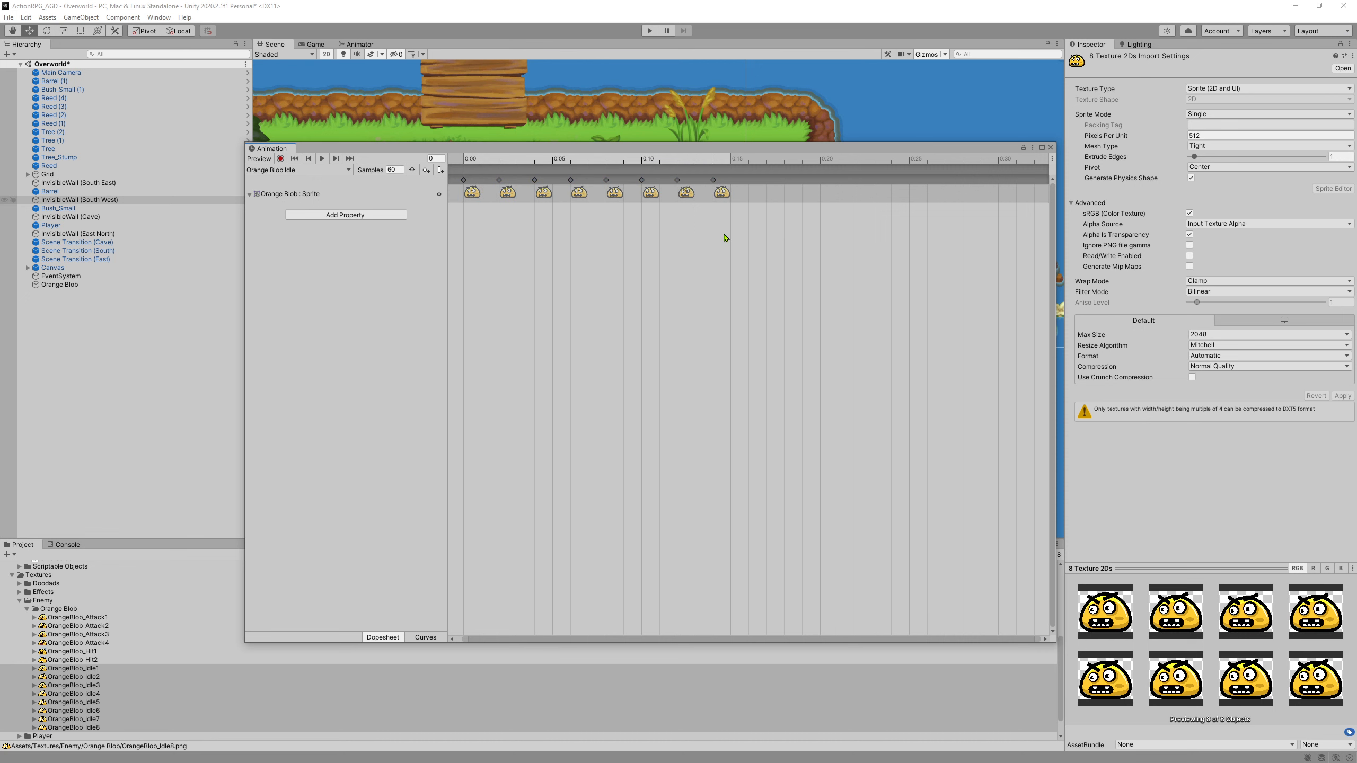
click(720, 191)
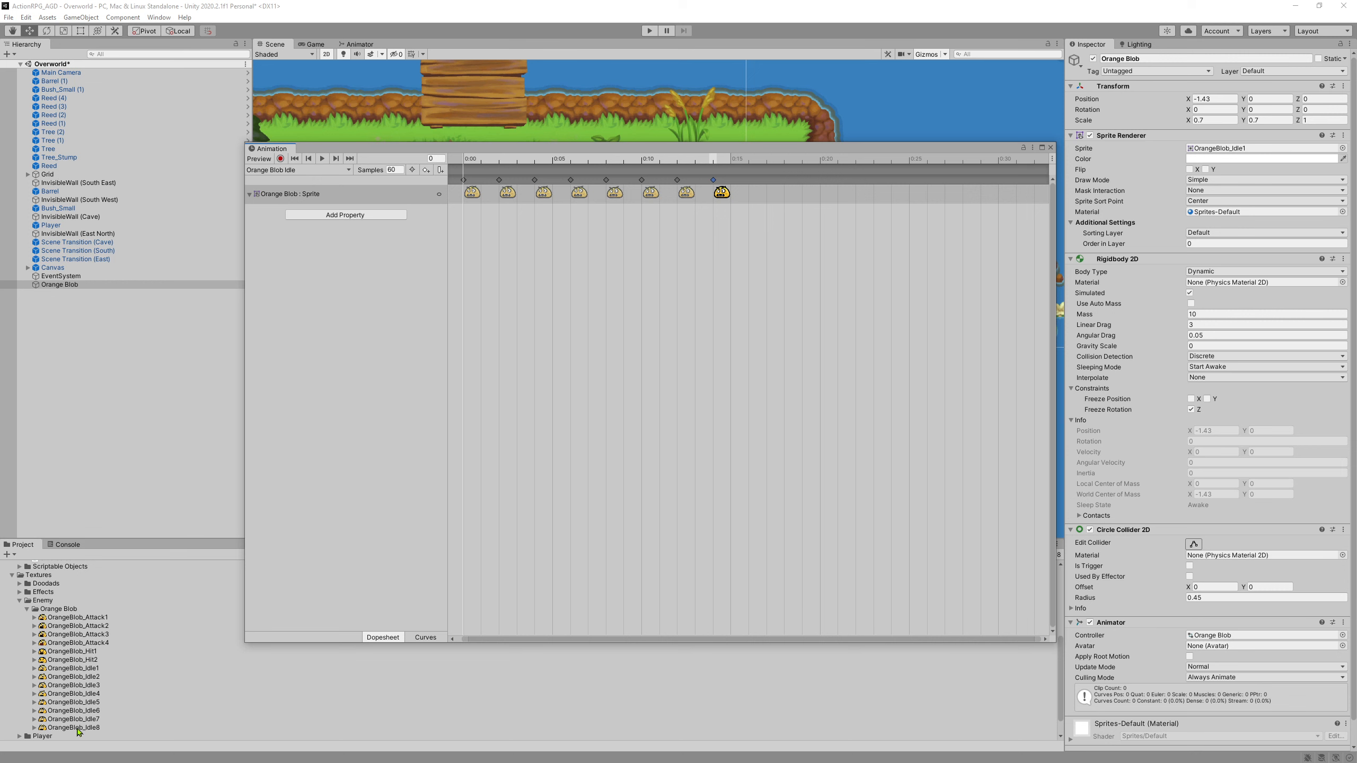
drag(80, 730, 735, 192)
scroll(739, 192, up, 10)
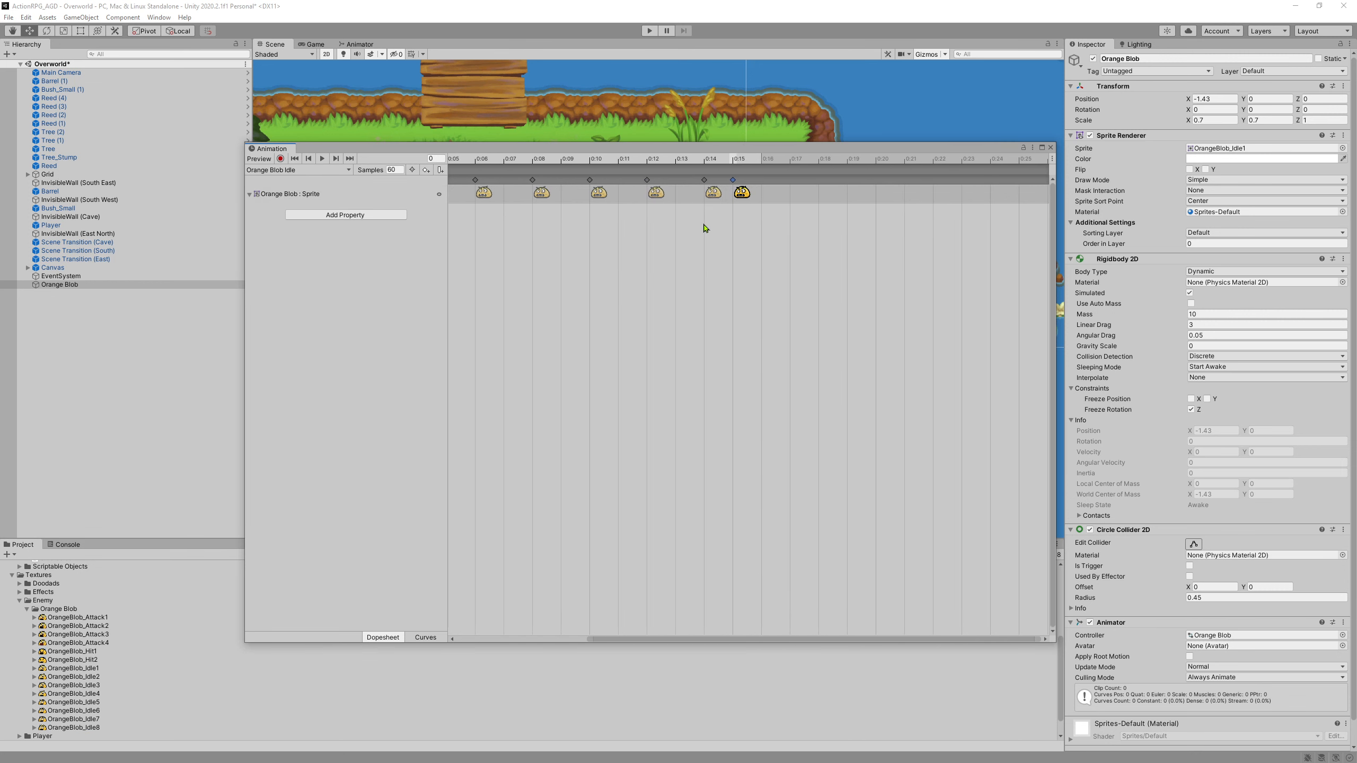
scroll(779, 195, up, 4)
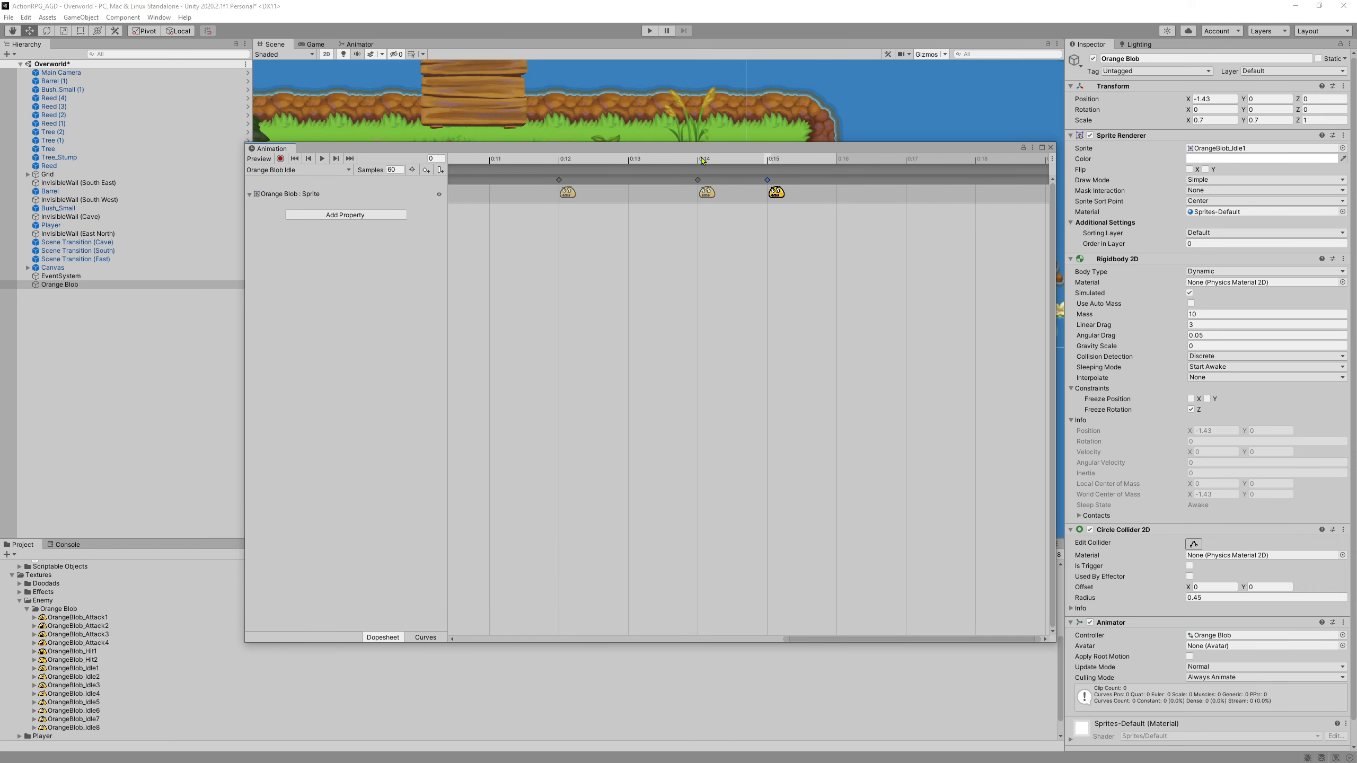
scroll(570, 272, down, 12)
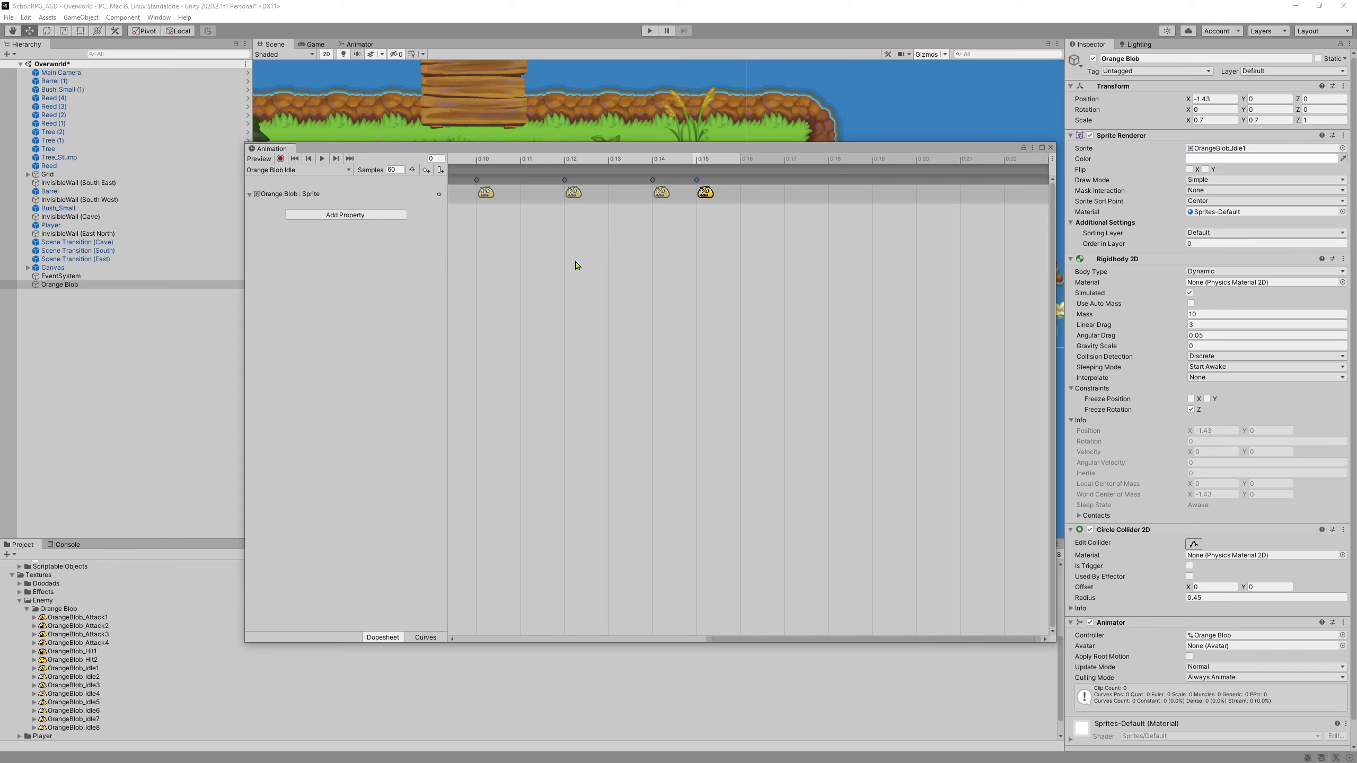
middle_drag(517, 287, 731, 328)
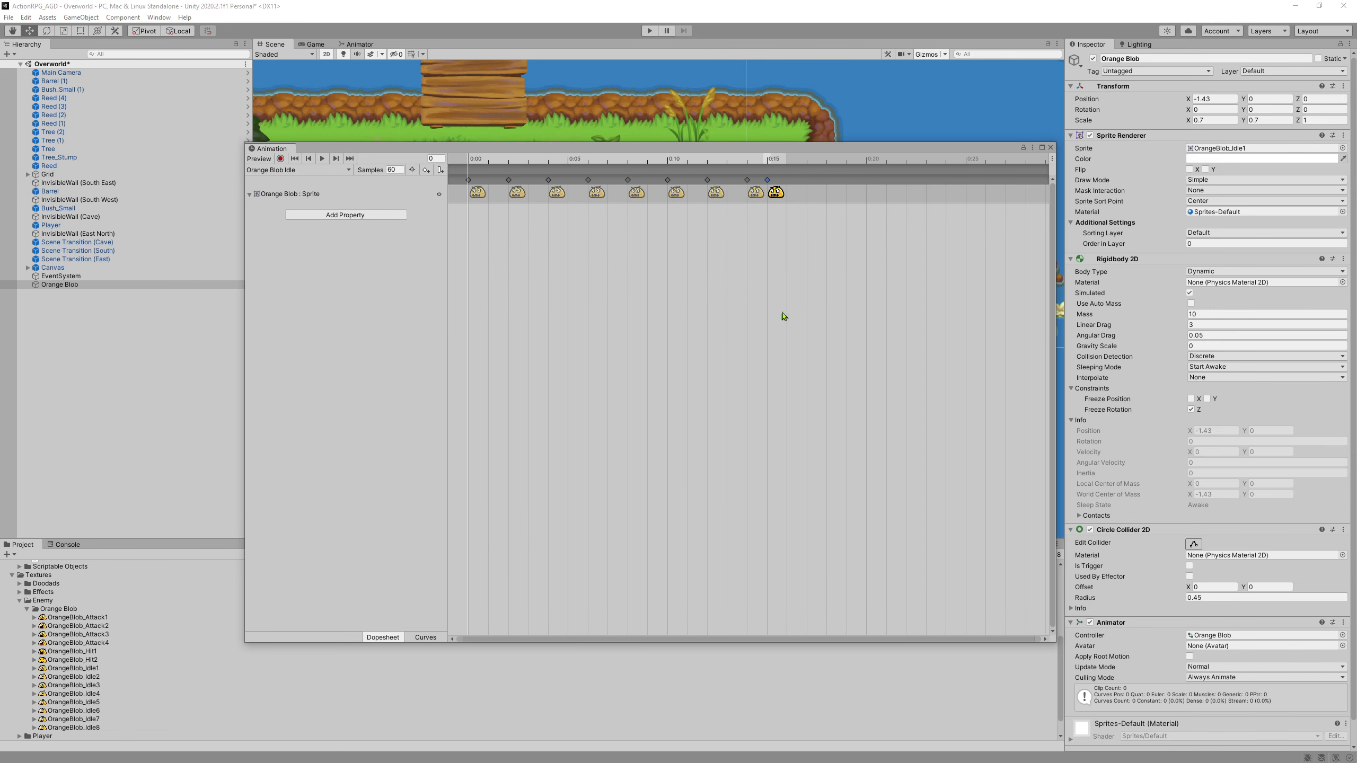
scroll(781, 314, down, 1)
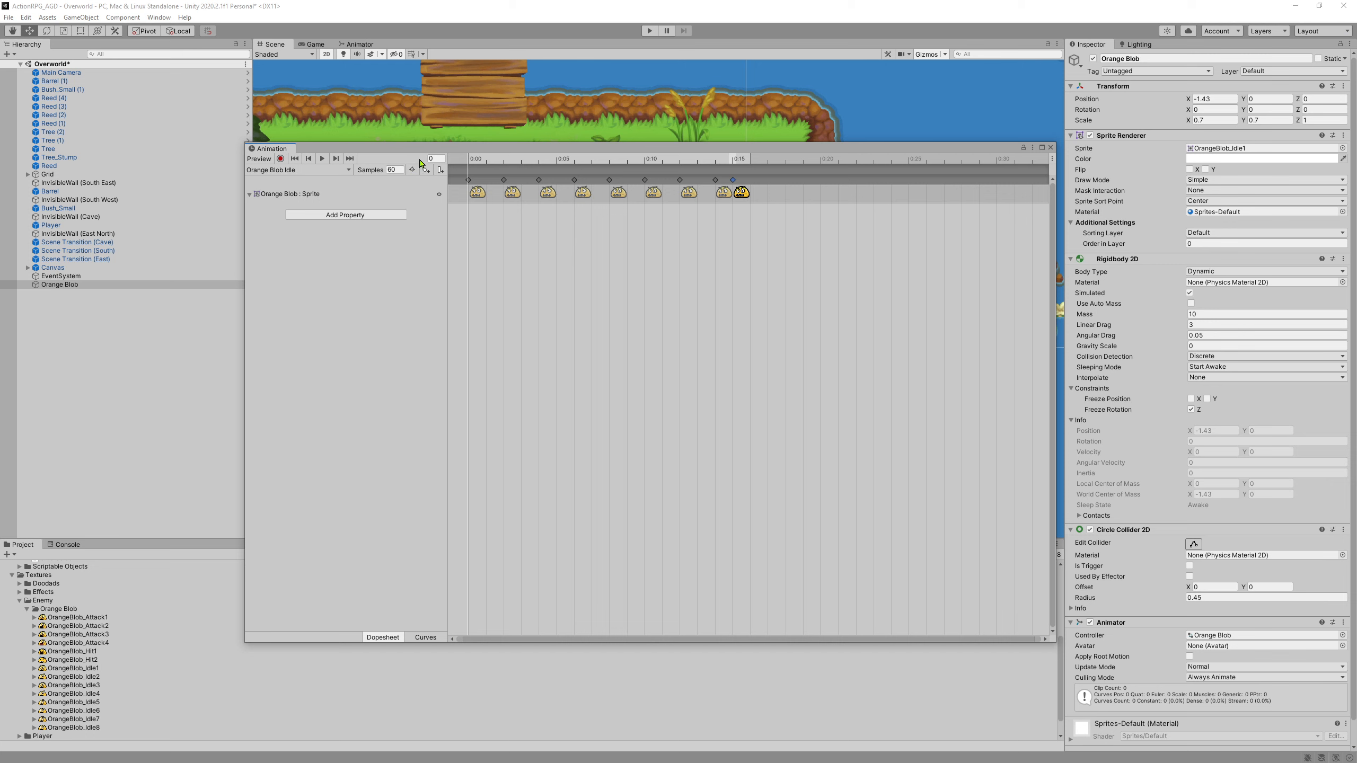
Step: Set the idle clip's sample rate to 15, try 16, and return it to 15
click(393, 169)
key(Return)
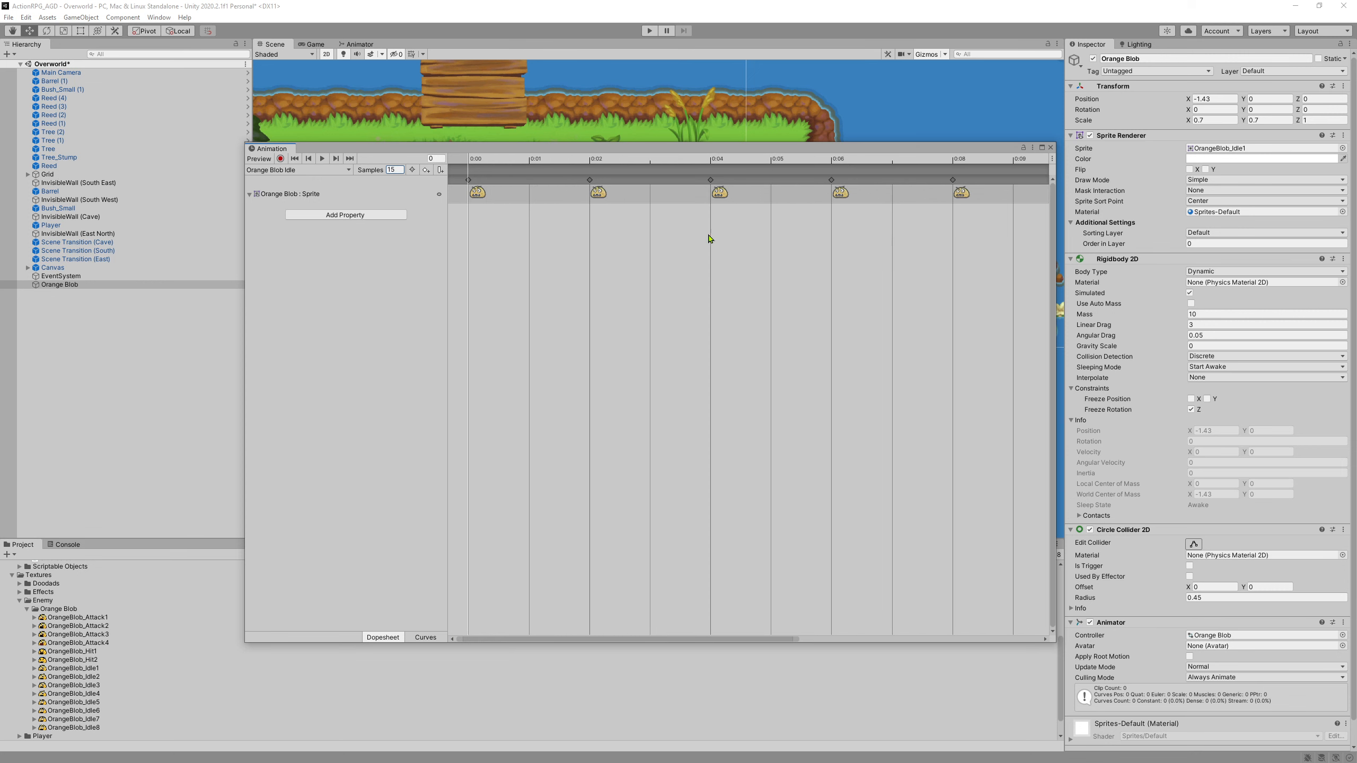
double_click(395, 170)
text(16)
key(Return)
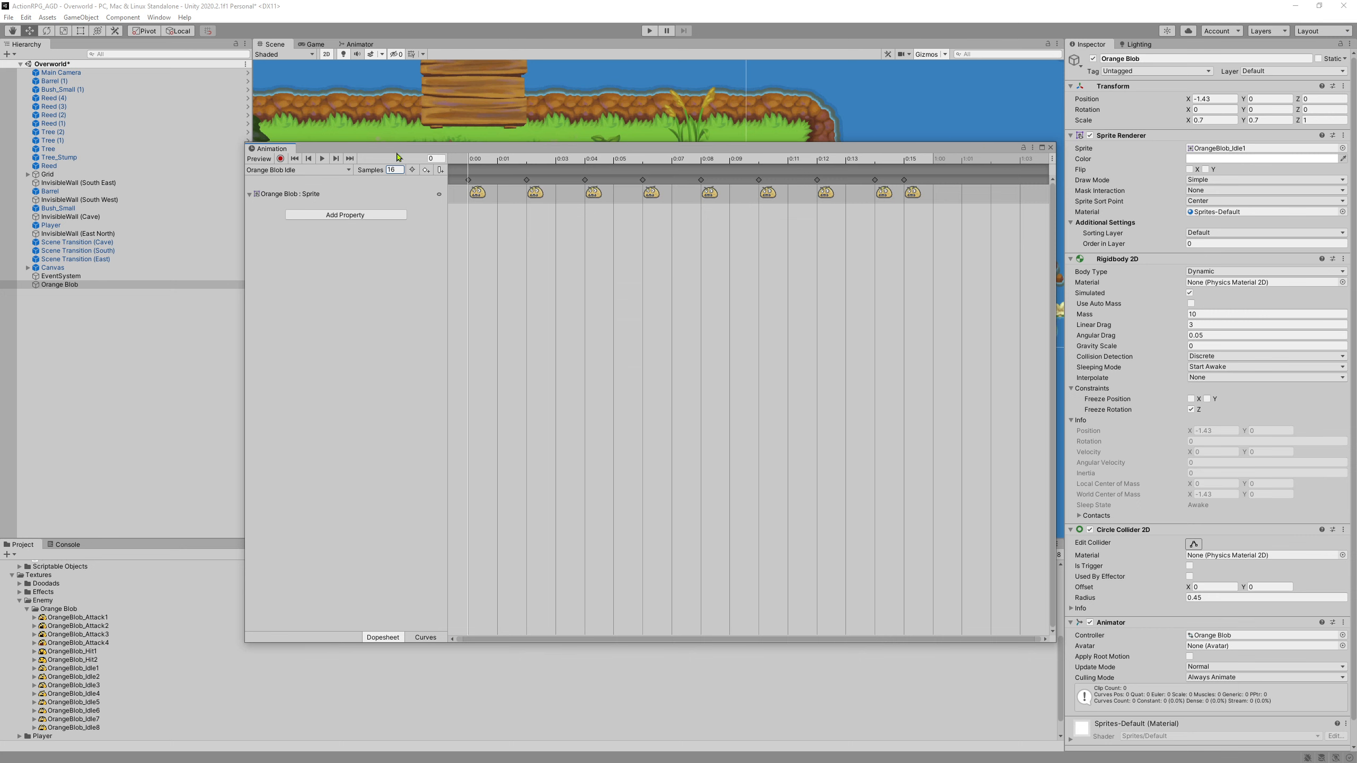
text(15)
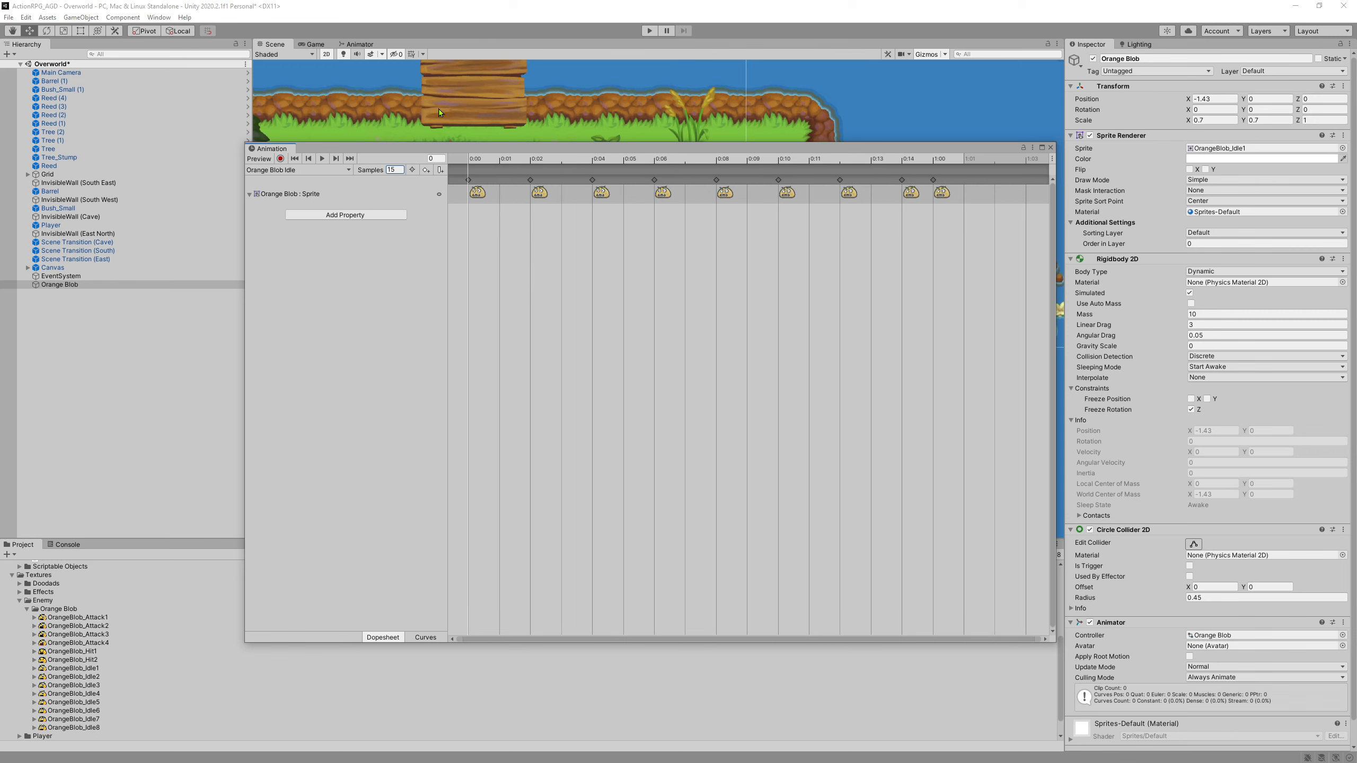
scroll(657, 272, down, 4)
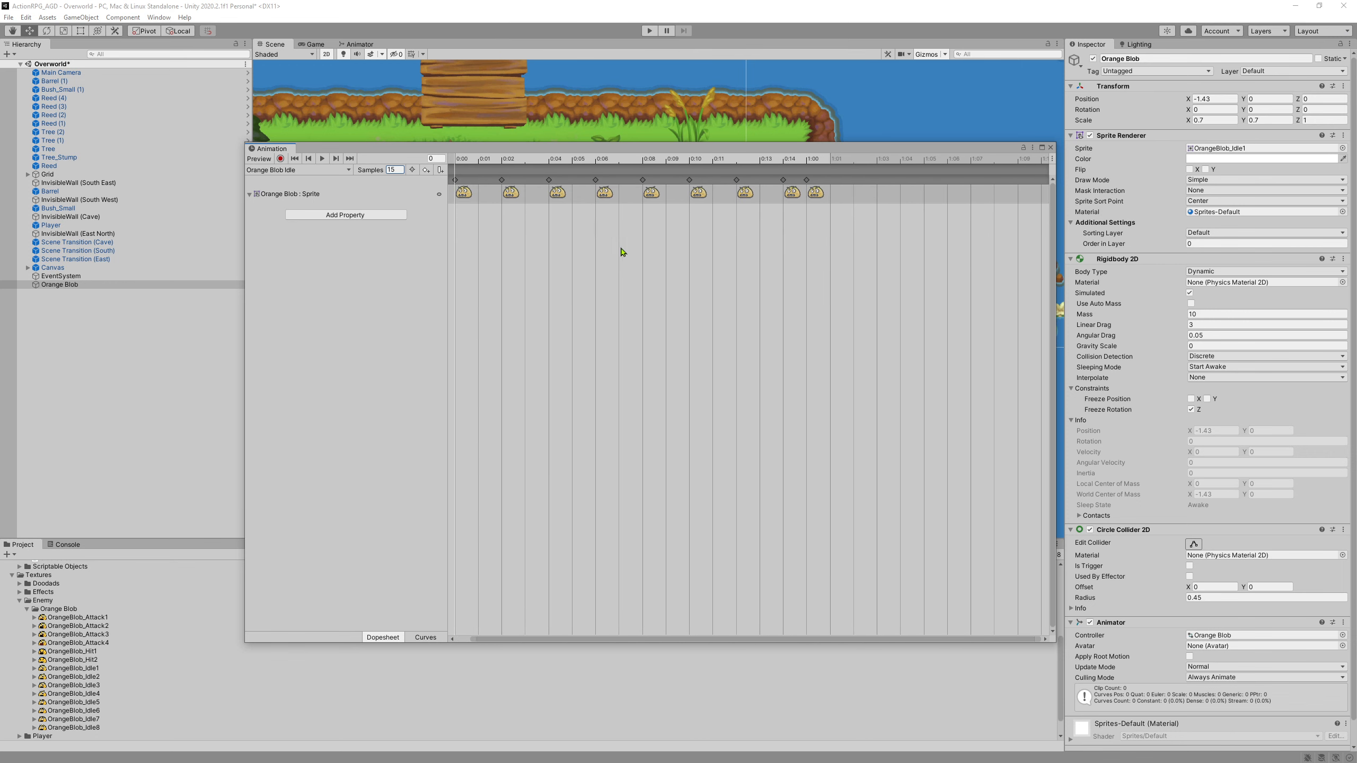
middle_drag(669, 274, 682, 276)
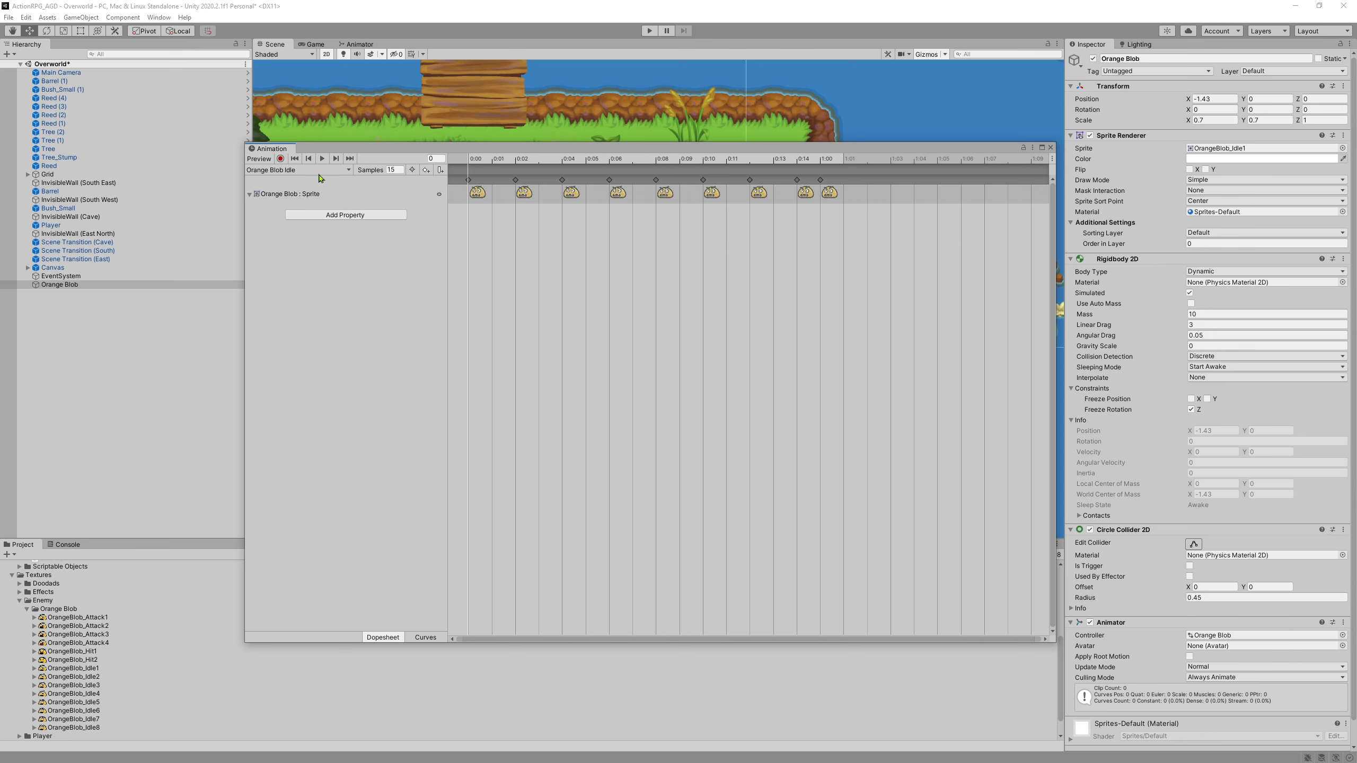
Step: Create another animation clip for the enemy, saved as Orange Blob Attack in the same folder
click(295, 173)
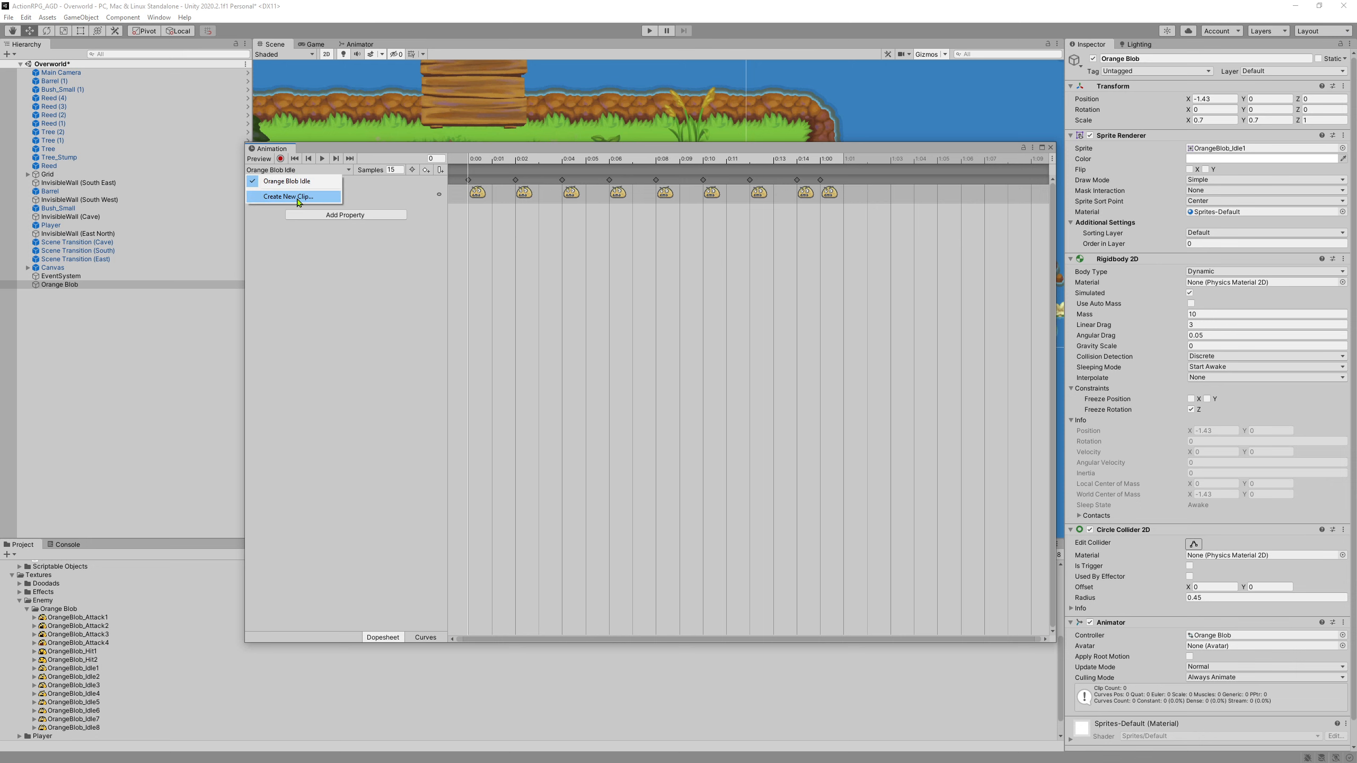
click(297, 198)
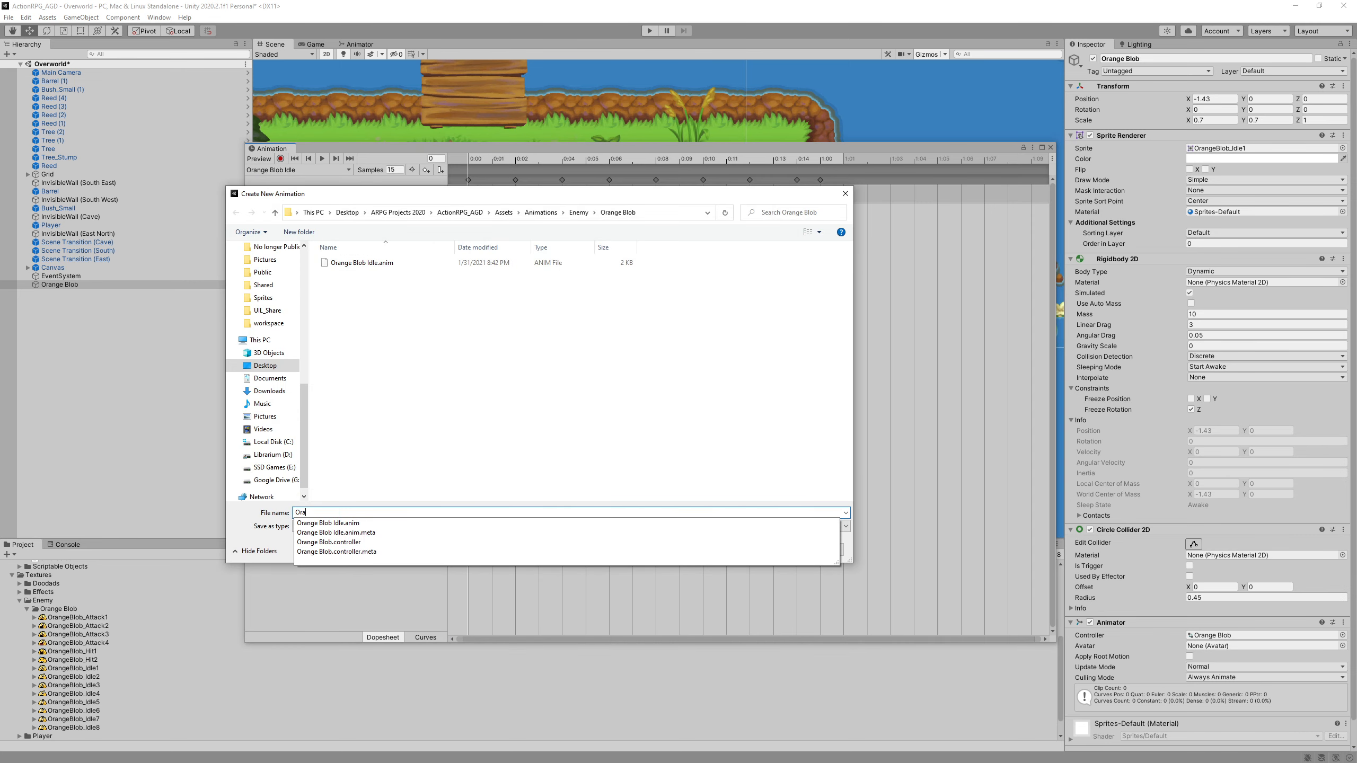
text(ob Attack)
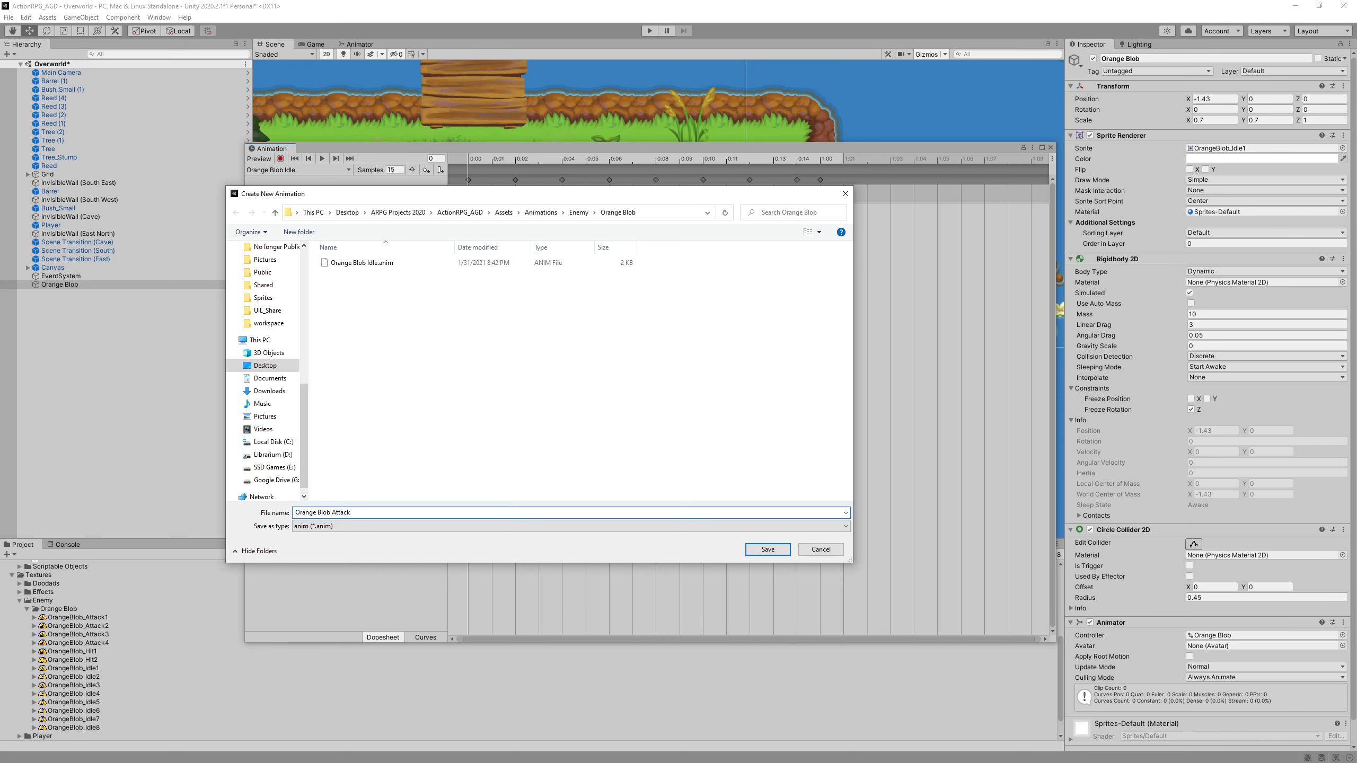
key(Return)
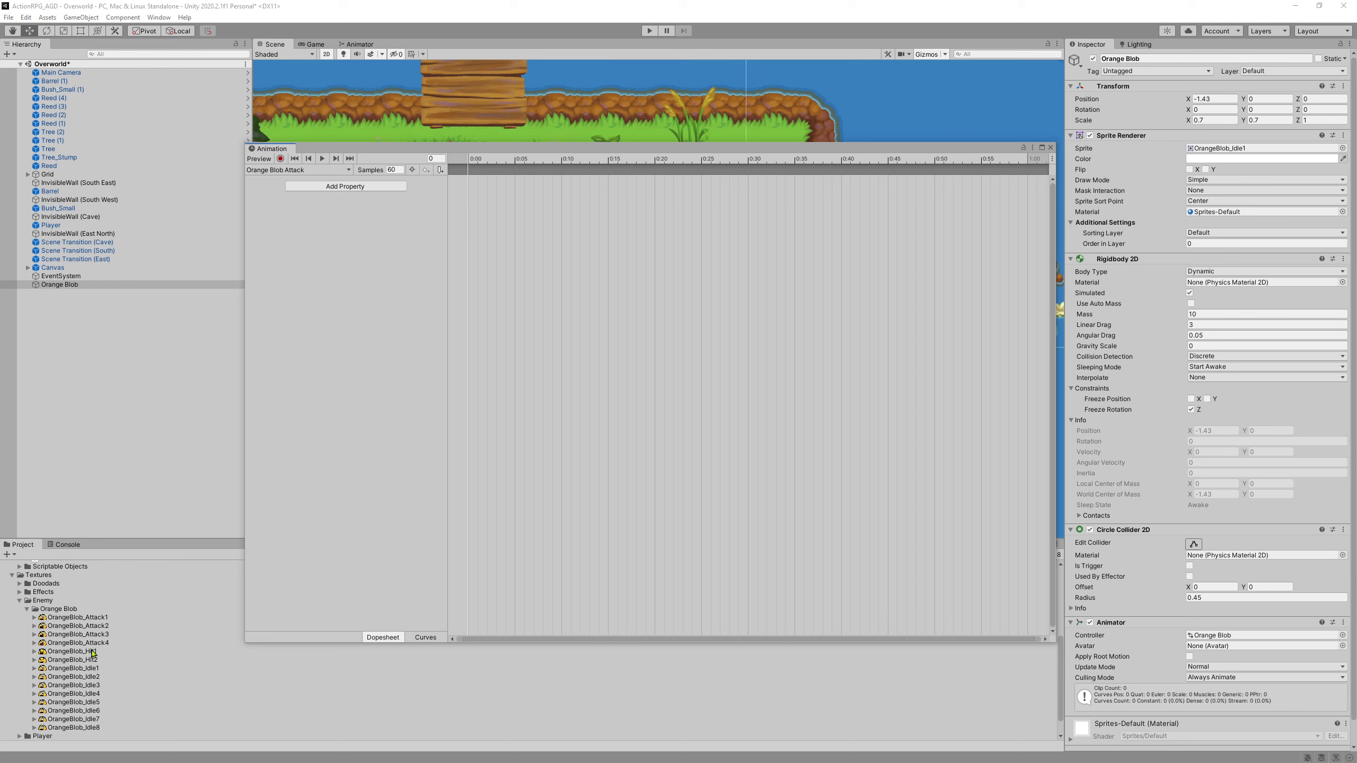
Step: Add the OrangeBlob_Attack1 to OrangeBlob_Attack4 sprites as keyframes at the start of the attack clip
click(87, 635)
click(113, 644)
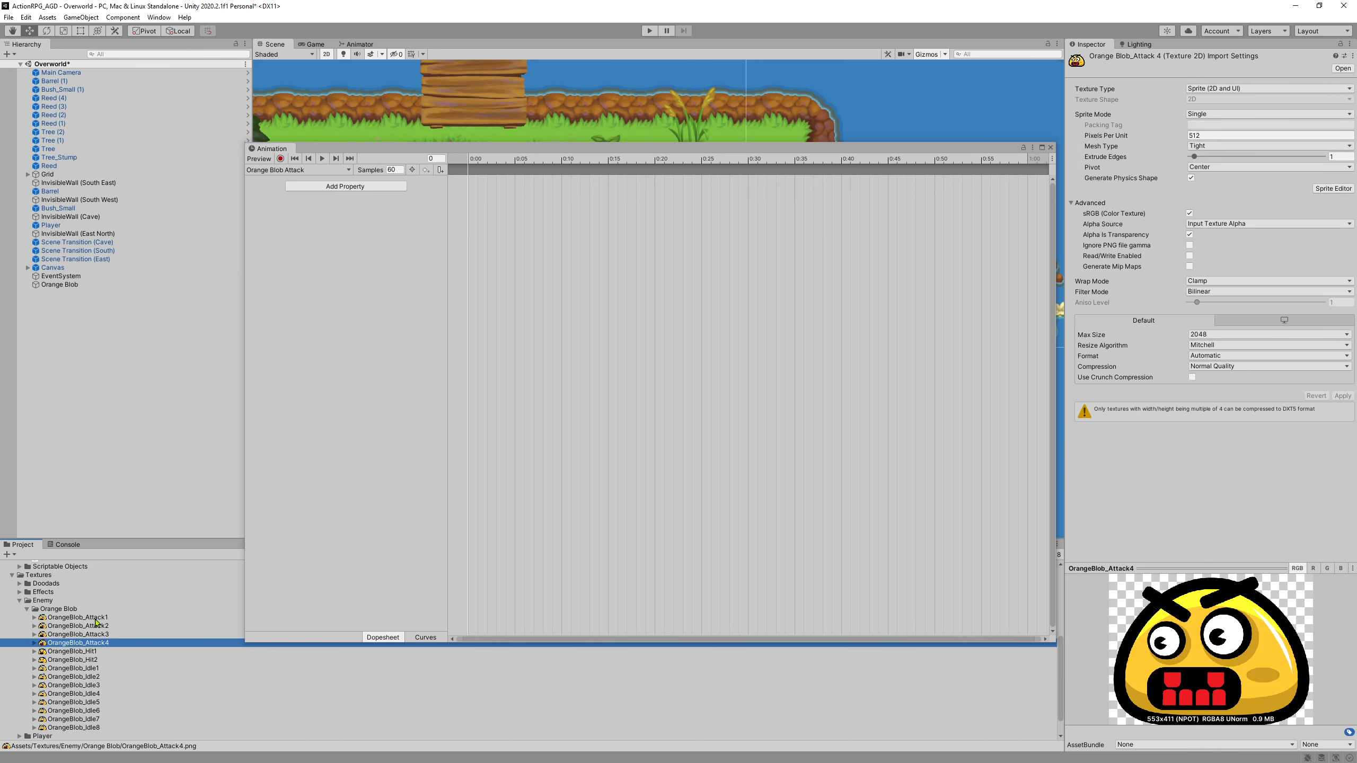
shift+click(95, 619)
drag(95, 620, 469, 179)
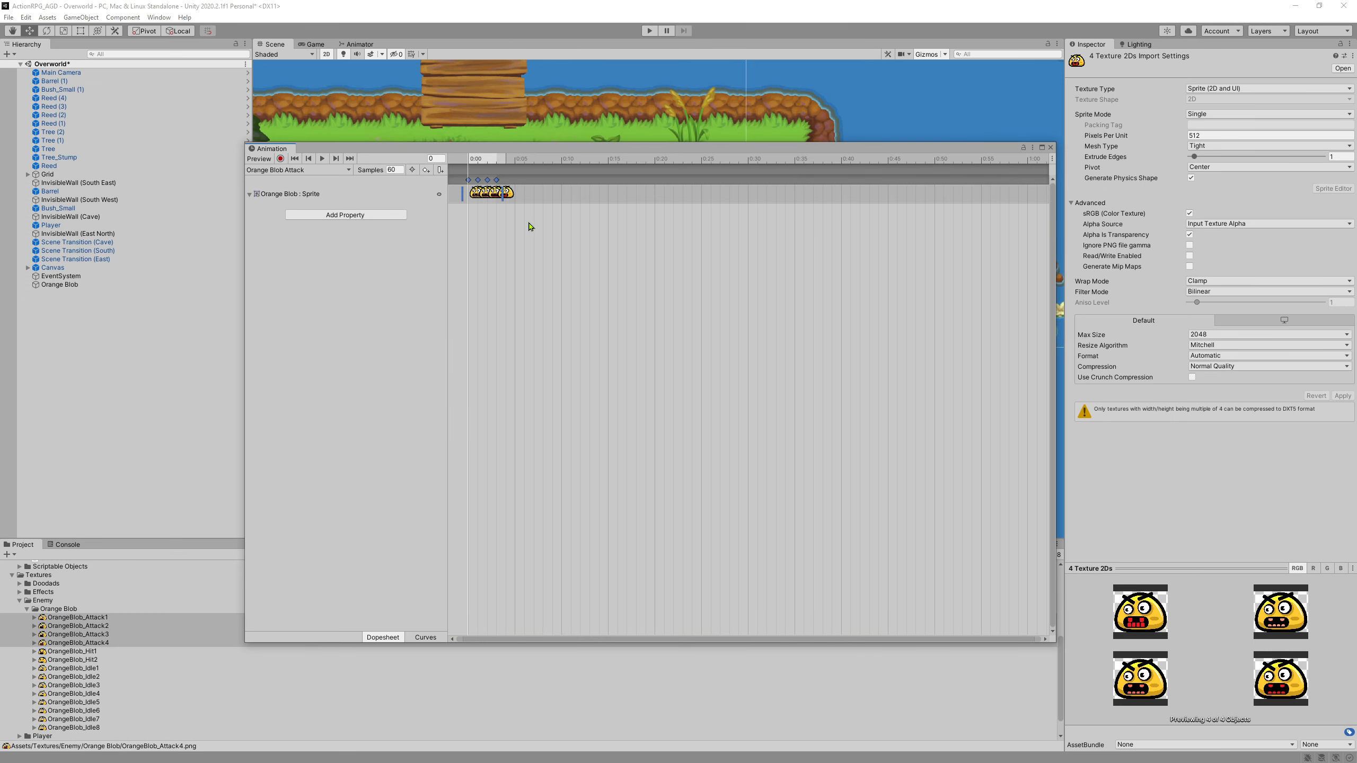
scroll(531, 226, up, 2)
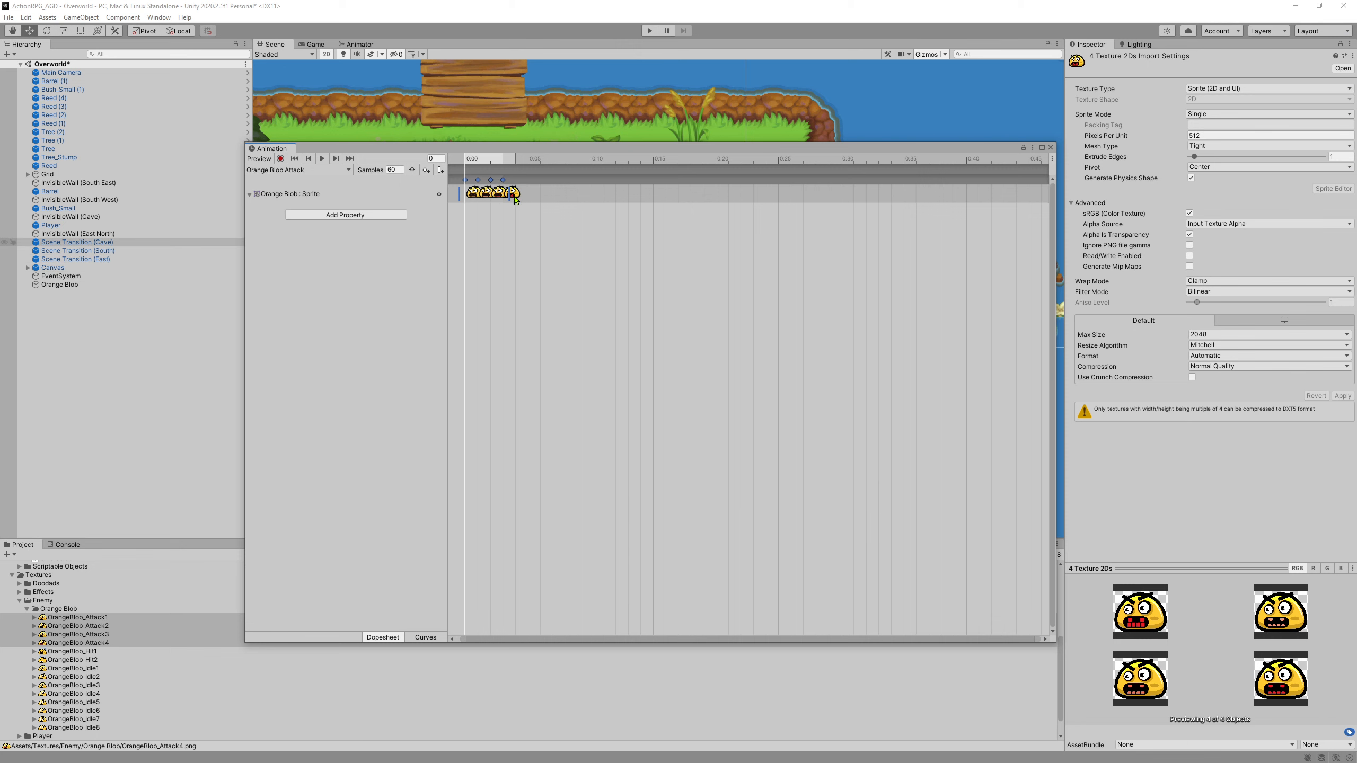
Step: Stretch the four attack keyframes to three frames apart so that the last one sits at 0:09
drag(516, 199, 553, 193)
scroll(470, 236, up, 3)
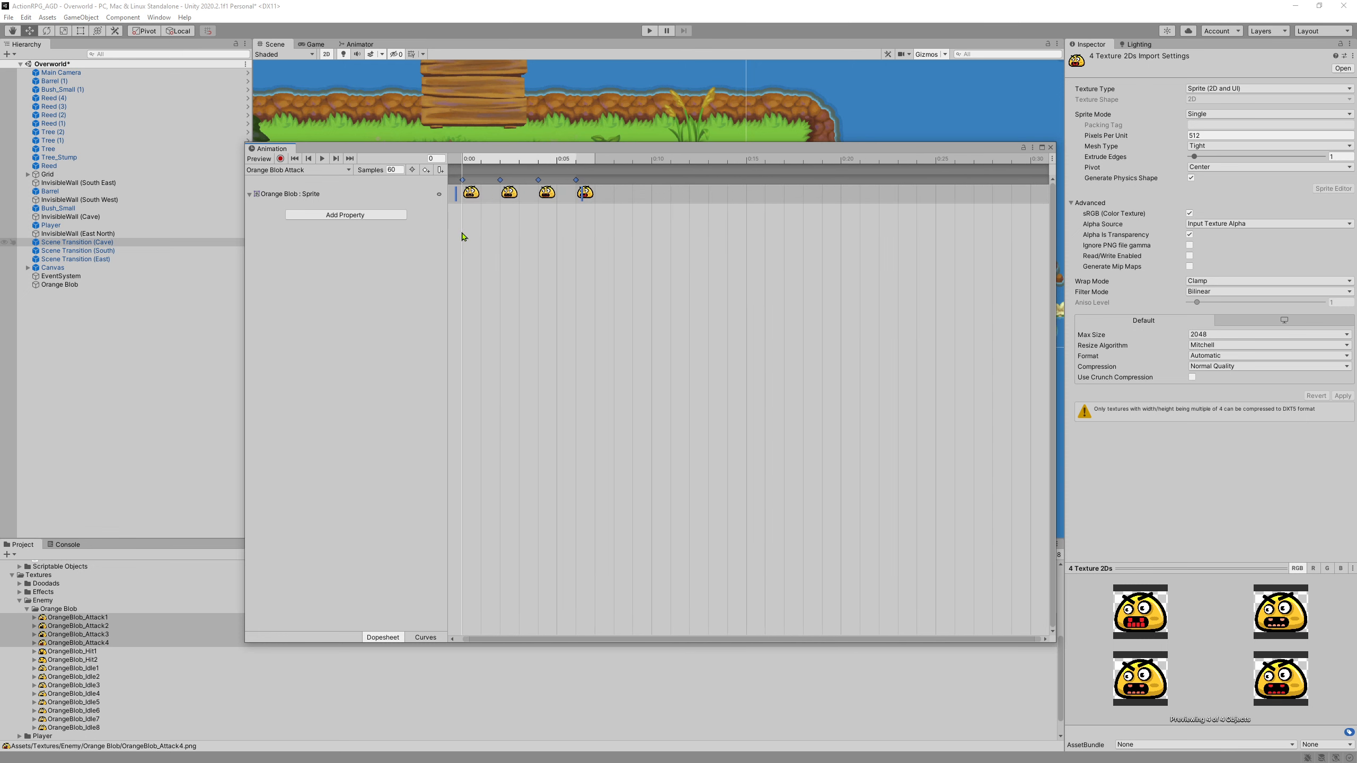
scroll(521, 236, up, 3)
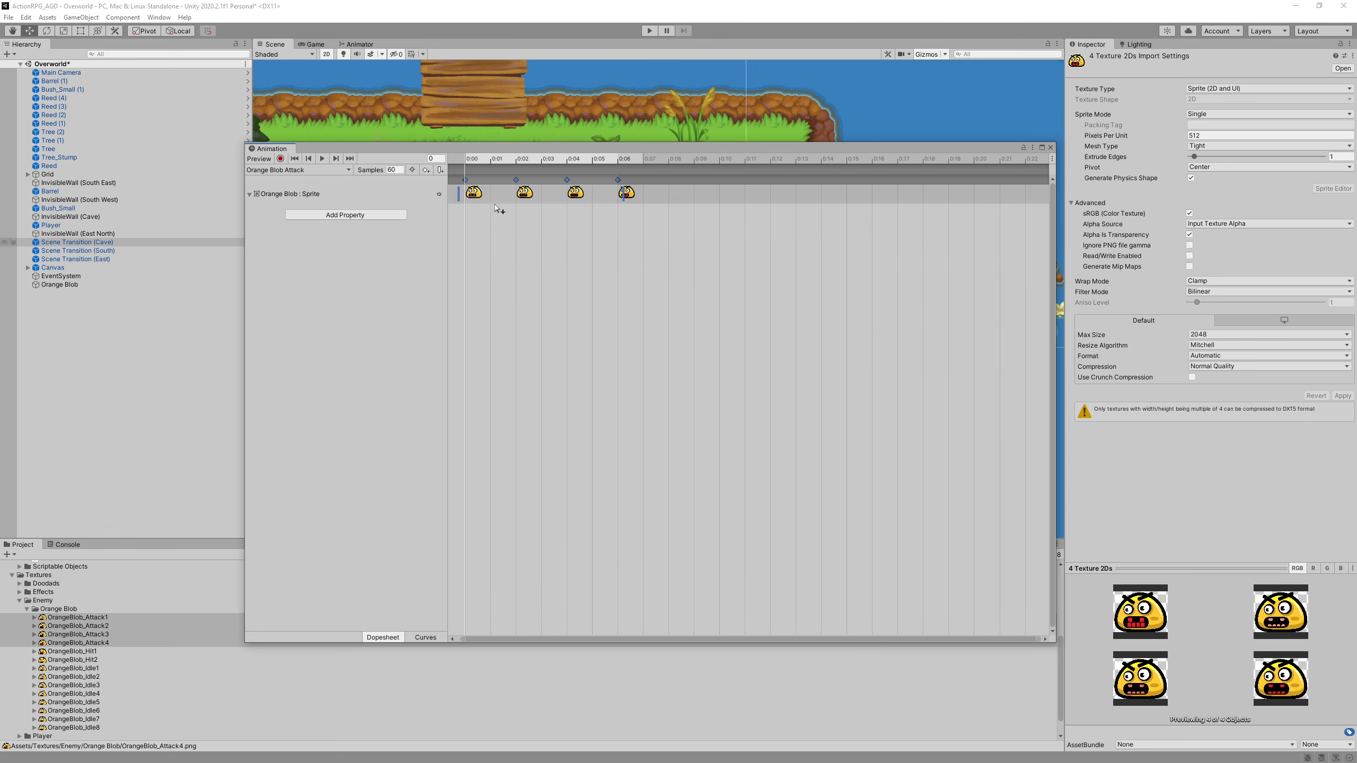
scroll(672, 195, up, 1)
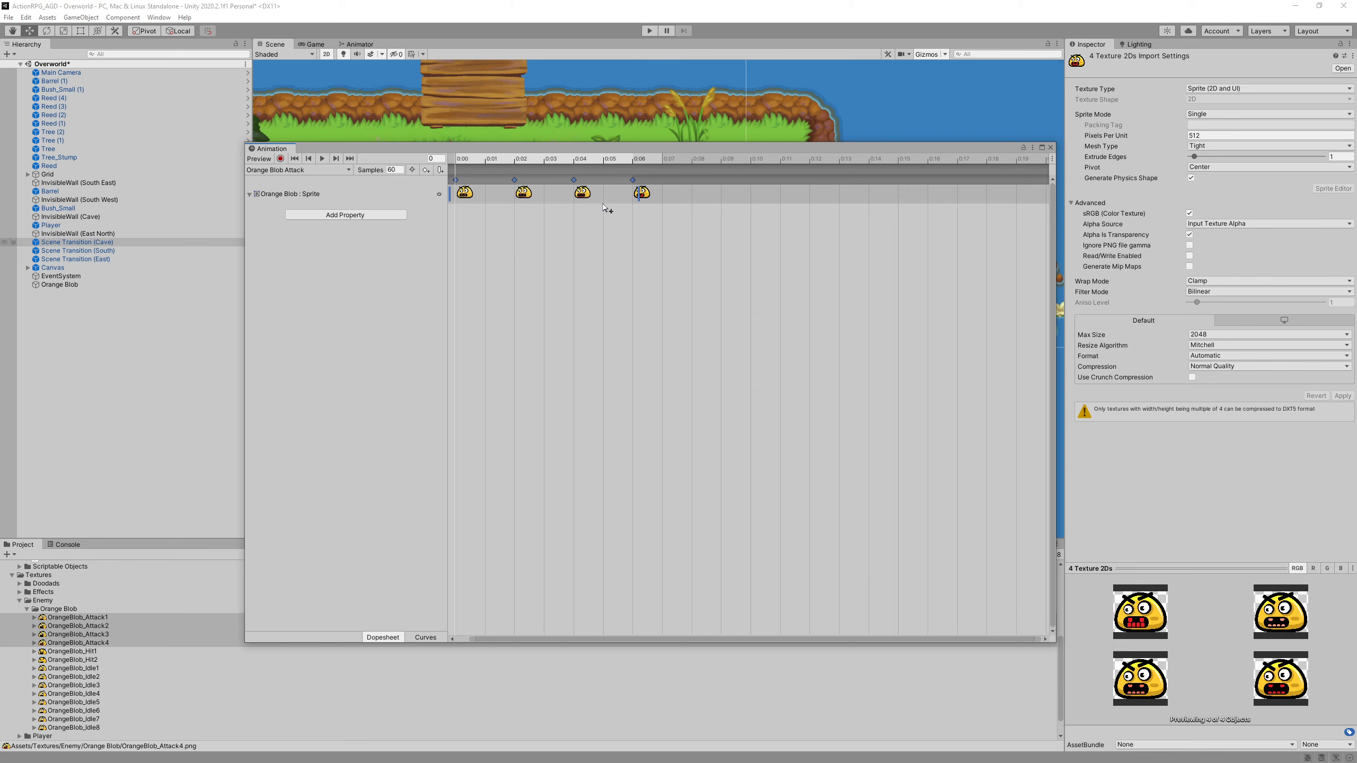
drag(638, 194, 727, 194)
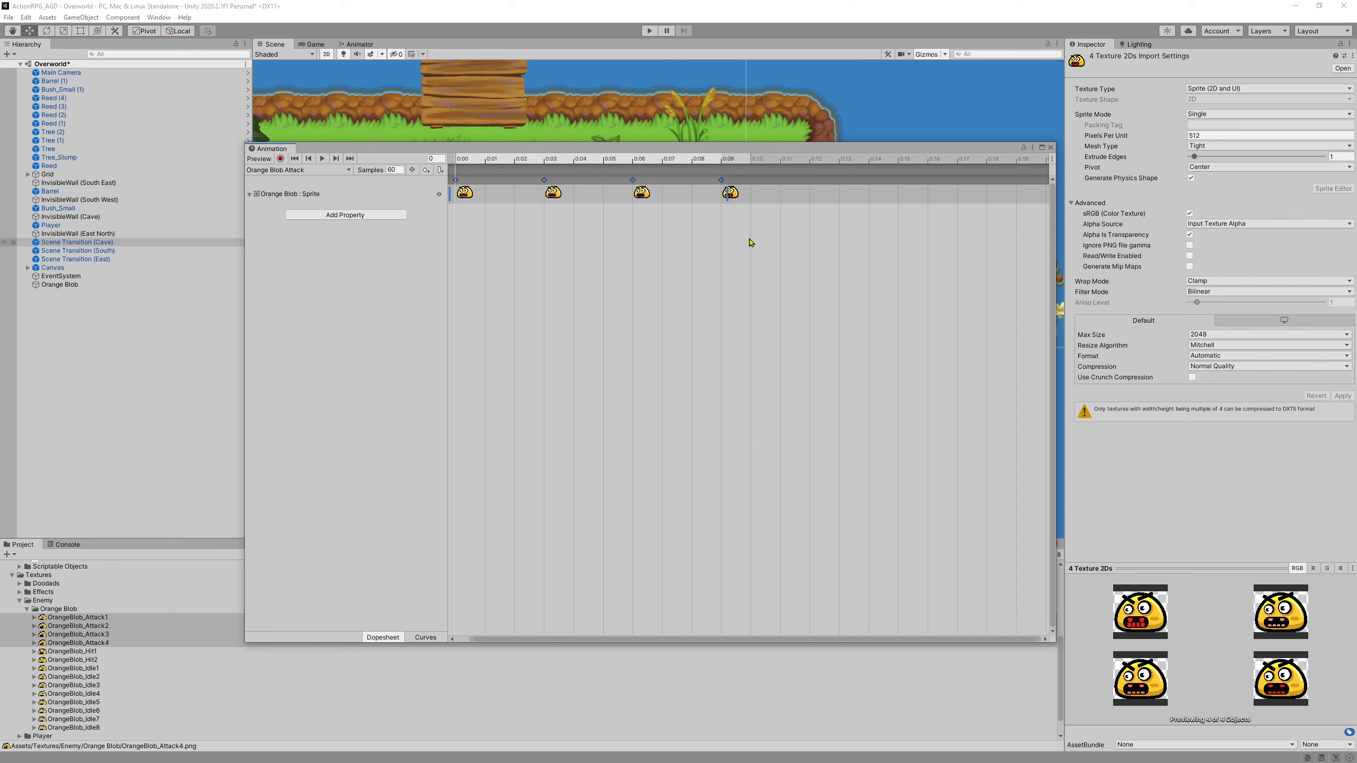
click(681, 287)
scroll(661, 290, down, 3)
scroll(561, 267, up, 2)
scroll(526, 262, down, 2)
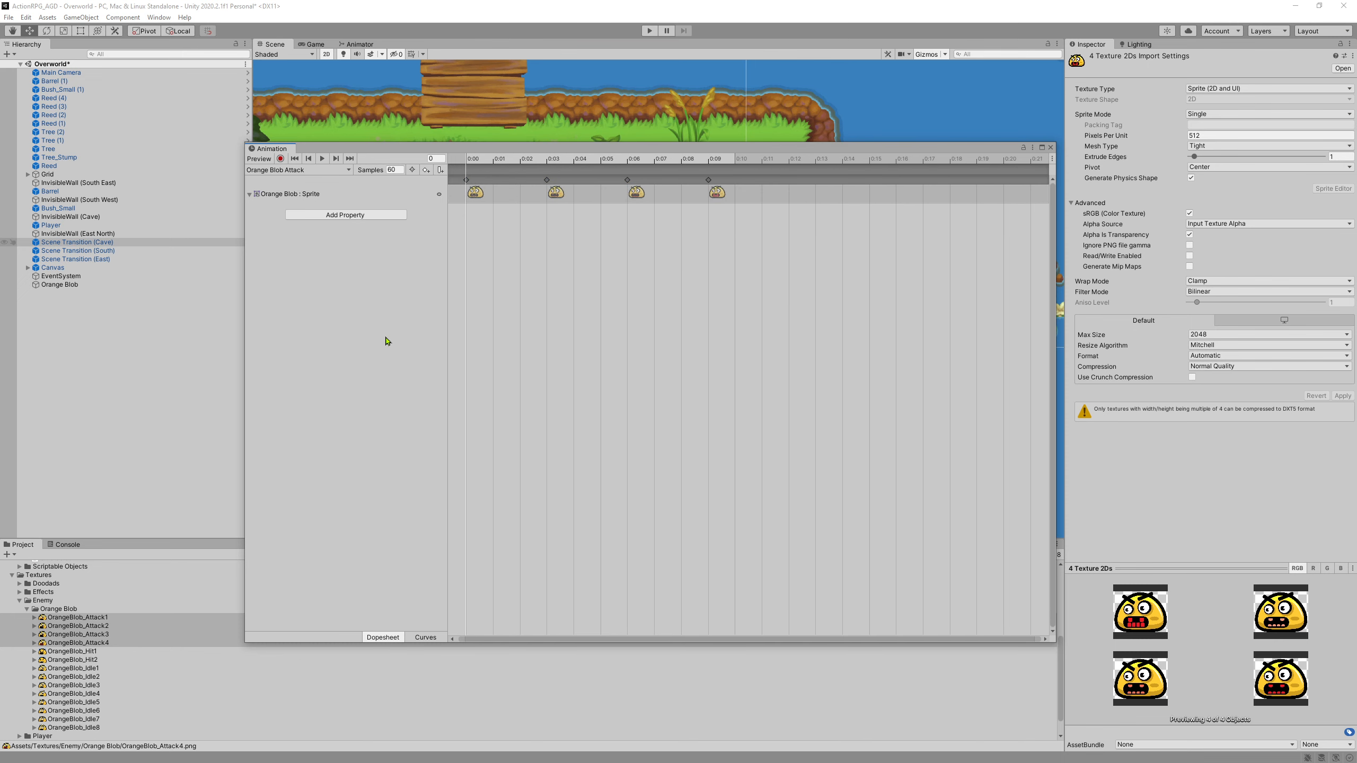
Step: Add an extra OrangeBlob_Attack4 sprite keyframe at 0:11 to the end of the attack clip
click(77, 635)
click(89, 645)
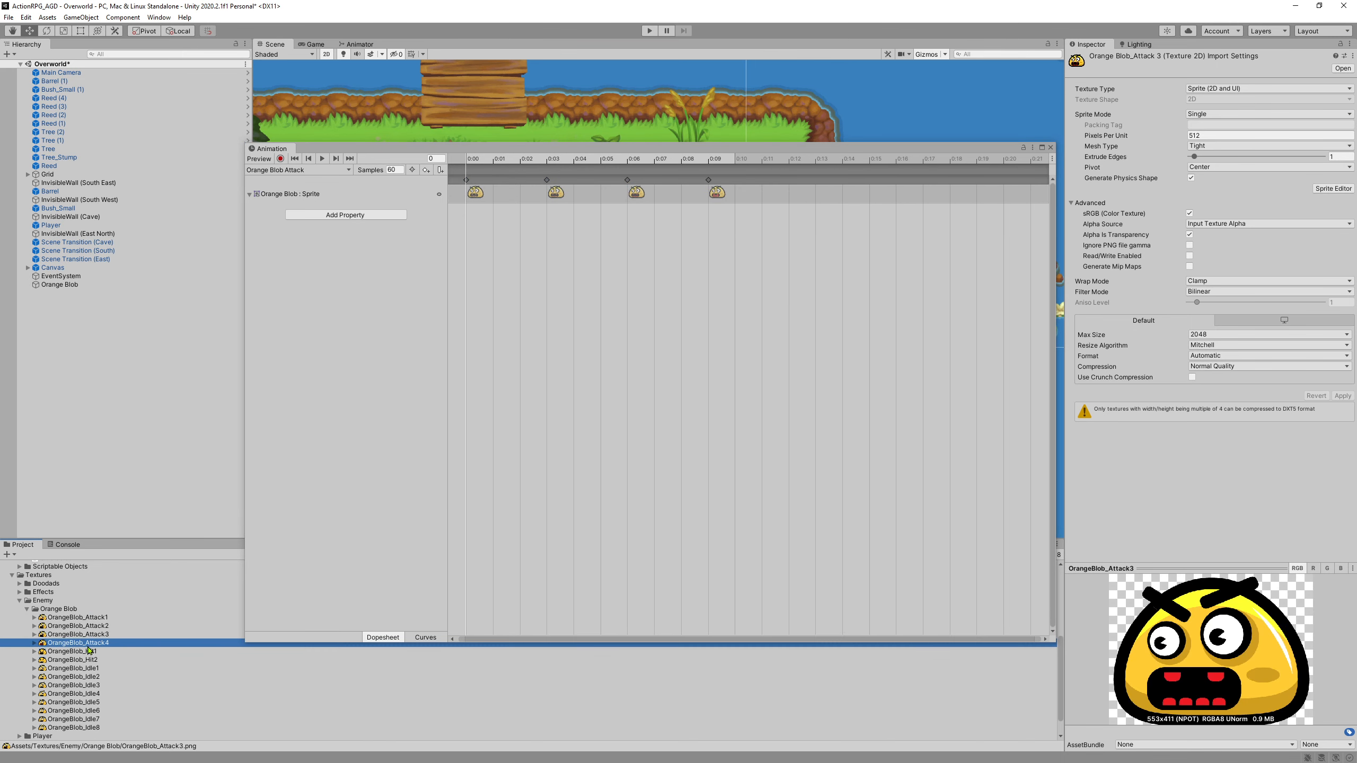
drag(89, 650, 764, 193)
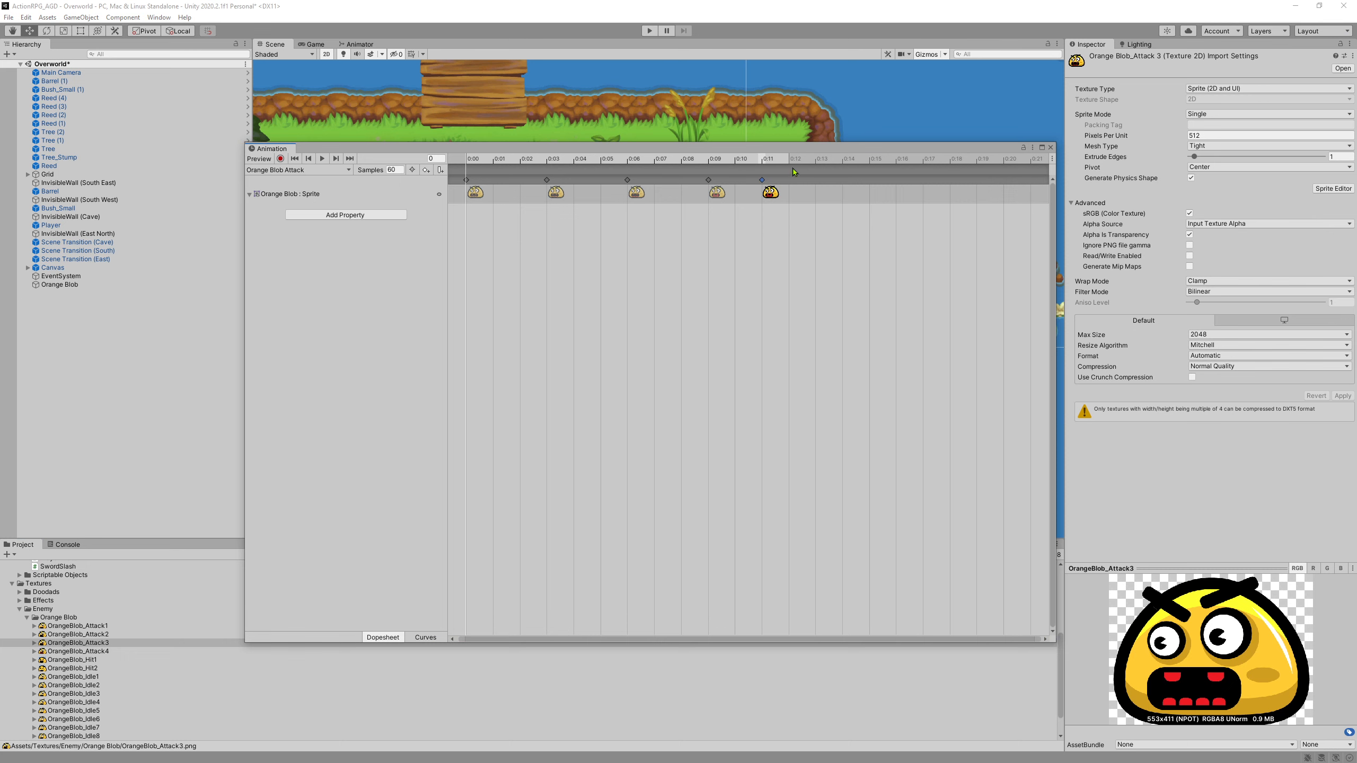
Step: Preview the attack clip on the enemy in the scene and set its sample rate to 15
drag(383, 155, 882, 216)
click(822, 220)
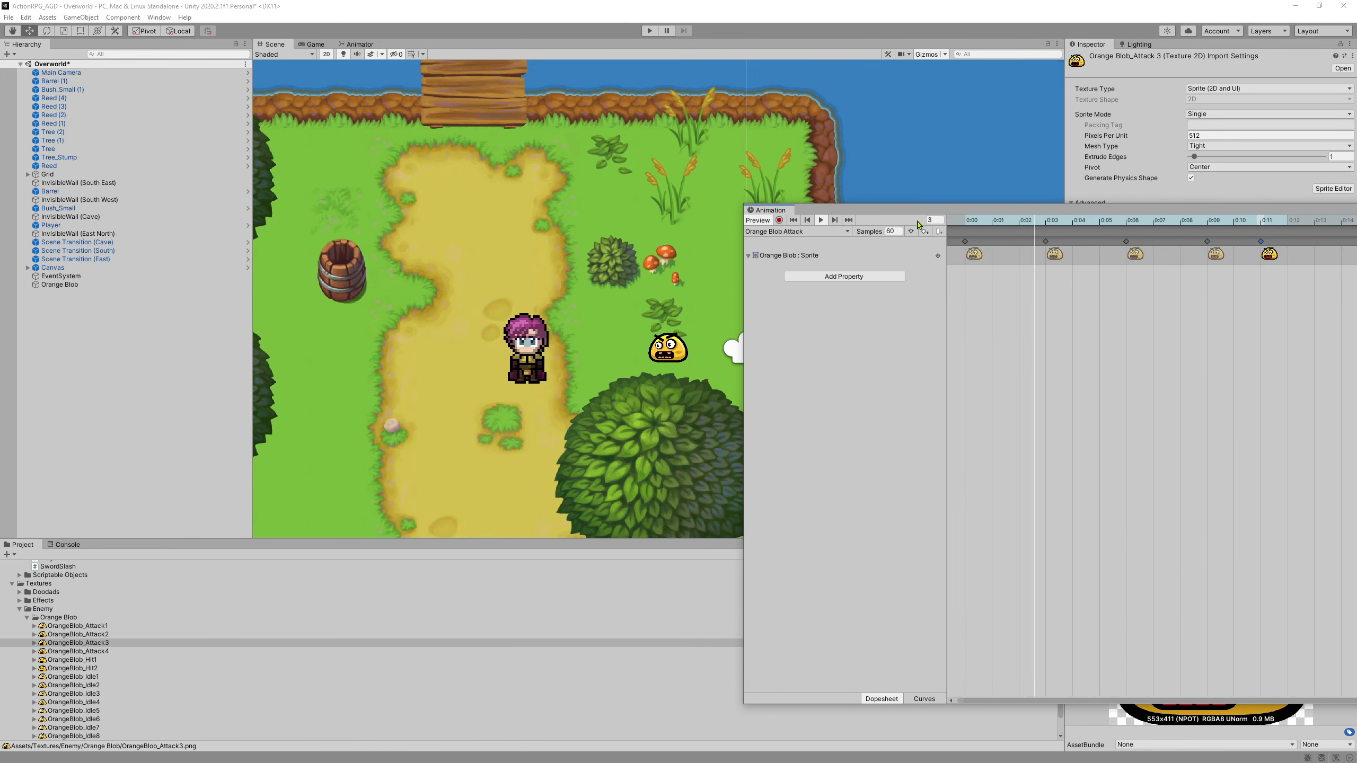
click(822, 220)
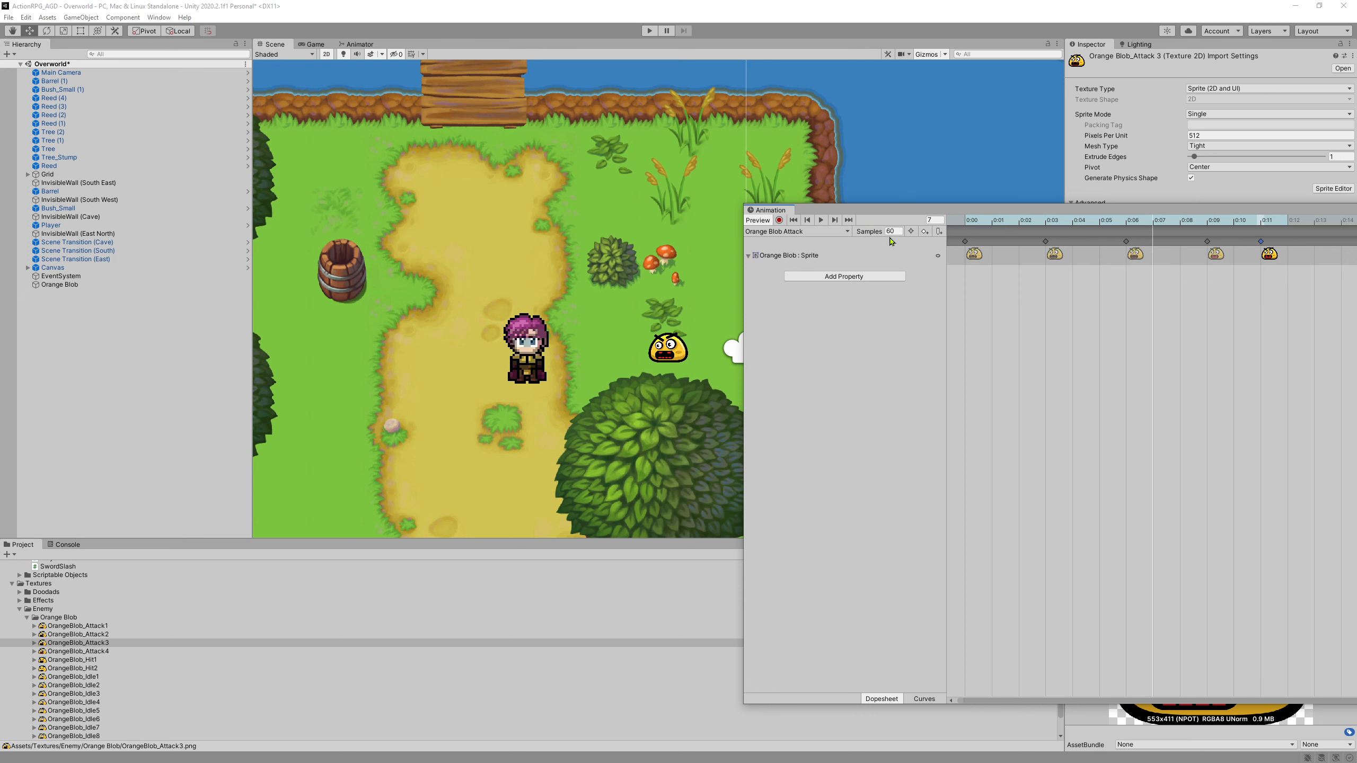
double_click(892, 231)
text(15)
key(Return)
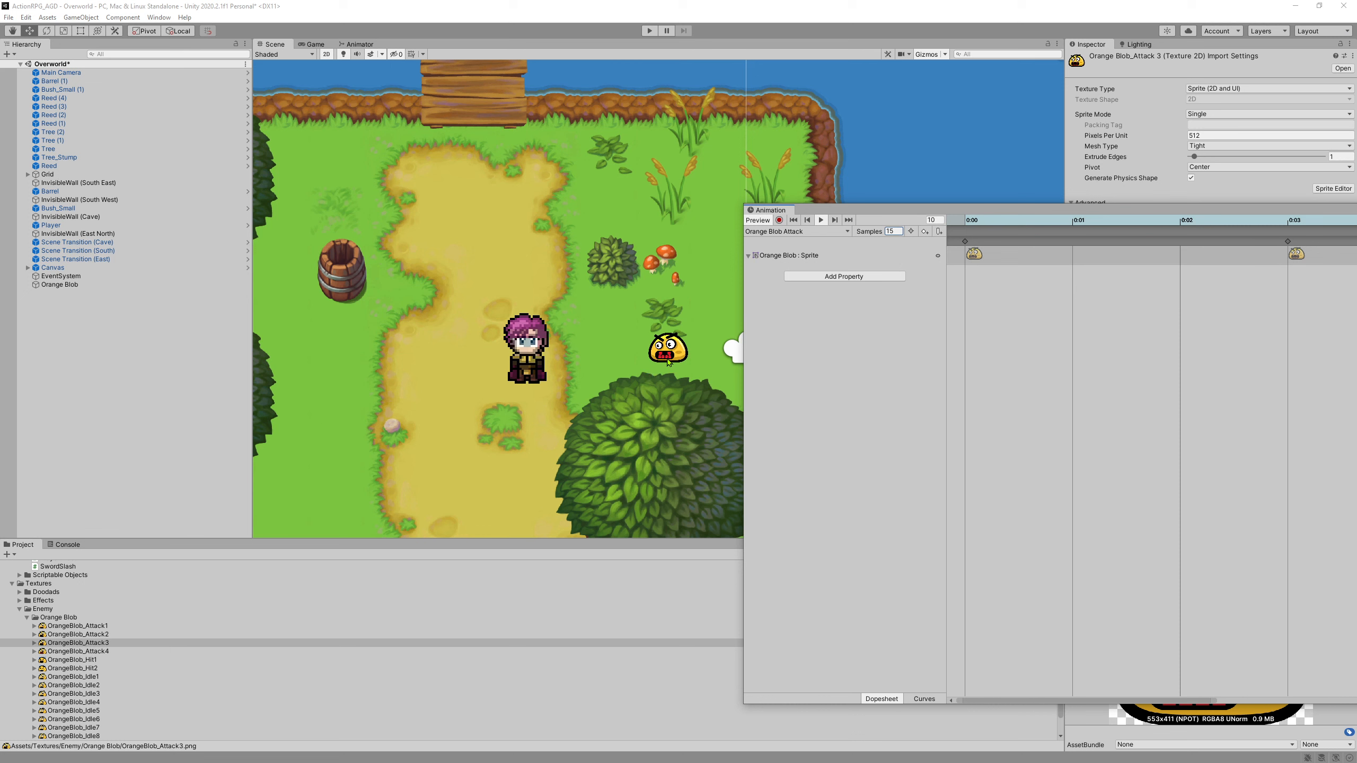
Step: Switch to the Orange Blob Idle clip and preview its playback on the enemy in the scene
drag(1070, 211, 931, 220)
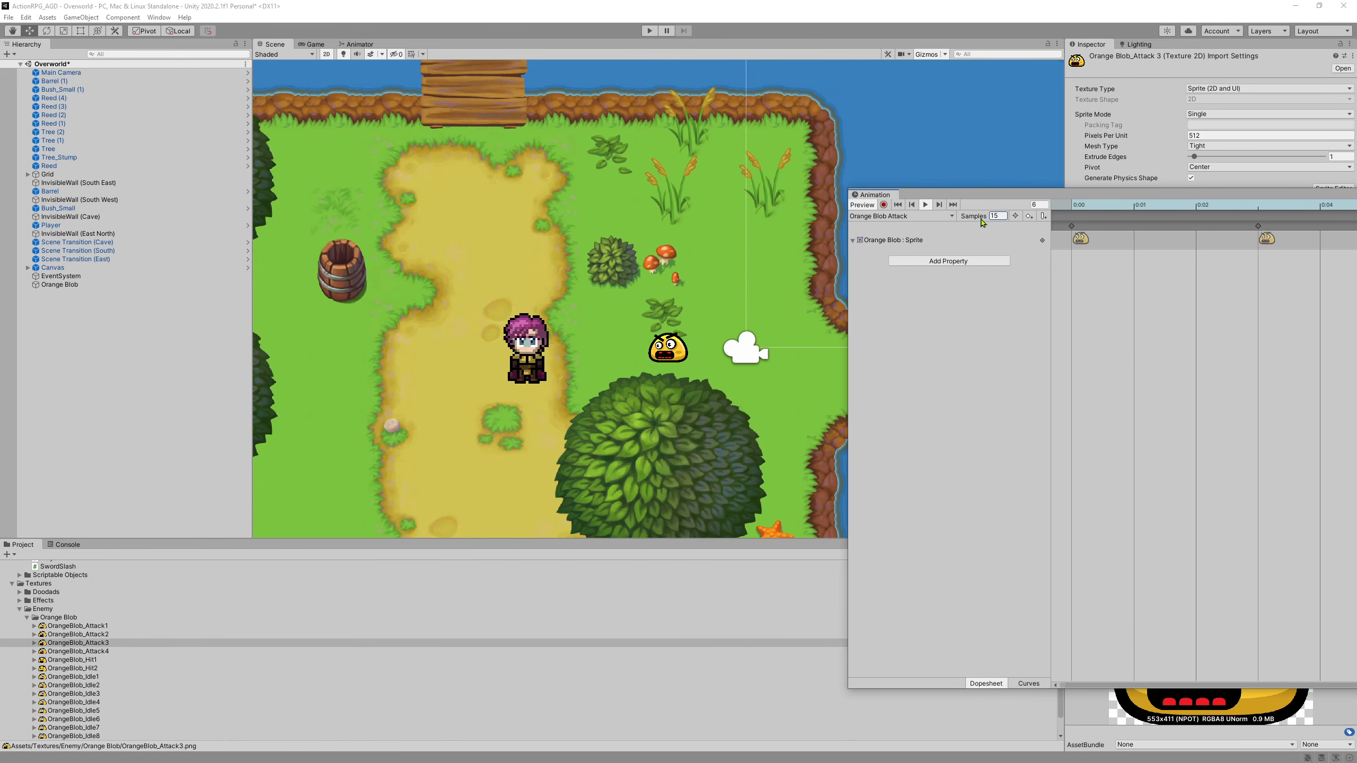
click(931, 220)
click(917, 241)
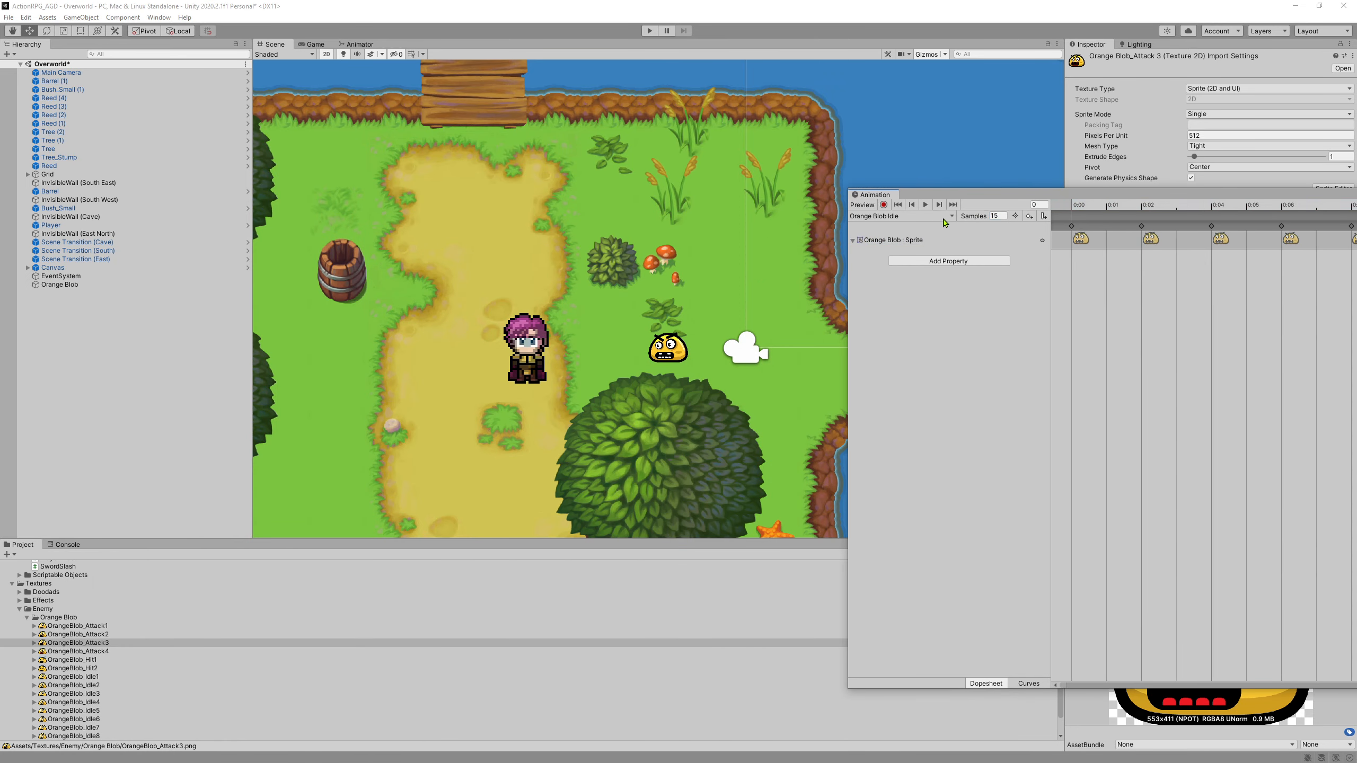
click(925, 205)
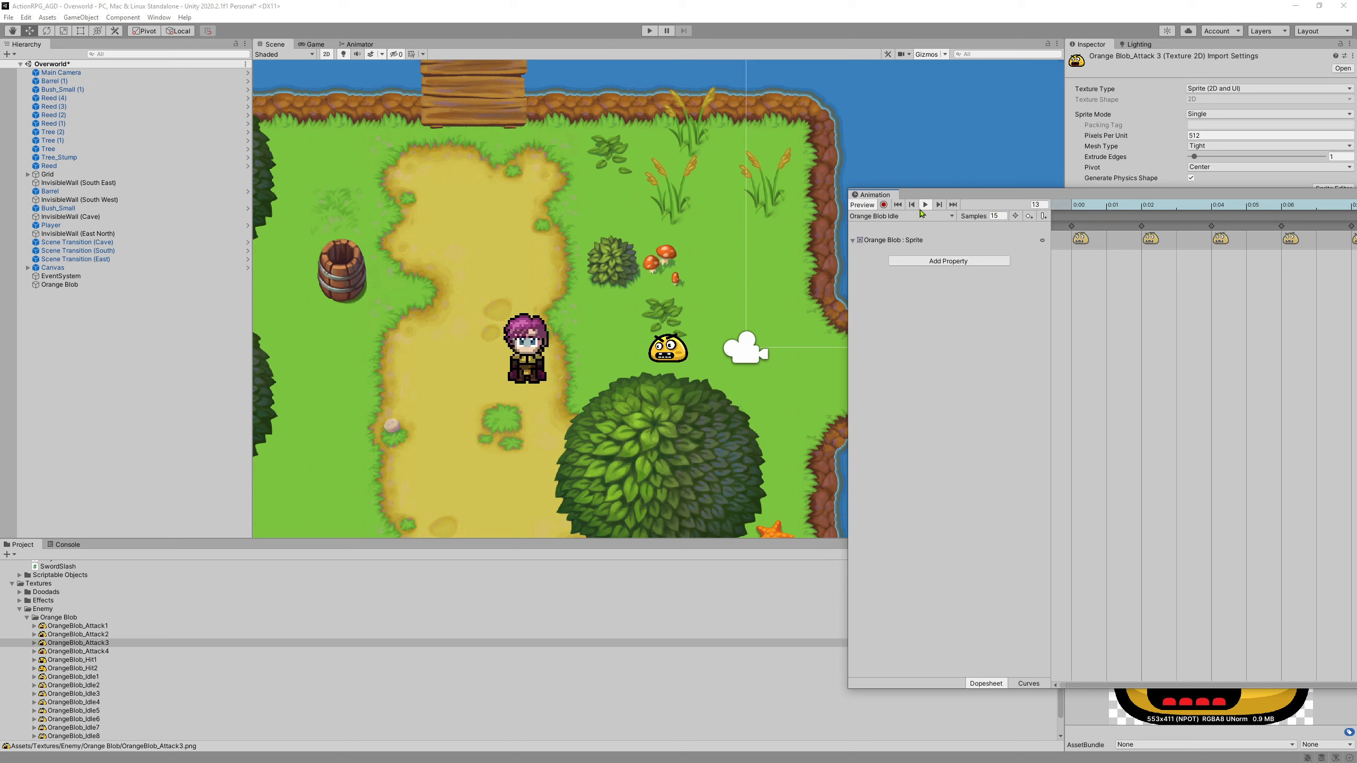
click(925, 205)
Step: Create another animation clip for the enemy, saved as Orange Blob Hurt in the Orange Blob animations folder
click(877, 217)
drag(1042, 196, 556, 211)
click(414, 230)
click(407, 271)
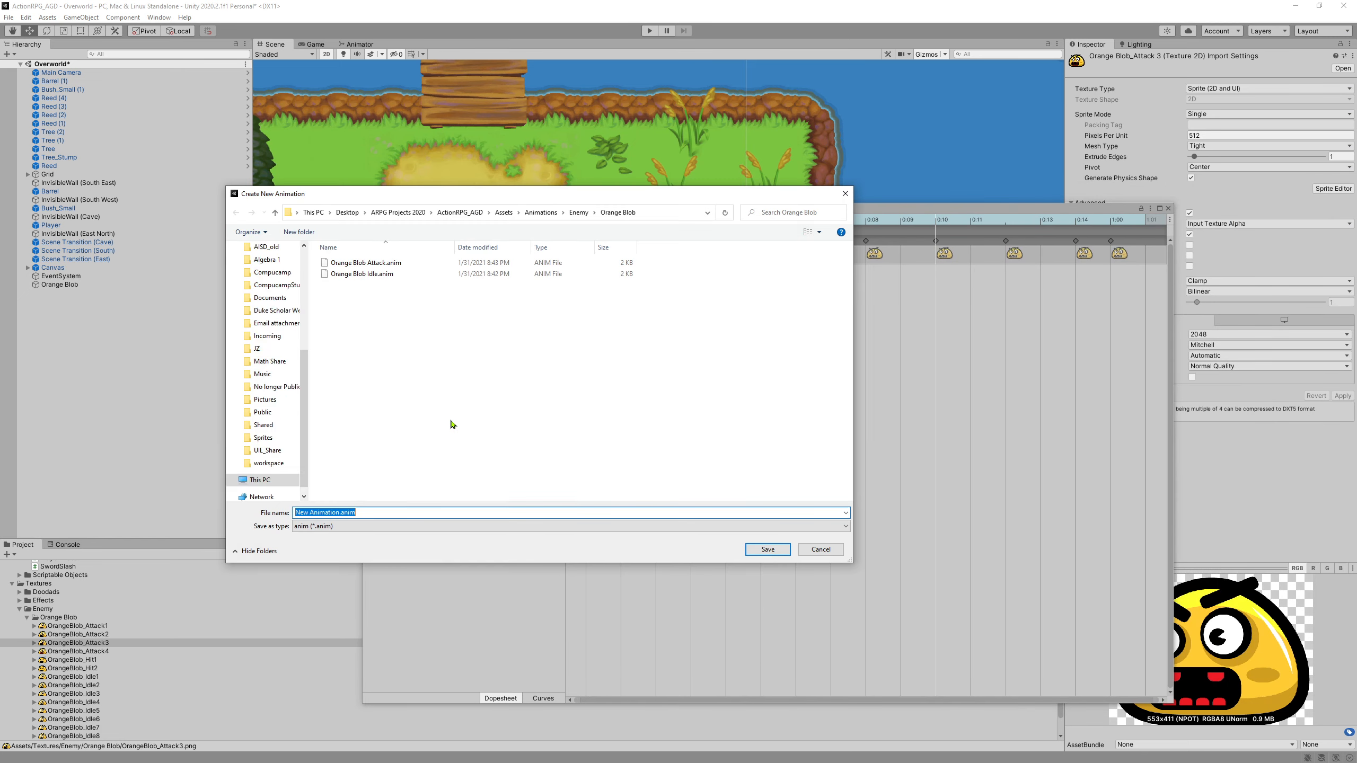
text(Or)
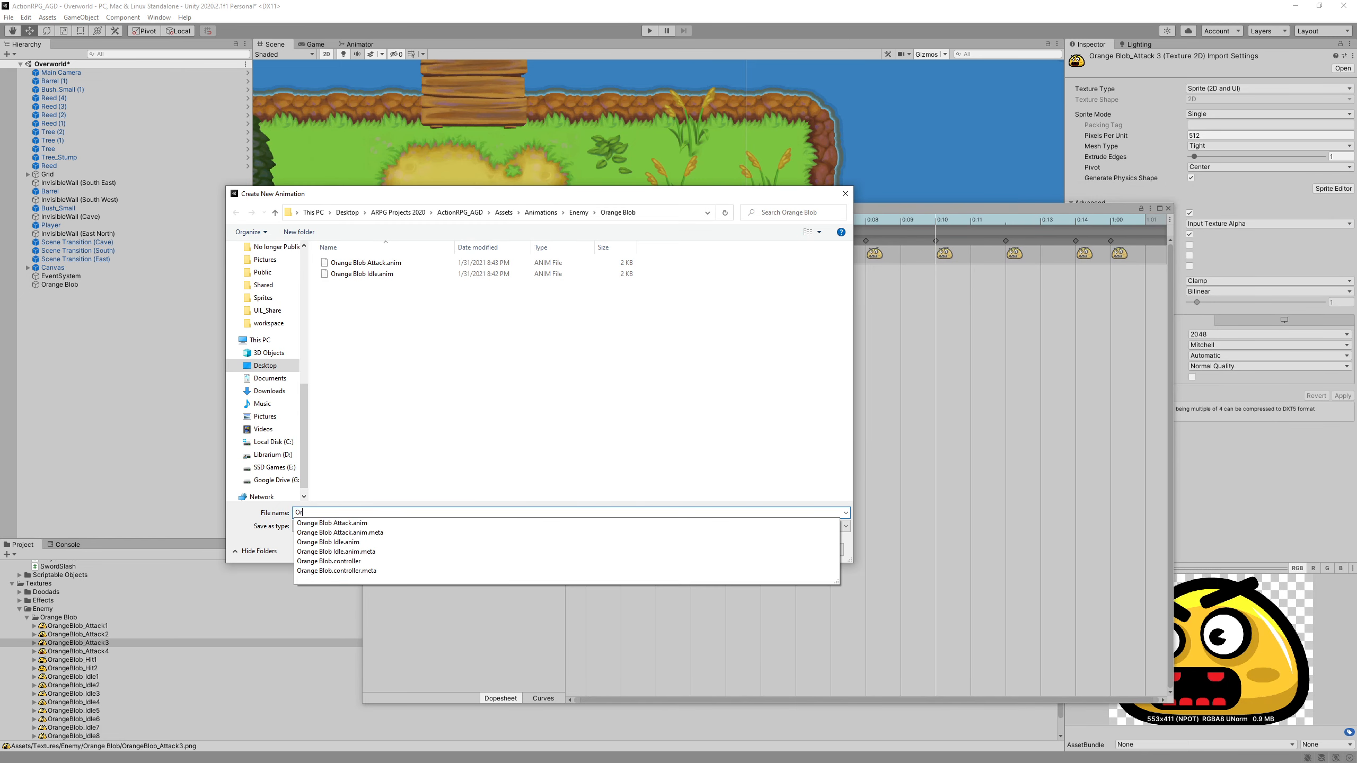
text(ange Blob Hurt)
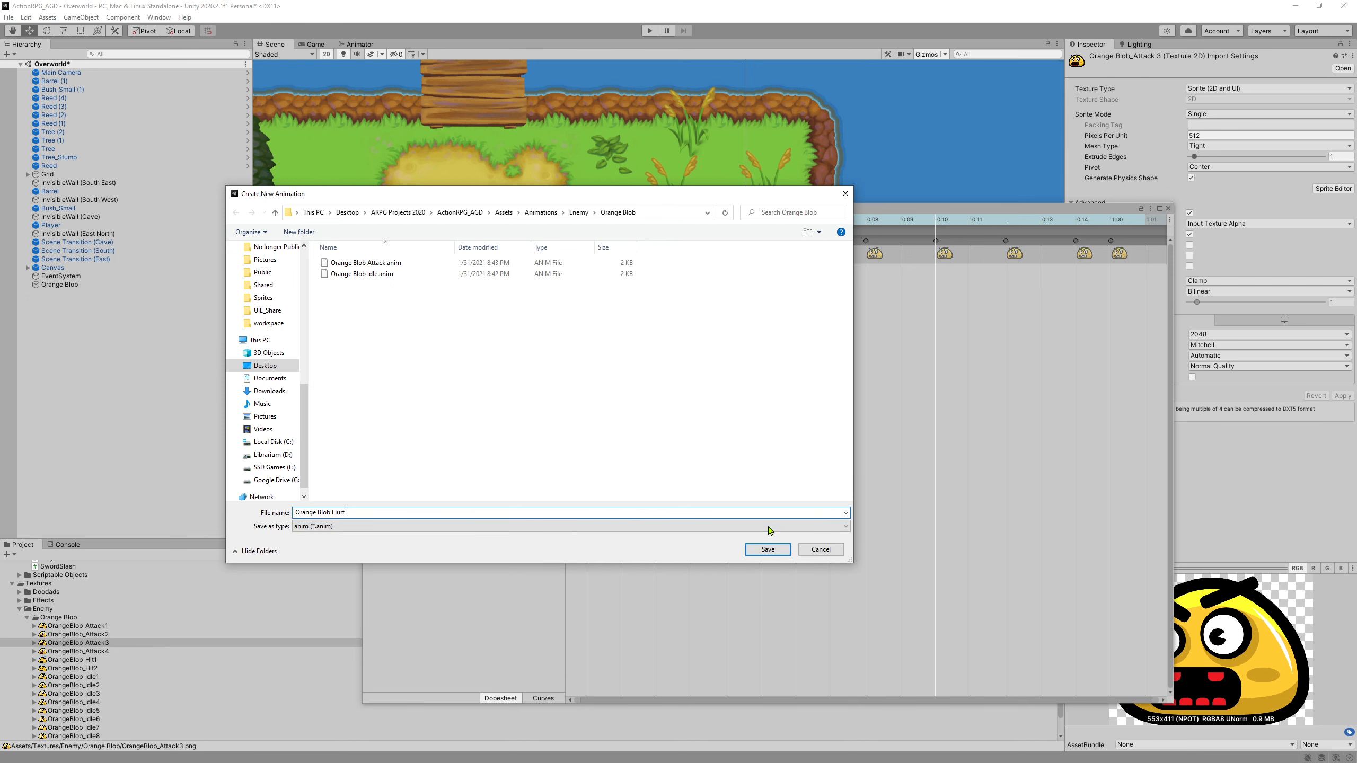
click(768, 550)
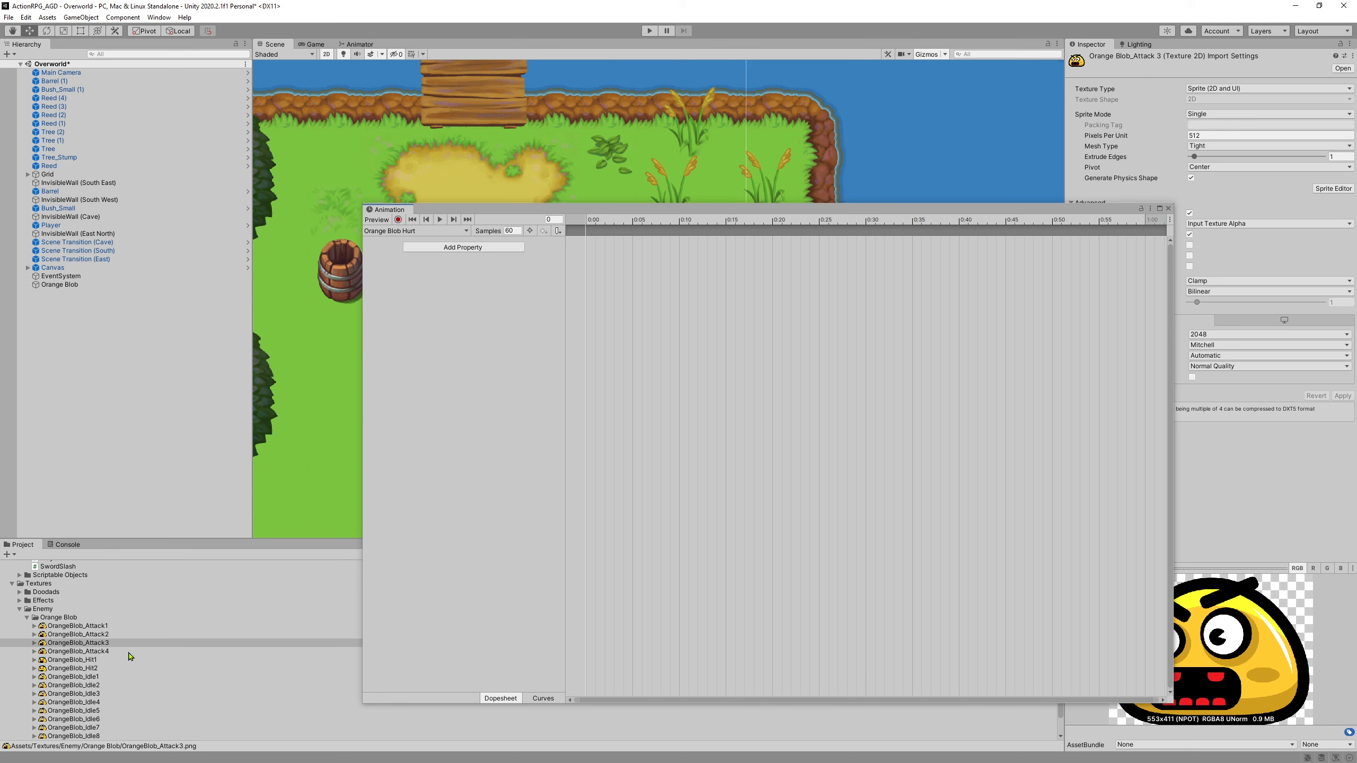
Step: Add the OrangeBlob_Hit1 and OrangeBlob_Hit2 sprites as keyframes of the hurt clip, at 0:00 and 0:03
click(99, 669)
shift+click(94, 664)
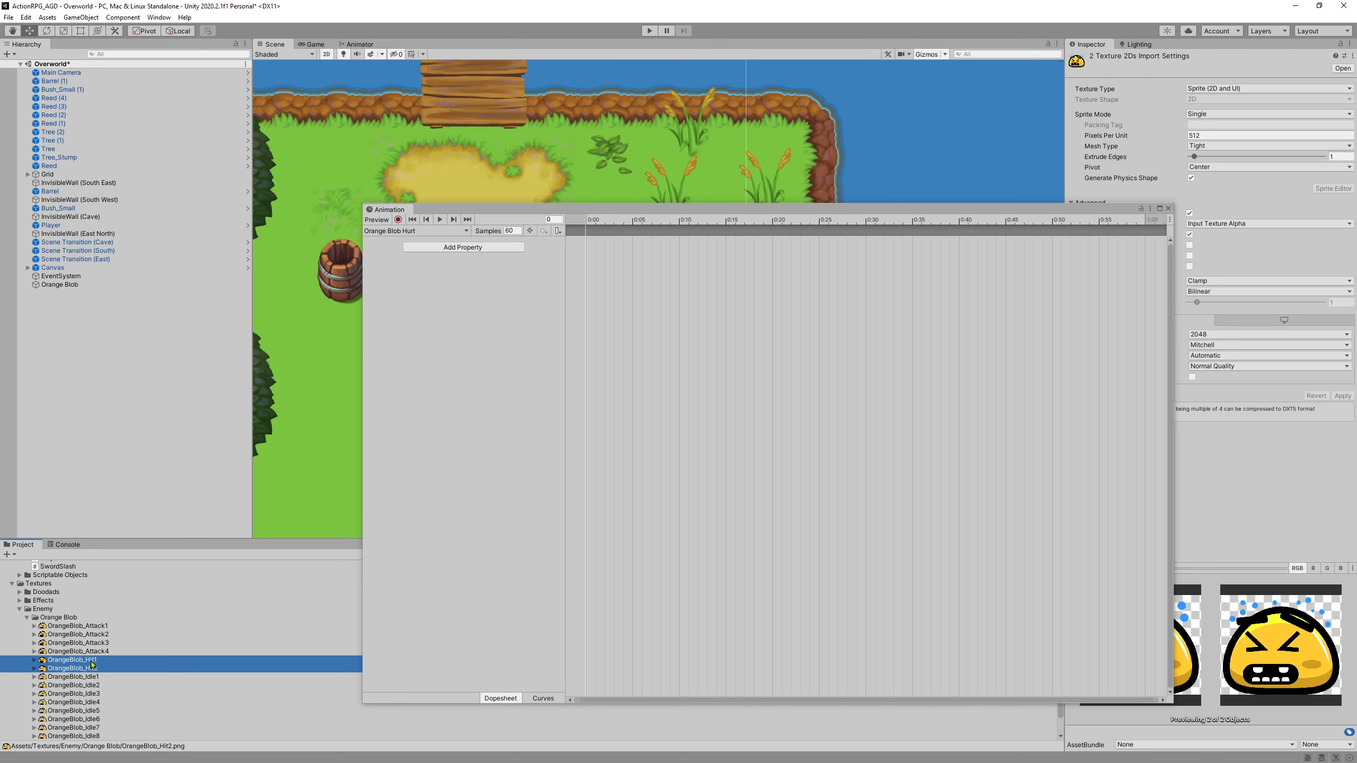
drag(95, 665, 591, 294)
scroll(603, 275, up, 2)
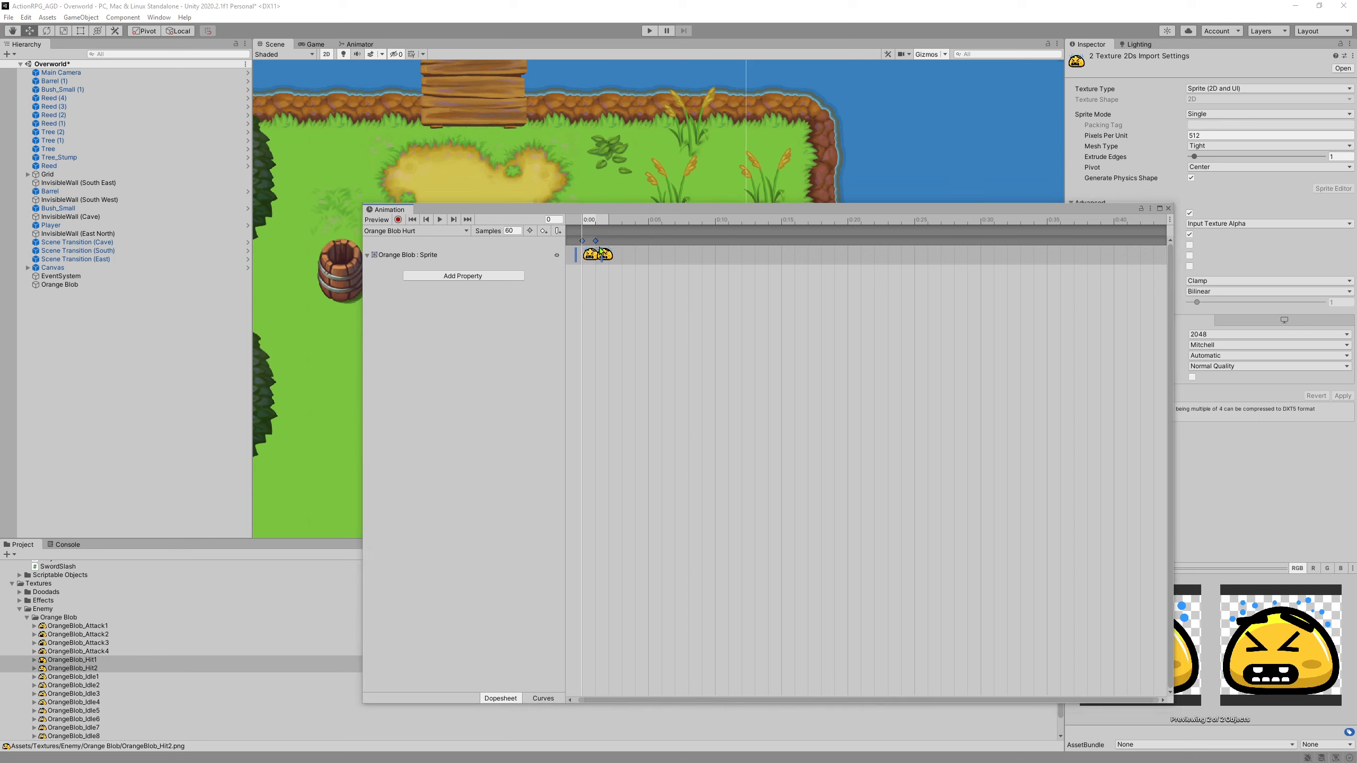
drag(602, 254, 629, 253)
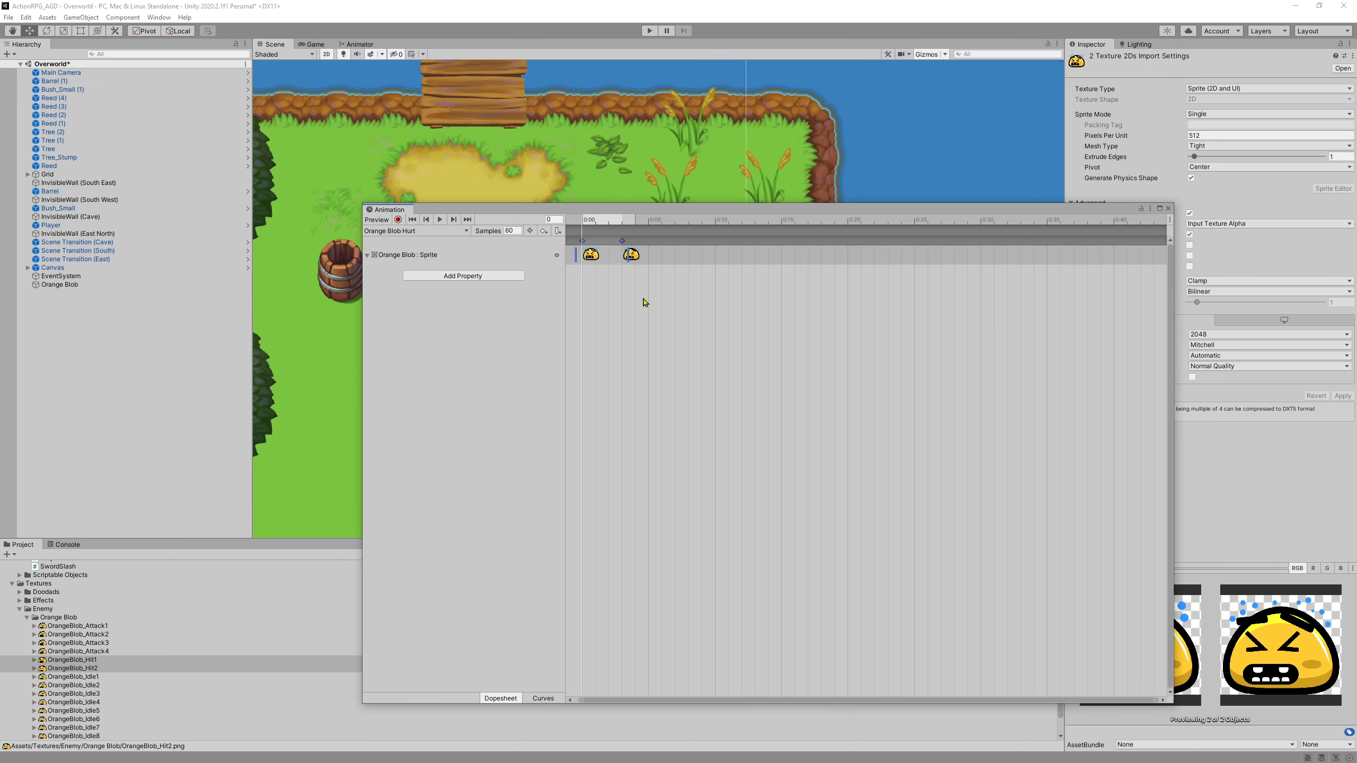
scroll(609, 289, up, 3)
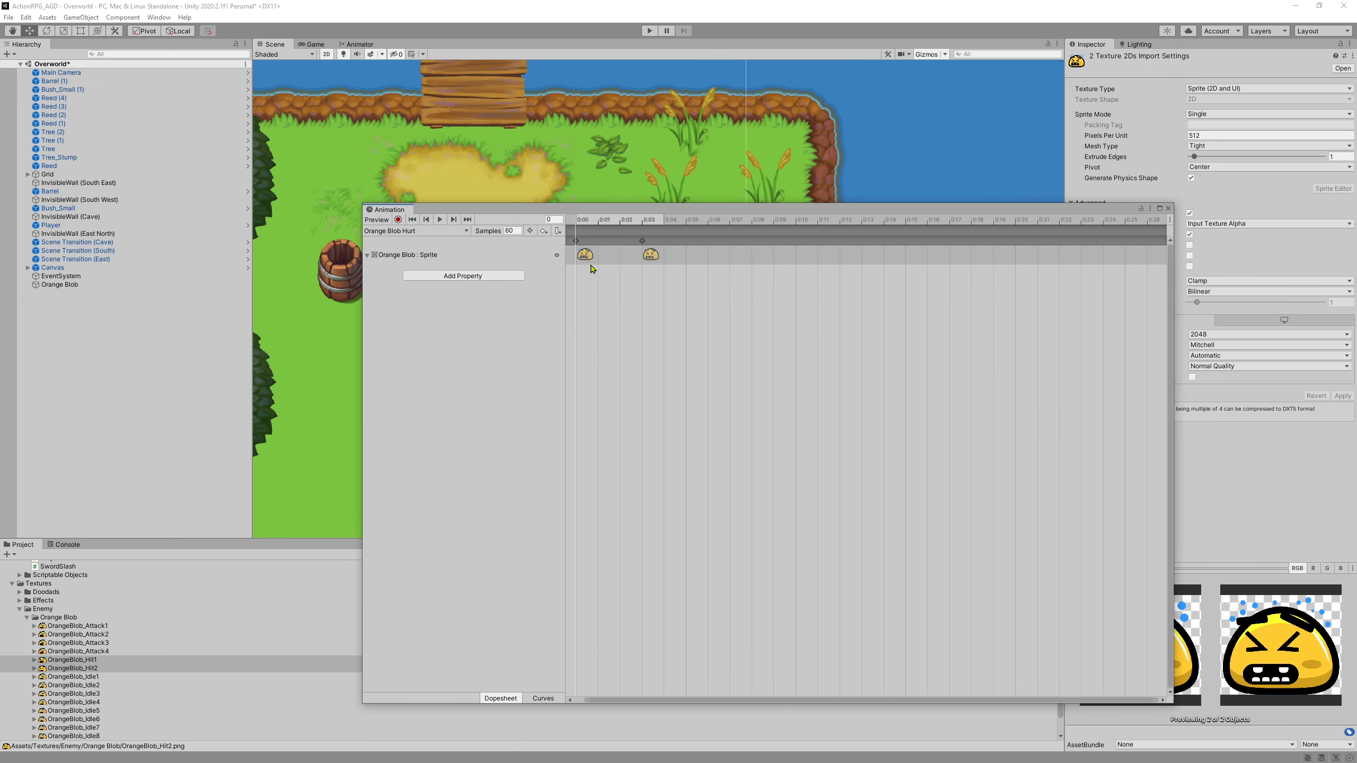
Step: Set the hurt clip's sample rate to 15 and add an OrangeBlob_Idle1 sprite keyframe at 0:05
click(512, 231)
text(15)
key(Return)
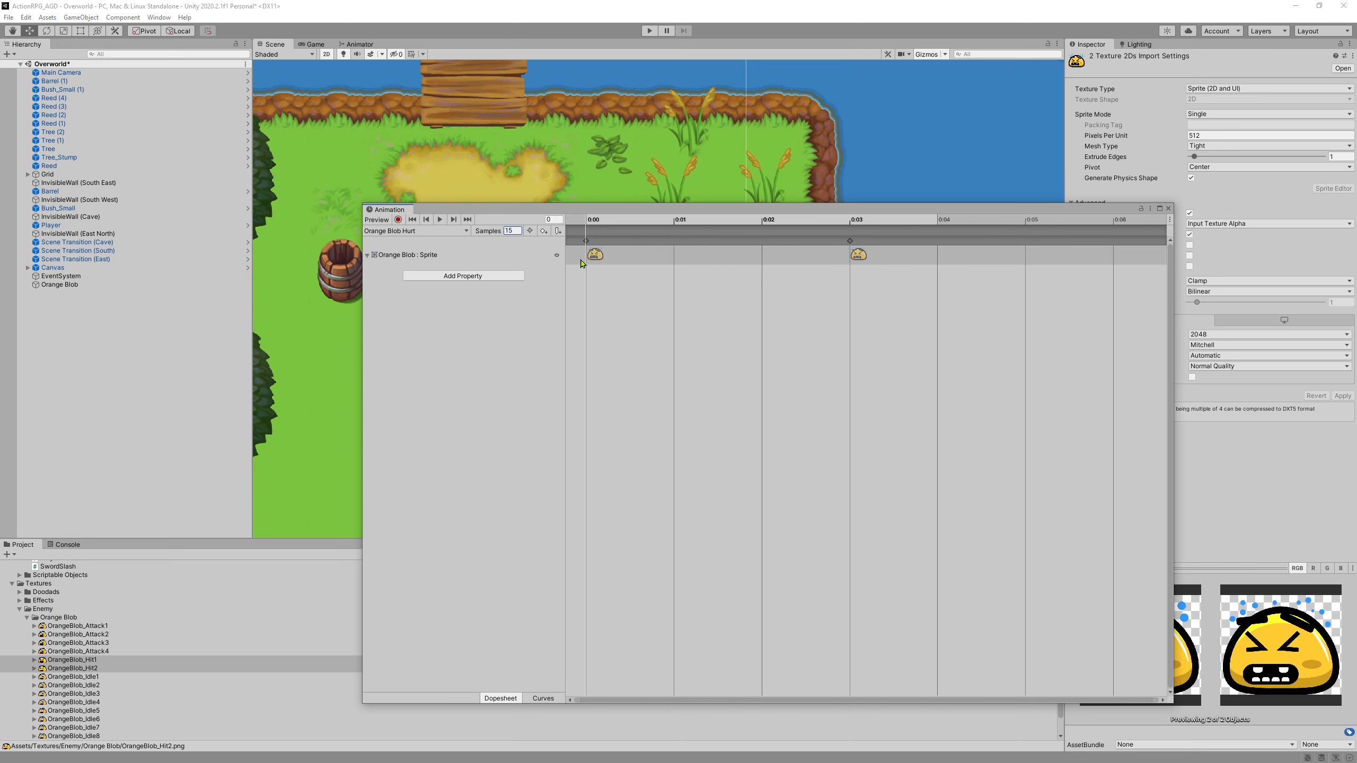
scroll(757, 283, down, 2)
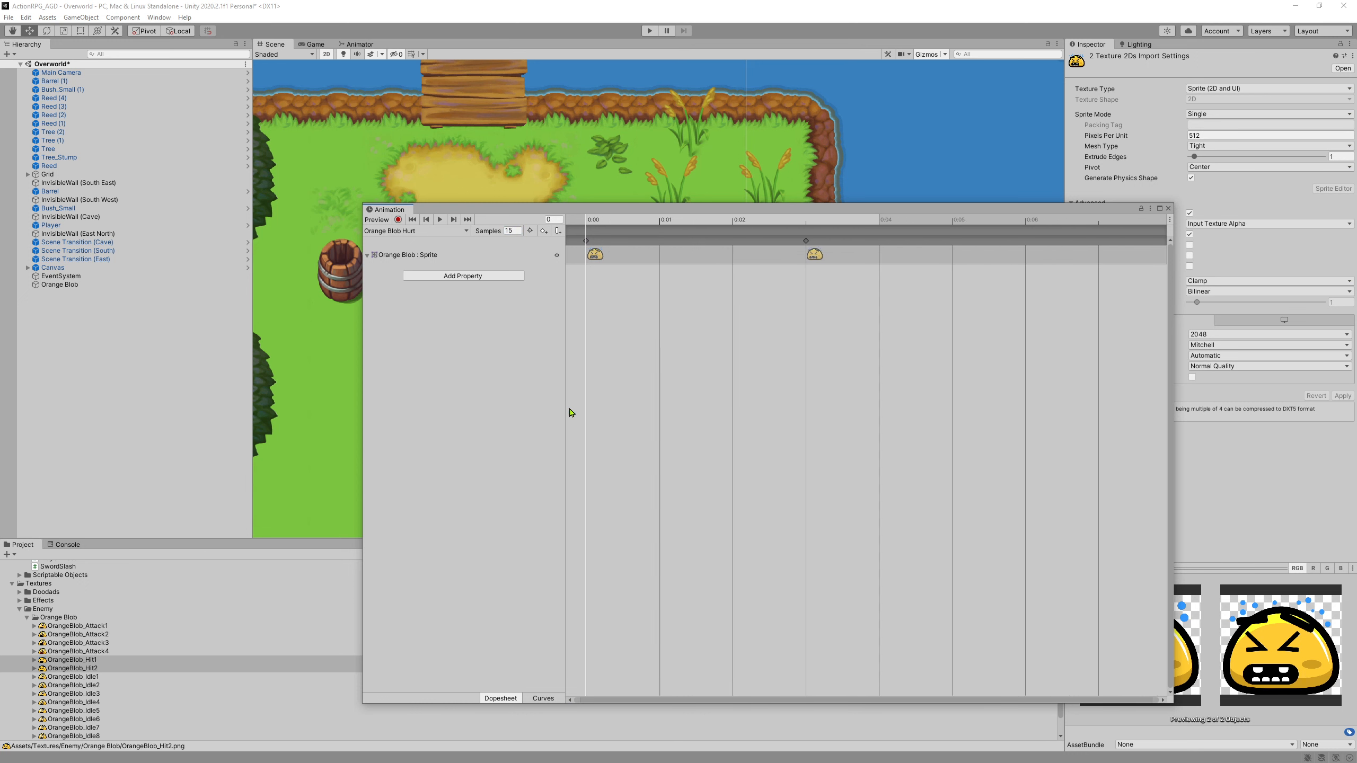
drag(89, 676, 956, 251)
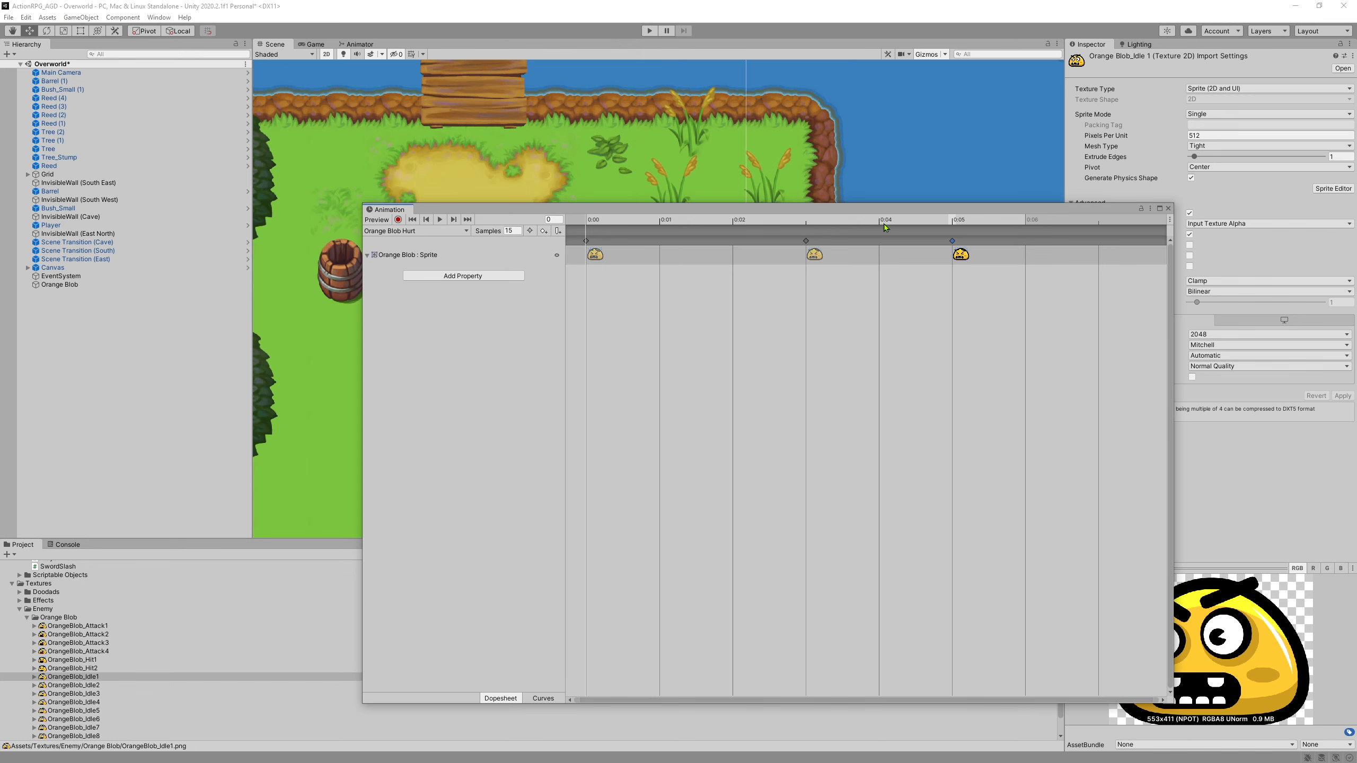
scroll(968, 262, down, 4)
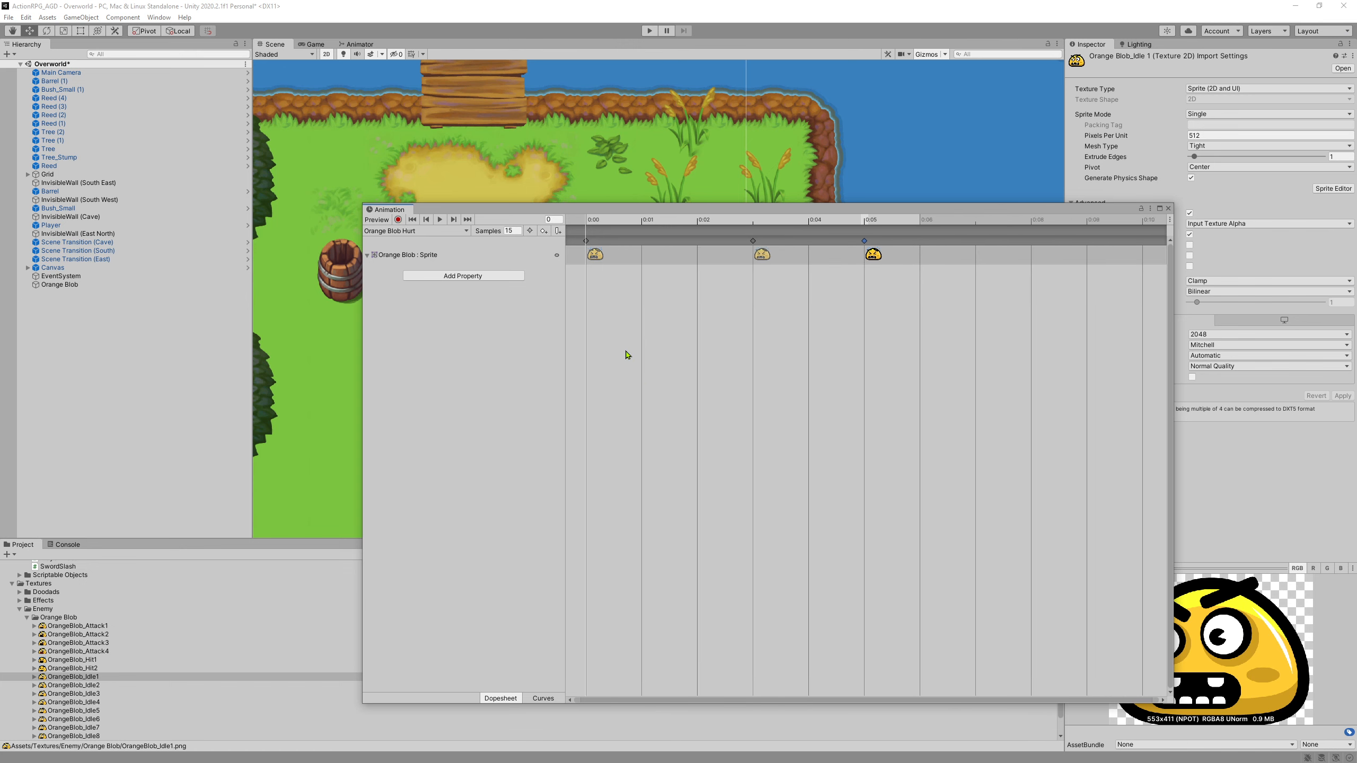
scroll(769, 268, down, 1)
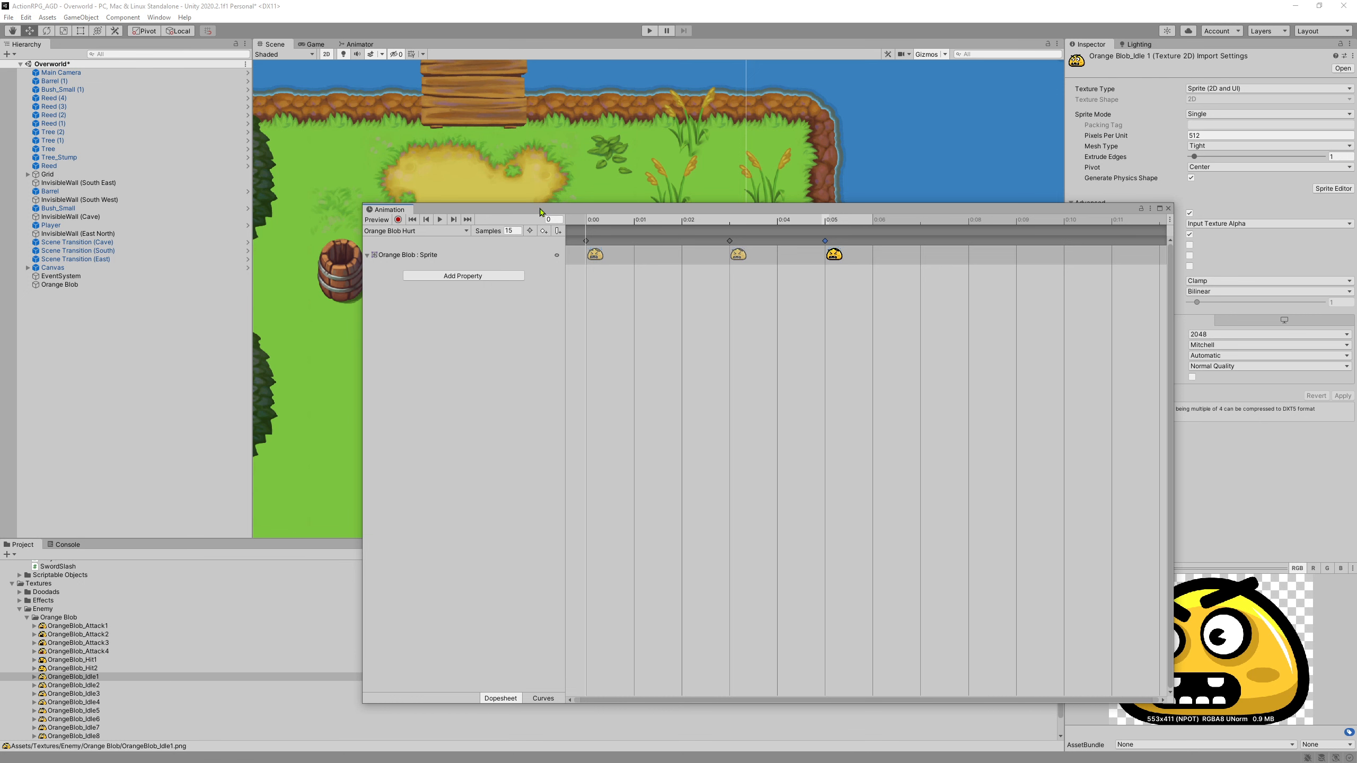
Step: Preview the hurt clip's playback on the enemy in the scene
drag(540, 211, 583, 456)
click(486, 464)
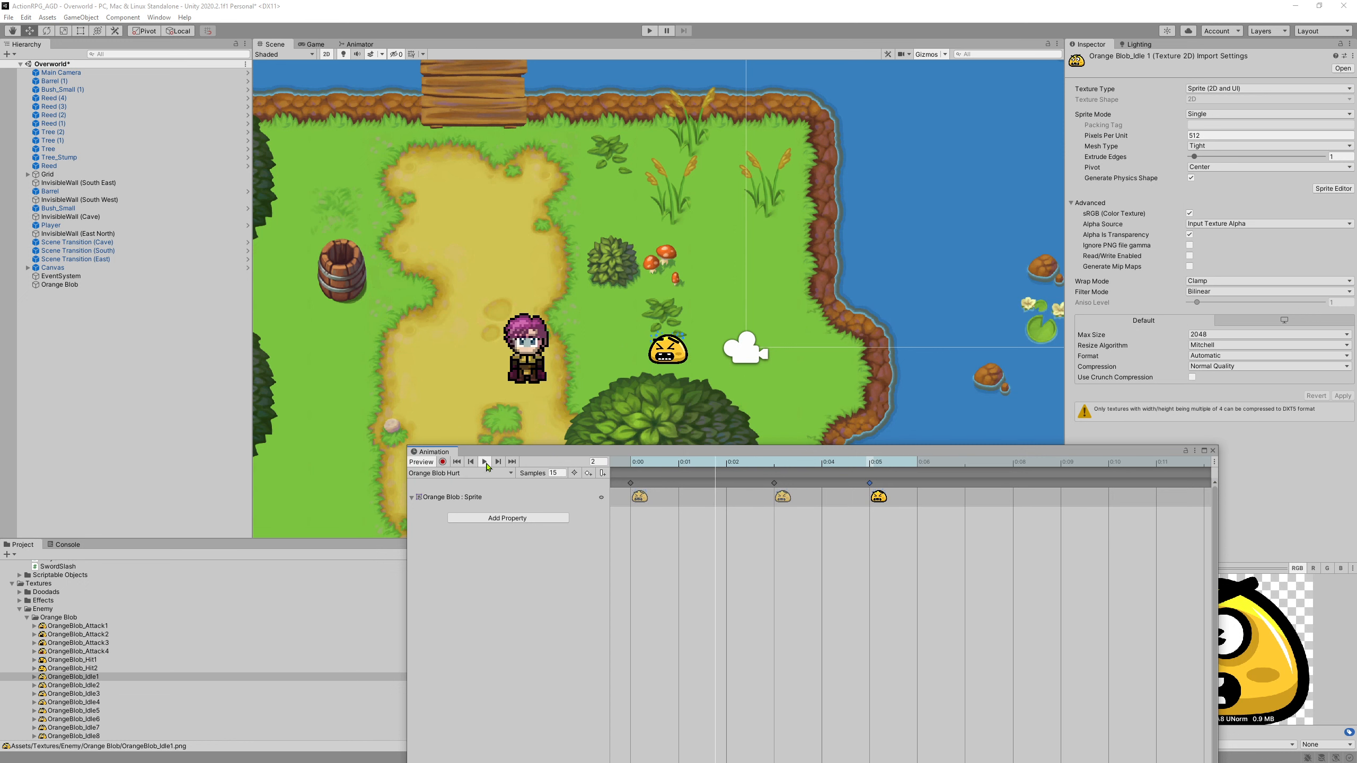
click(485, 463)
Step: Dock the Animation window beside the Animator and return to the Scene view
drag(477, 456, 275, 165)
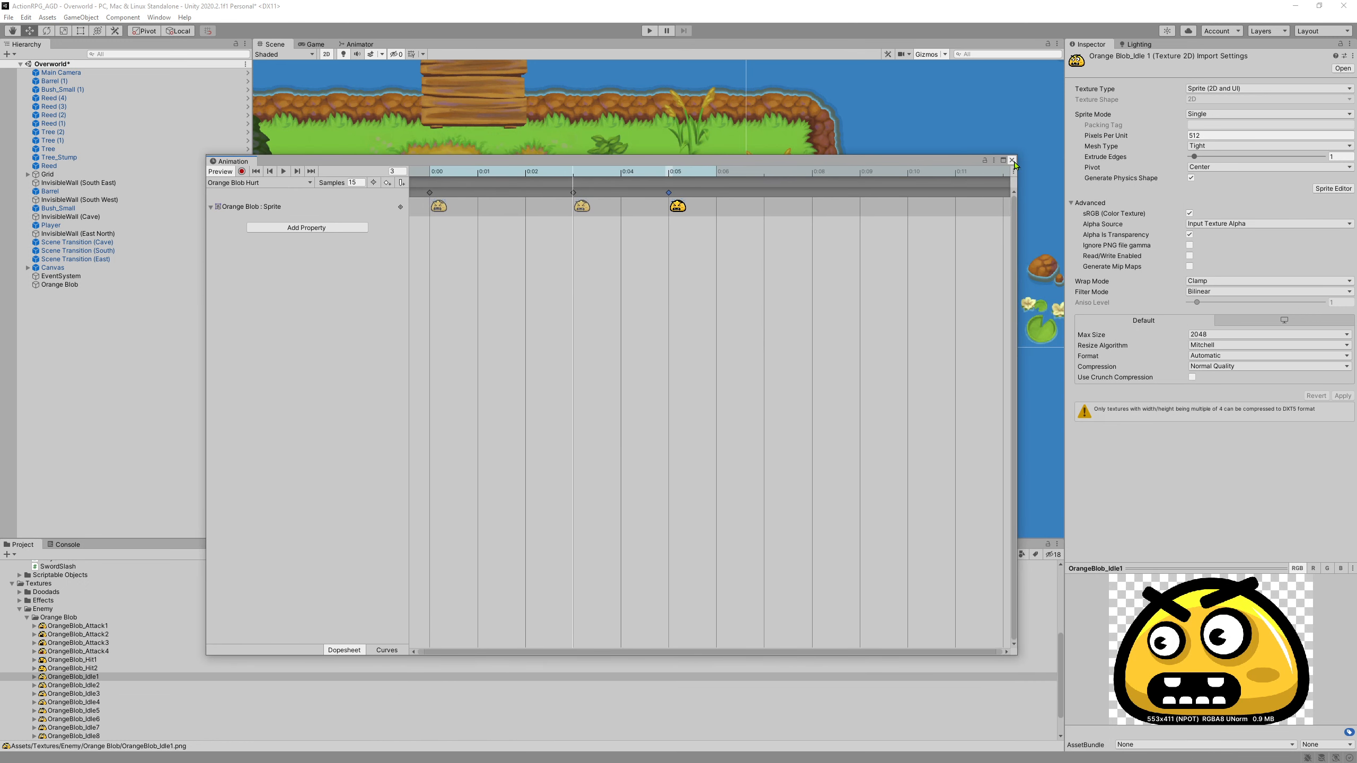
drag(233, 162, 402, 45)
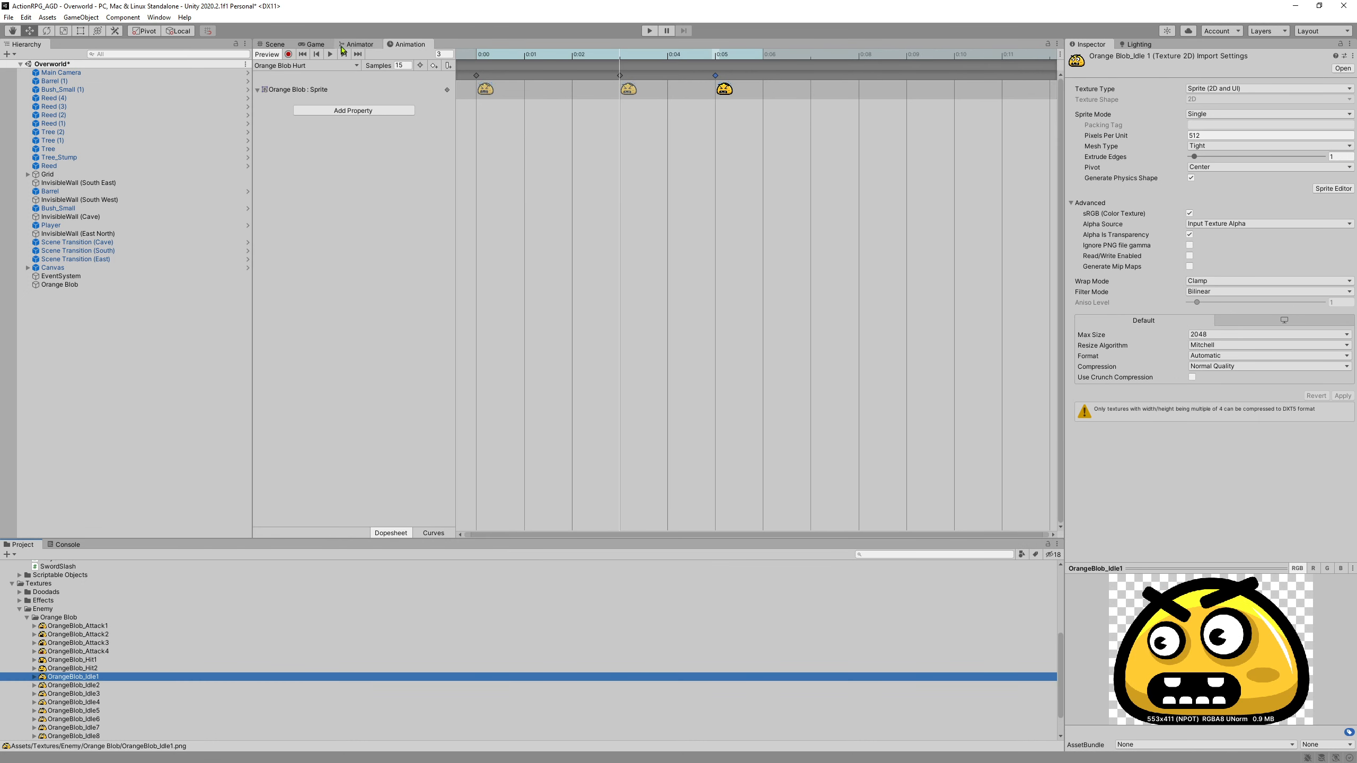
click(272, 44)
Step: Examine the loop settings of the Orange Blob clips in the Animations/Enemy/Orange Blob folder
scroll(95, 597, up, 5)
scroll(80, 608, up, 2)
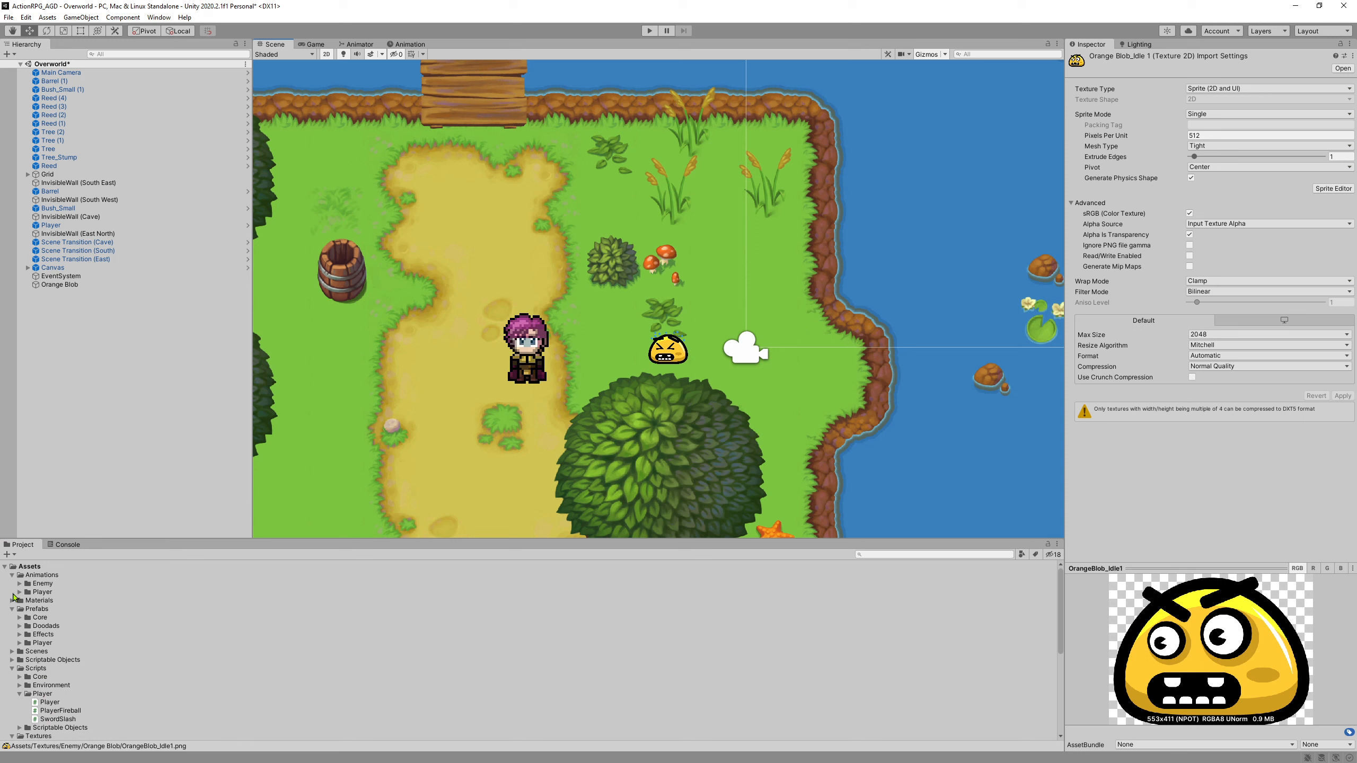
click(19, 583)
click(27, 591)
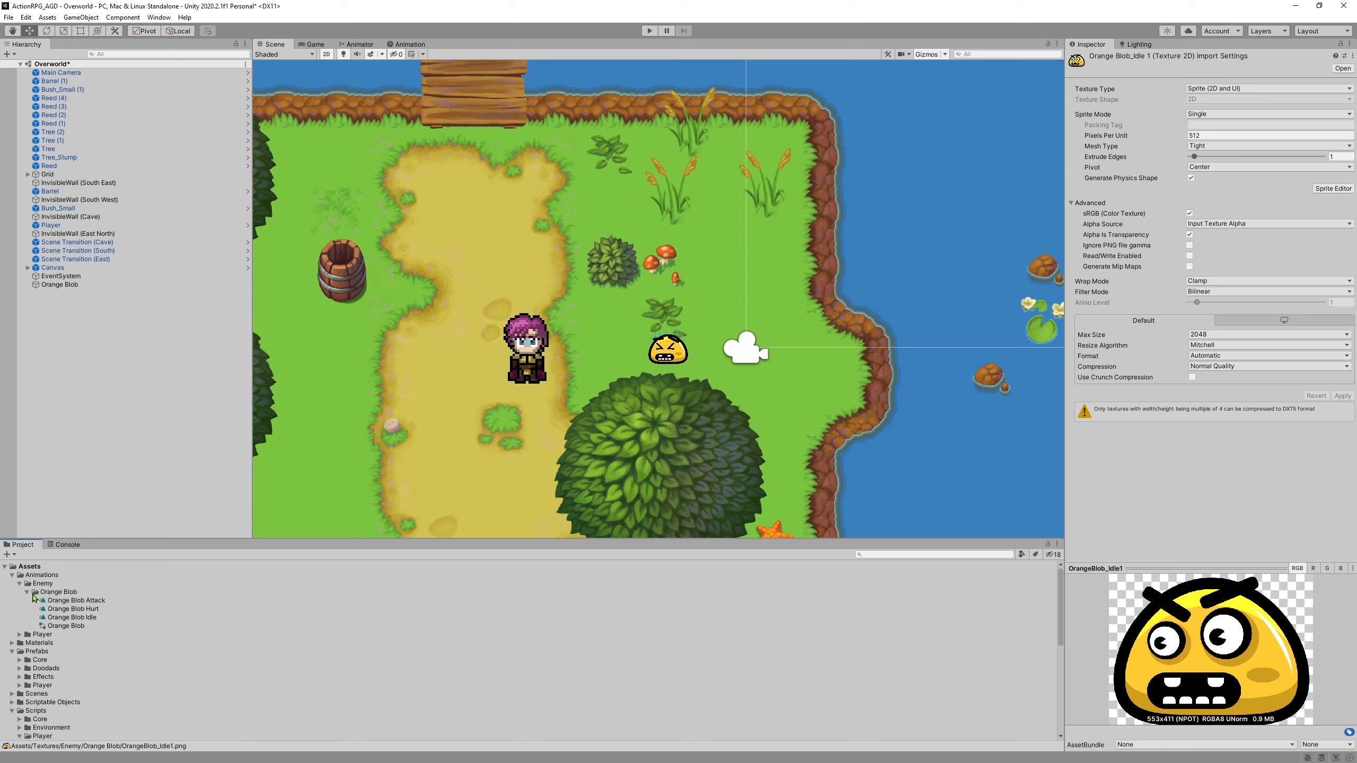
click(69, 601)
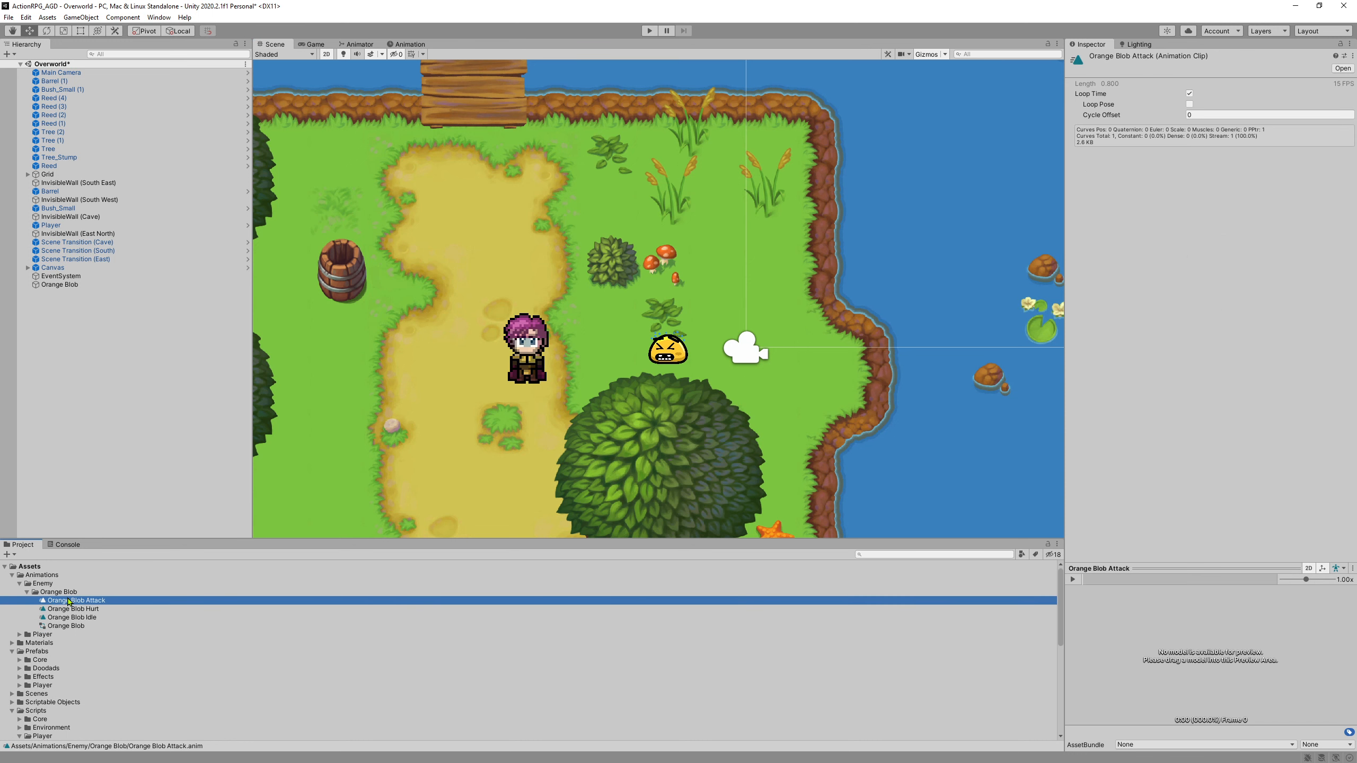
click(84, 610)
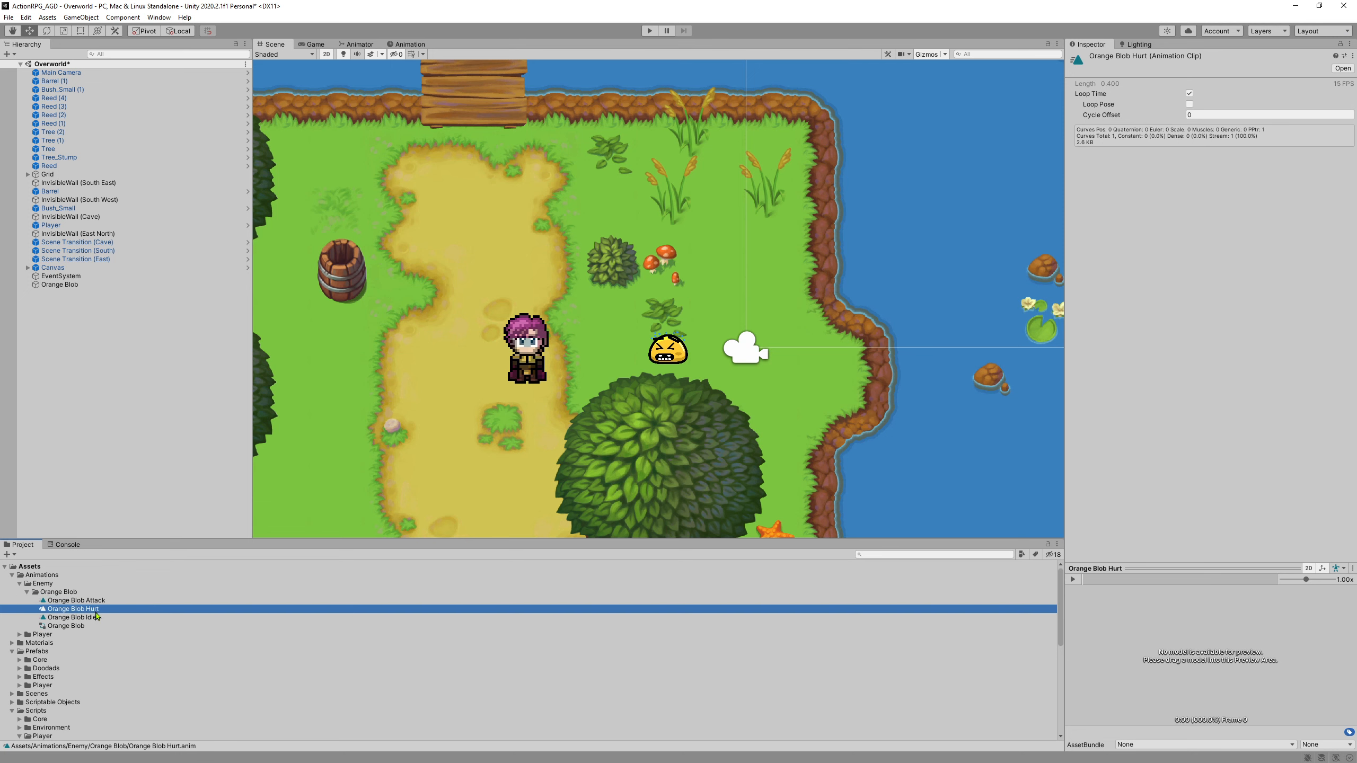
click(103, 618)
click(97, 601)
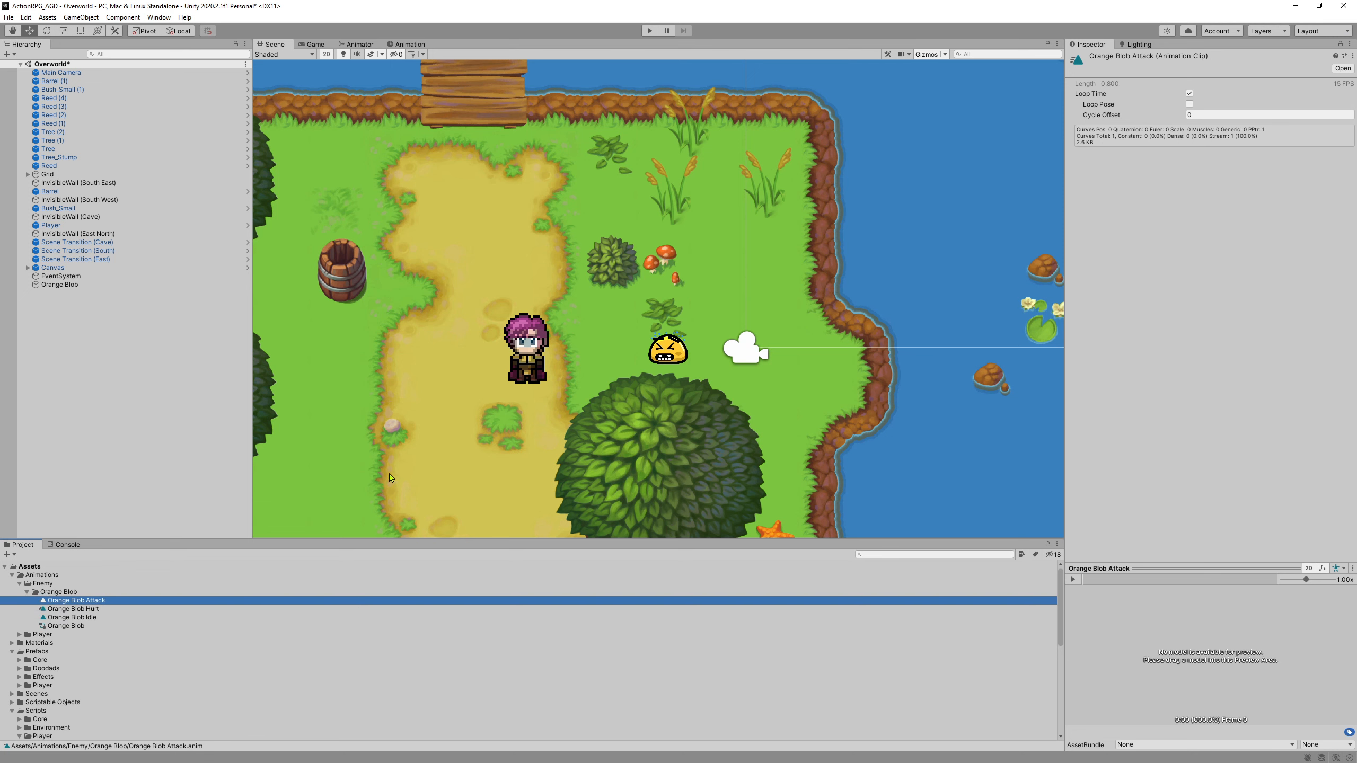
Step: Enable Loop Pose for the Orange Blob Idle and Orange Blob Hurt clips and collapse their folder
click(90, 618)
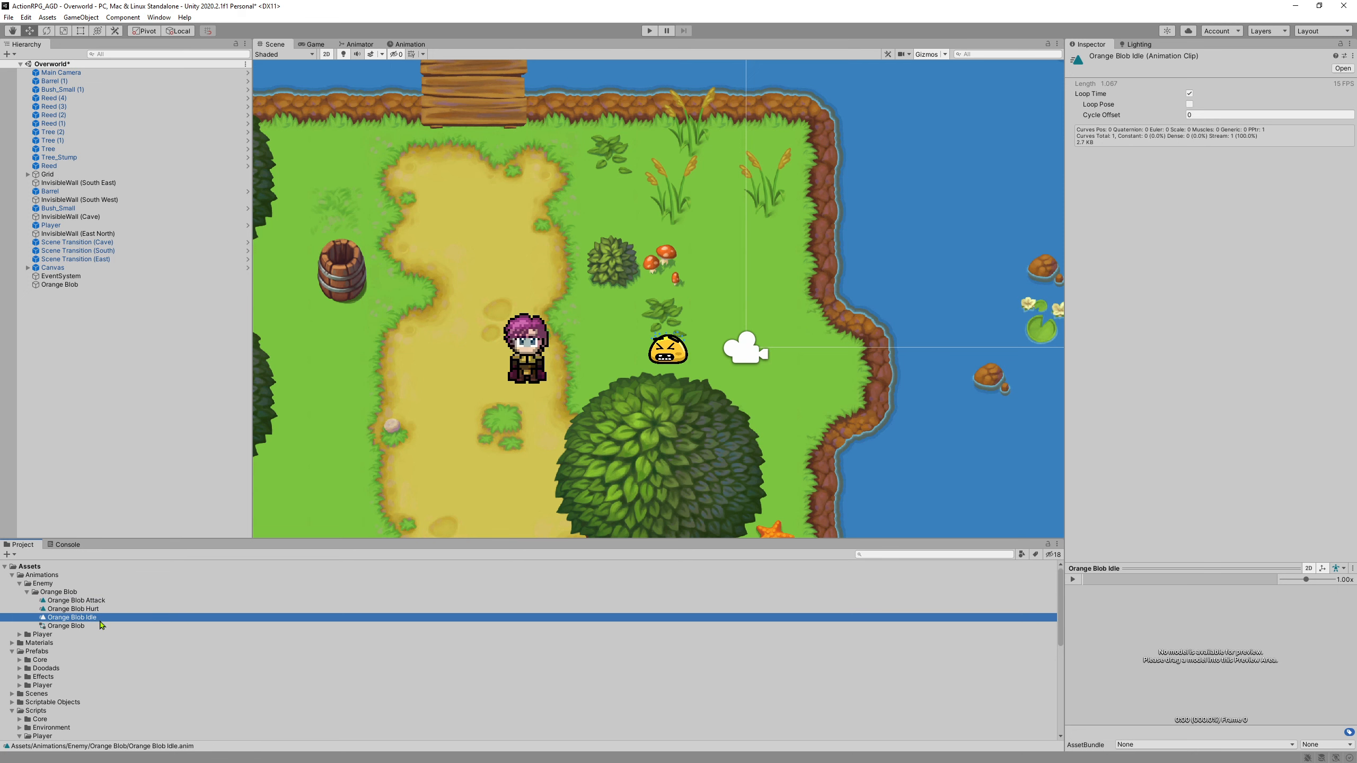
click(1190, 104)
click(80, 610)
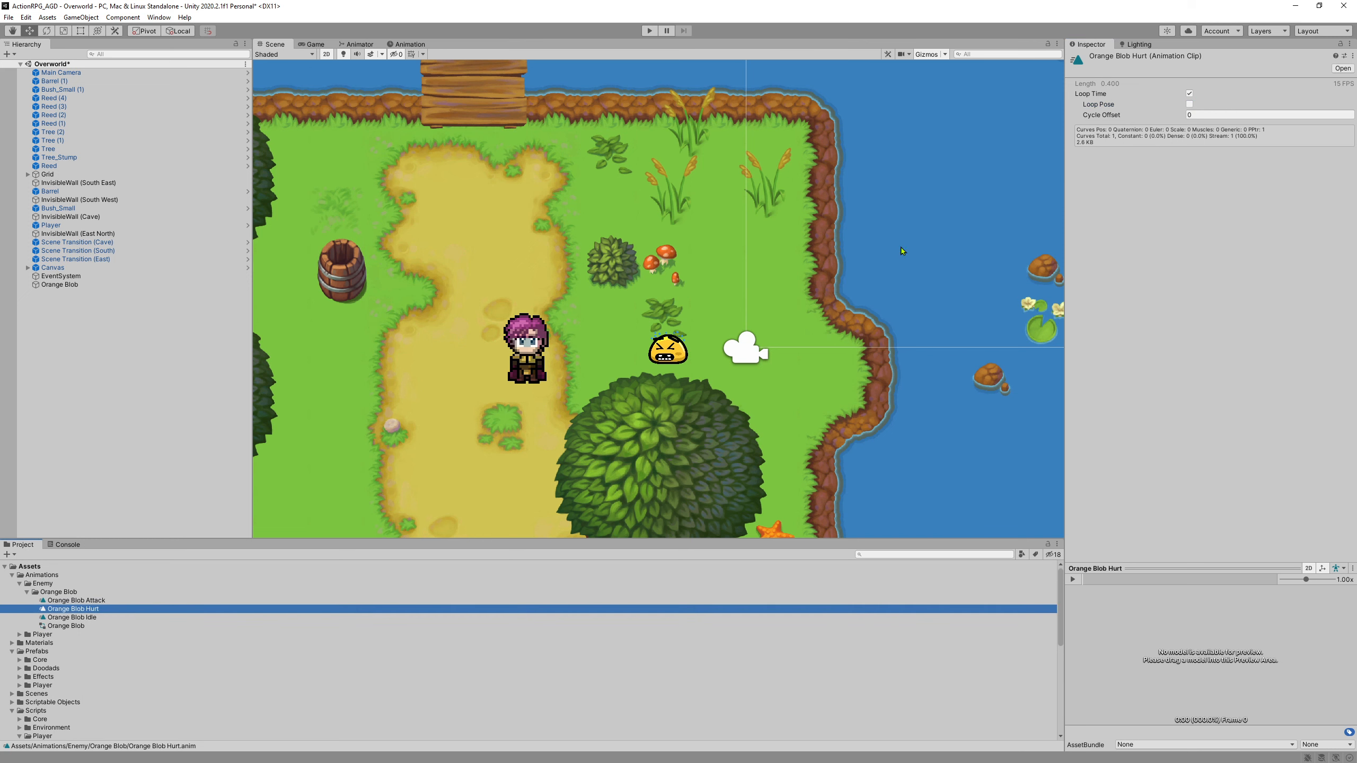
click(1190, 104)
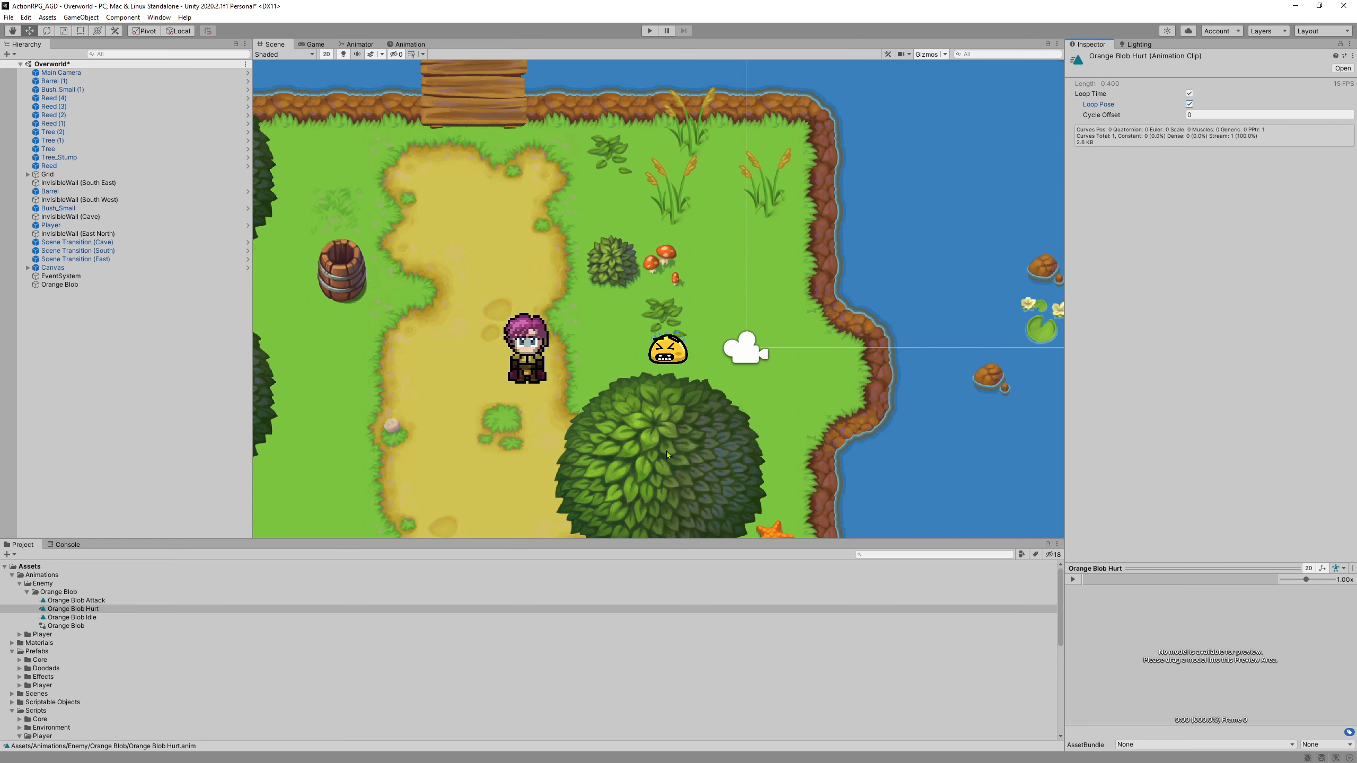
click(56, 601)
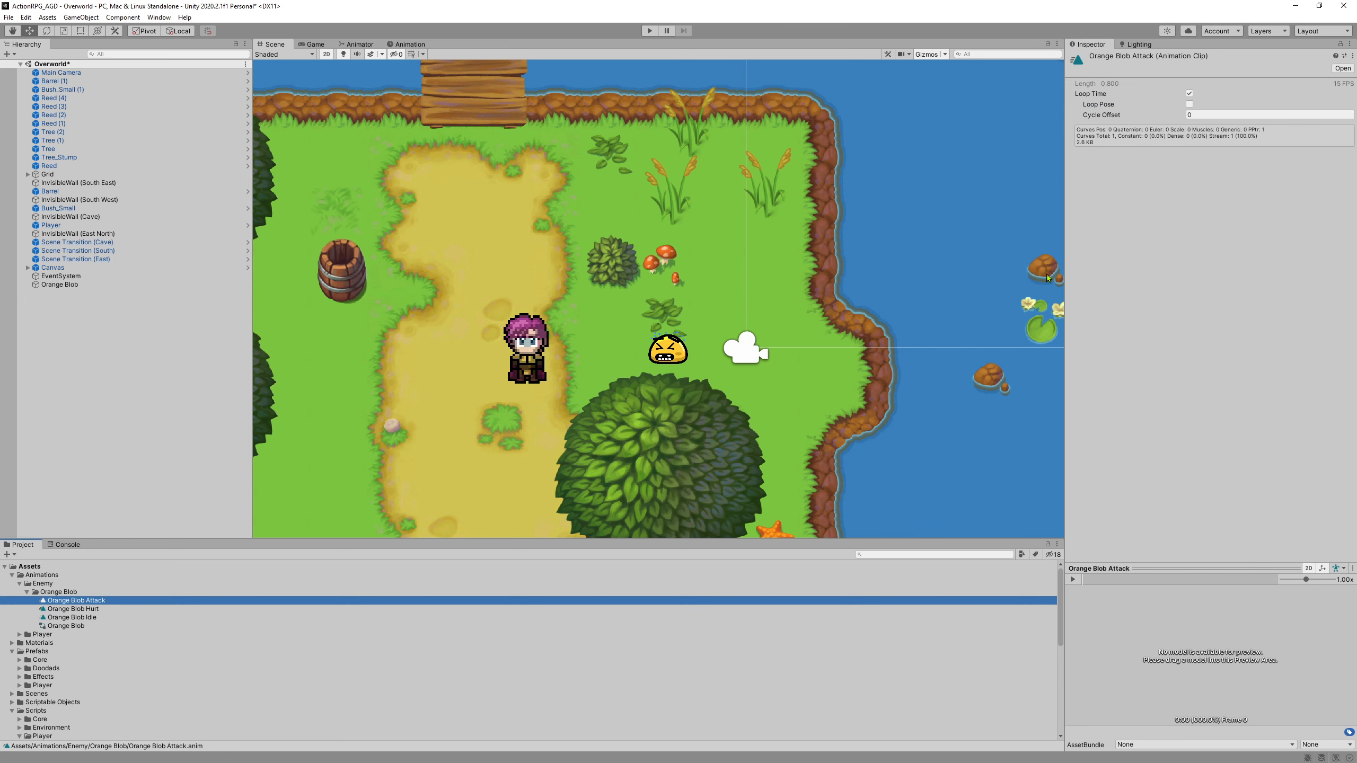
click(27, 592)
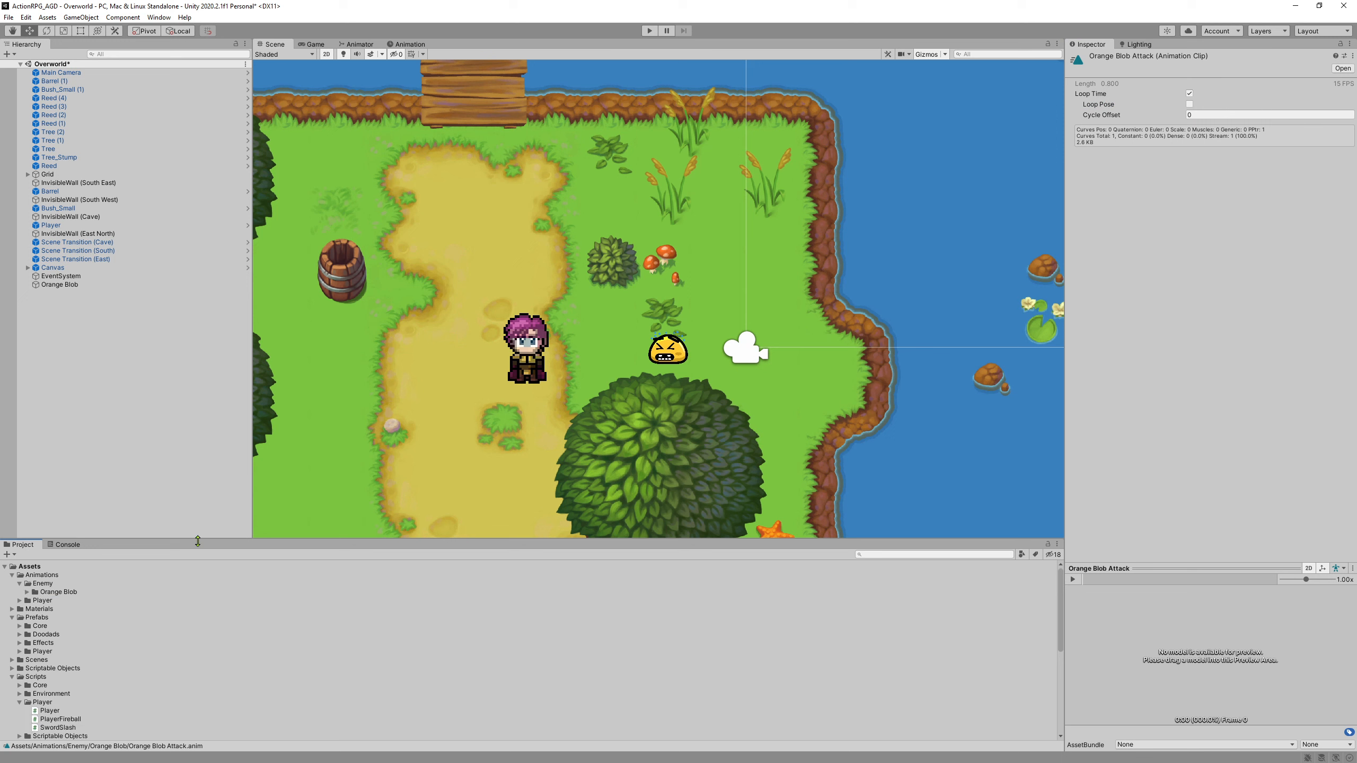
Step: Select the Orange Blob enemy object in the scene and show its animator controller in the Animator
click(96, 287)
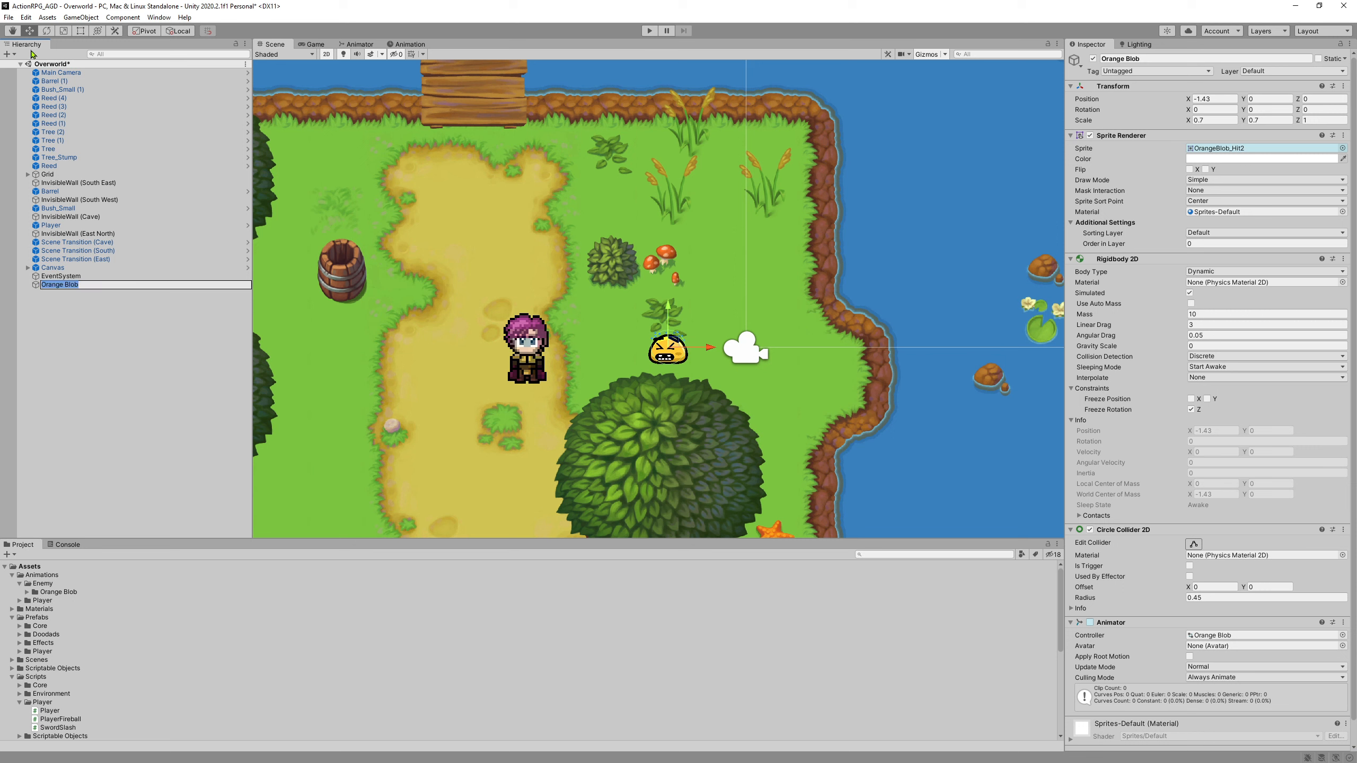
click(77, 313)
click(47, 286)
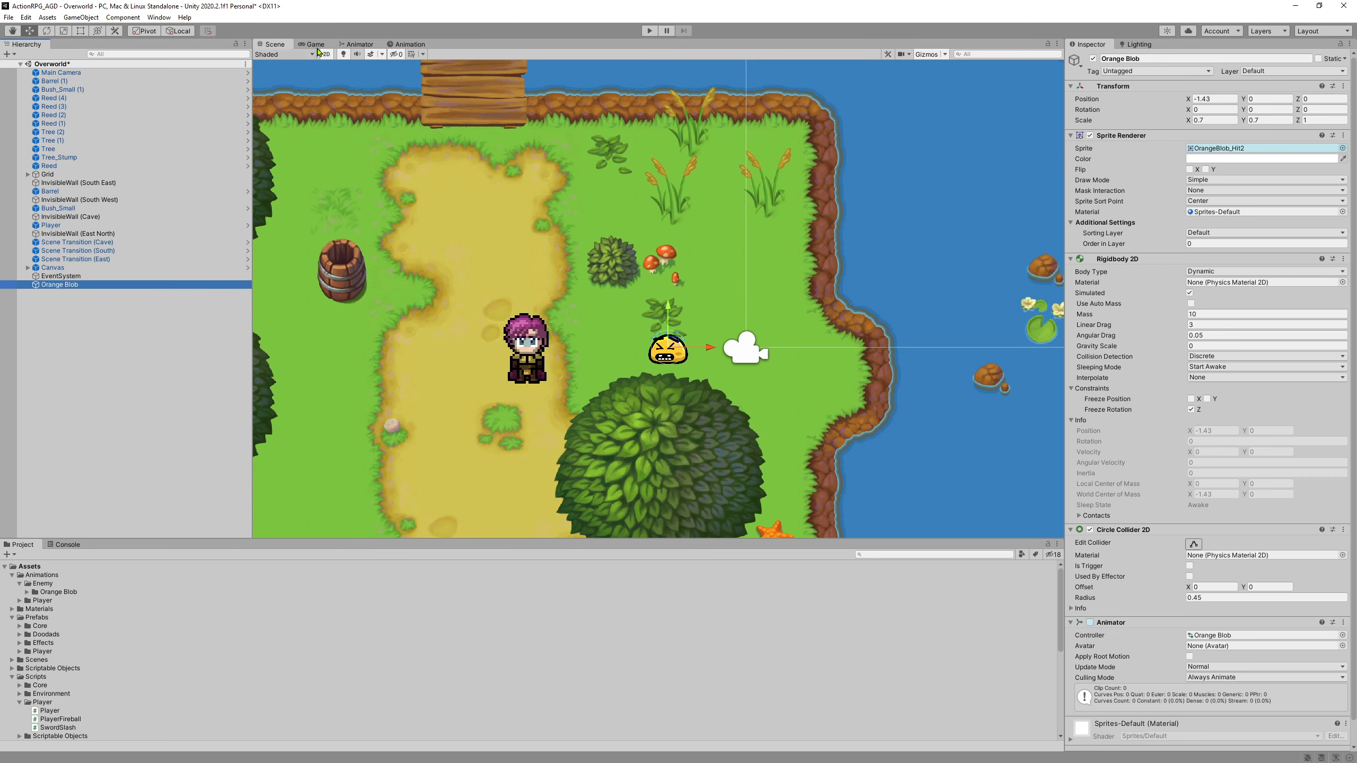
click(159, 17)
mouse_move(219, 185)
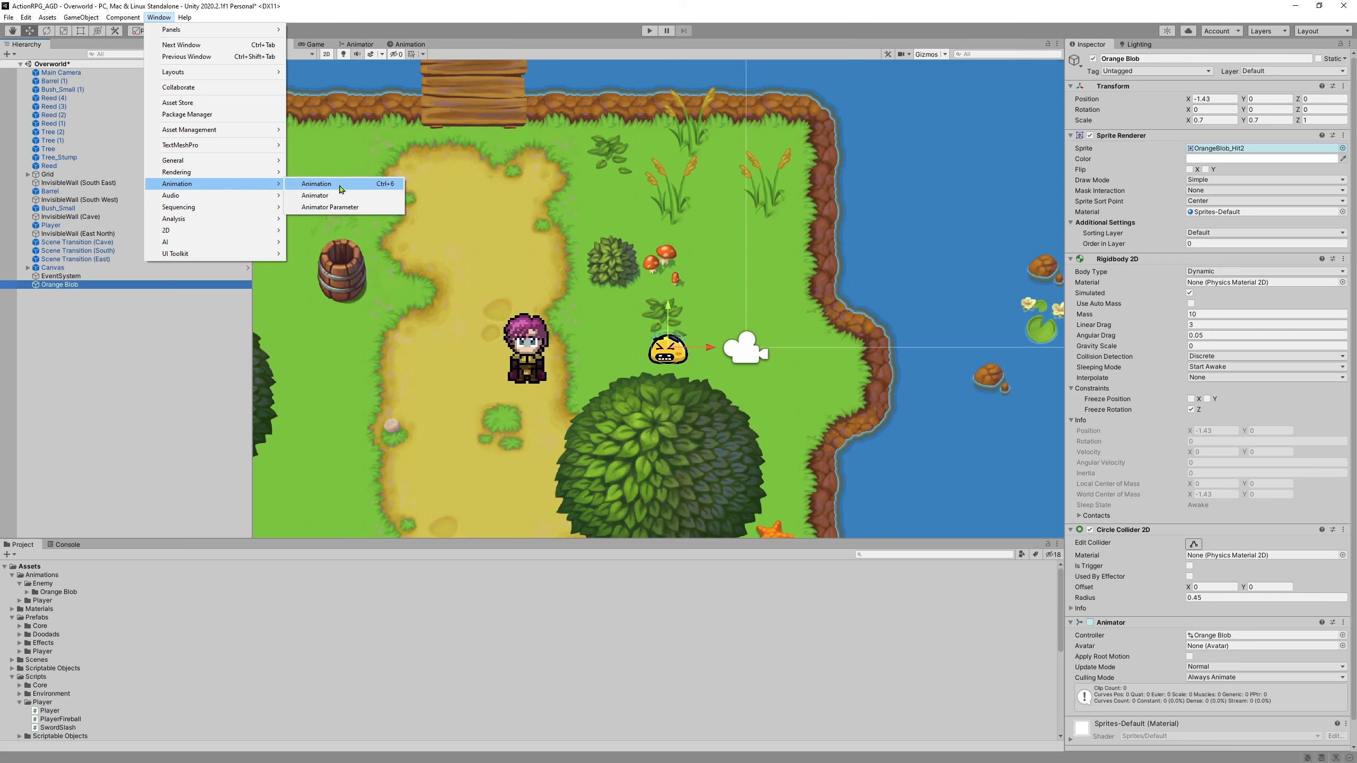
click(357, 46)
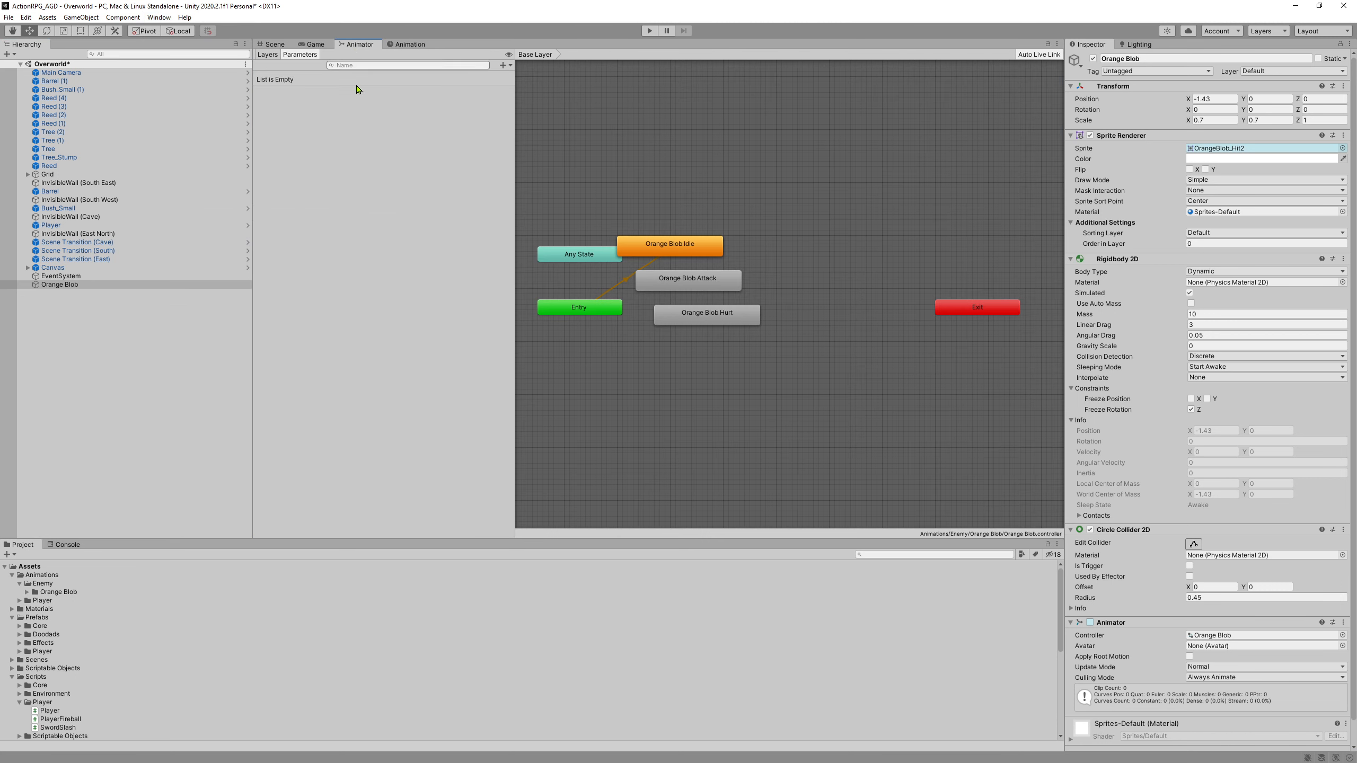
Step: Spread out the state graph, placing Orange Blob Hurt and Orange Blob Attack above Any State and Orange Blob Idle beside Entry
middle_drag(637, 398, 682, 412)
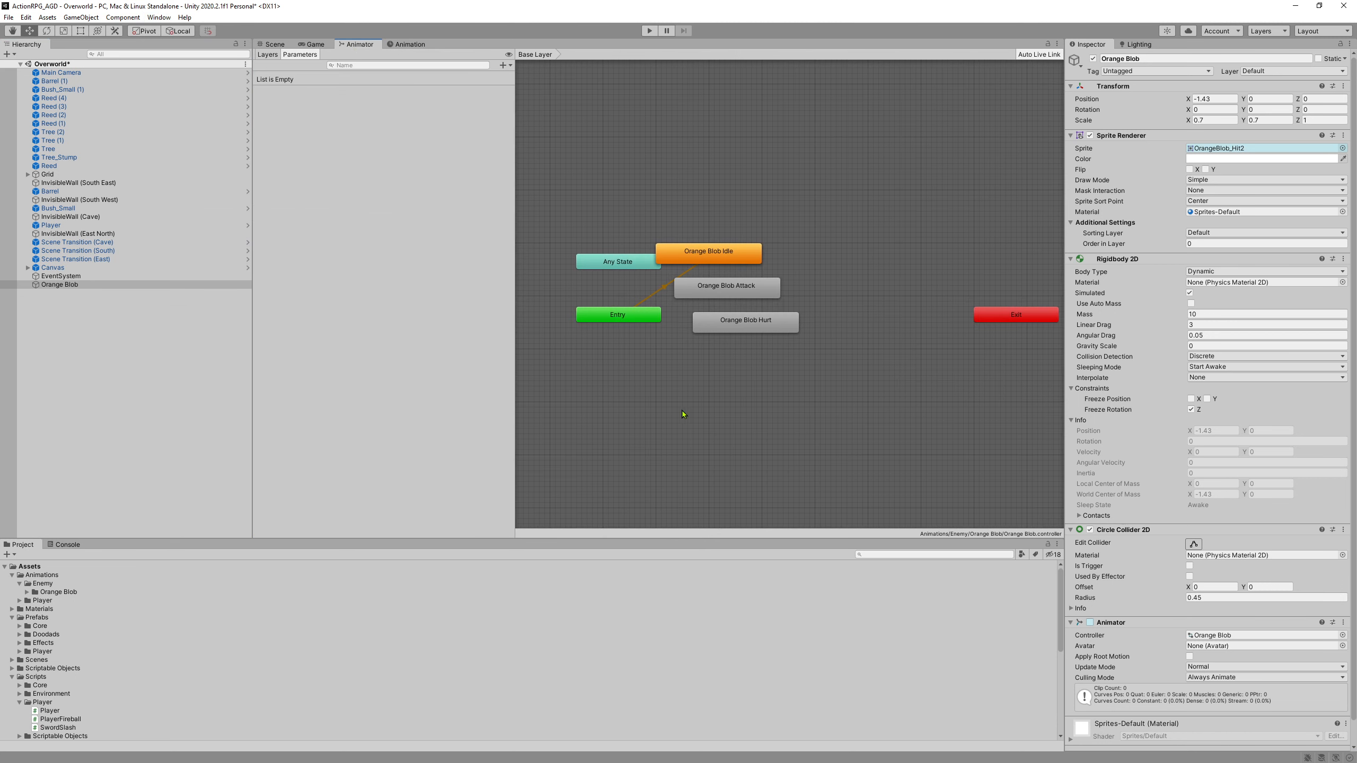
drag(767, 289, 812, 197)
drag(776, 320, 686, 199)
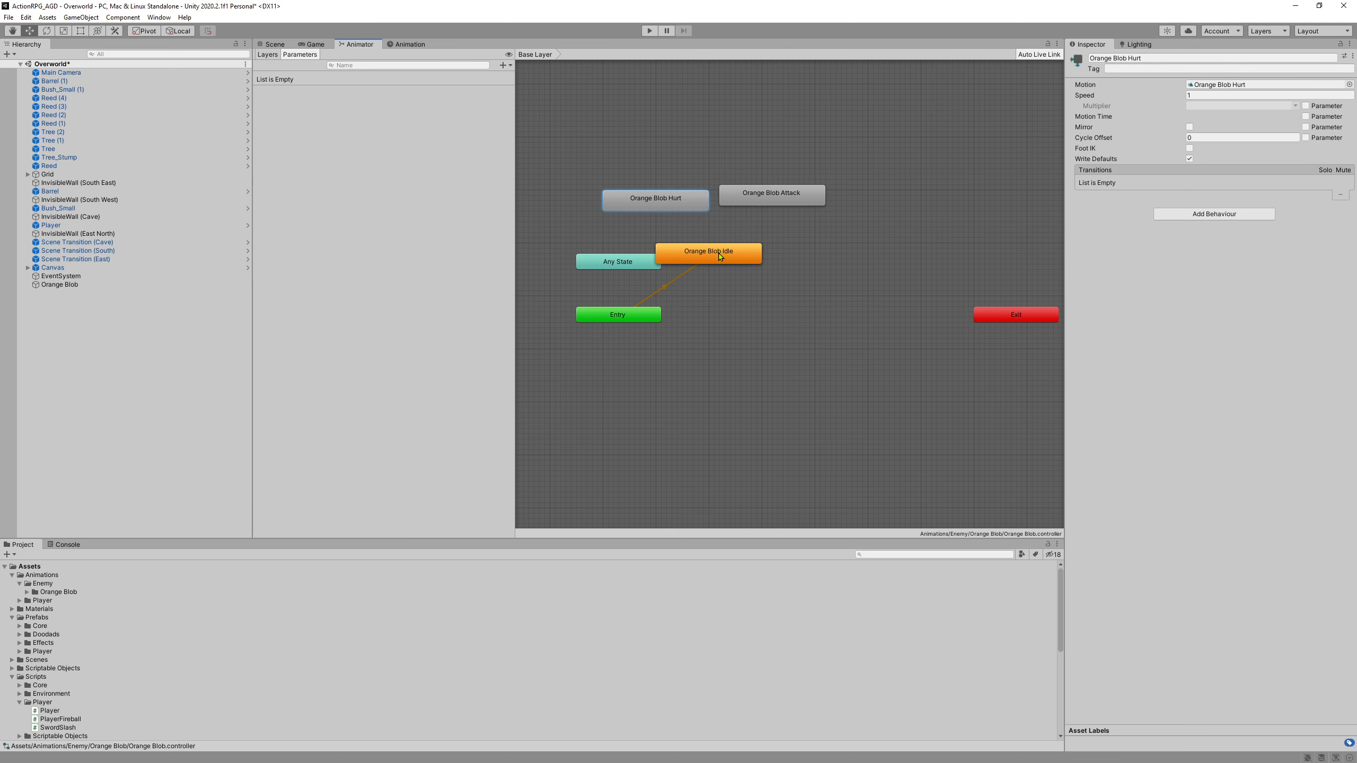
drag(721, 256, 808, 331)
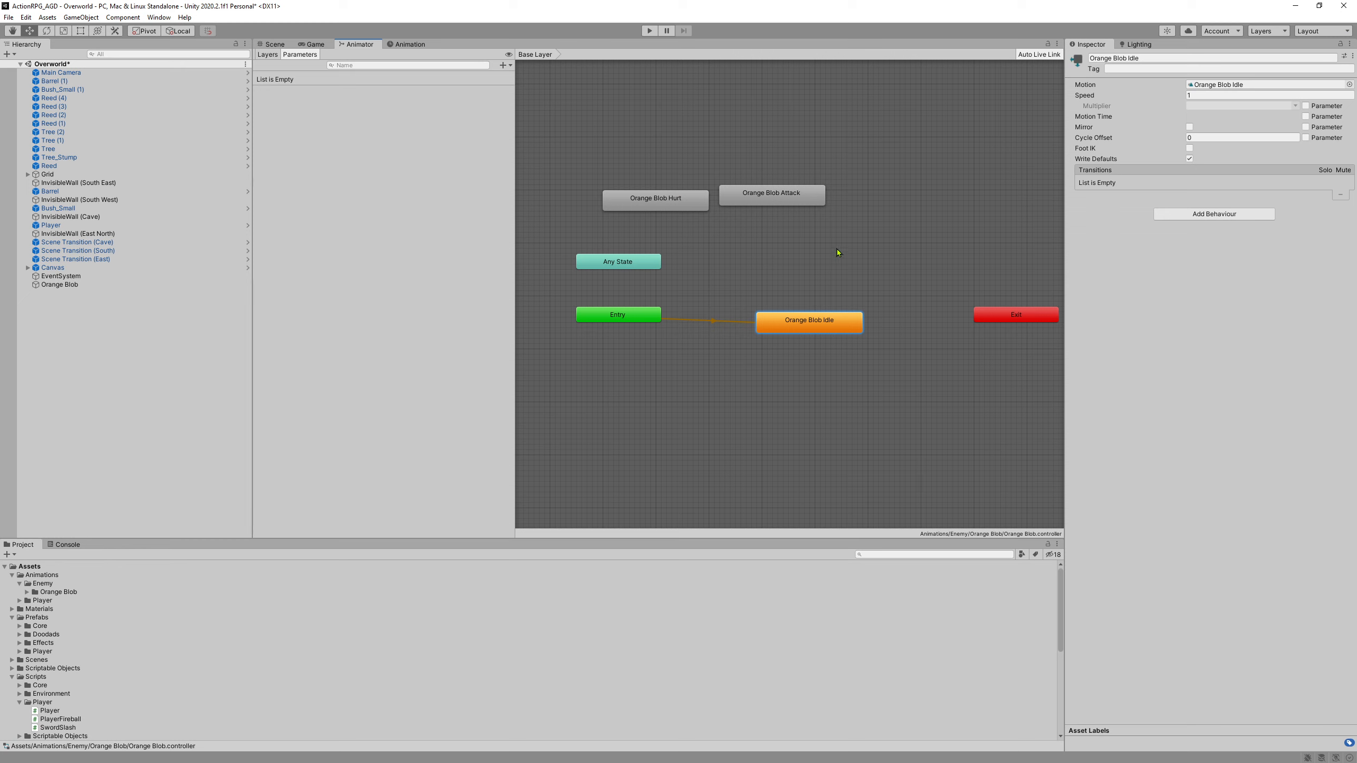
Step: Examine the Entry node's default state and the options available for the Orange Blob Idle state
click(611, 320)
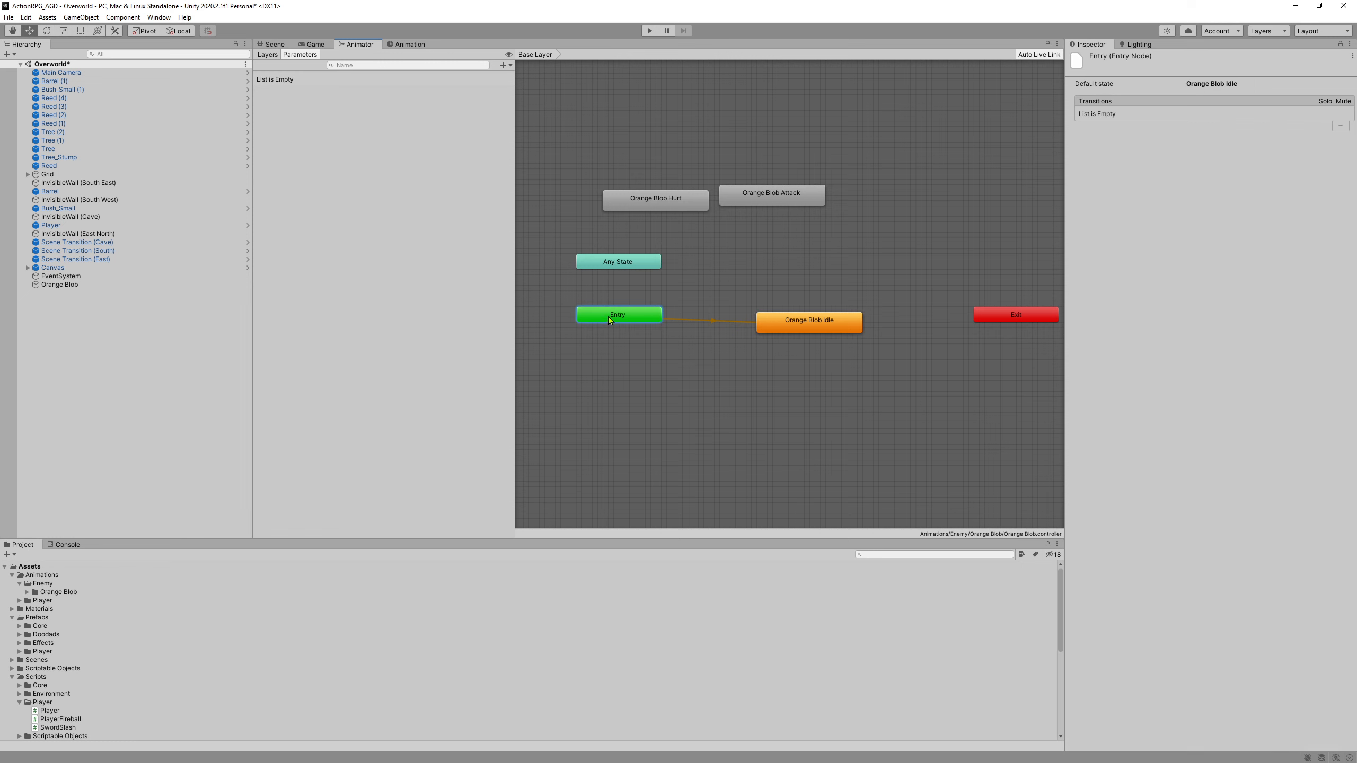
click(734, 320)
click(796, 326)
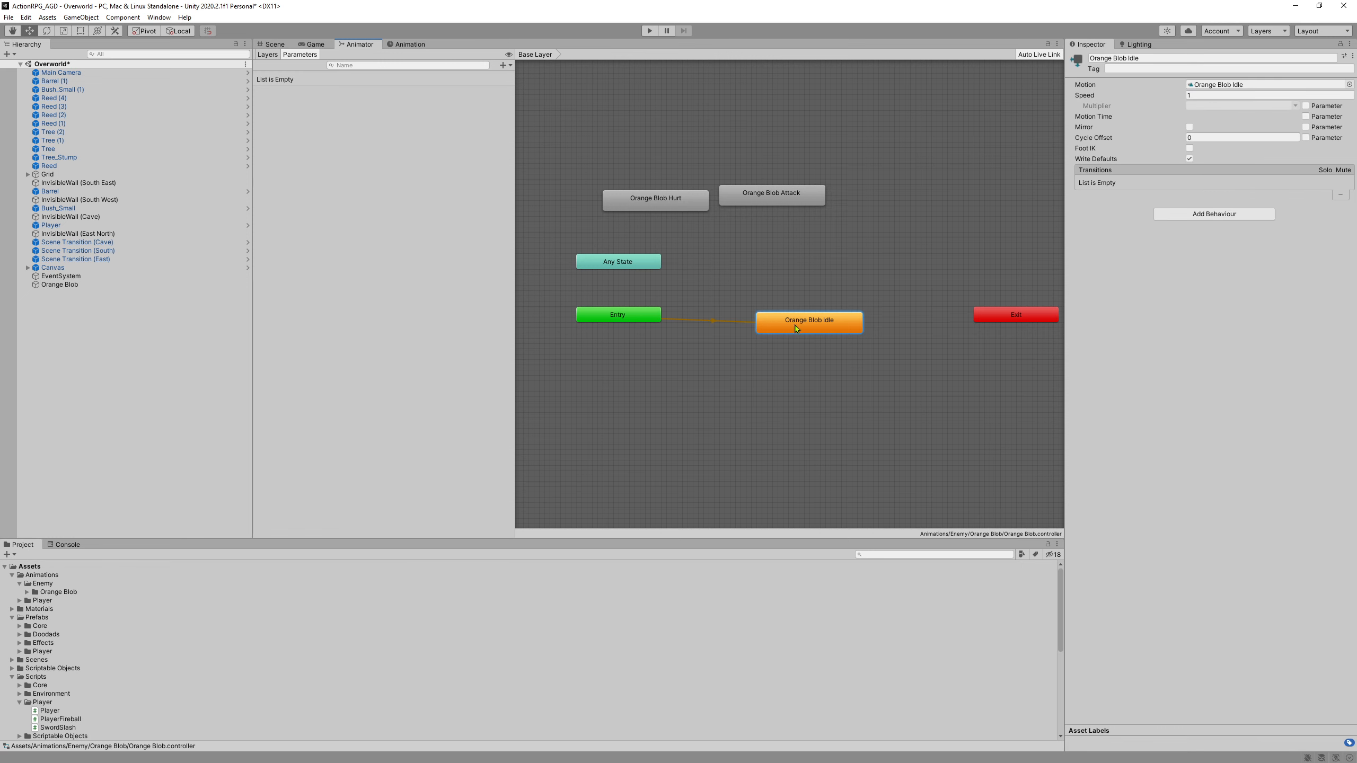
right_click(781, 326)
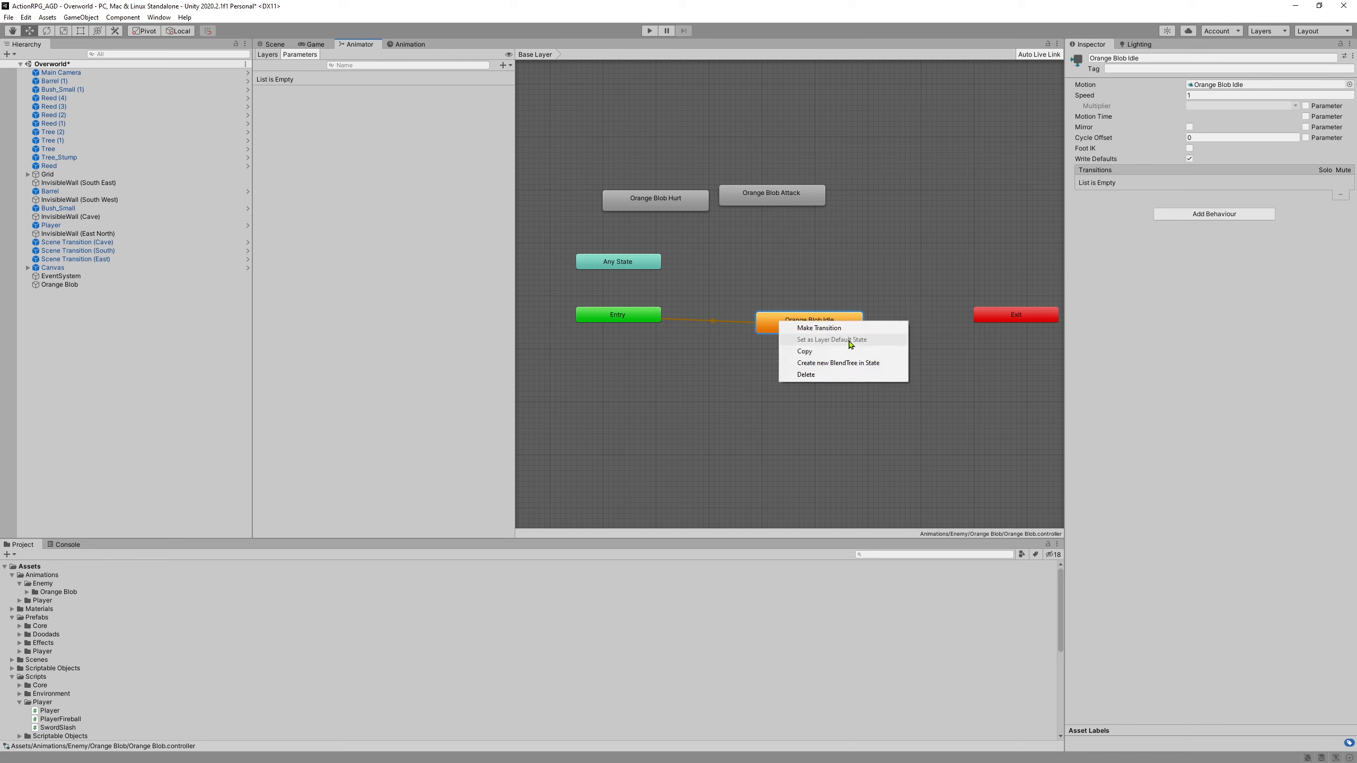
Step: Try Orange Blob Attack as the layer default state and restore Orange Blob Idle as the default
right_click(761, 196)
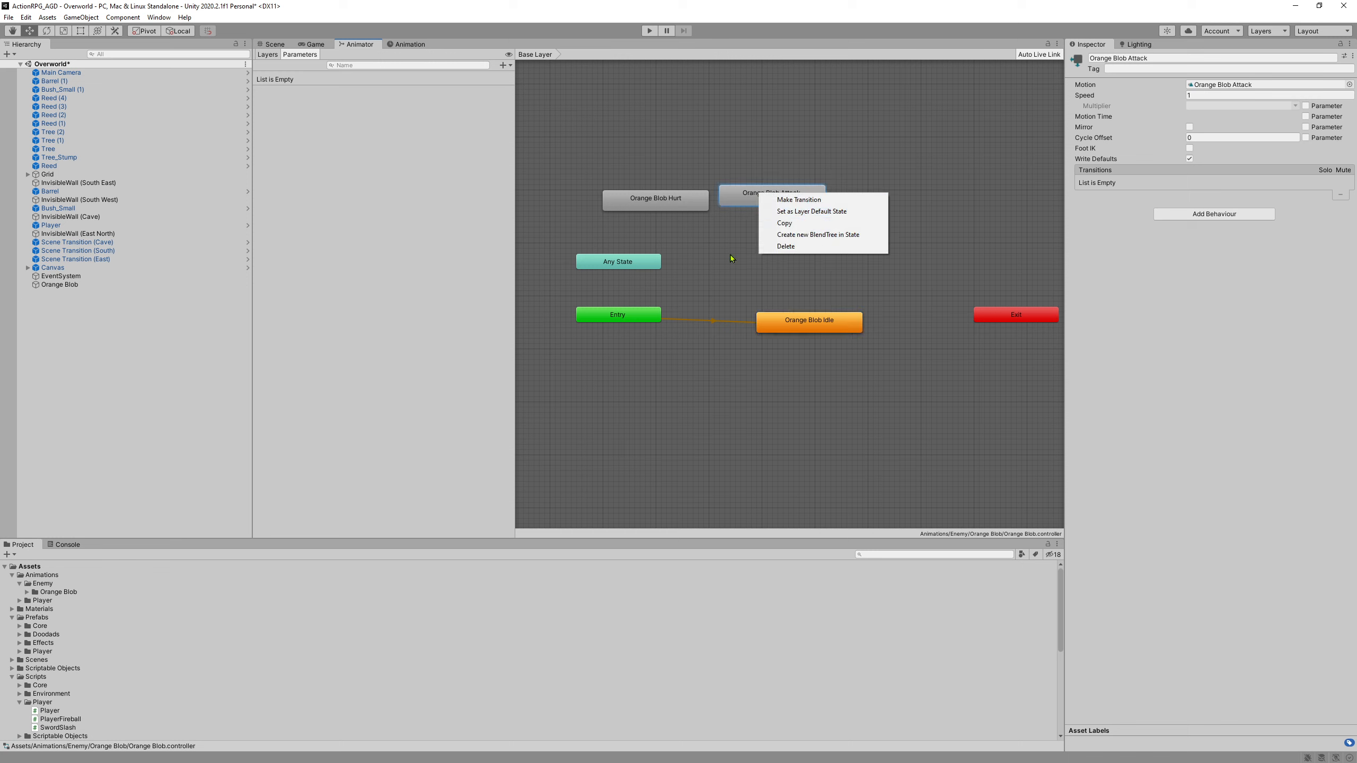
click(812, 211)
right_click(803, 322)
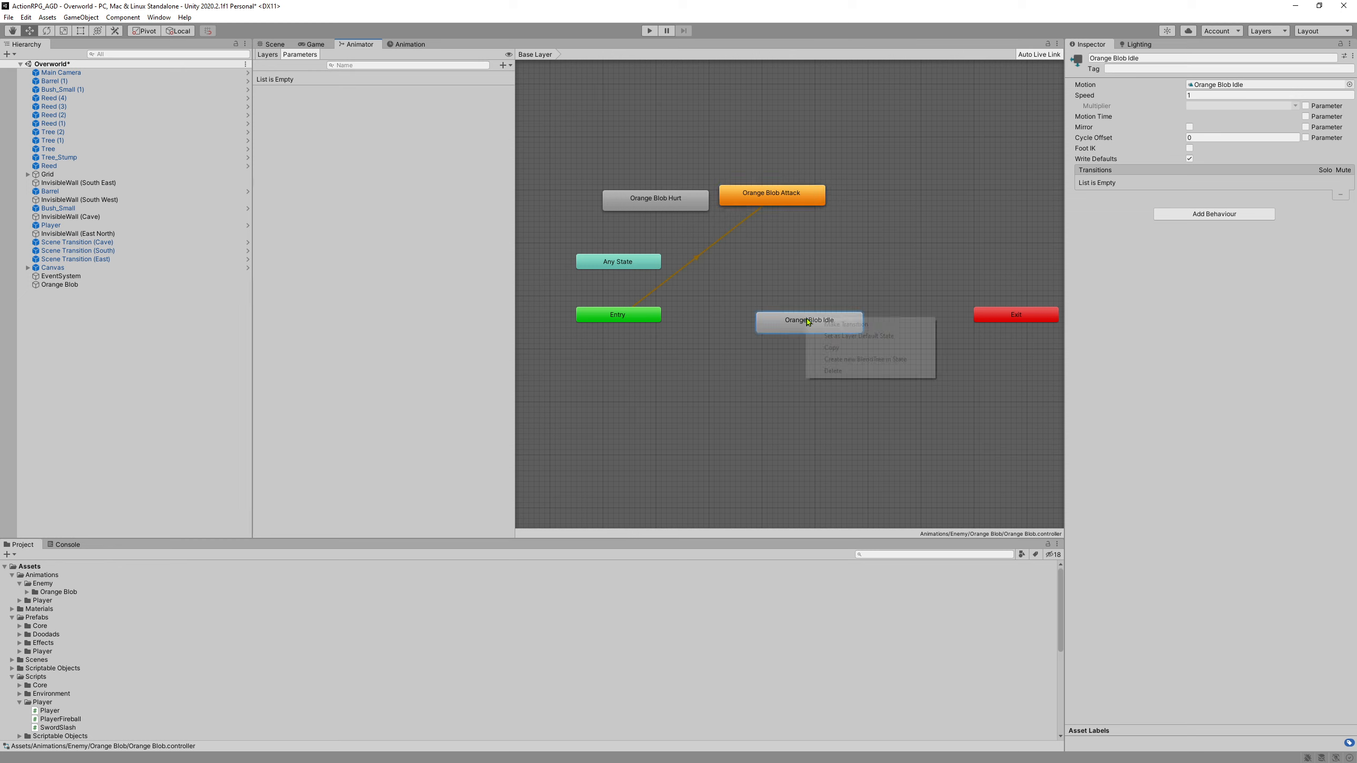
click(847, 337)
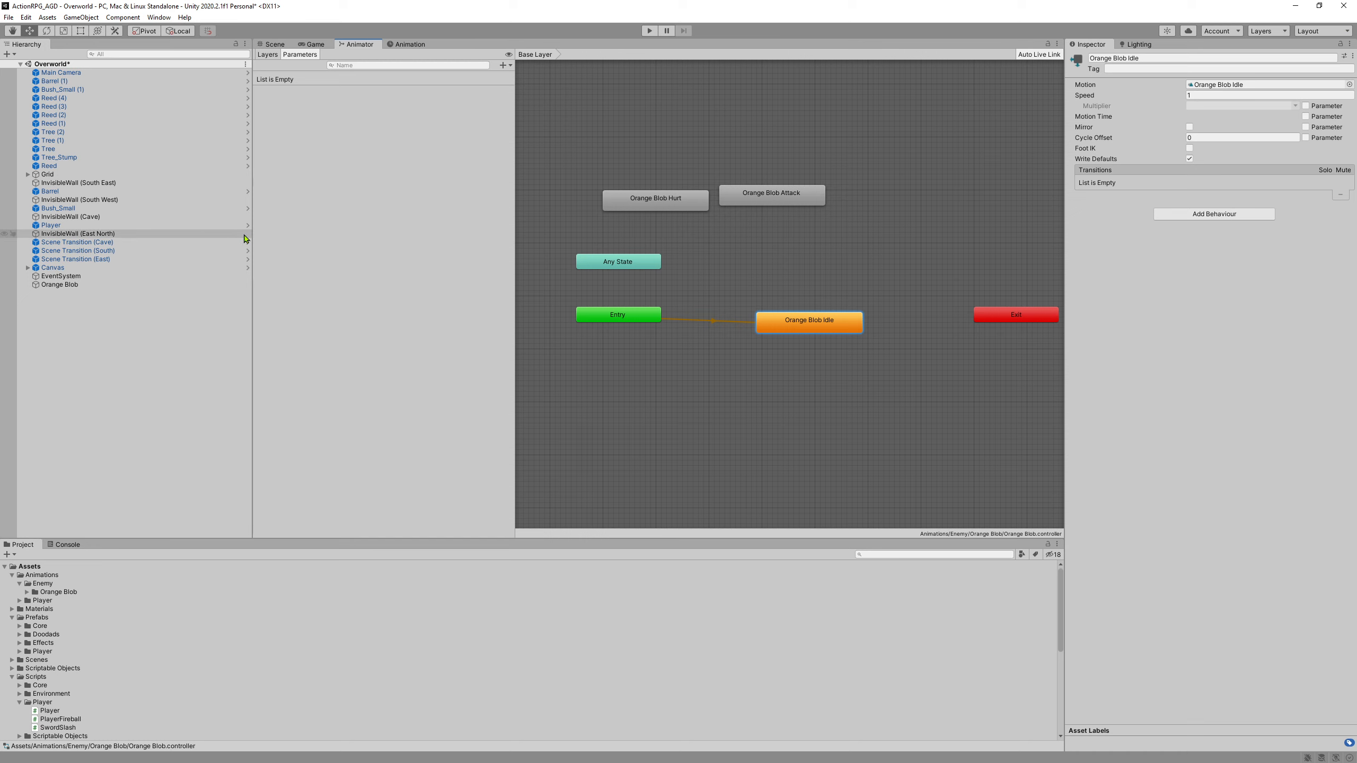
Step: Nudge the Orange Blob Idle state slightly below Entry, and add a trigger parameter named Attack and a bool parameter named isHurt
drag(812, 331, 796, 325)
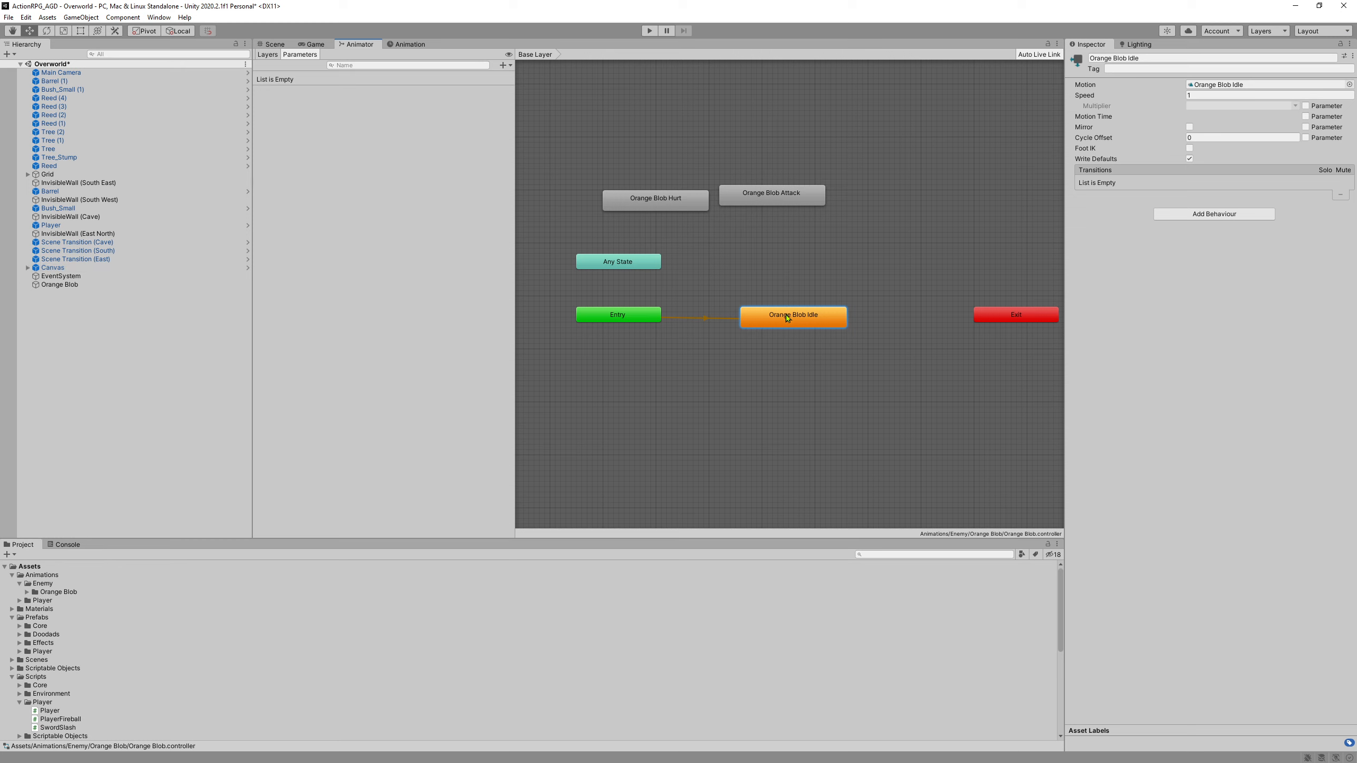
drag(785, 316, 791, 332)
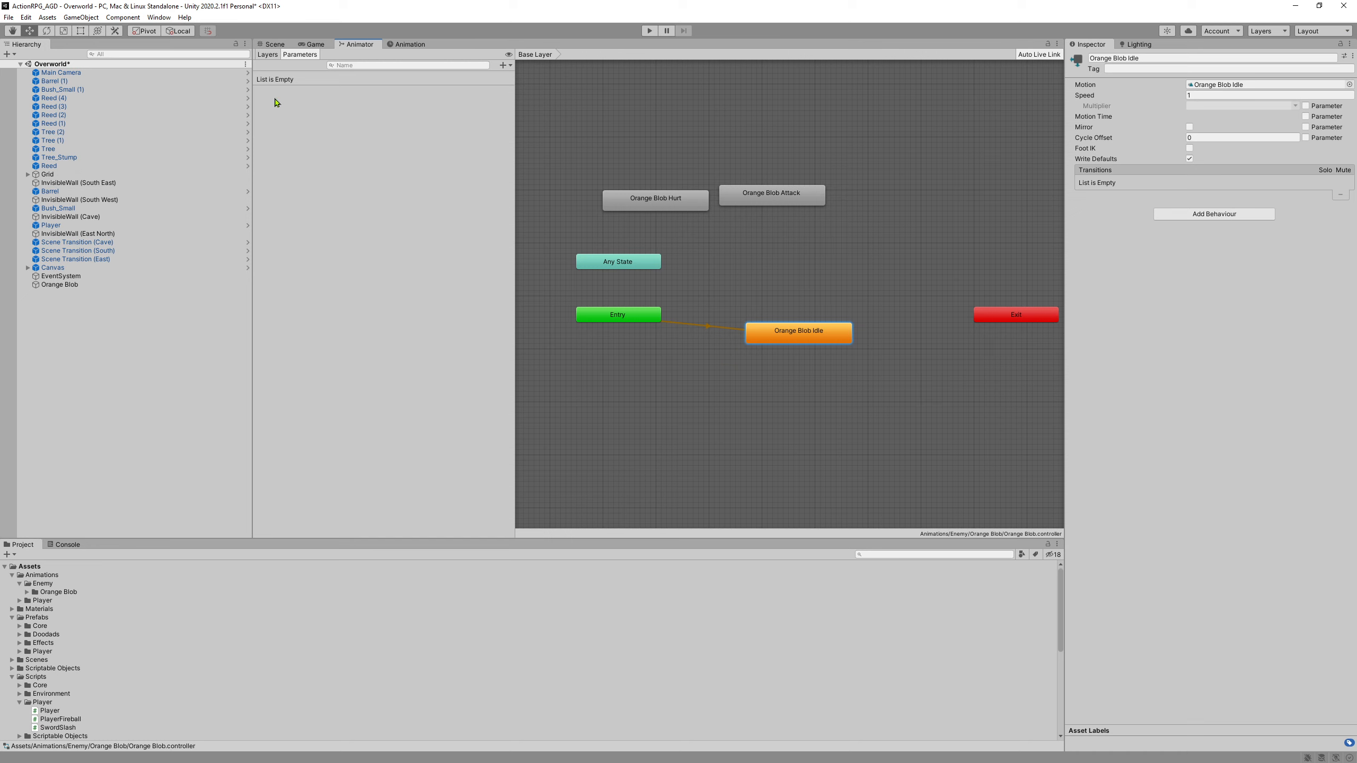
click(503, 65)
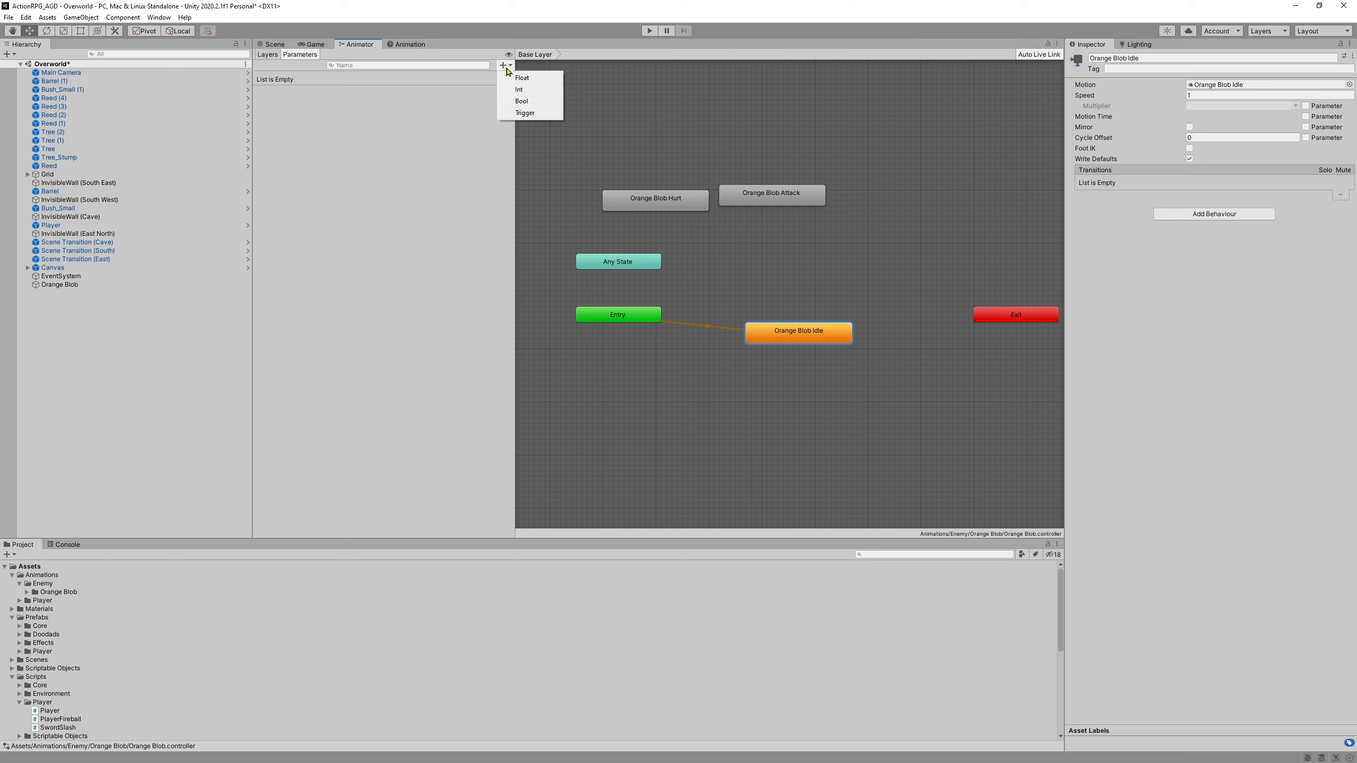
click(550, 118)
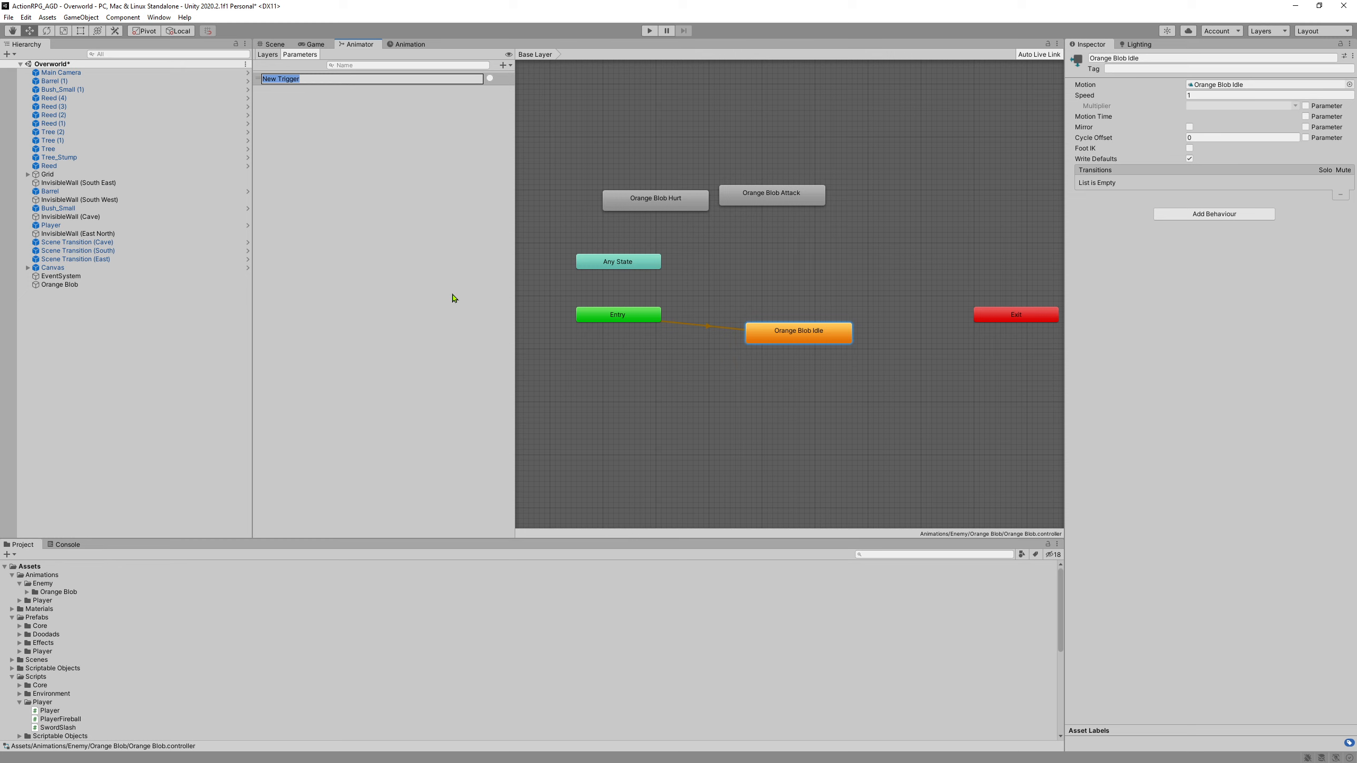
text(Attack)
key(Return)
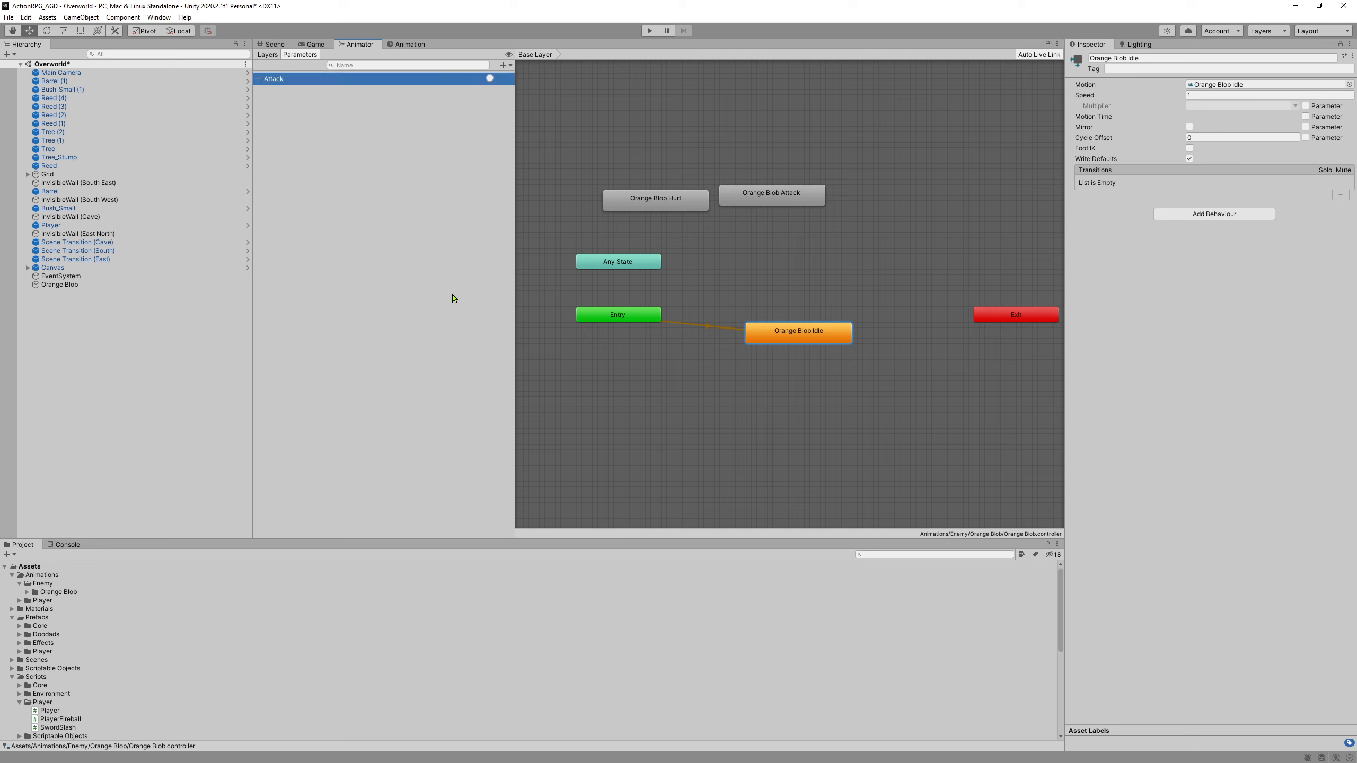
click(504, 65)
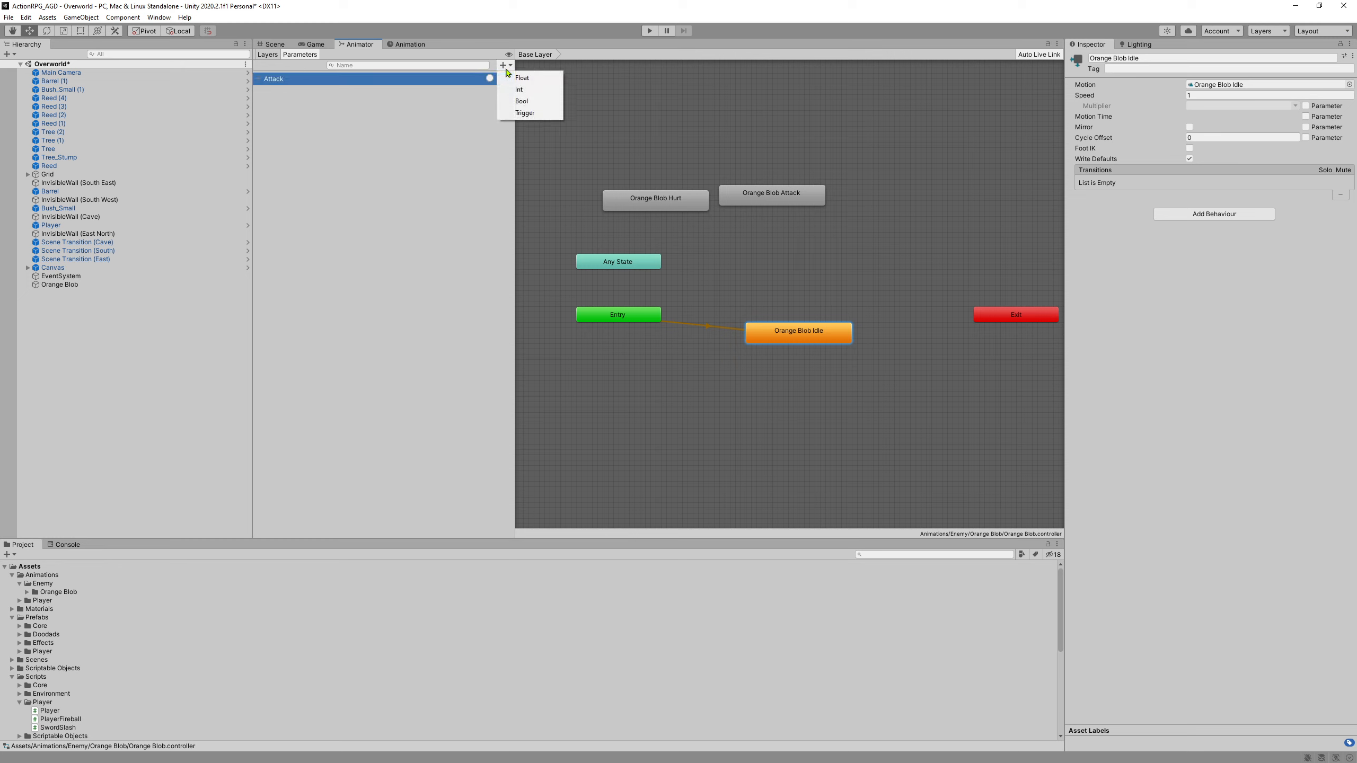
click(522, 101)
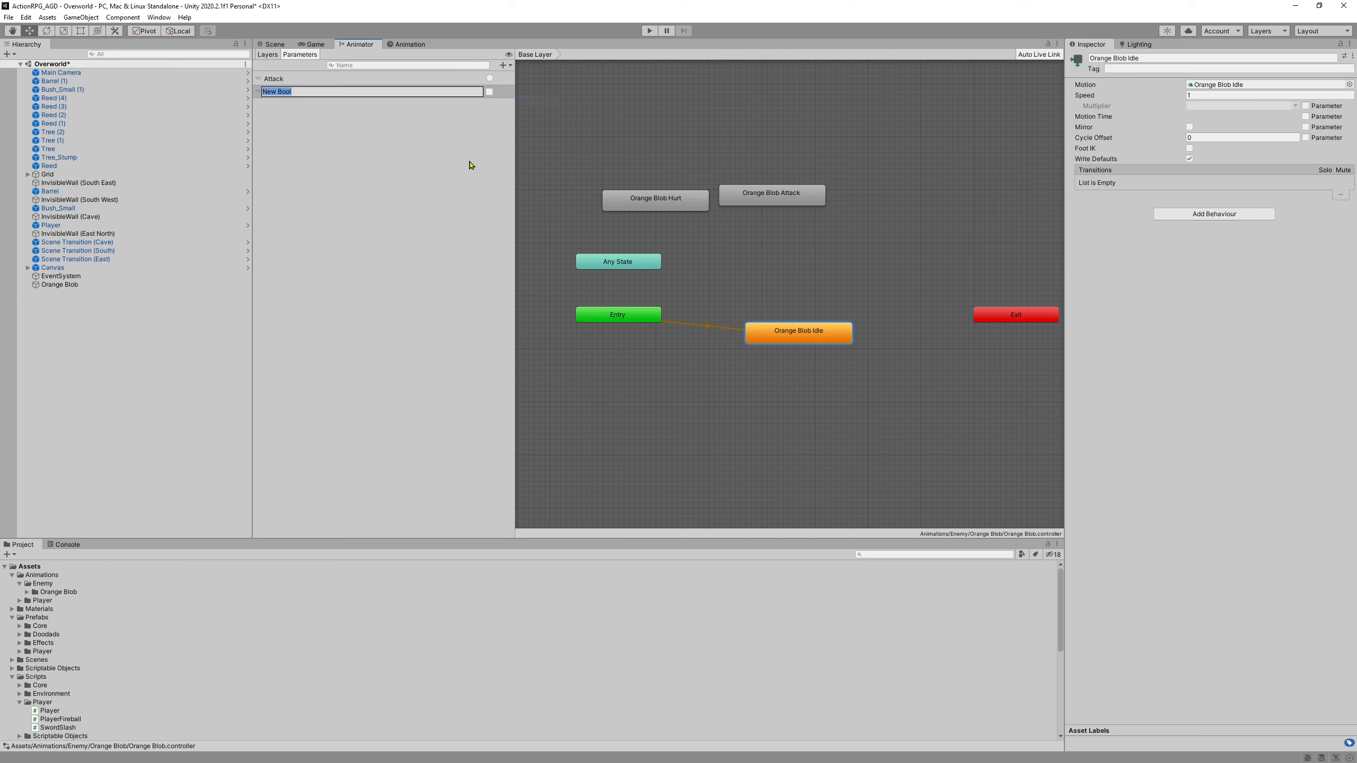
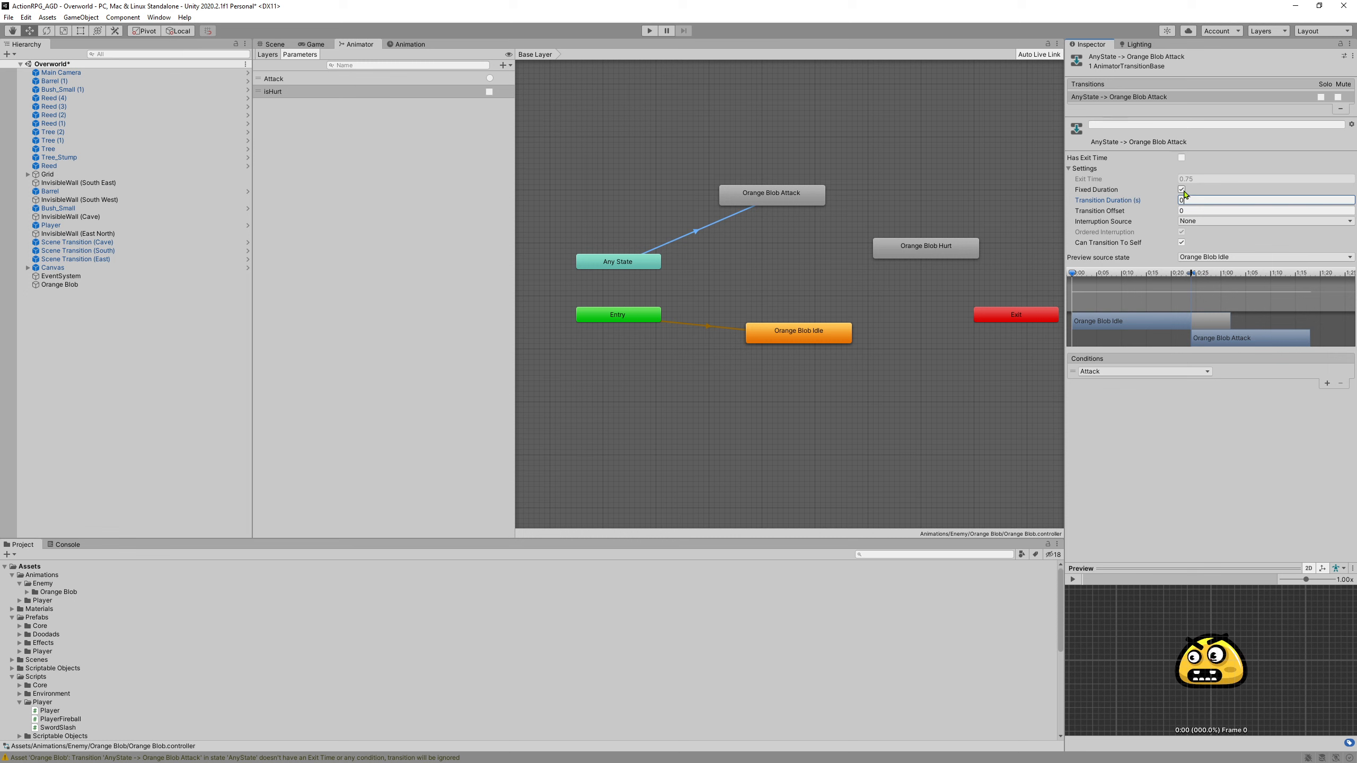
Step: Move the Orange Blob Attack state slightly closer to Any State and make a transition from it to Orange Blob Idle
click(822, 202)
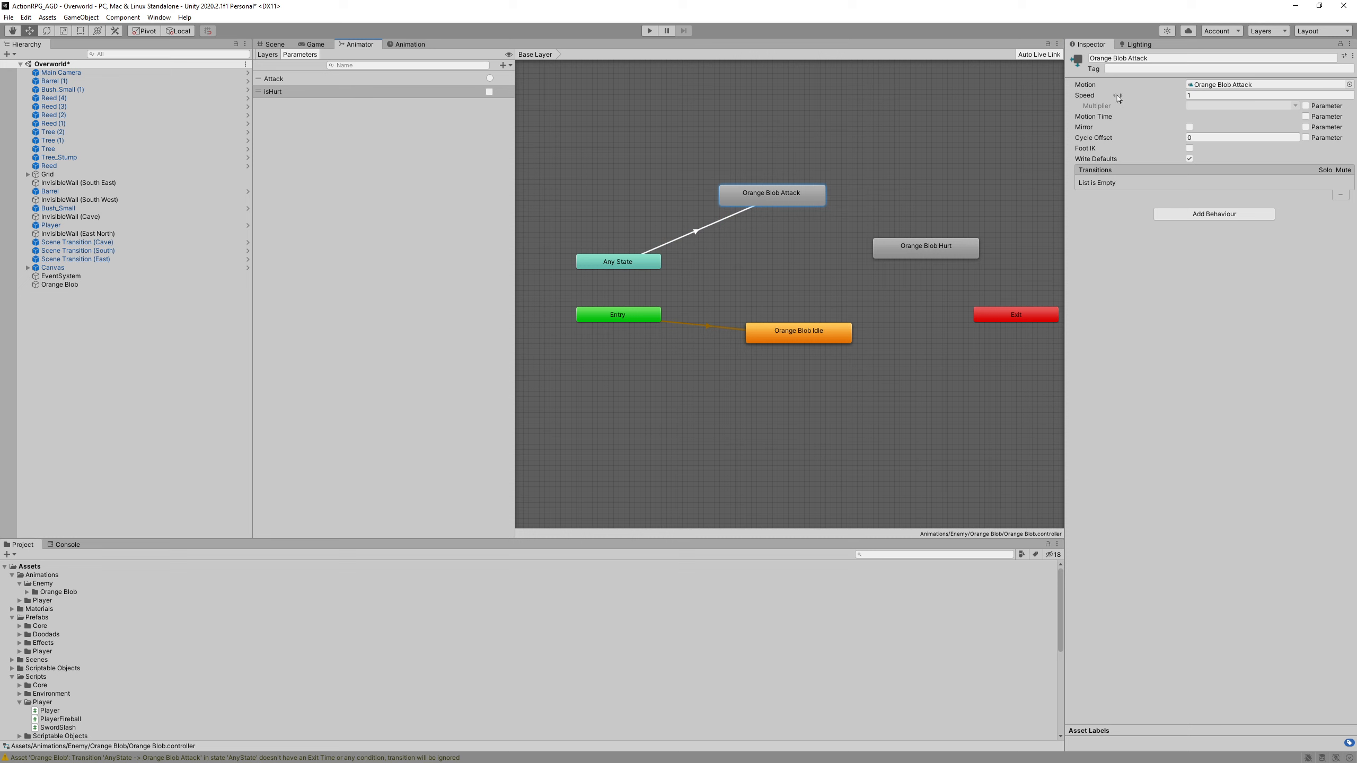
click(1203, 95)
drag(781, 199, 745, 204)
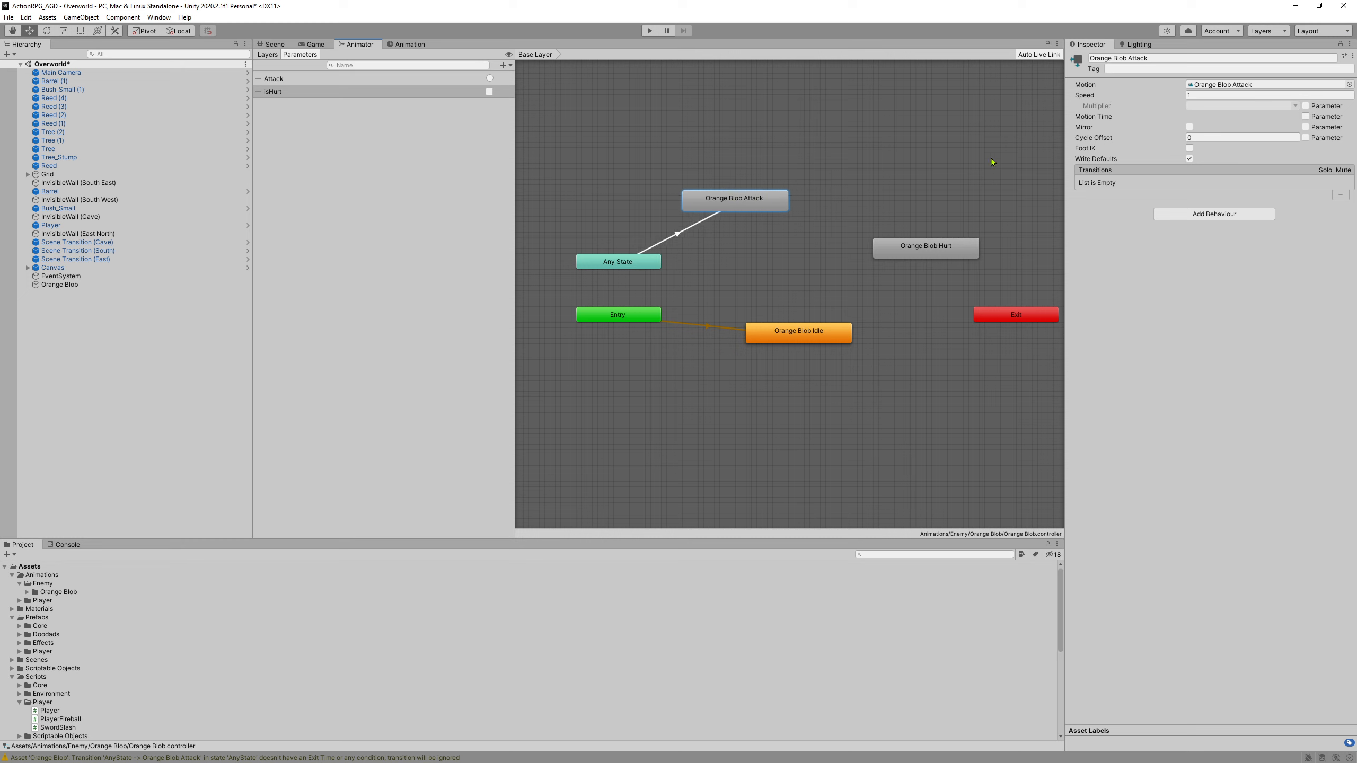
click(1190, 94)
key(BackSpace)
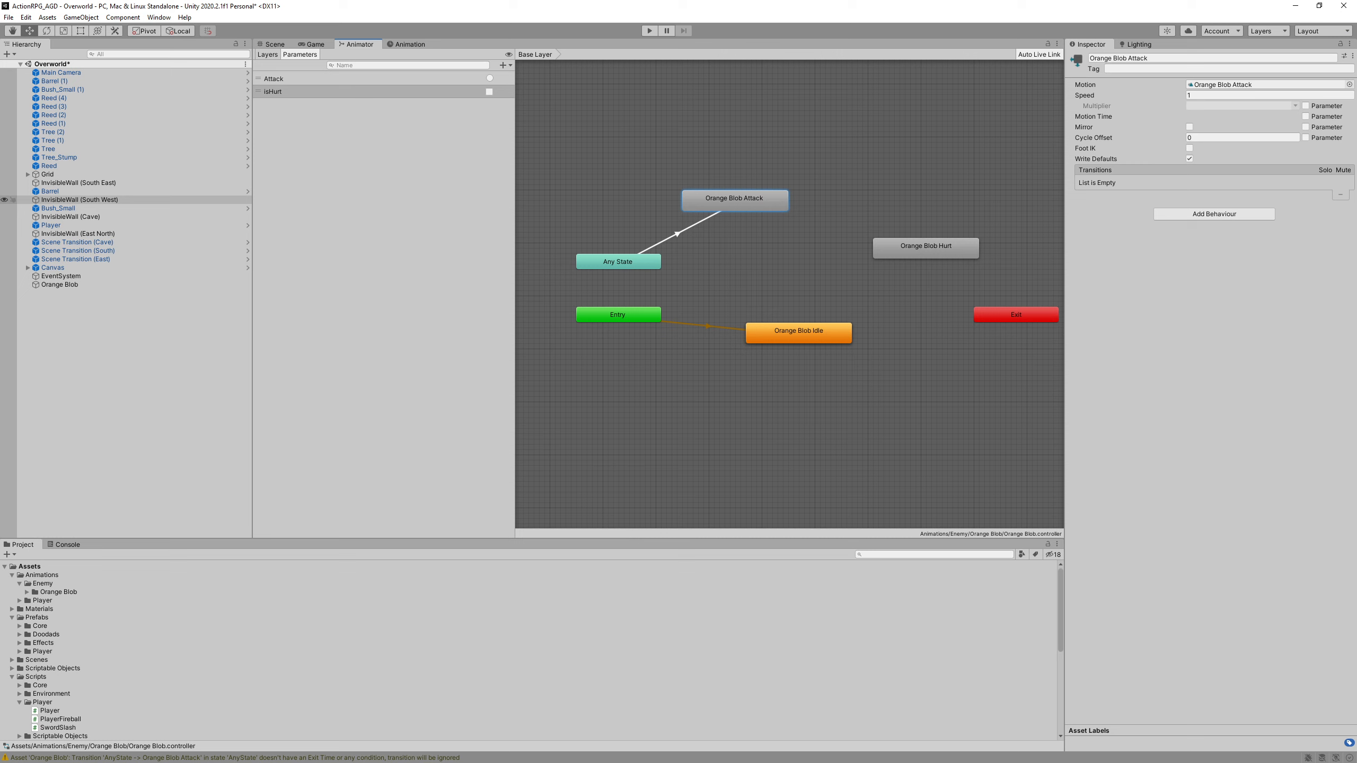
right_click(716, 202)
click(764, 201)
click(811, 335)
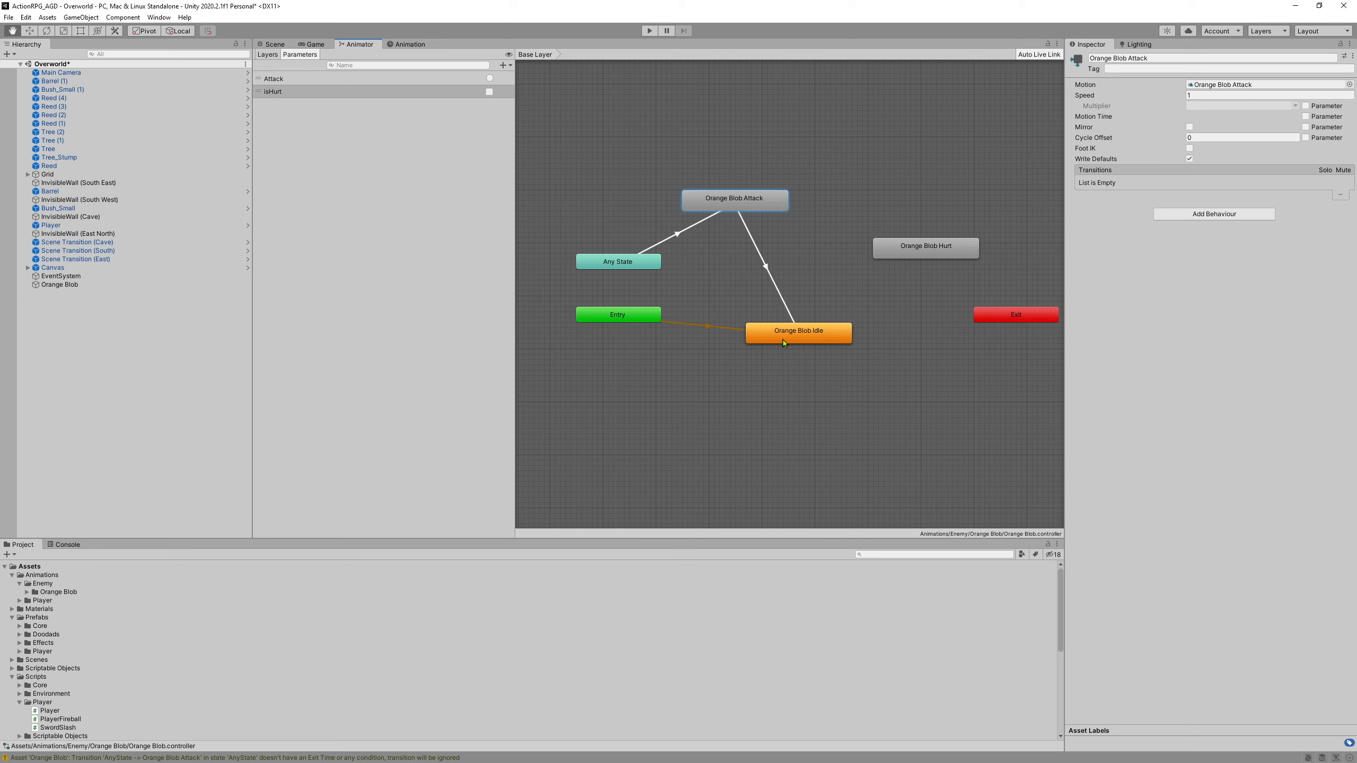
Step: Set the Orange Blob Attack to Orange Blob Idle transition's exit time to 1 and its transition duration to 0
click(769, 283)
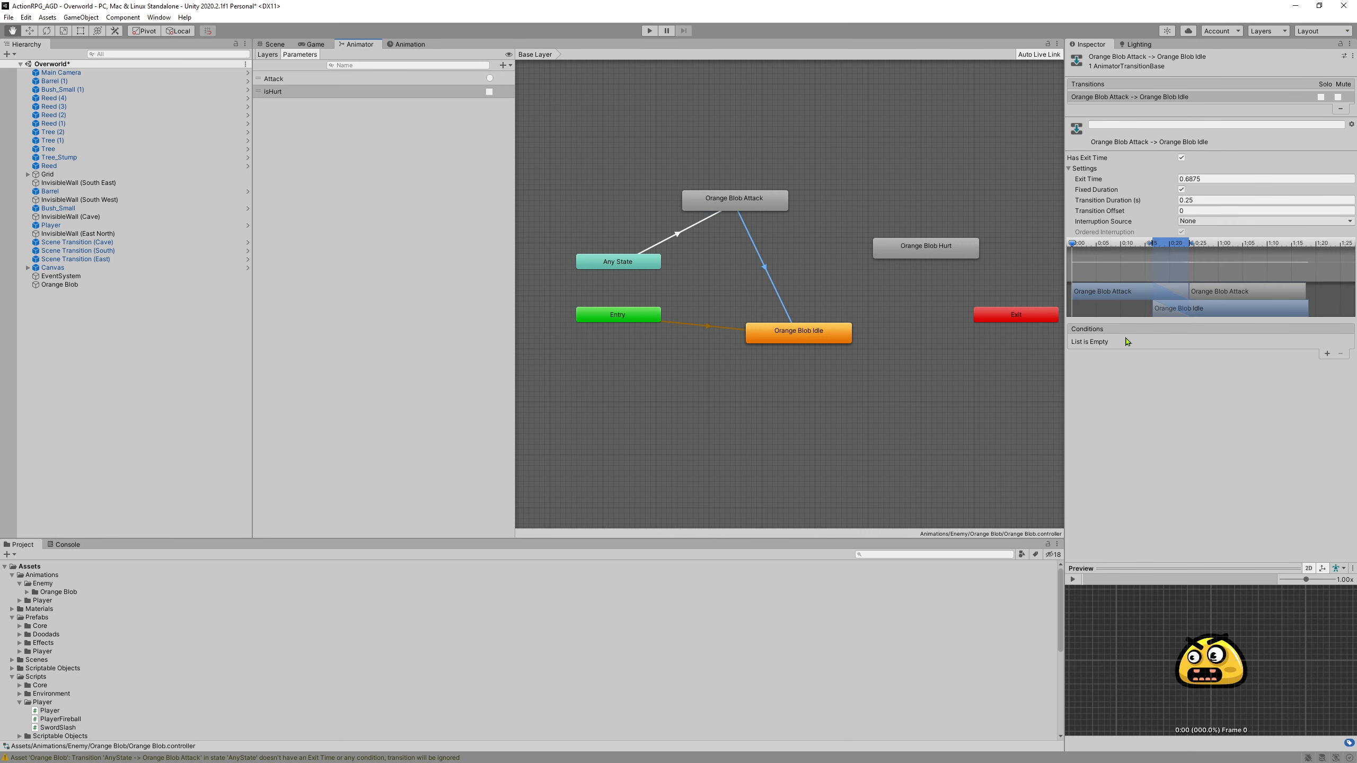
click(762, 201)
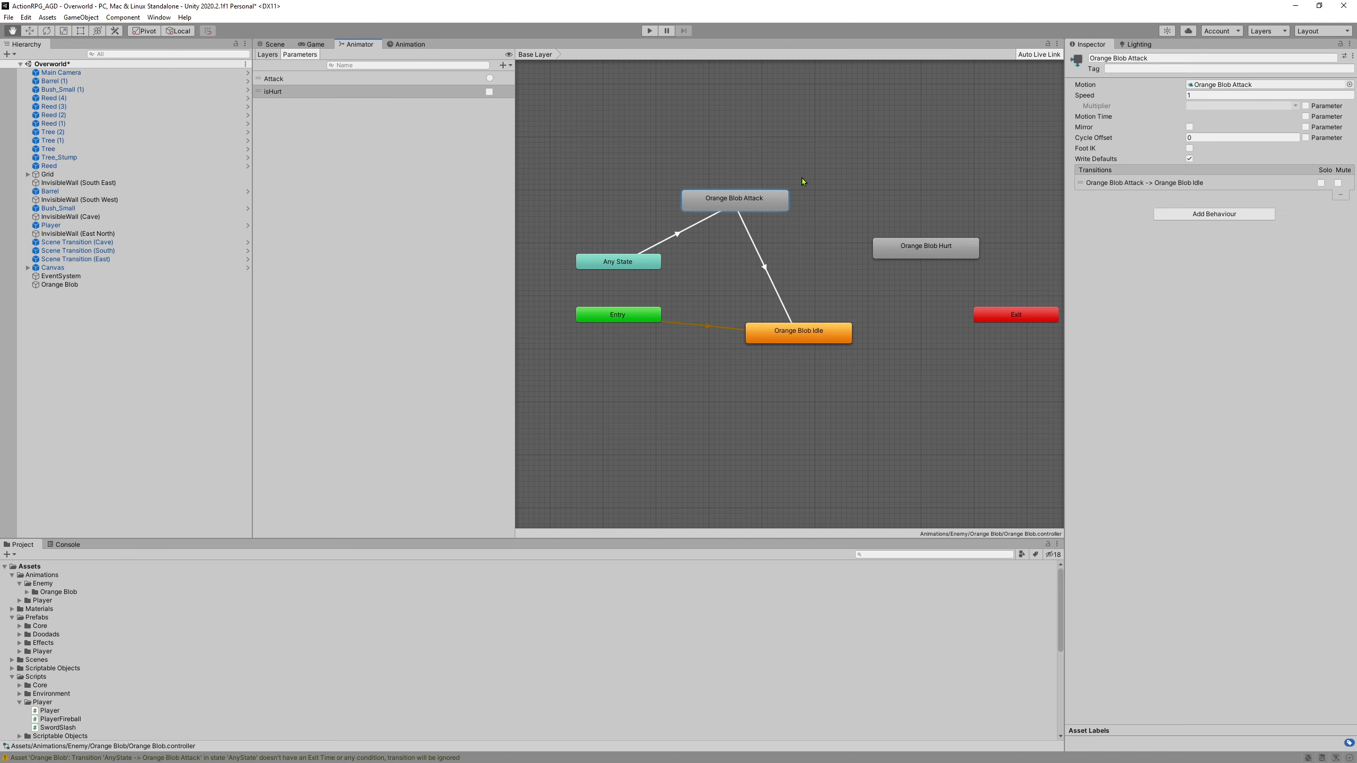
click(765, 273)
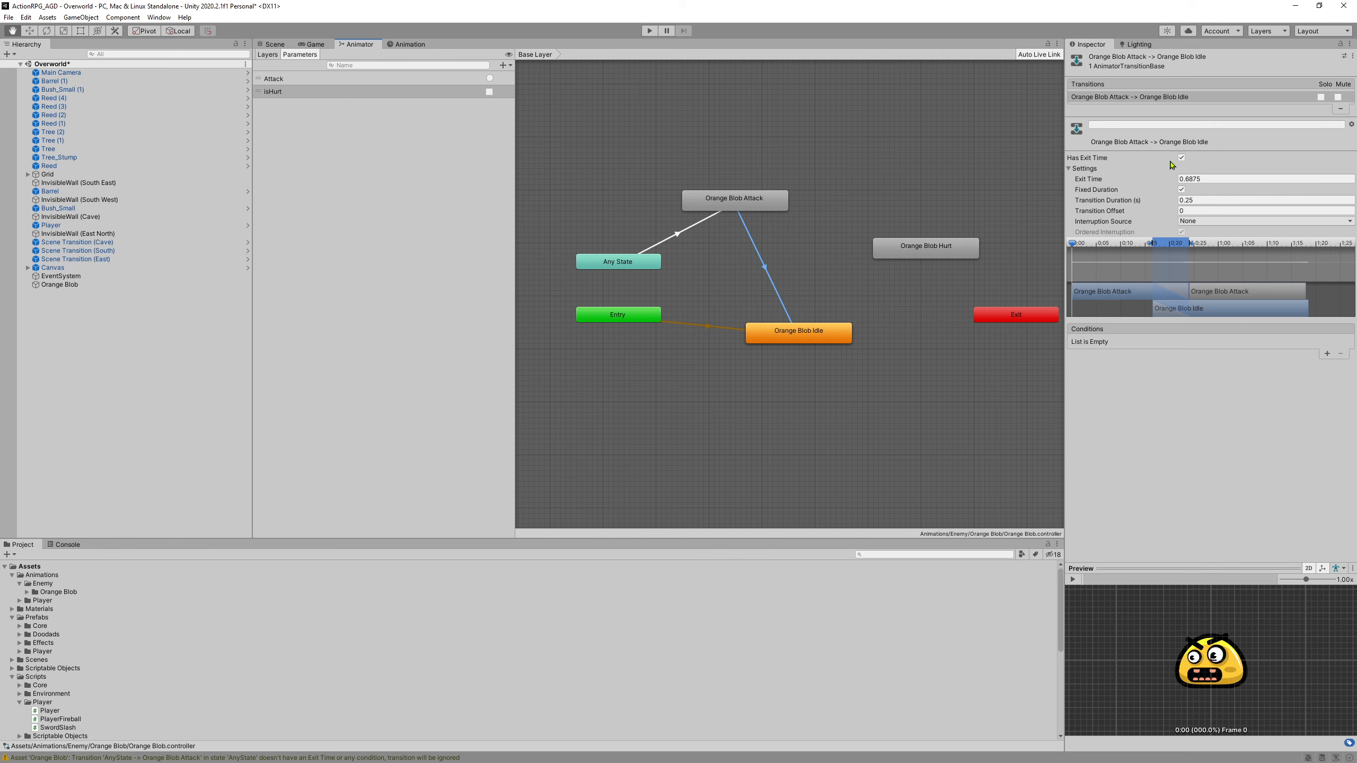
click(1208, 176)
text(1)
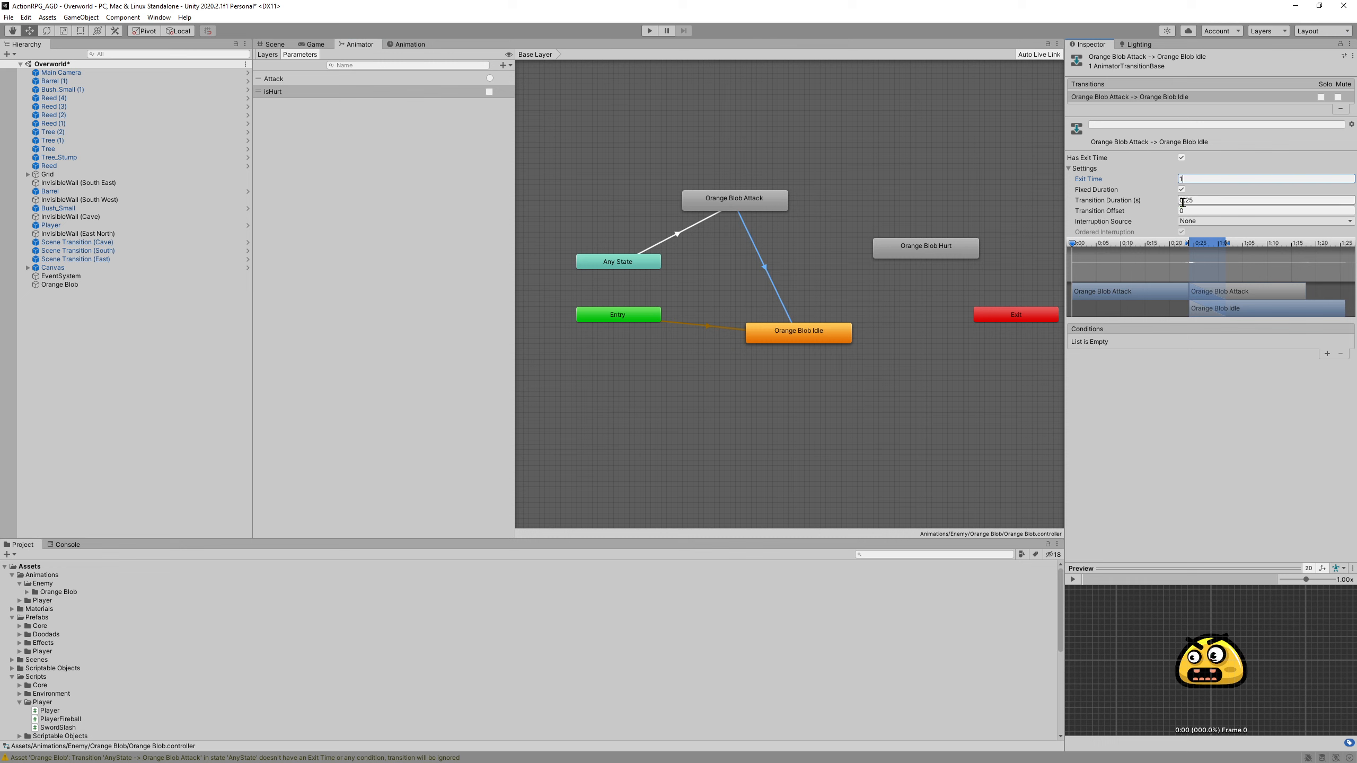
key(Tab)
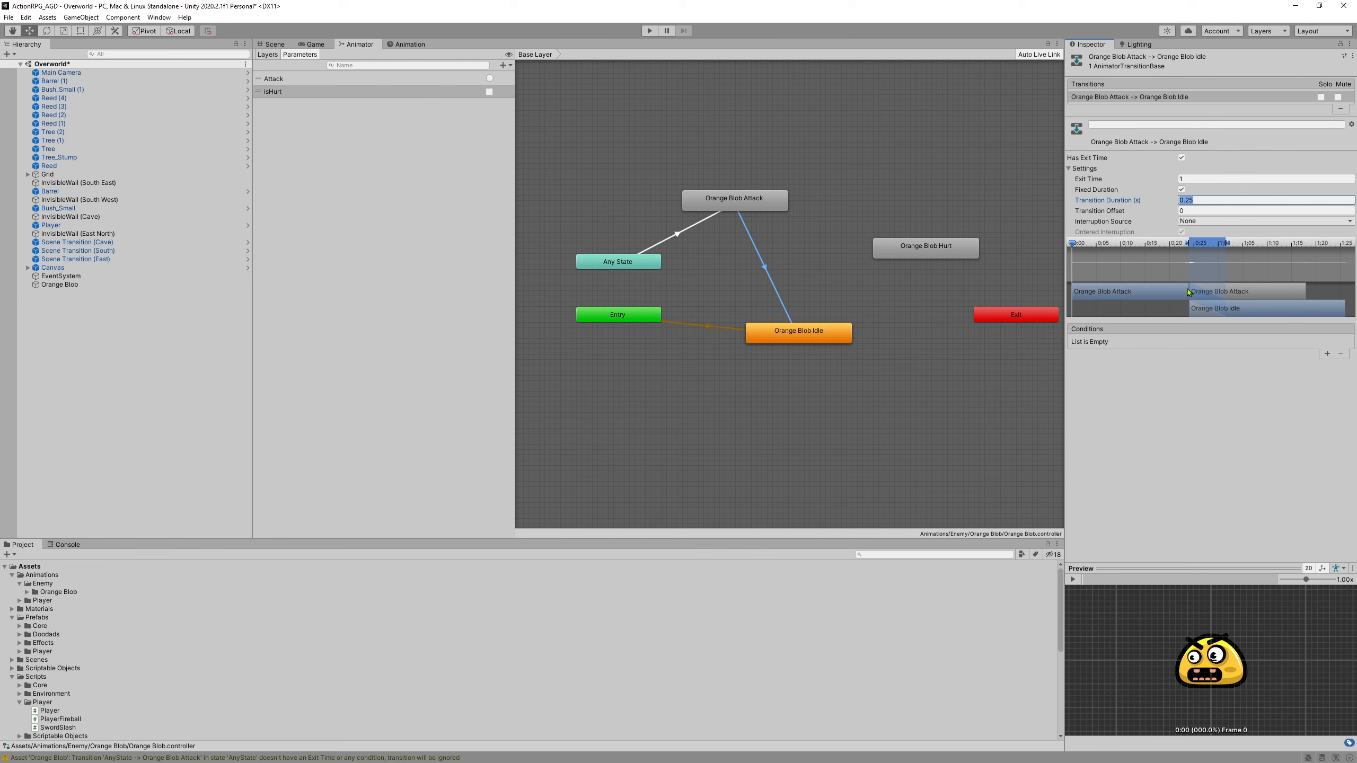
text(0)
click(1195, 408)
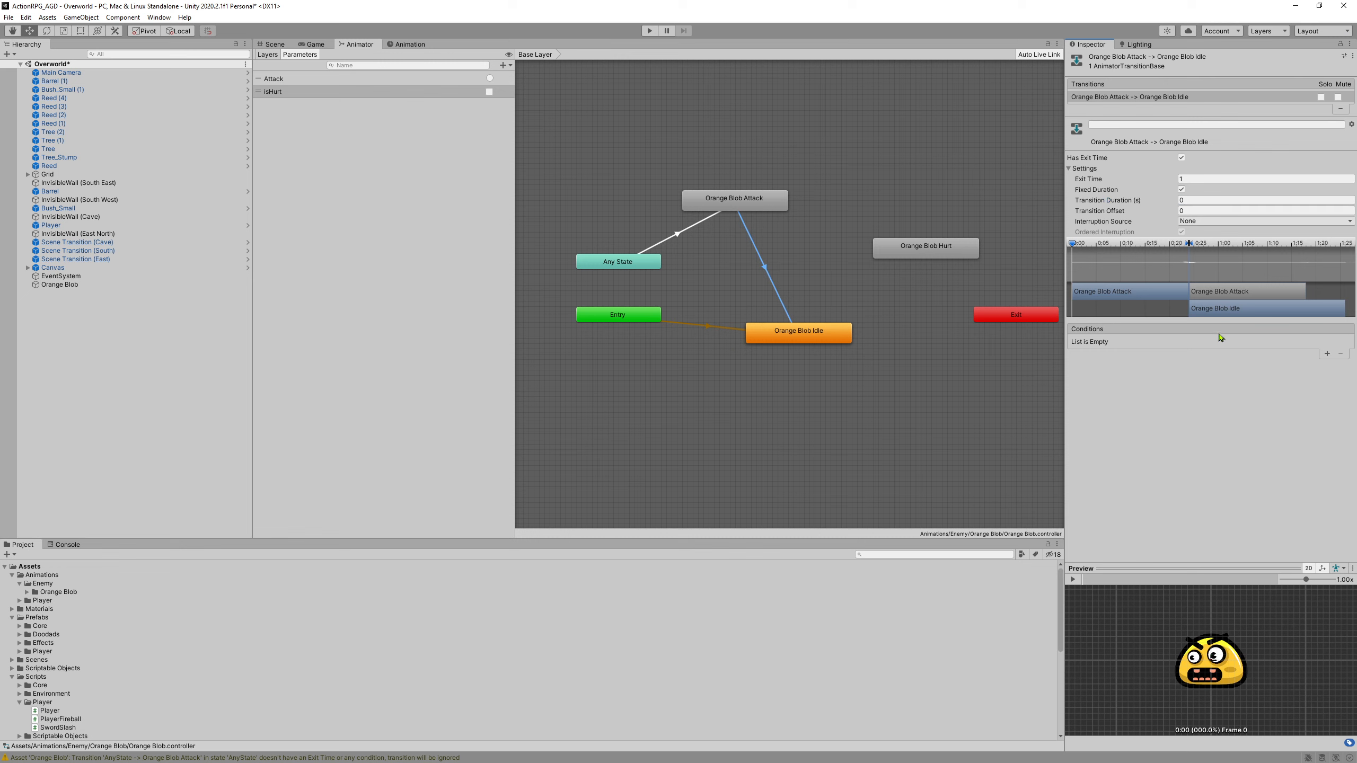
click(749, 203)
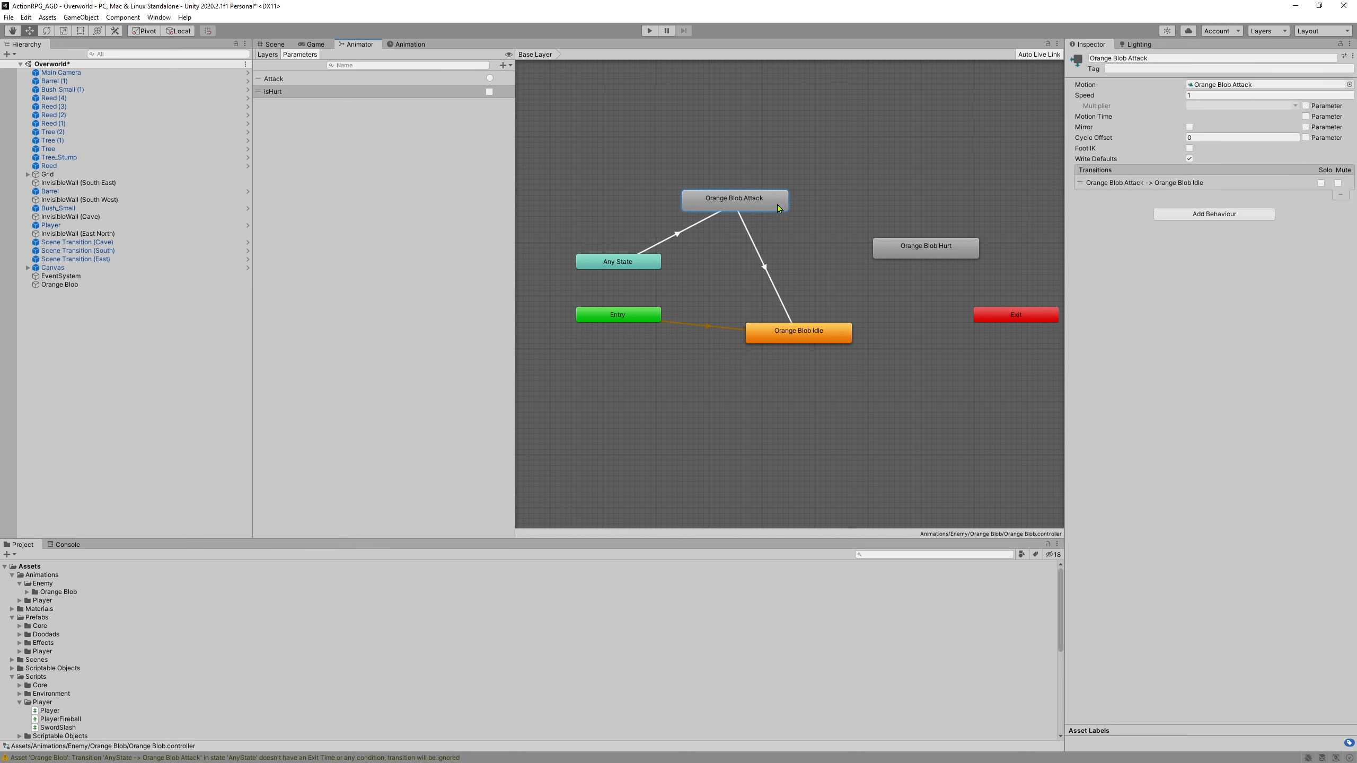
click(758, 250)
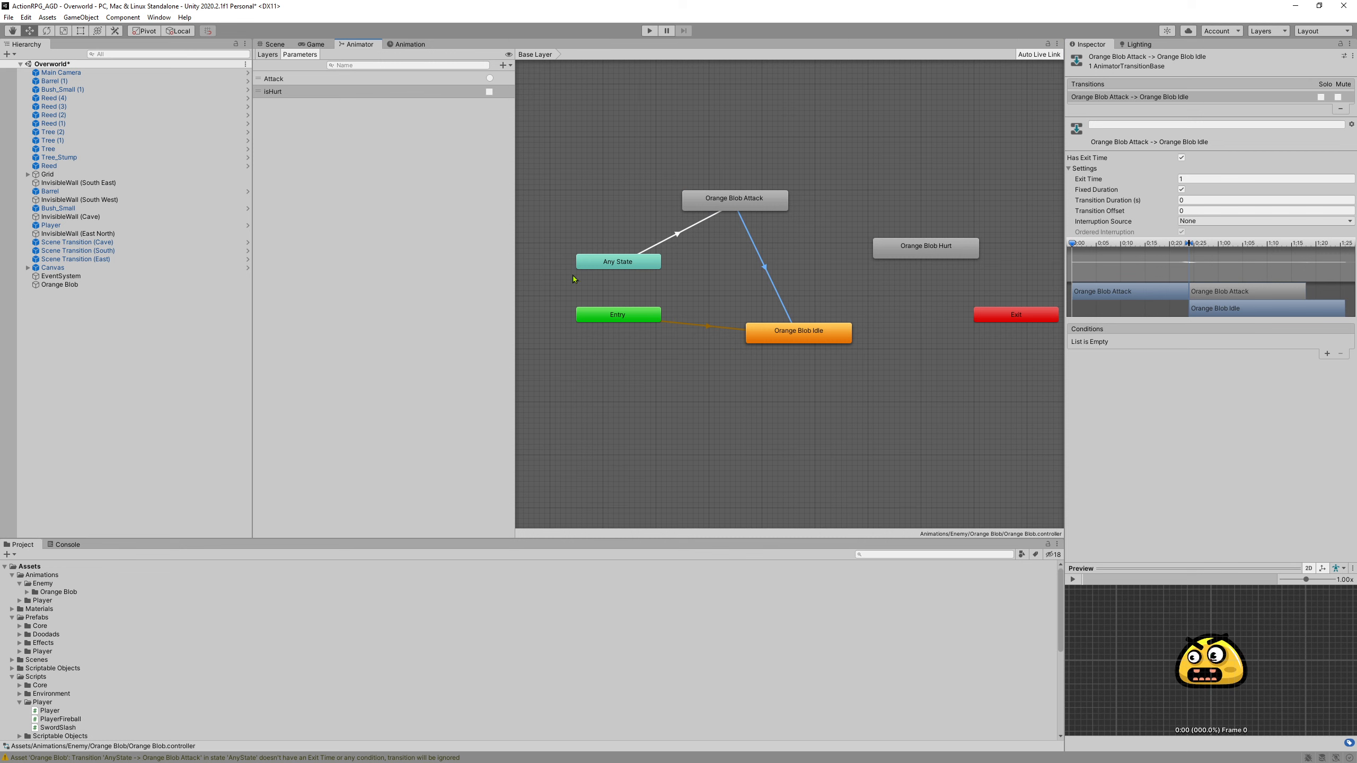
Step: Move the Orange Blob Hurt state closer to Any State and make a transition from Any State to it
drag(955, 252, 907, 258)
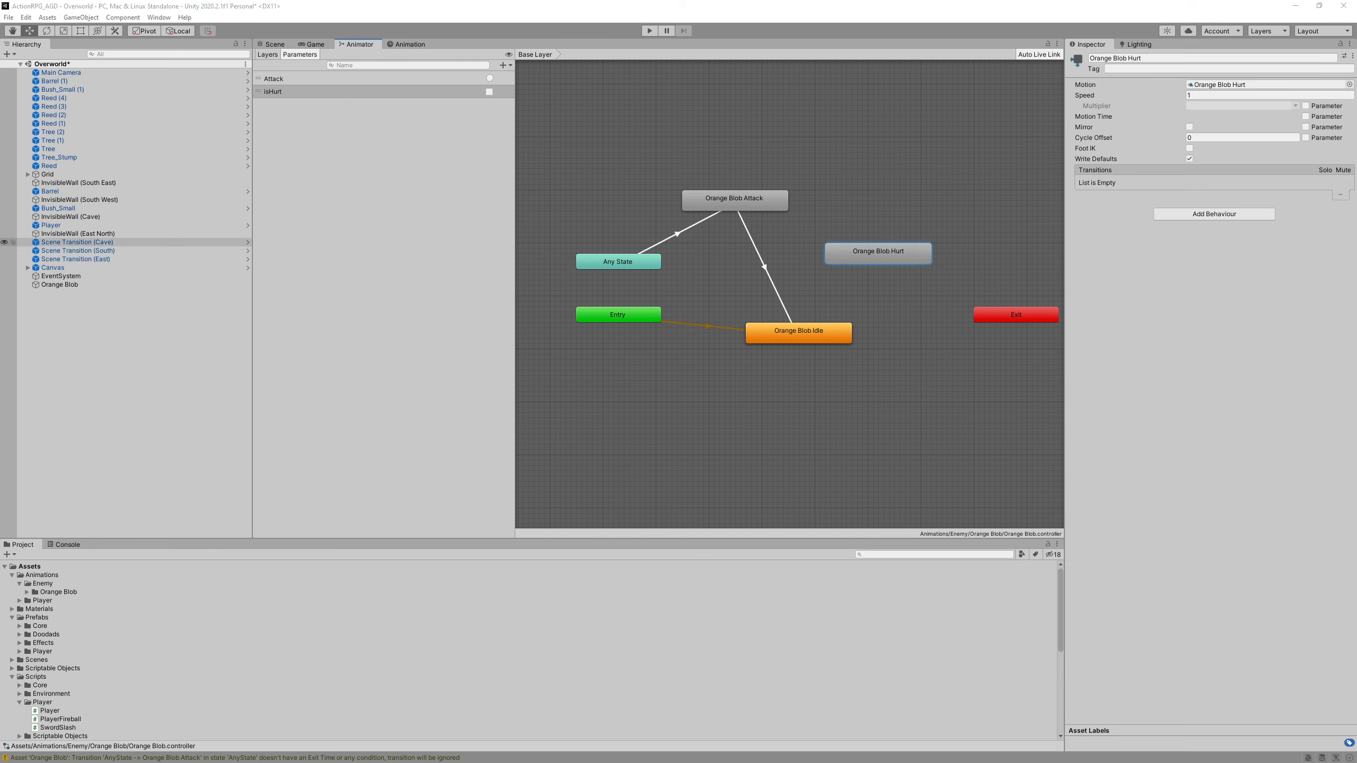
click(648, 262)
right_click(620, 265)
click(644, 269)
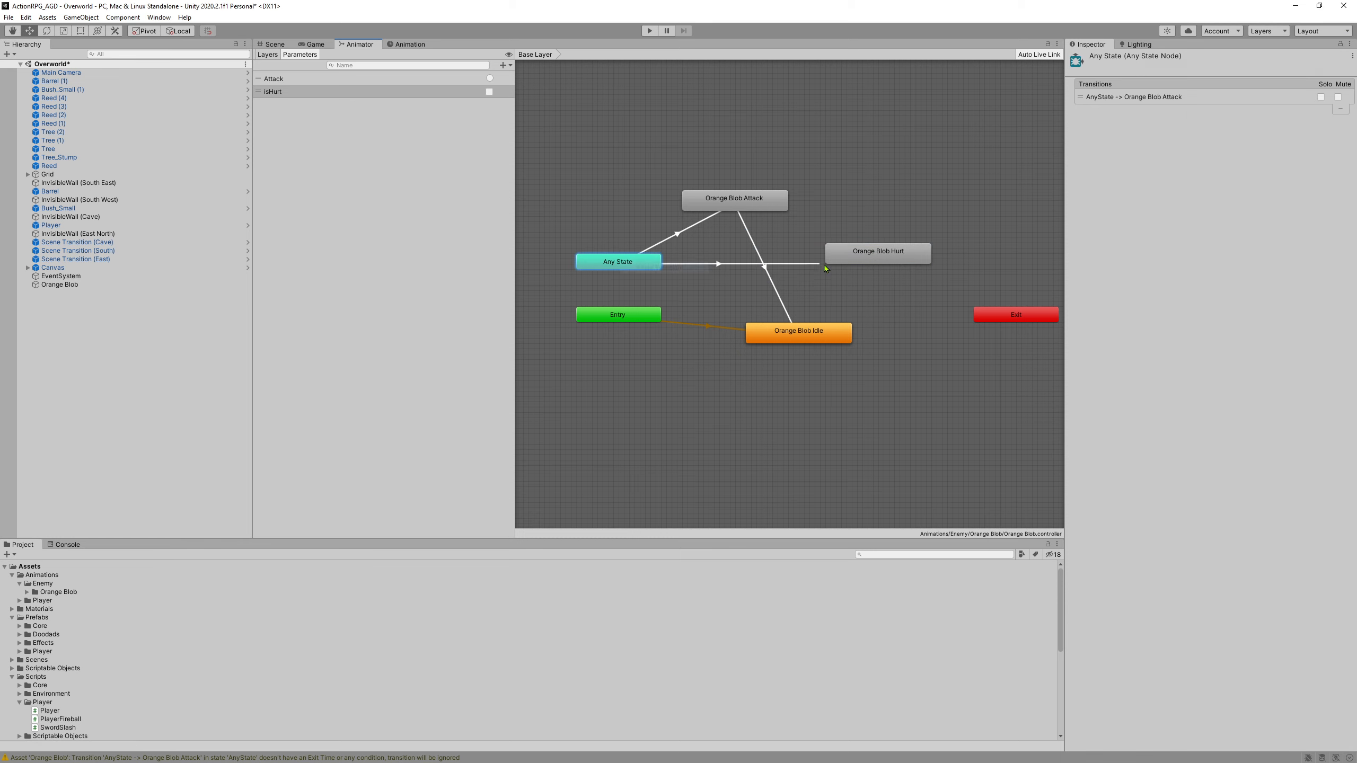
click(872, 256)
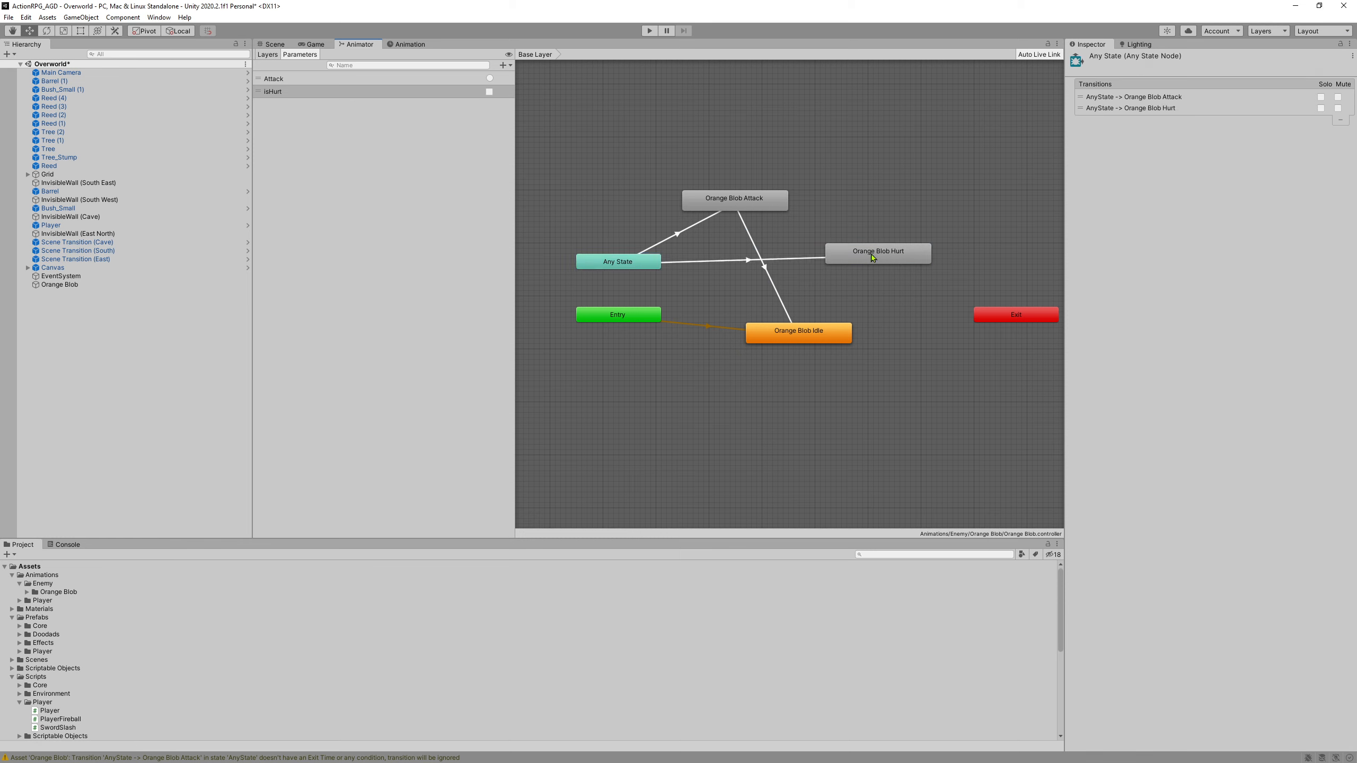
Step: Give the Any State to Orange Blob Hurt transition an isHurt true condition and a transition duration of 0
click(711, 261)
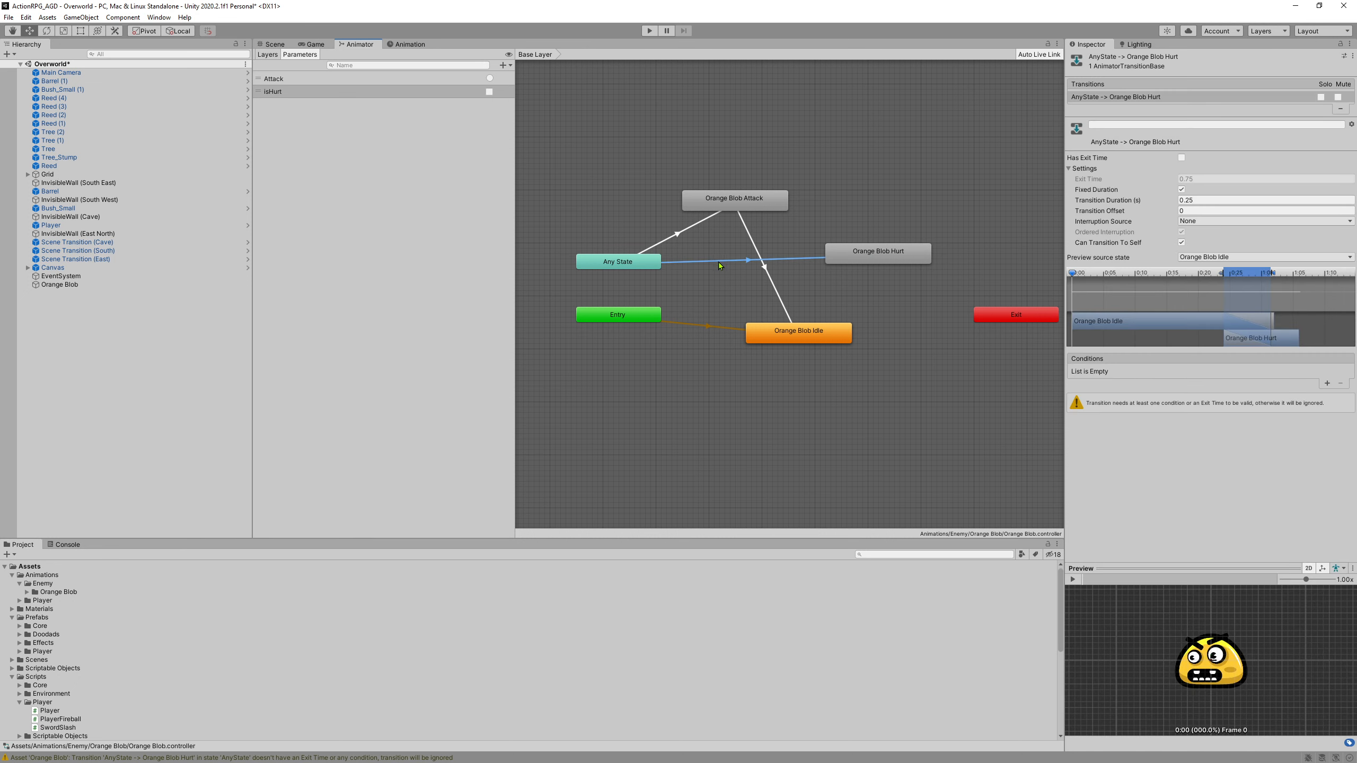
click(1328, 384)
click(1149, 371)
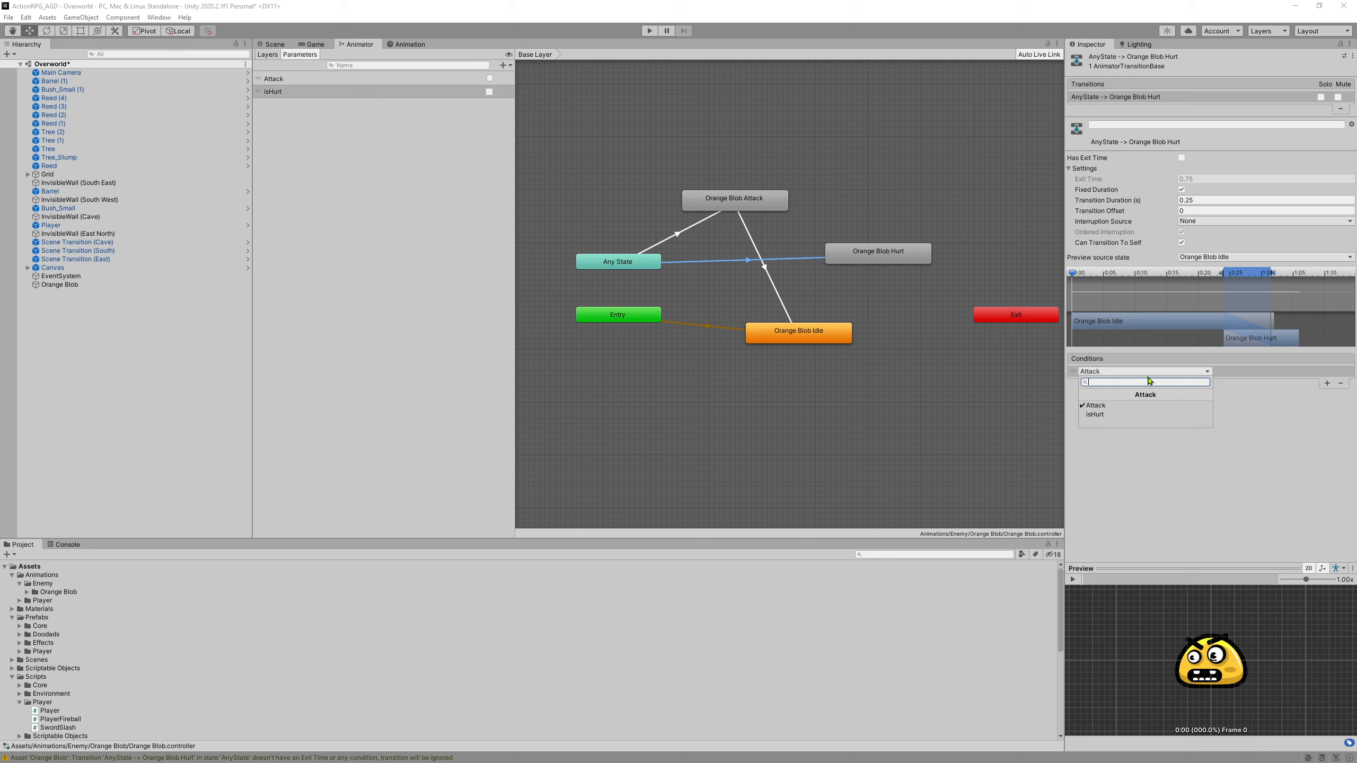
click(1121, 415)
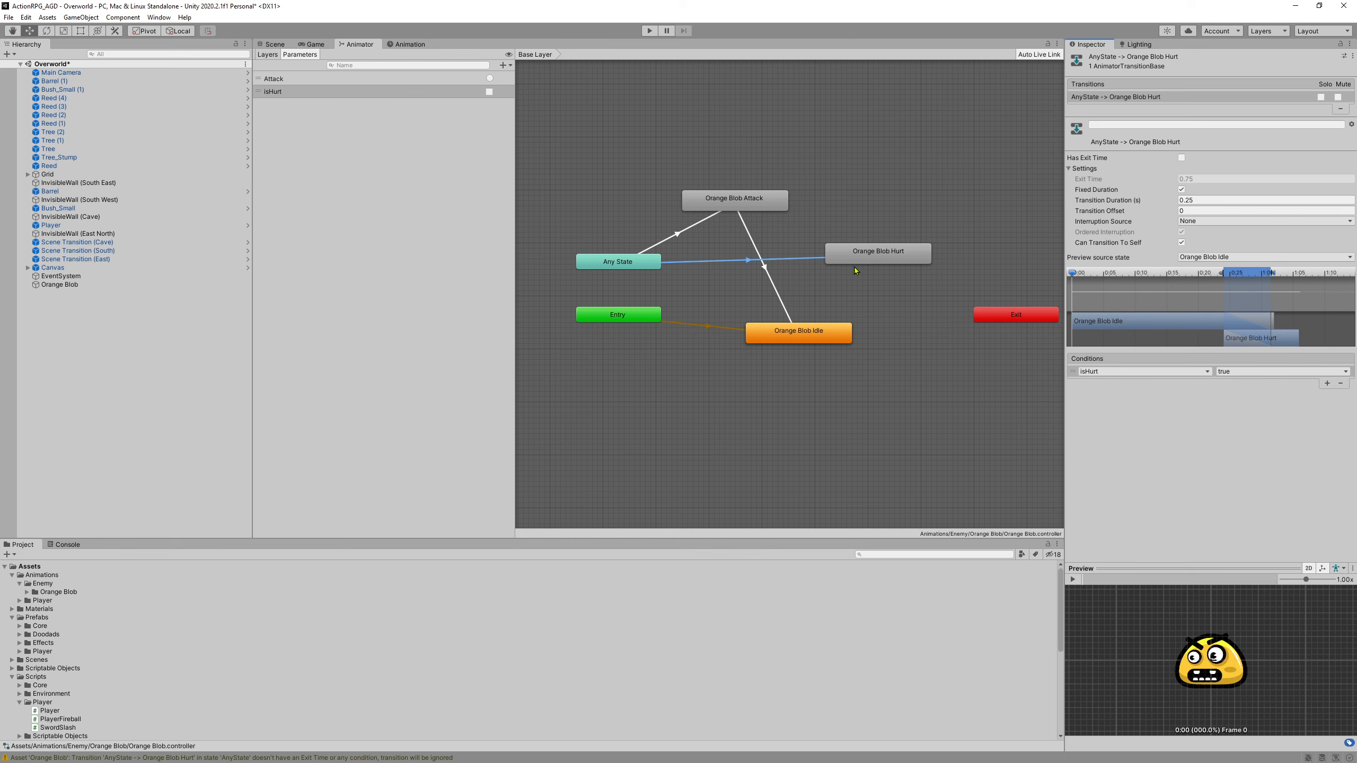
click(1187, 200)
text(0)
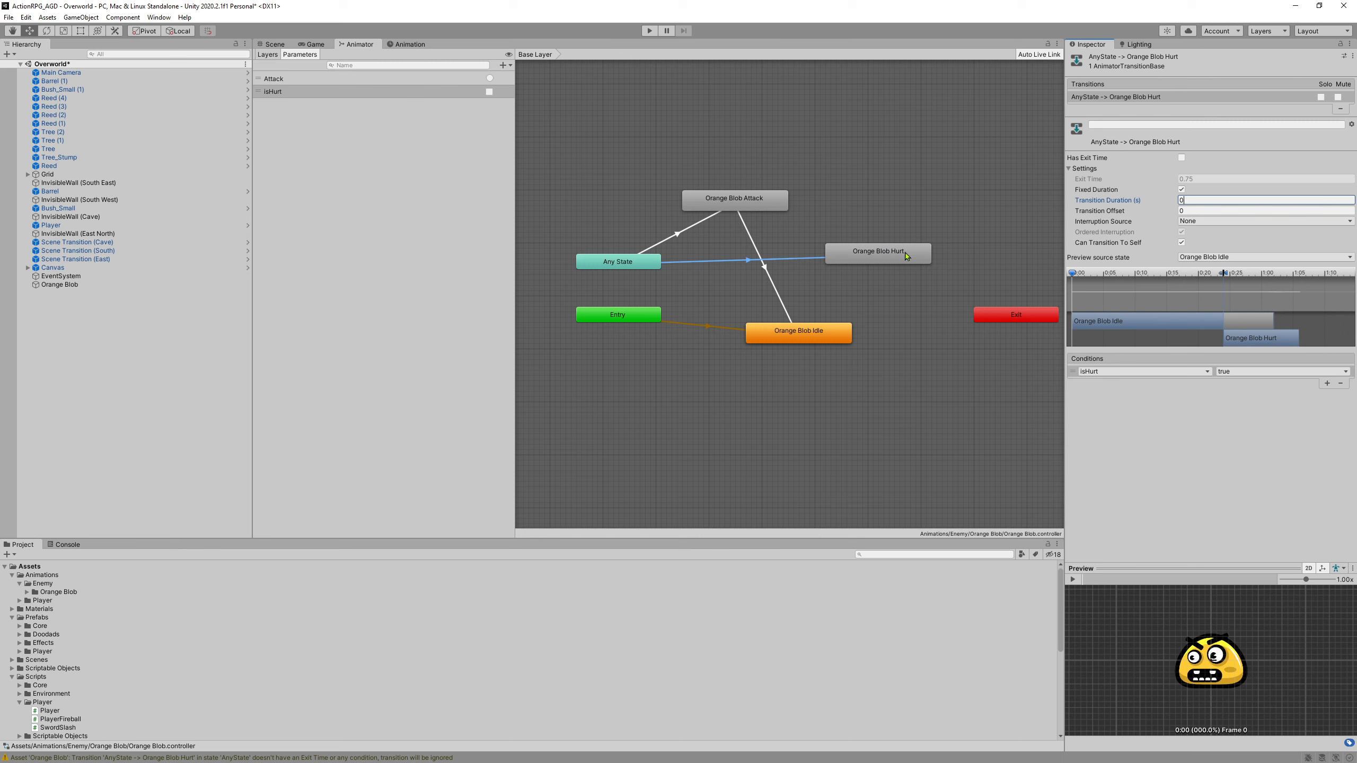
Step: Make a transition from the Orange Blob Hurt state to Orange Blob Idle
click(874, 255)
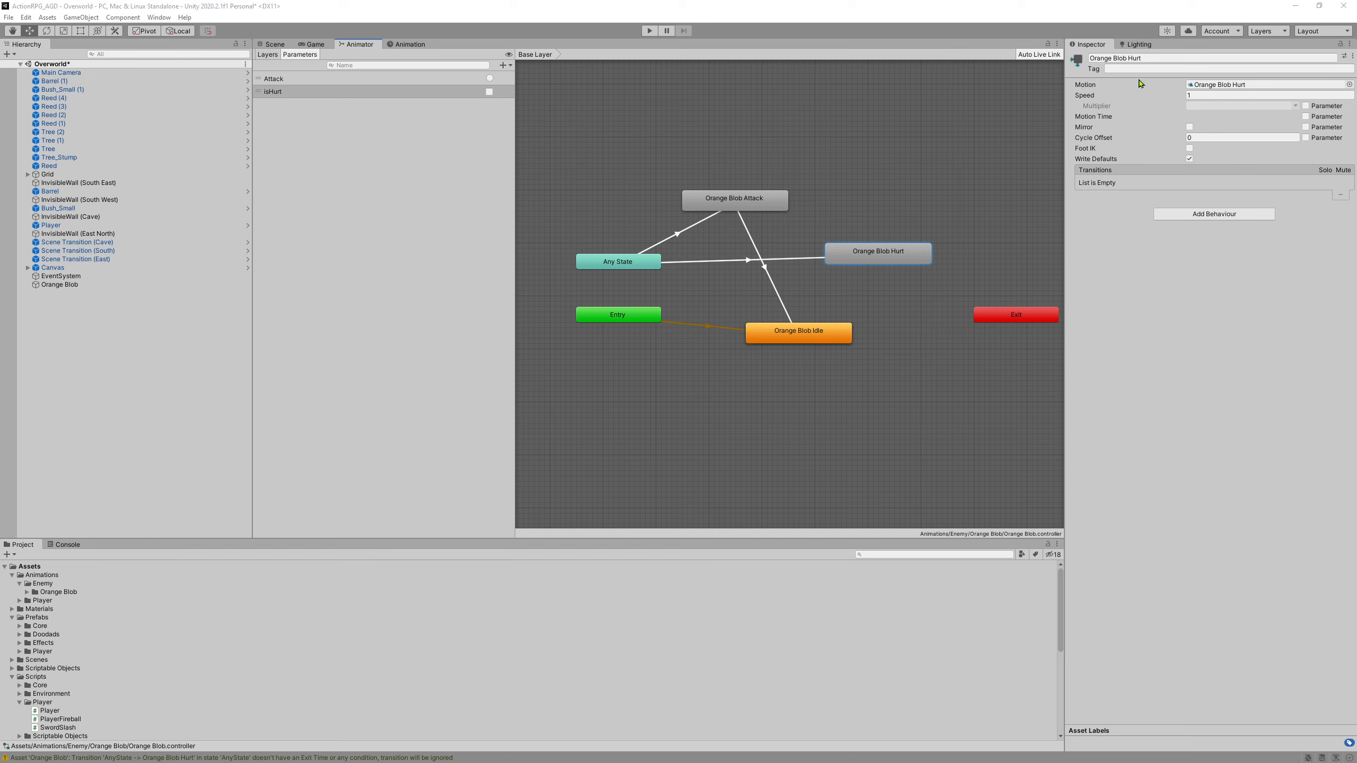
right_click(866, 256)
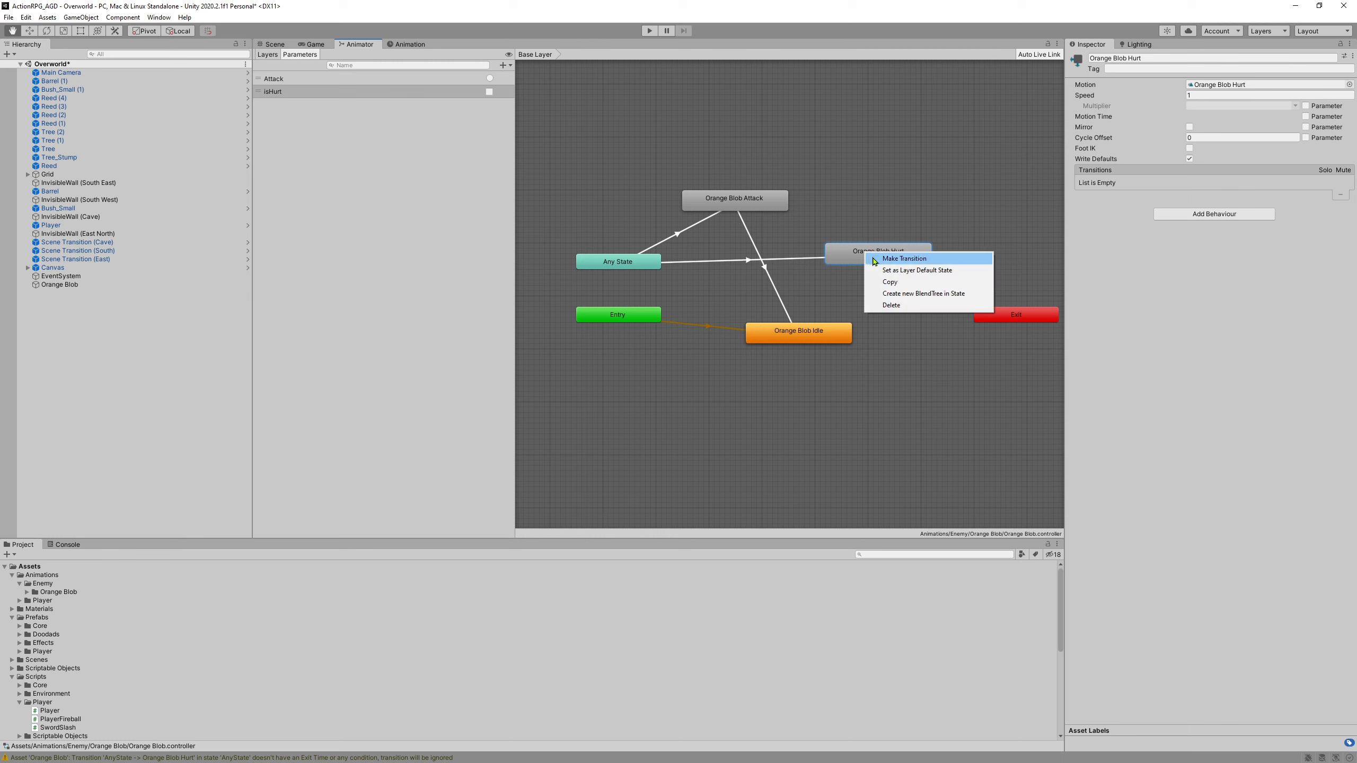
click(898, 259)
click(804, 333)
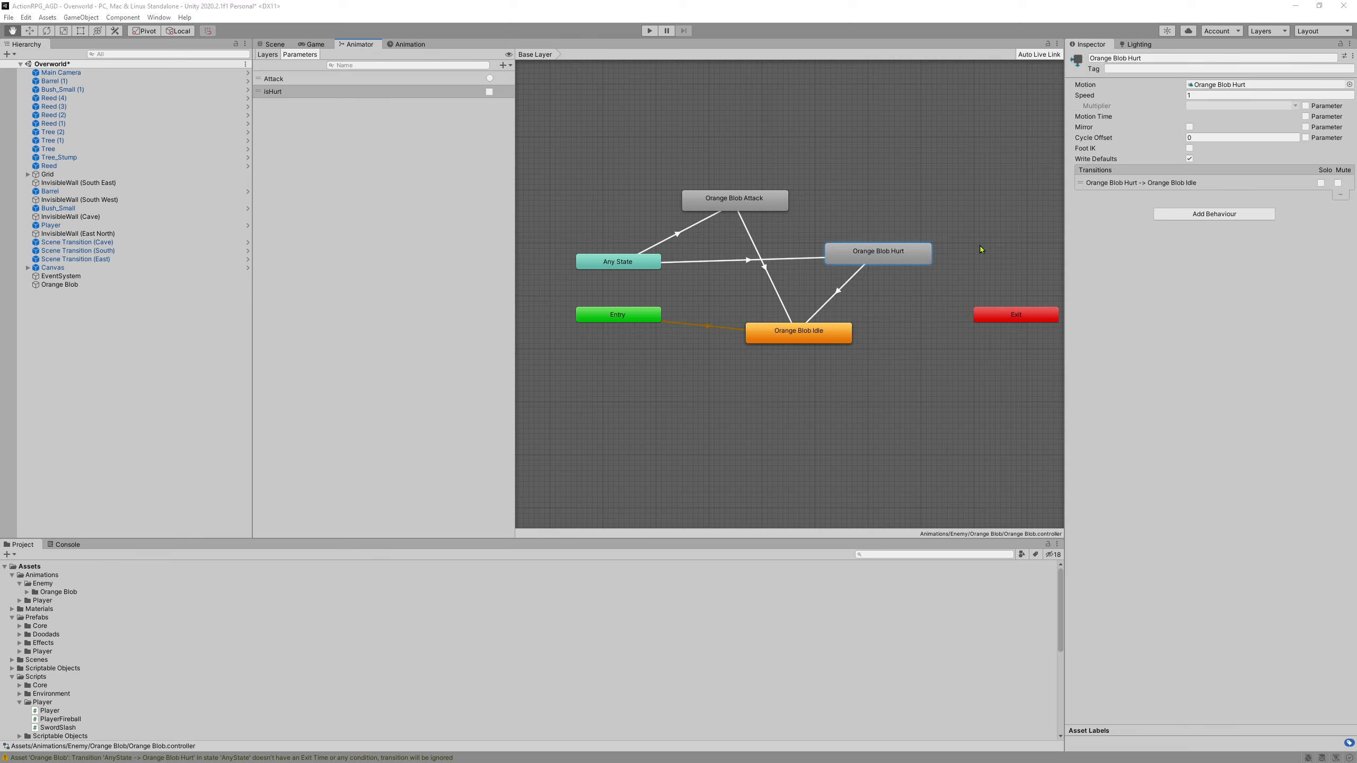
Step: Disable Has Exit Time on the Orange Blob Hurt to Orange Blob Idle transition and set its transition duration to 0
click(837, 293)
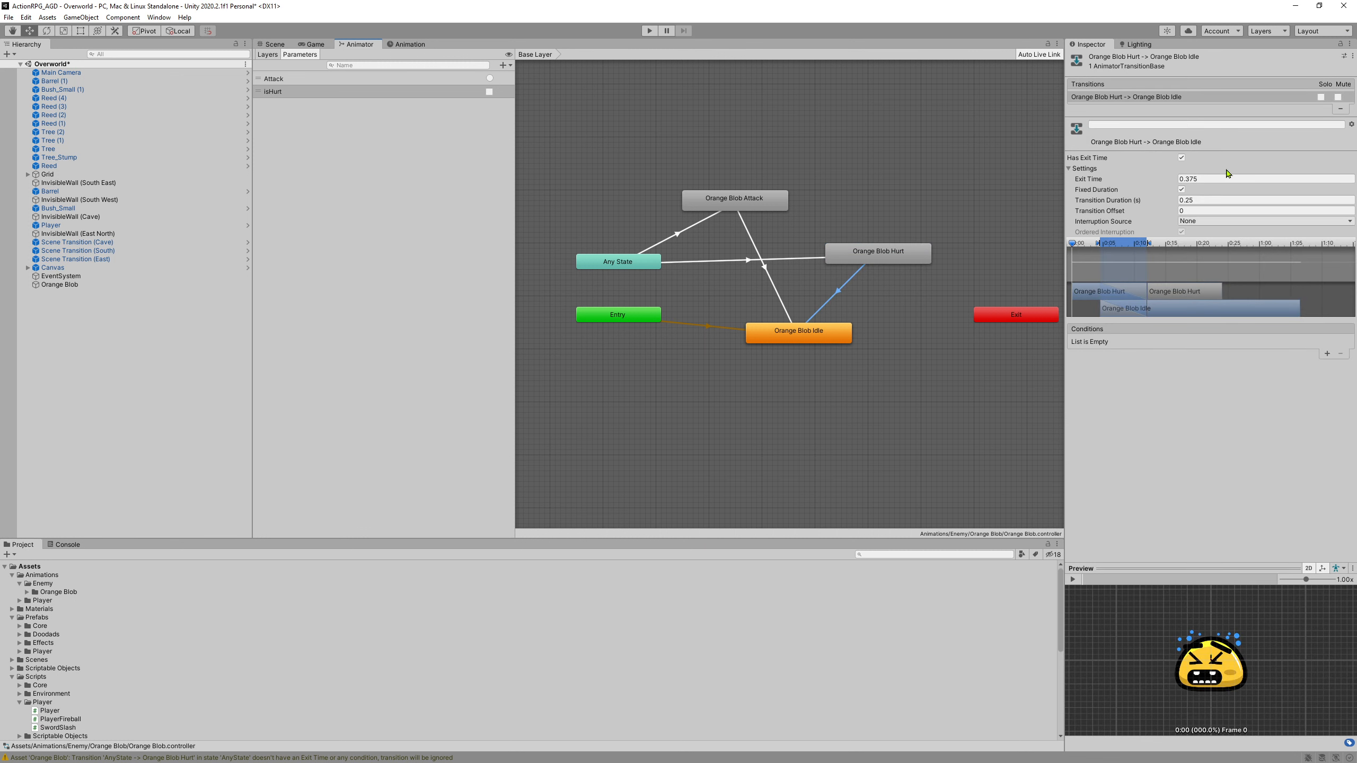
click(1182, 158)
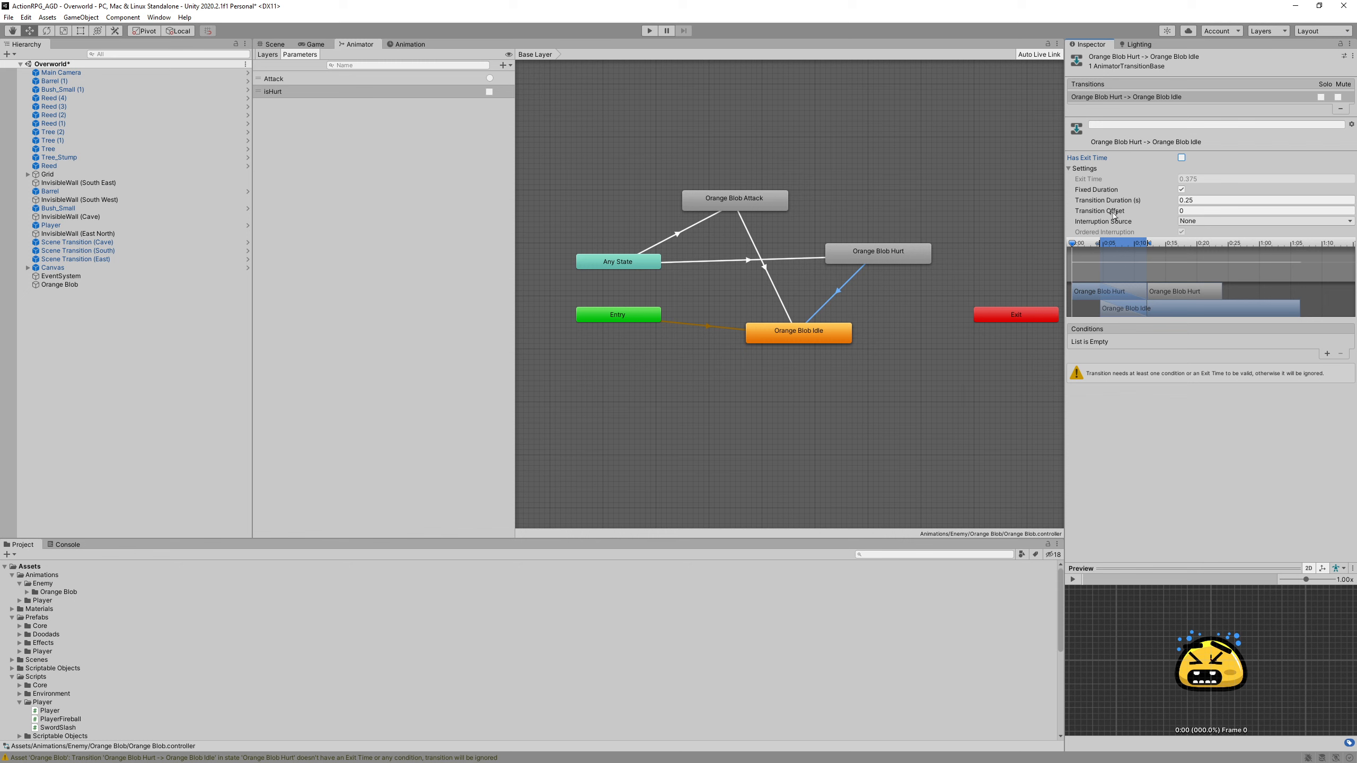
click(1203, 199)
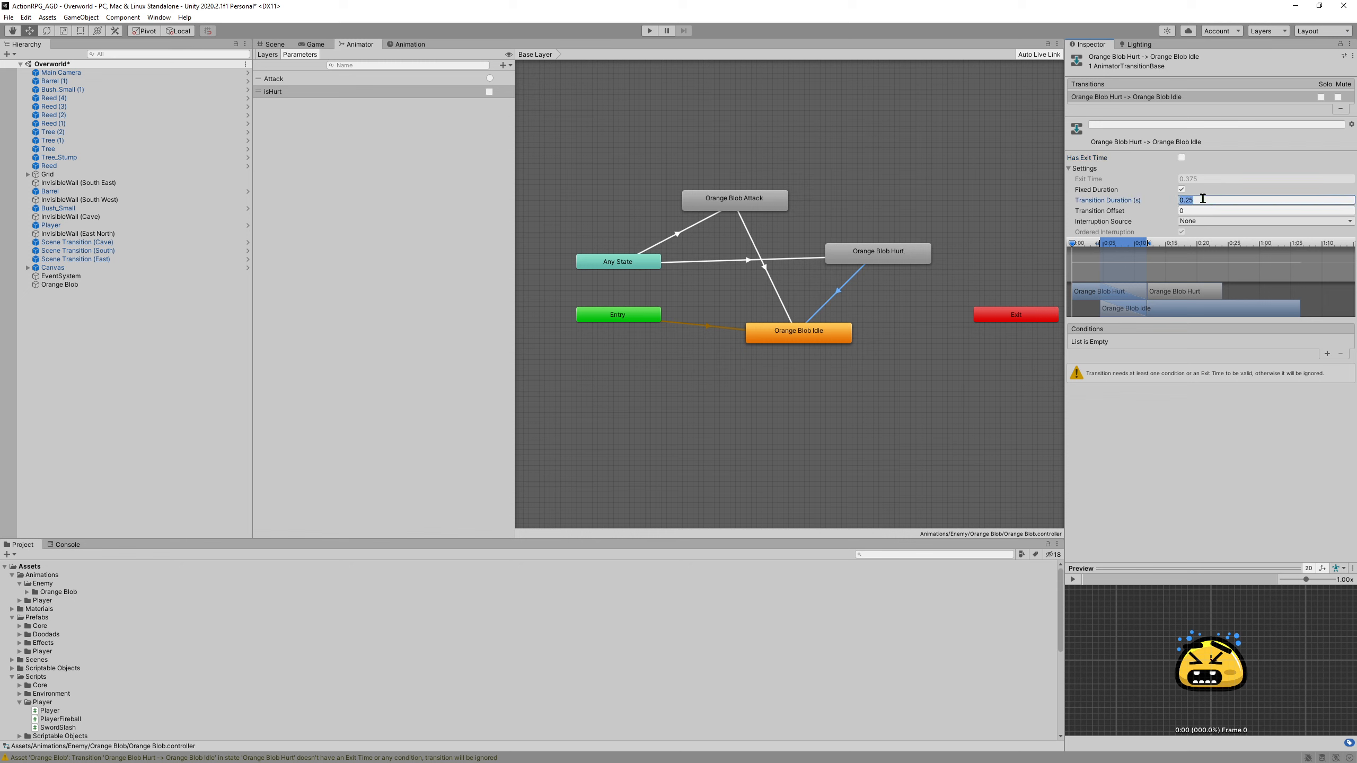
text(0)
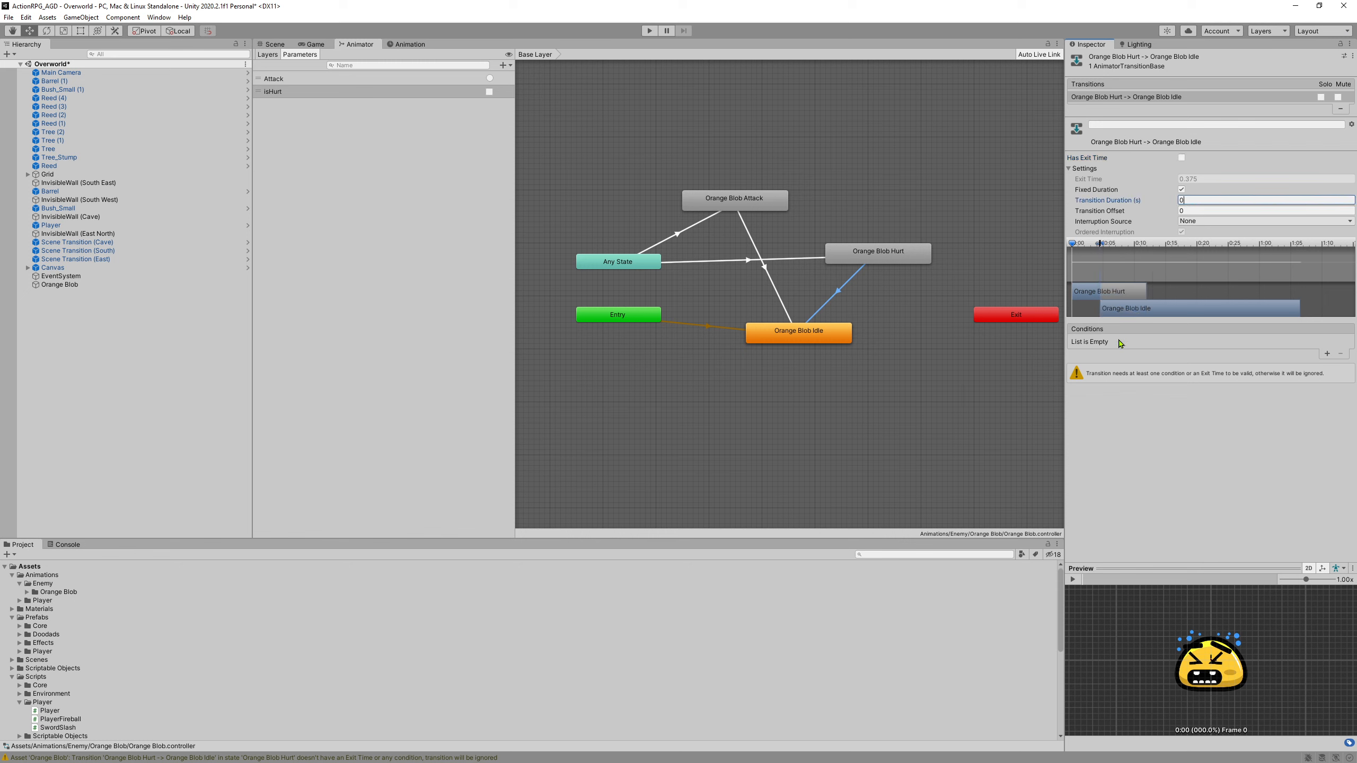
Step: Add an isHurt false condition to the Orange Blob Hurt to Orange Blob Idle transition
click(1325, 354)
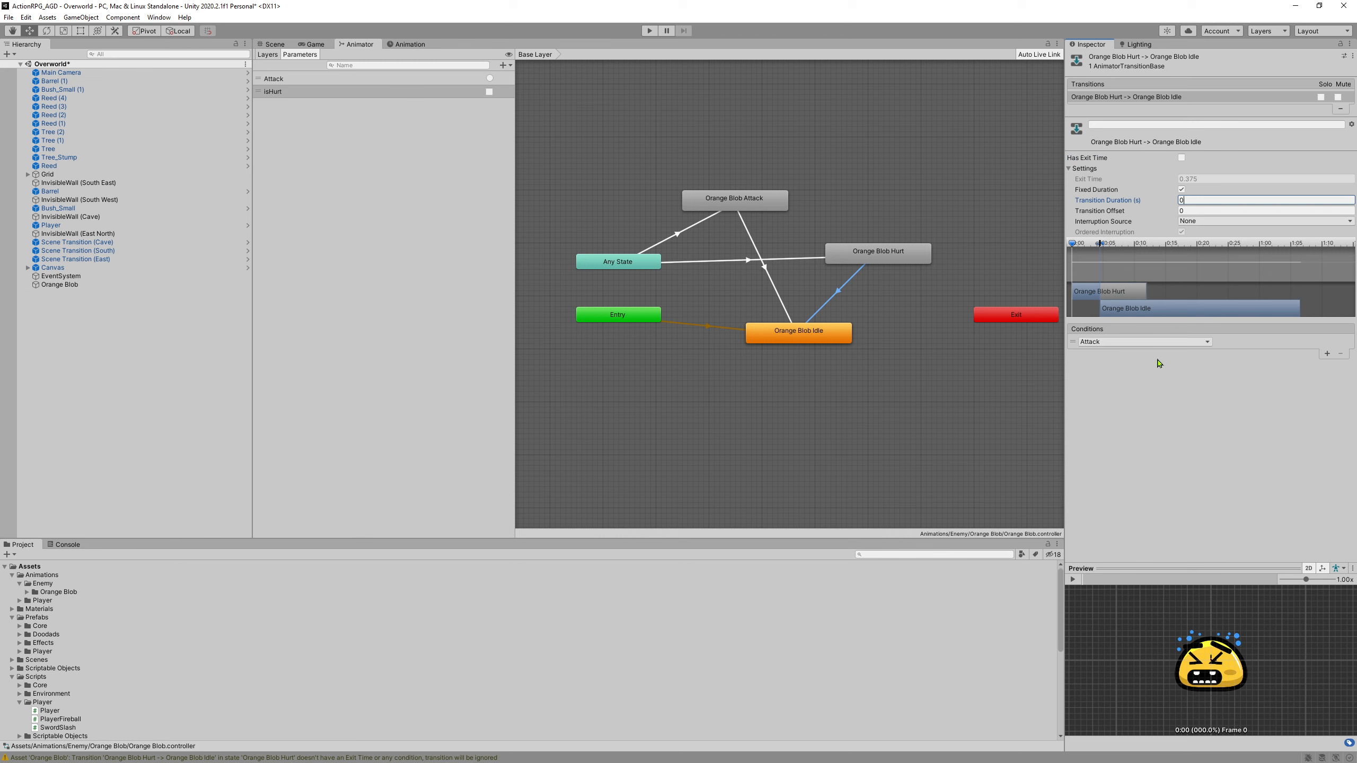
click(1123, 342)
click(1119, 385)
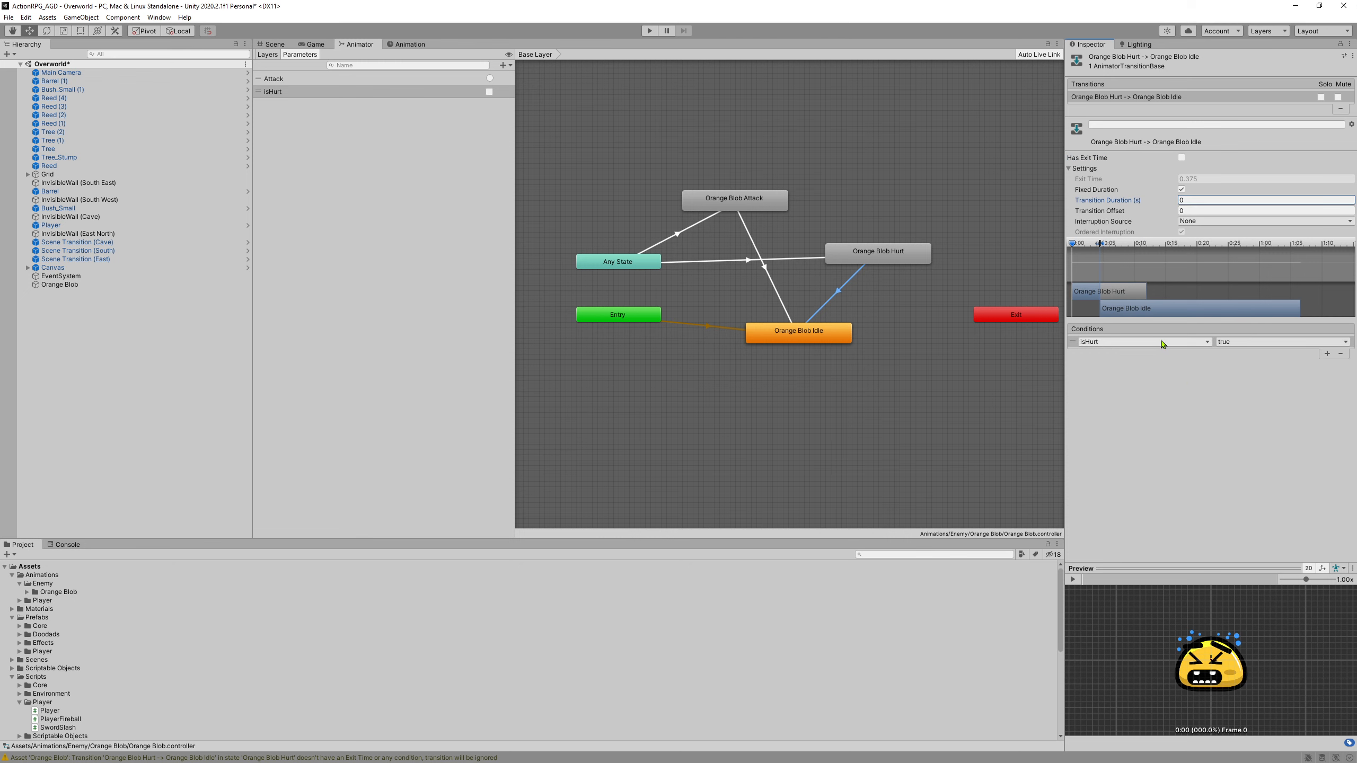
click(1238, 342)
click(1244, 365)
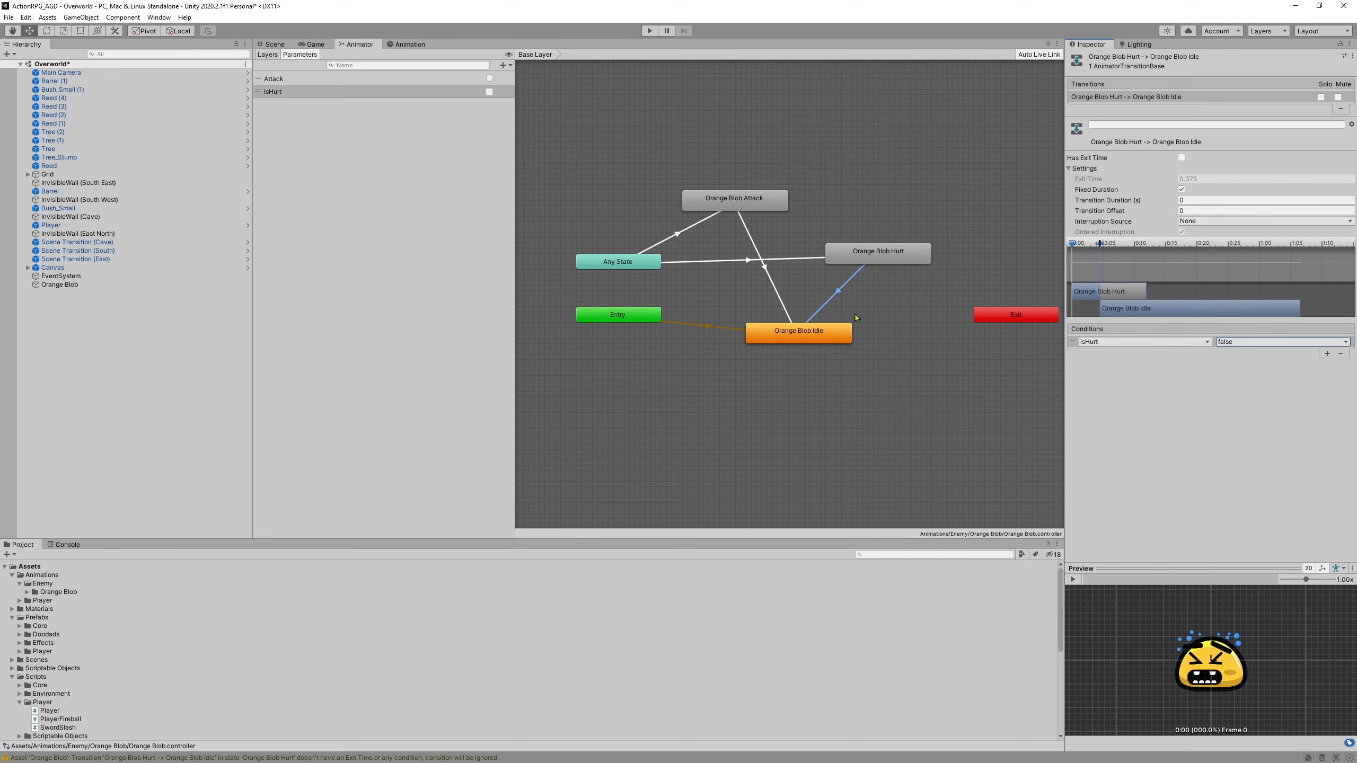
click(726, 297)
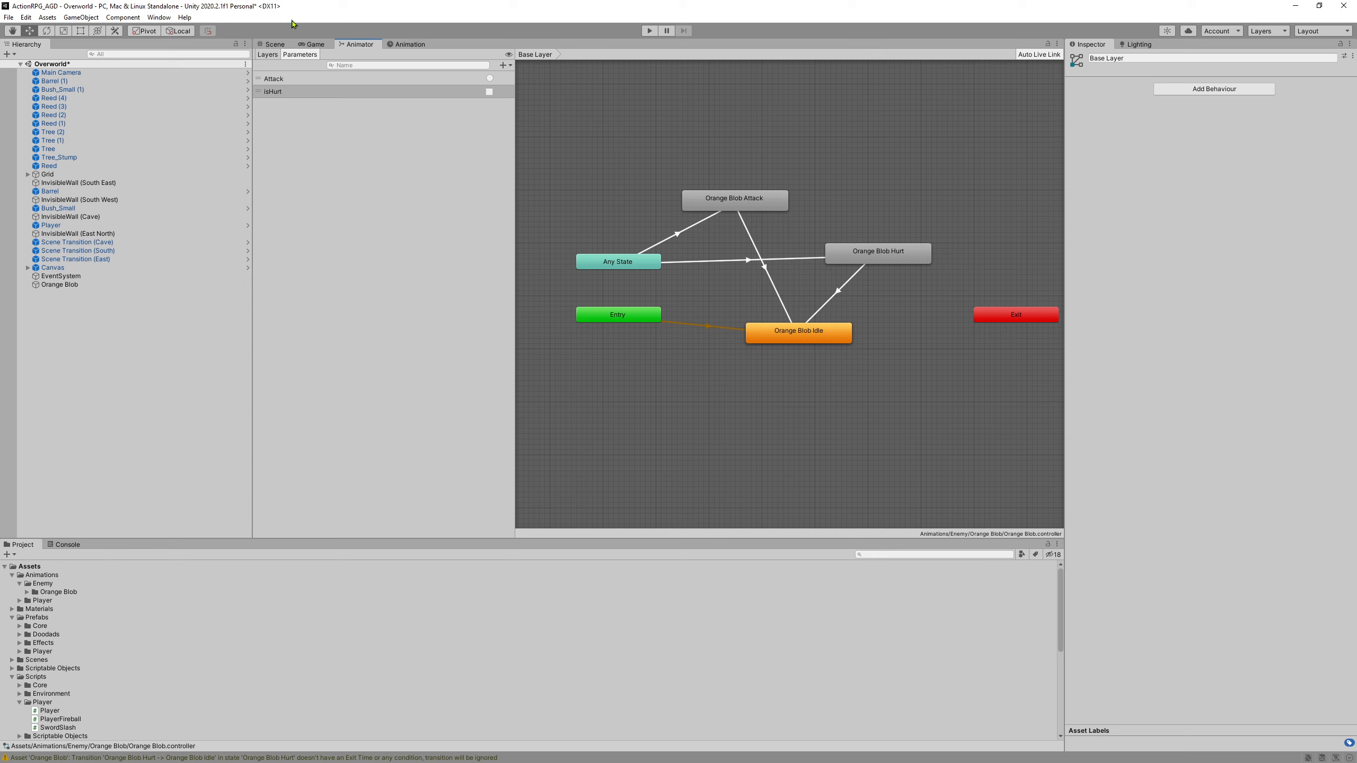
Step: Return to the Scene view and save the Overworld scene
click(276, 47)
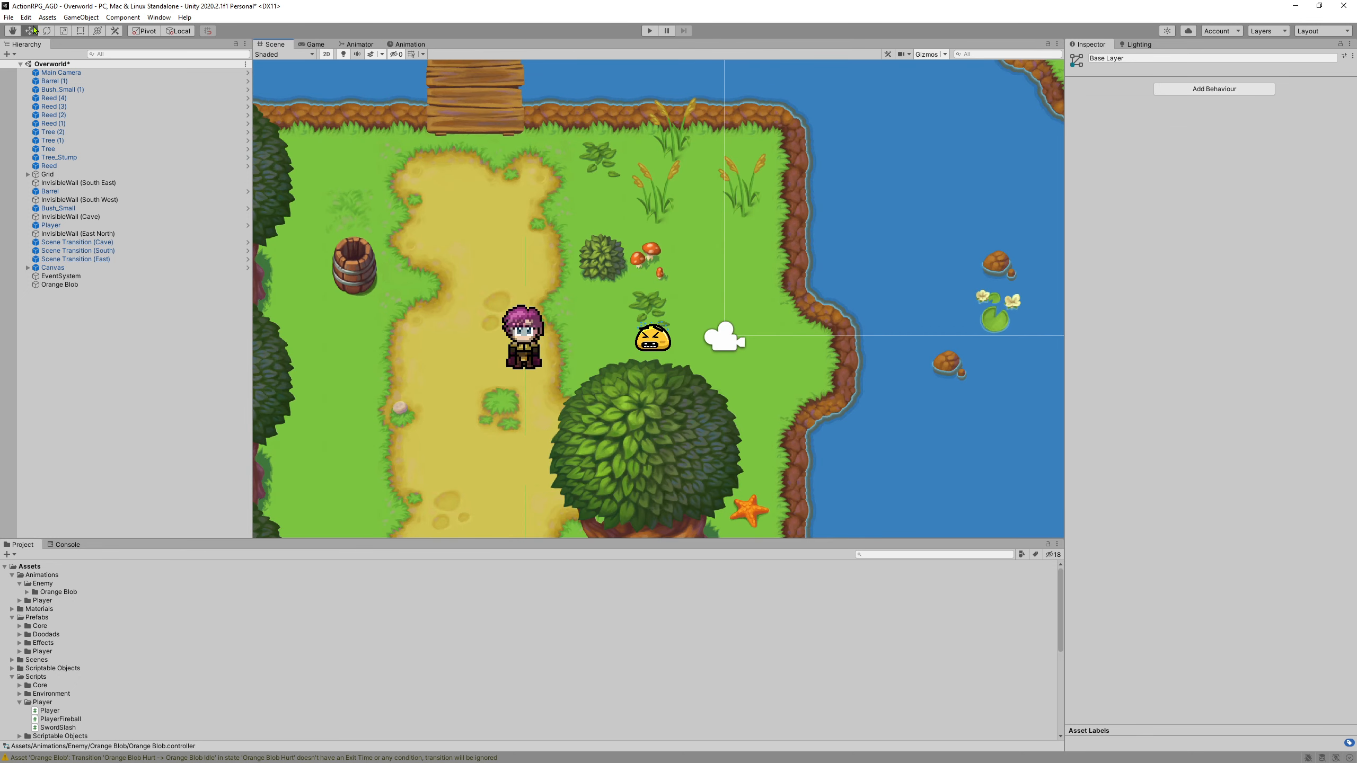
click(7, 18)
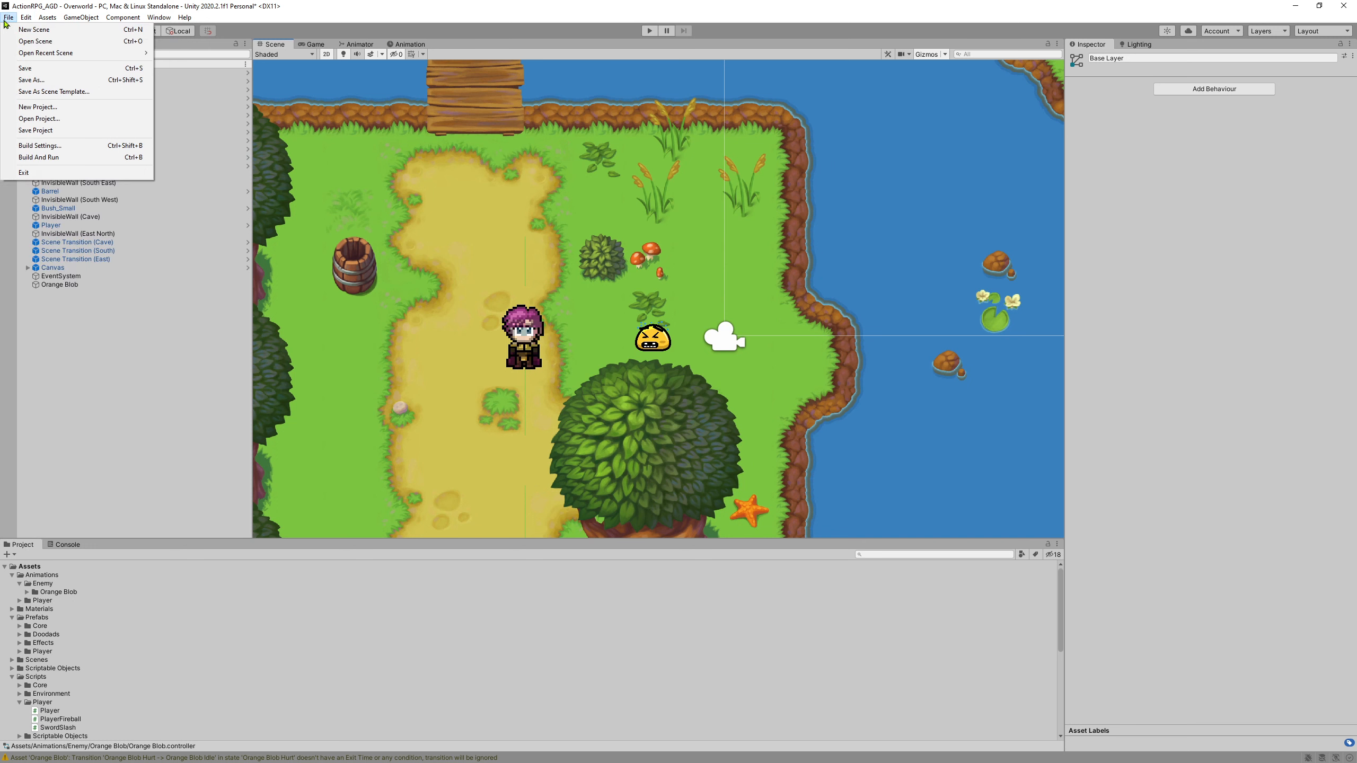
click(25, 68)
scroll(680, 358, down, 2)
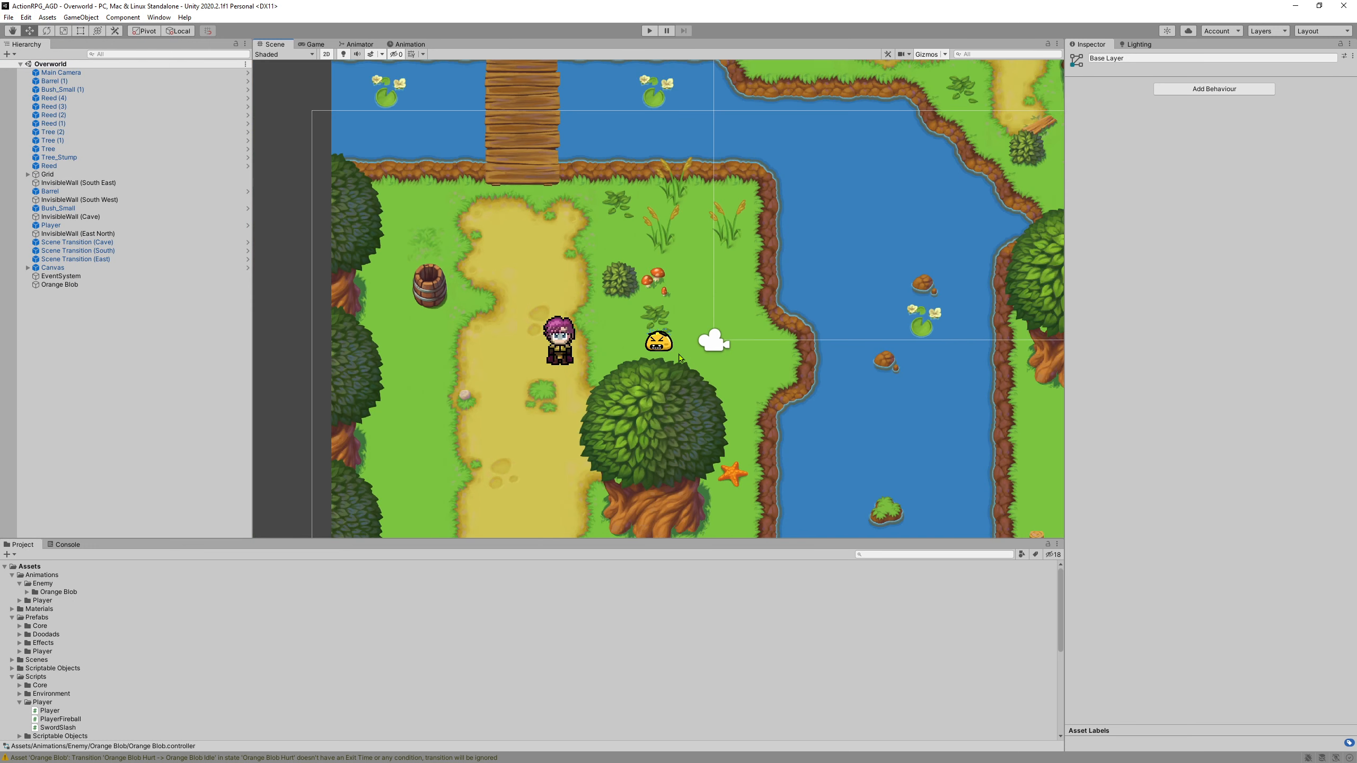
scroll(680, 359, down, 1)
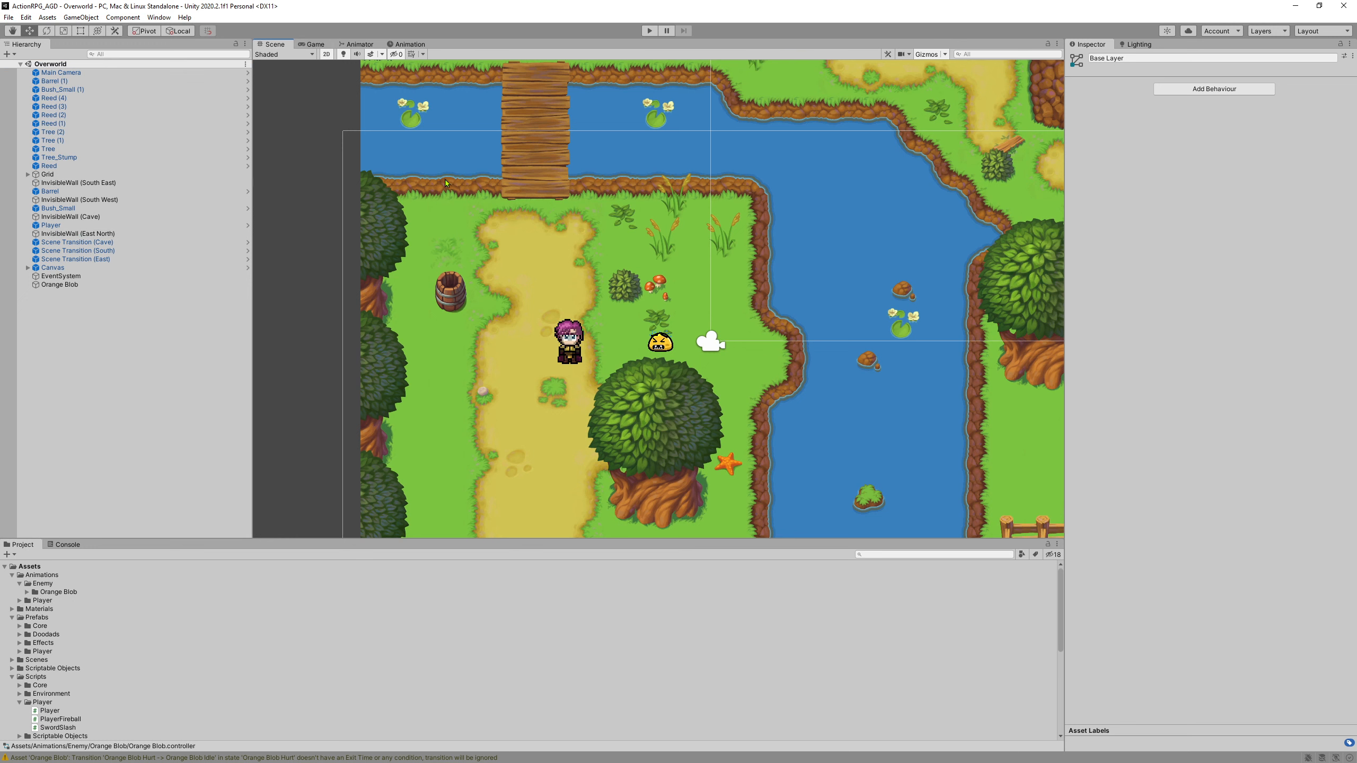
scroll(633, 369, up, 1)
scroll(660, 469, up, 1)
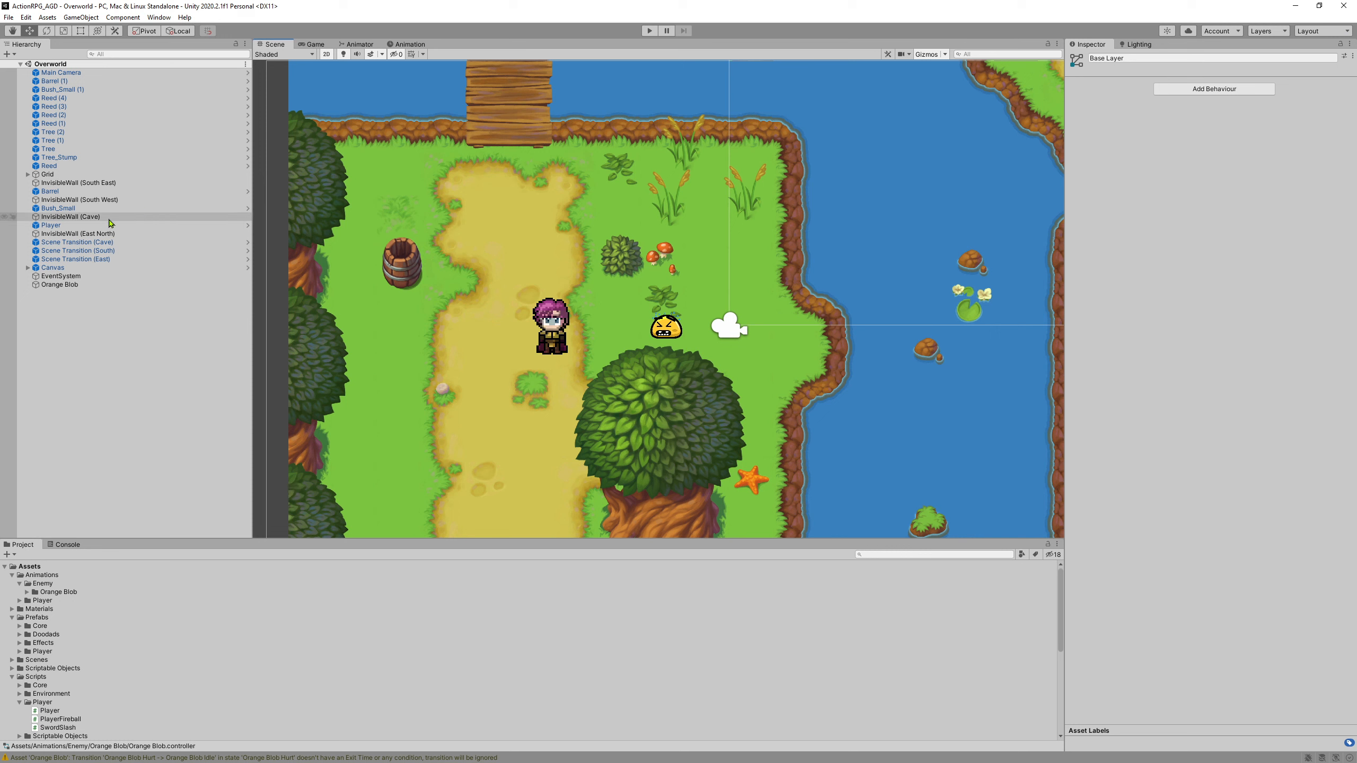
Step: Switch the Orange Blob's animation clip to Orange Blob Idle so the scene shows its idle sprite, and return to the Scene view
click(68, 287)
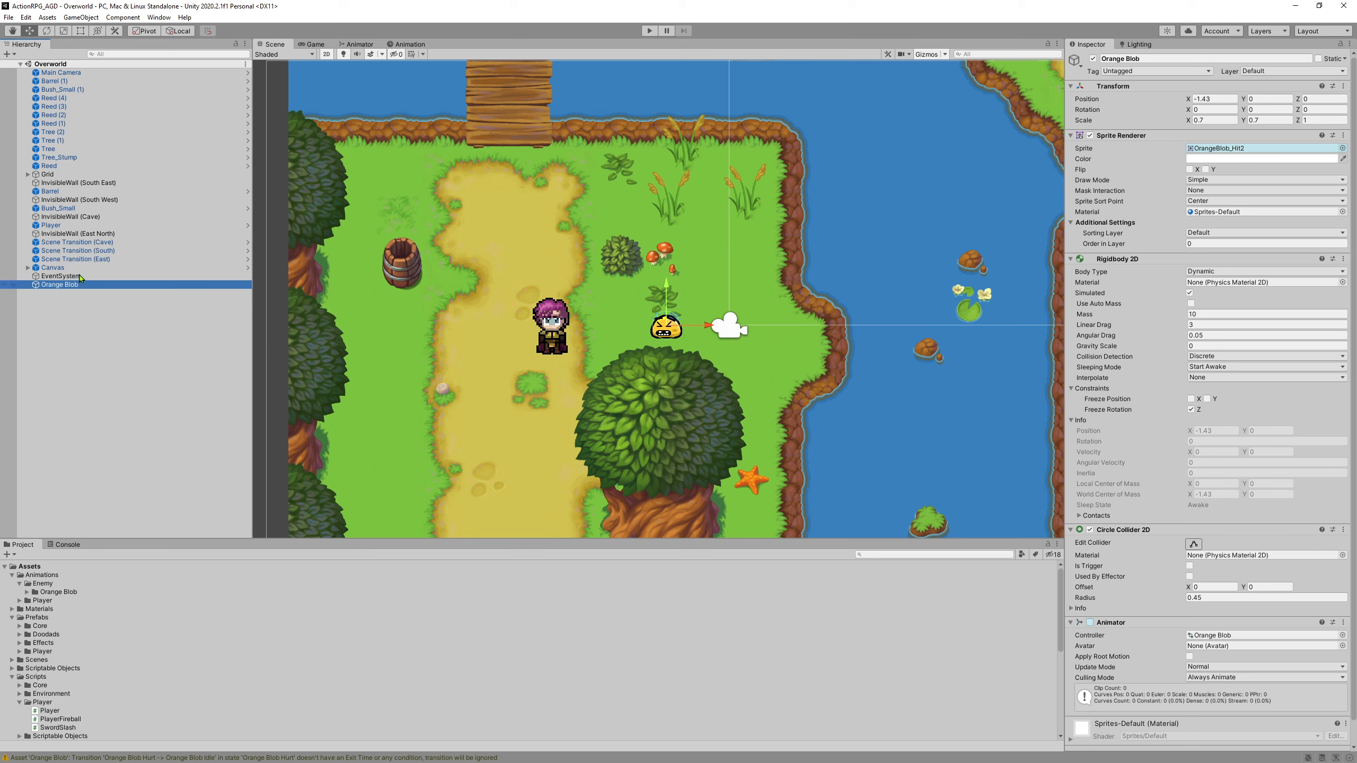
click(365, 46)
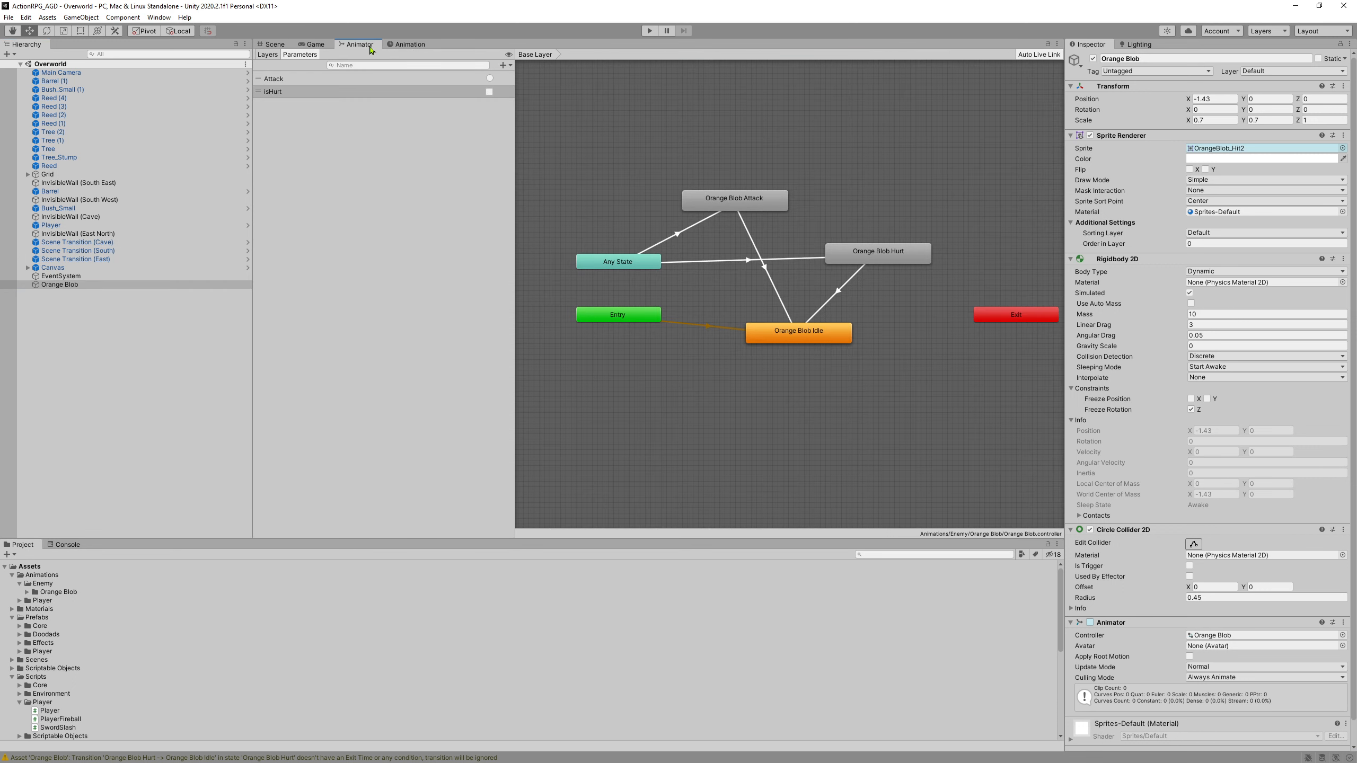
click(410, 46)
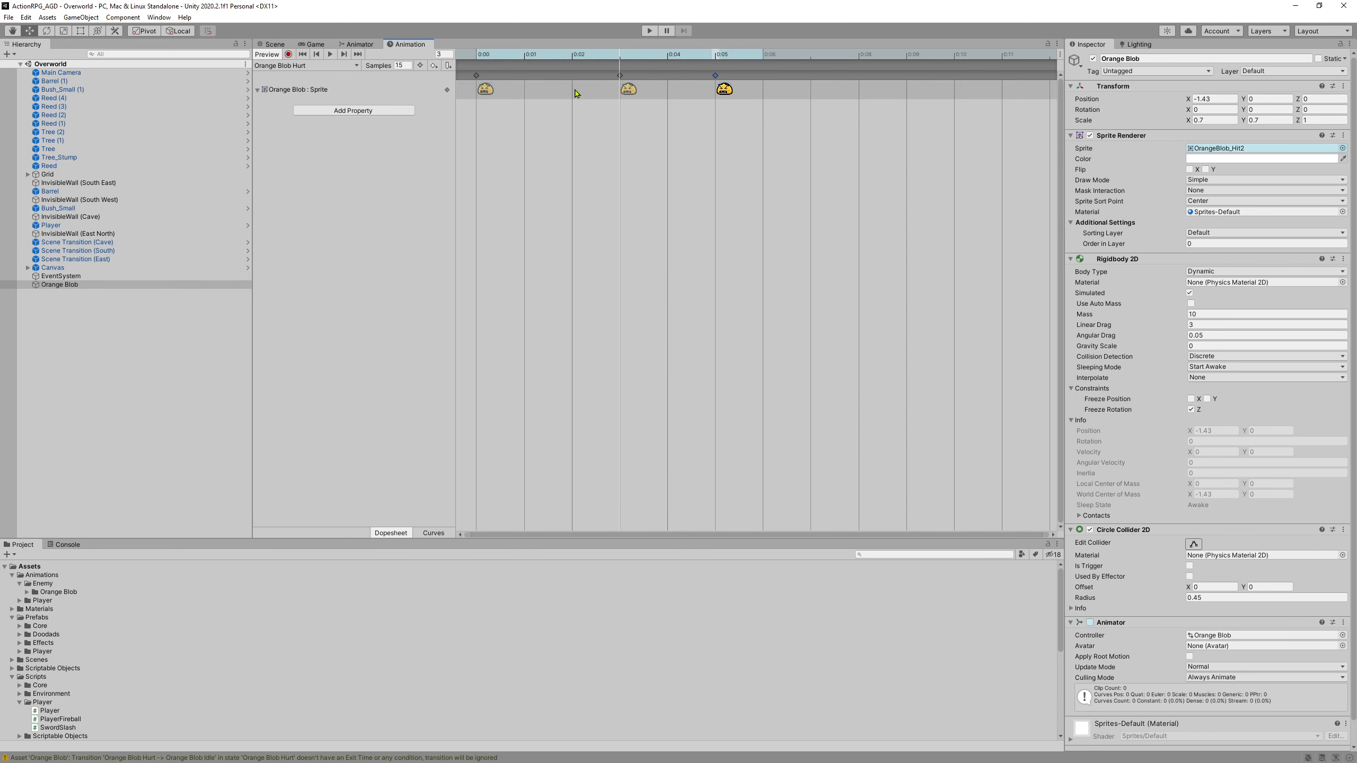
click(310, 66)
click(299, 88)
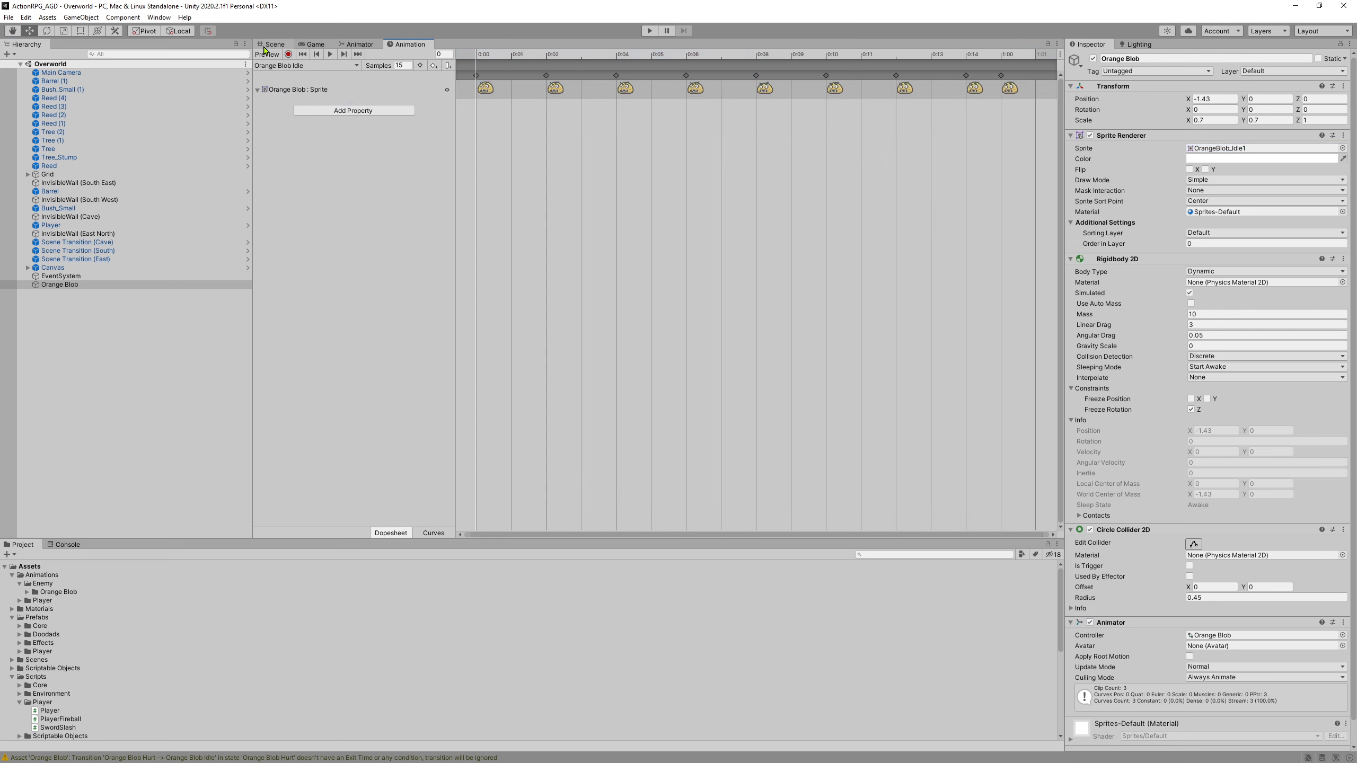
click(272, 45)
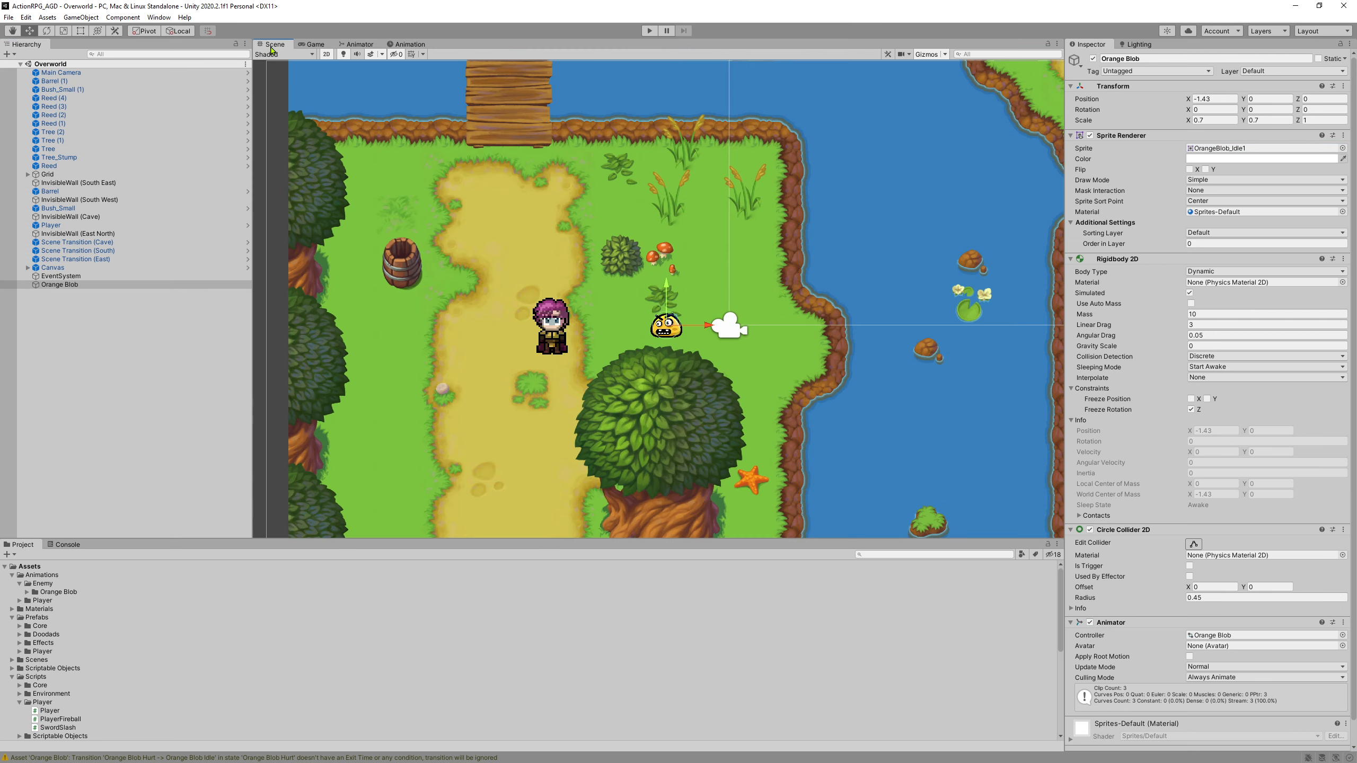
click(57, 288)
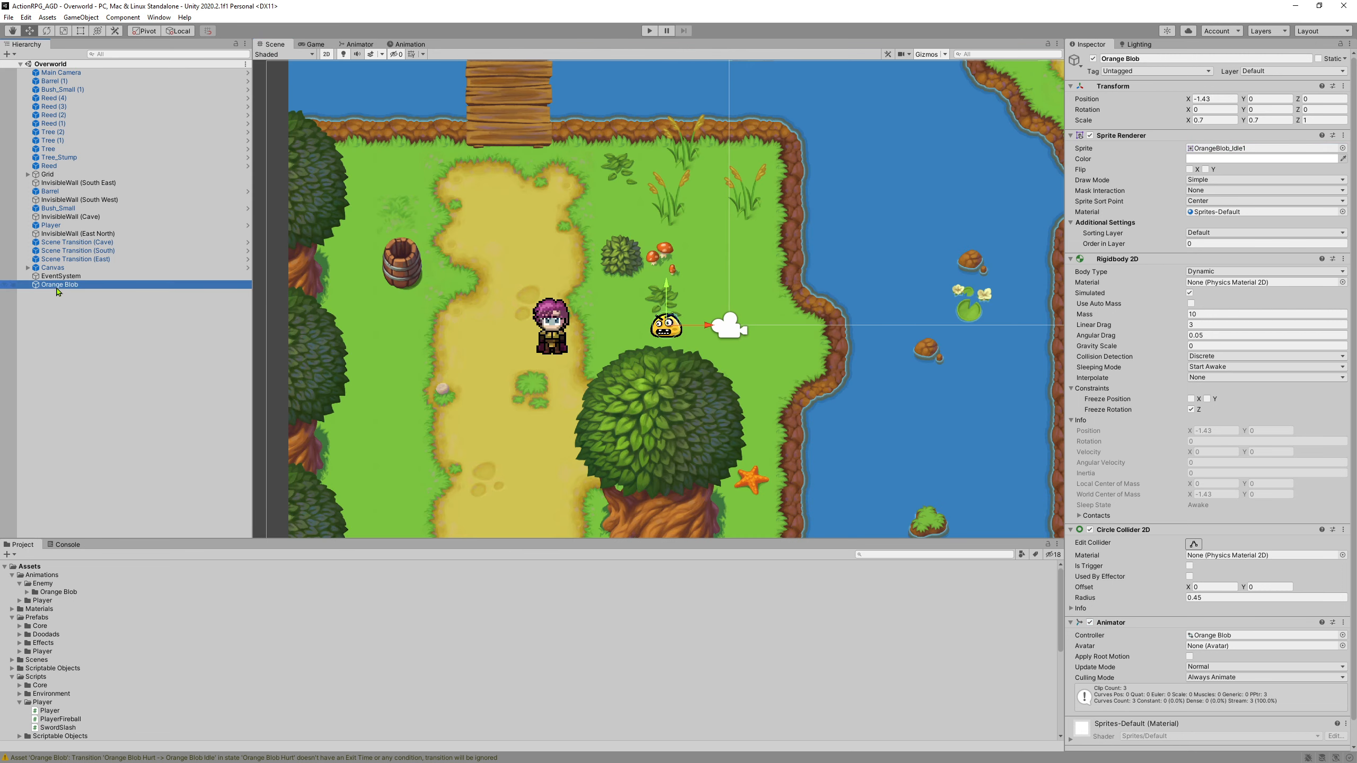
Step: Create a folder named Enemy inside the Prefabs folder
right_click(45, 619)
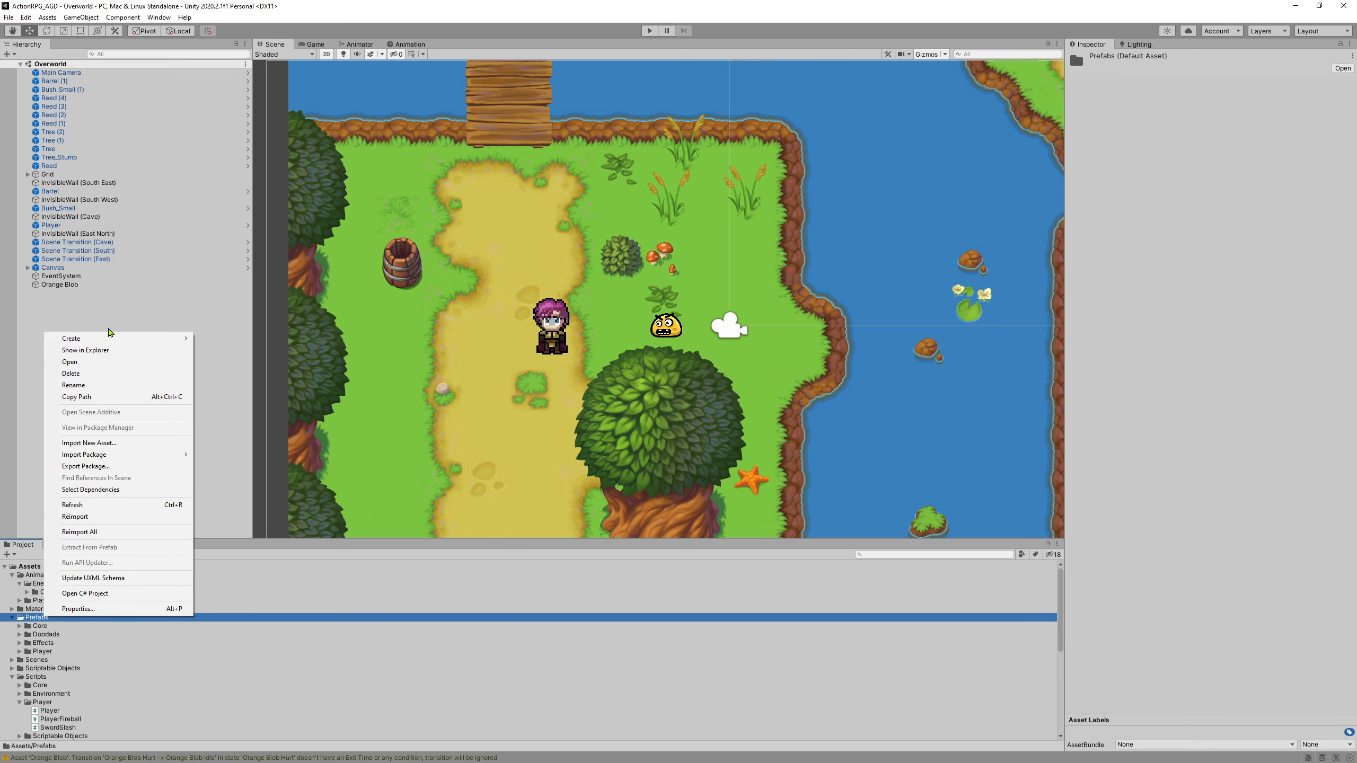
mouse_move(135, 342)
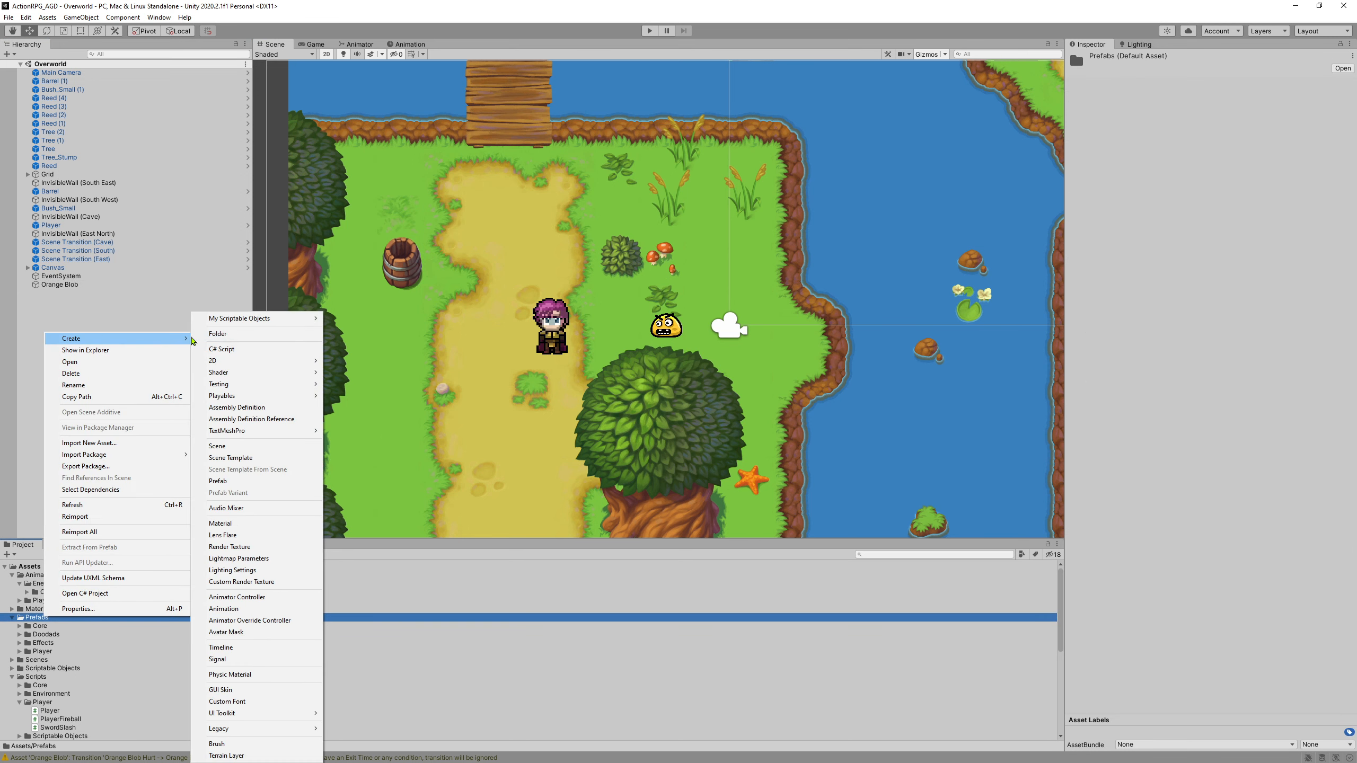
click(261, 334)
text(Enemy)
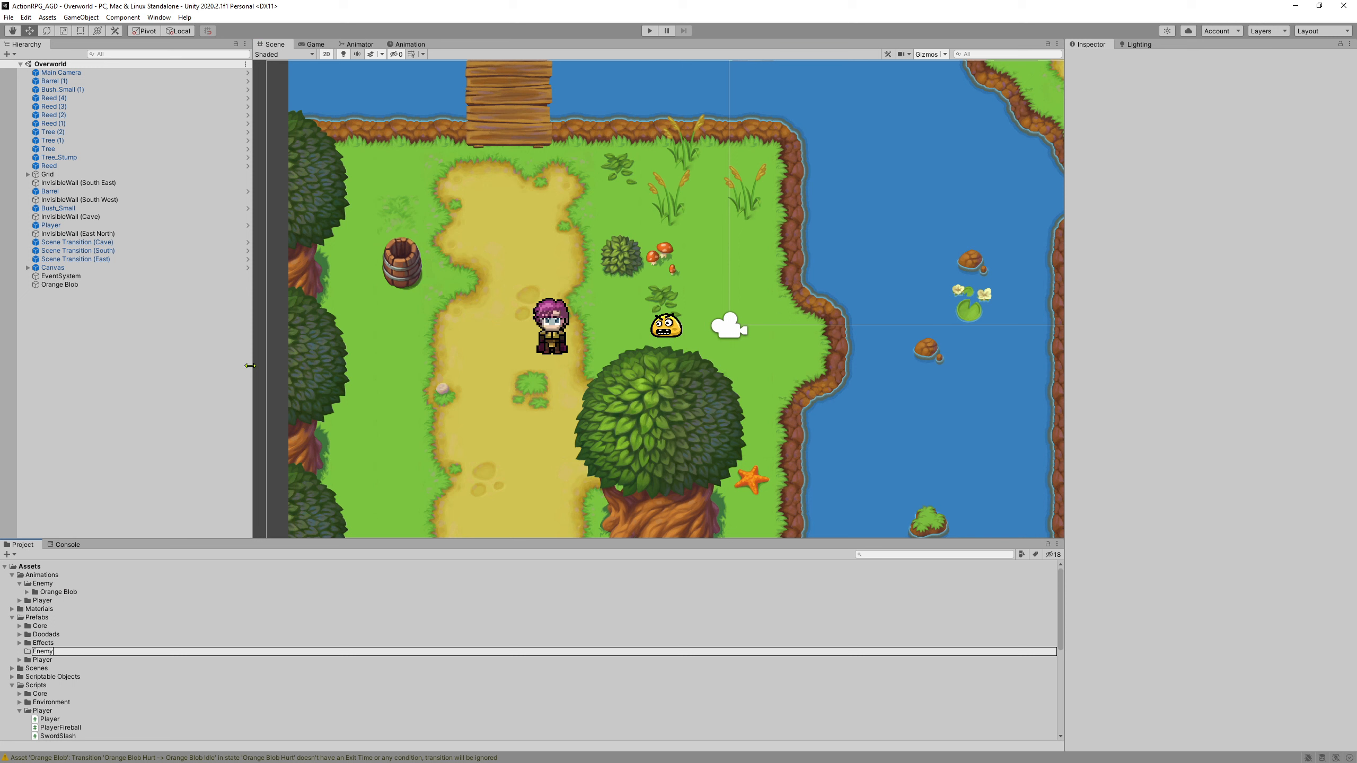
key(Return)
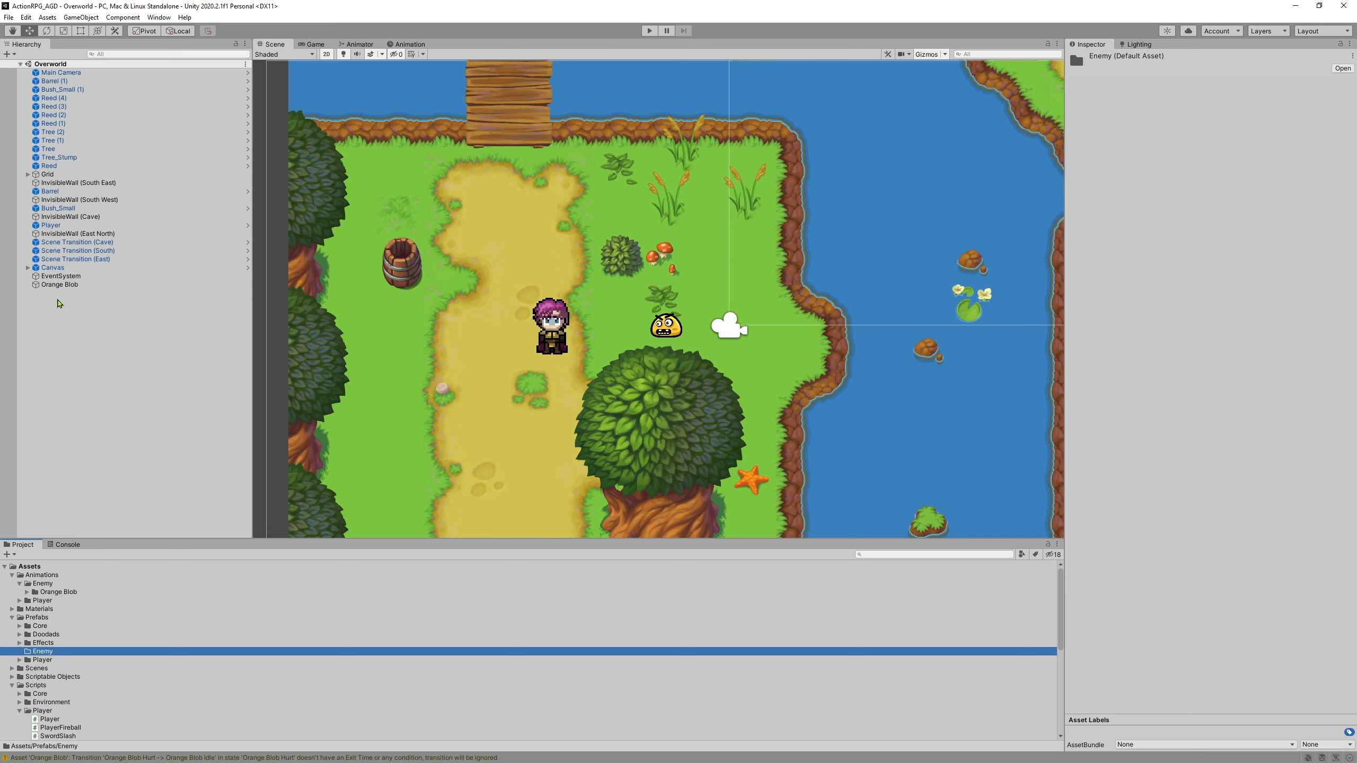
Step: Reset the Transform of the Orange Blob object
drag(58, 285, 160, 393)
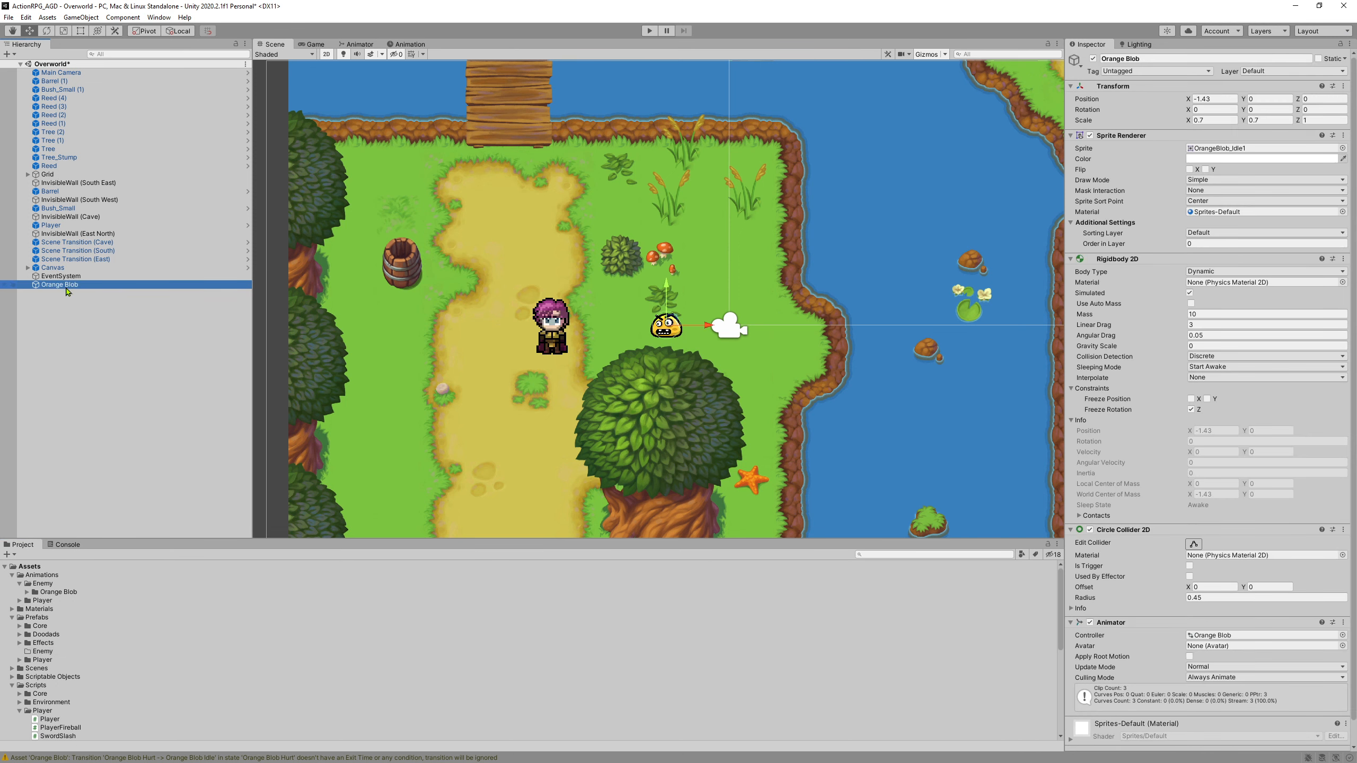
right_click(1115, 88)
click(1139, 94)
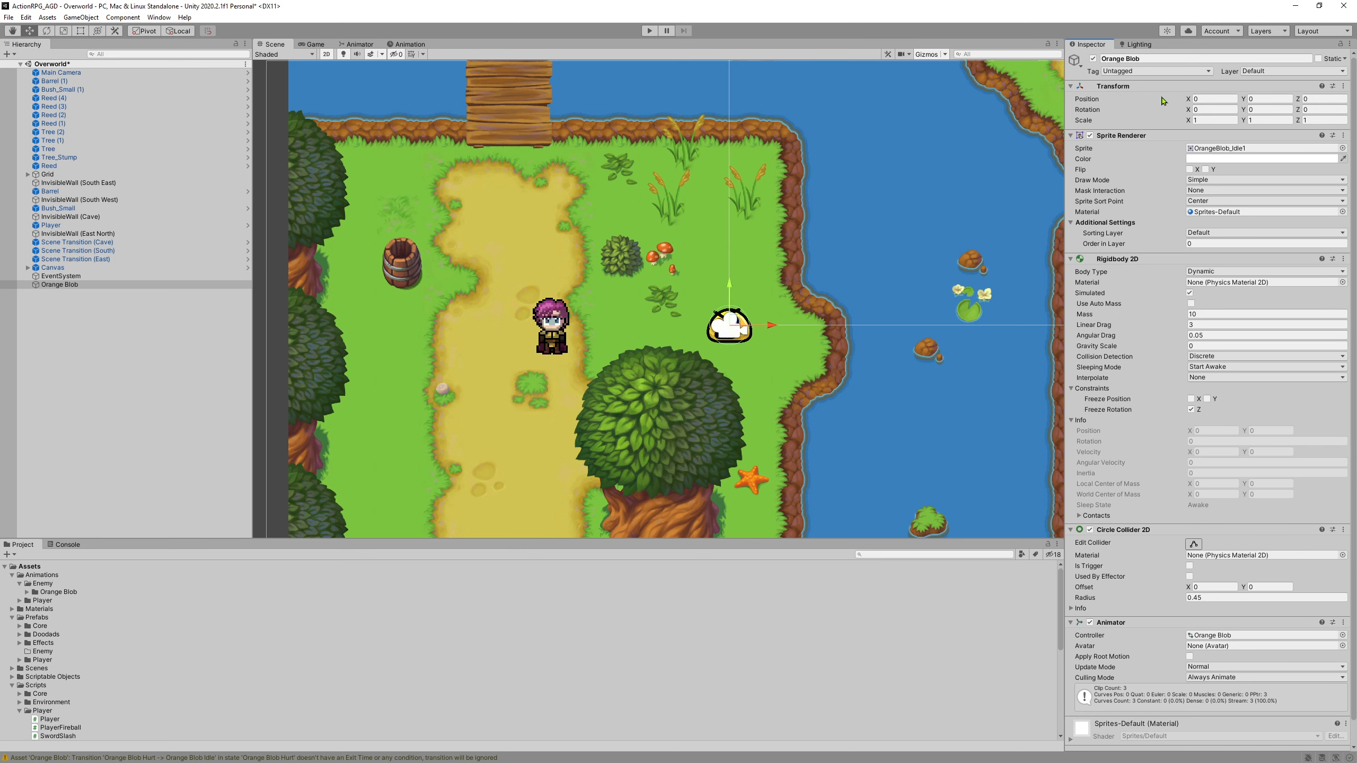
Step: Set the Orange Blob's scale to 0.7 on both X and Y
click(1211, 120)
text(.7)
key(Tab)
text(.7)
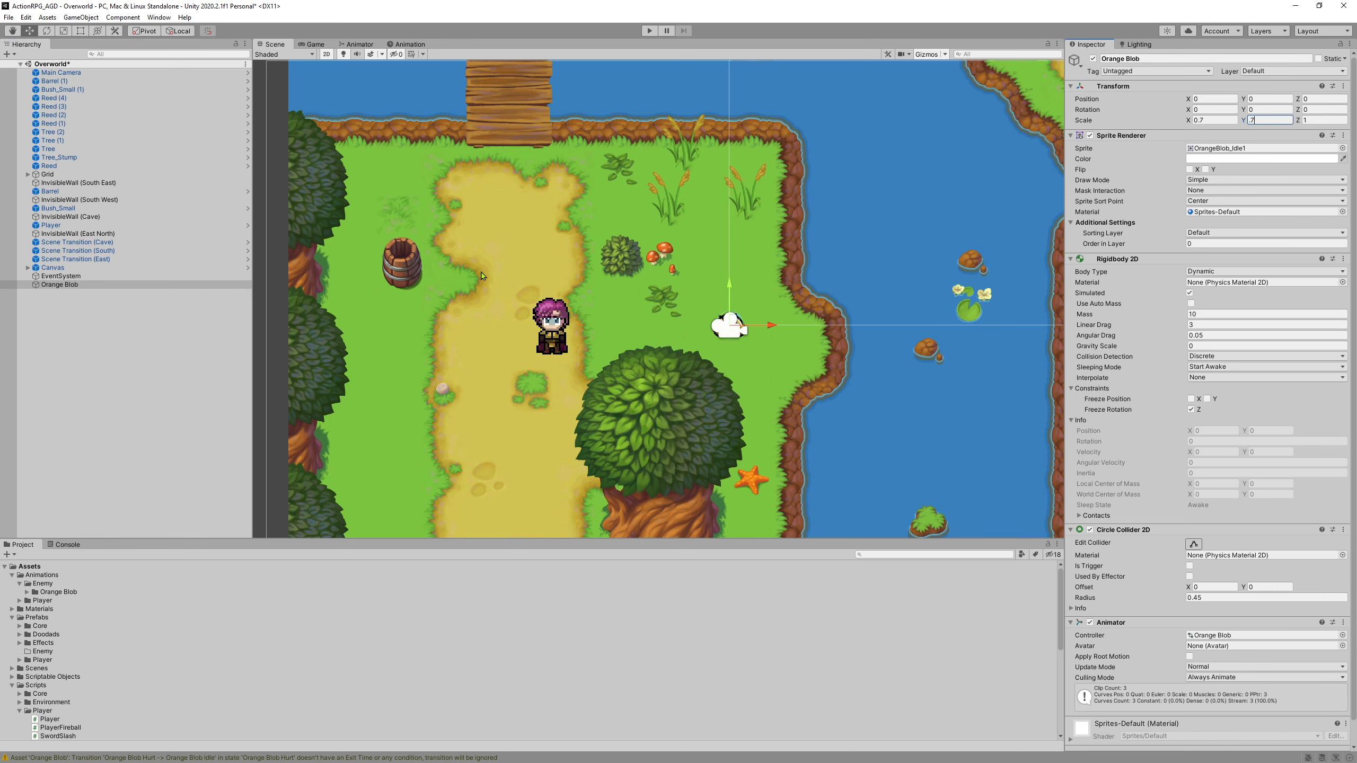
click(173, 380)
Step: Make a prefab of the Orange Blob scene object inside the Enemy folder under Prefabs
click(69, 288)
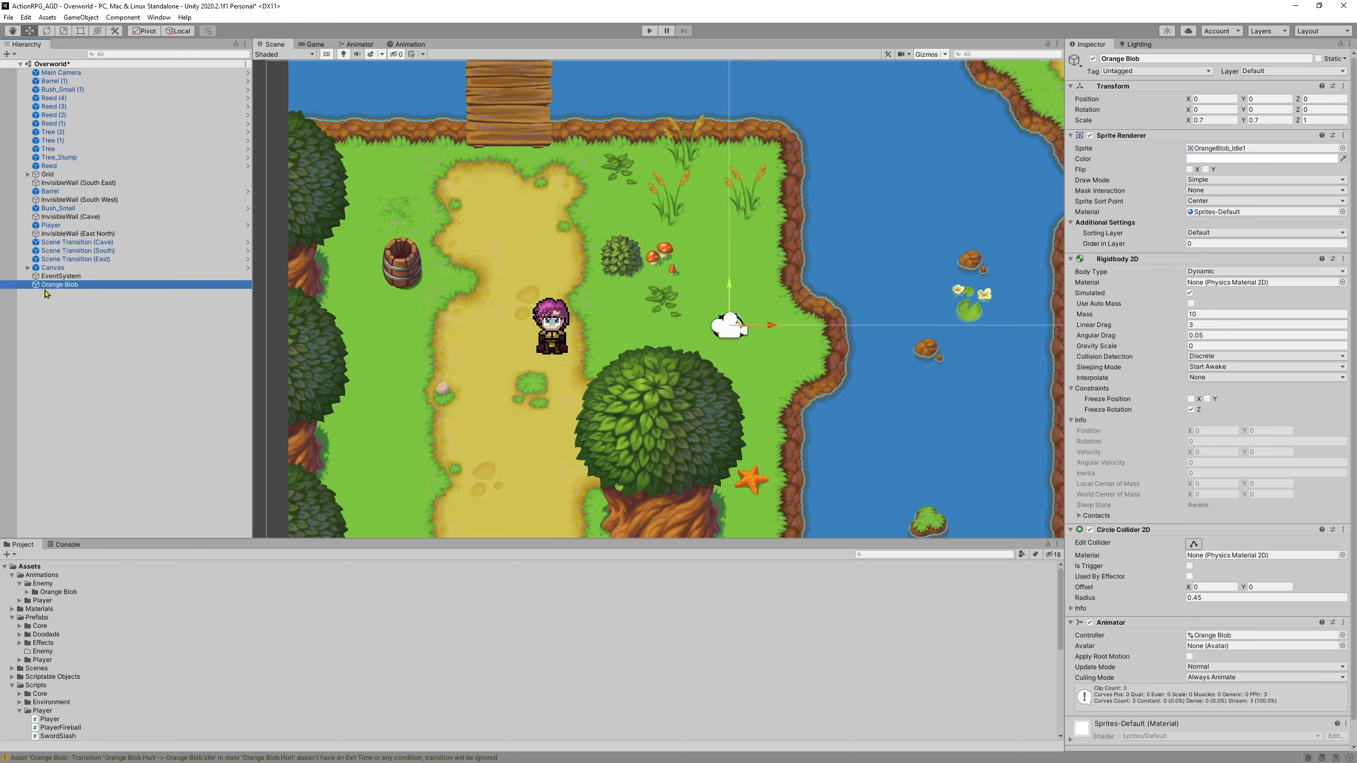
drag(57, 289, 43, 660)
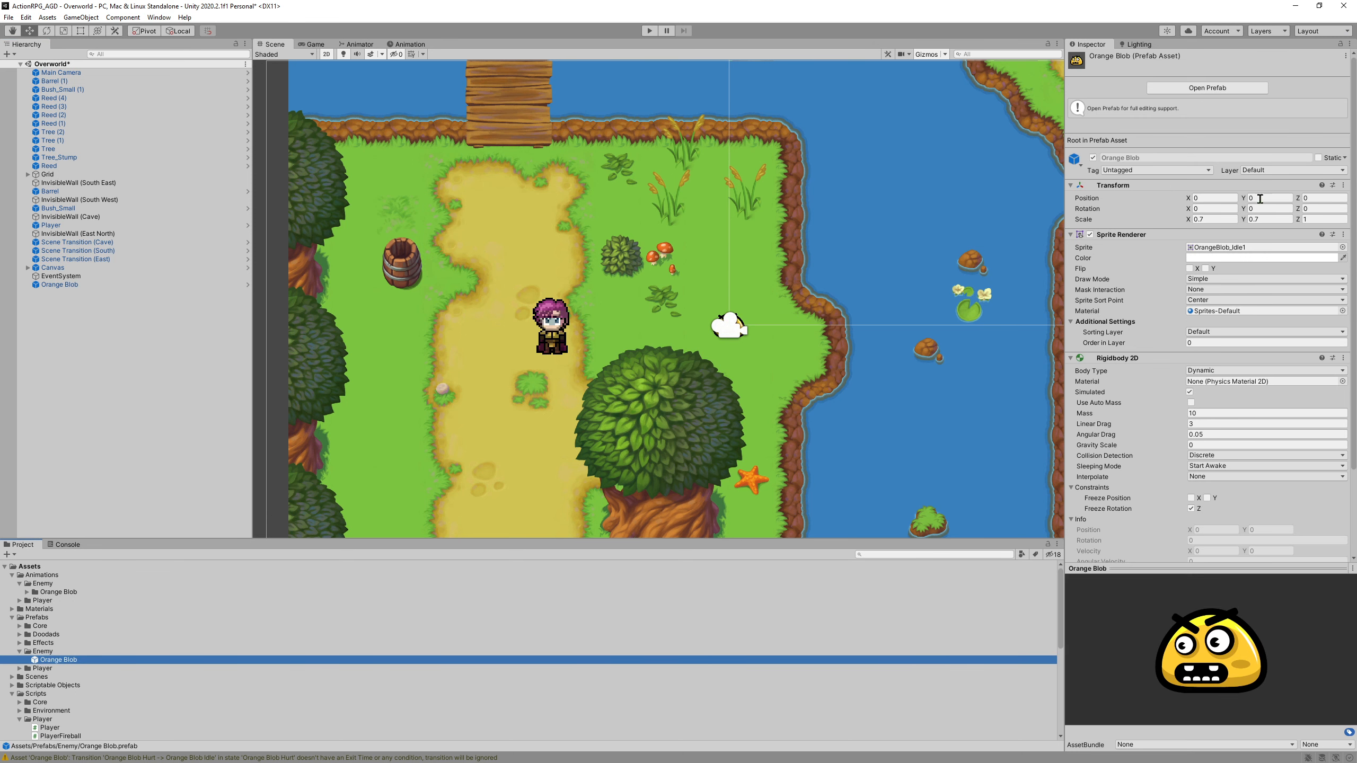
scroll(1260, 288, down, 6)
Step: Move the Orange Blob instance along the X axis to about -1.83, near the player, and save the Overworld scene
click(75, 284)
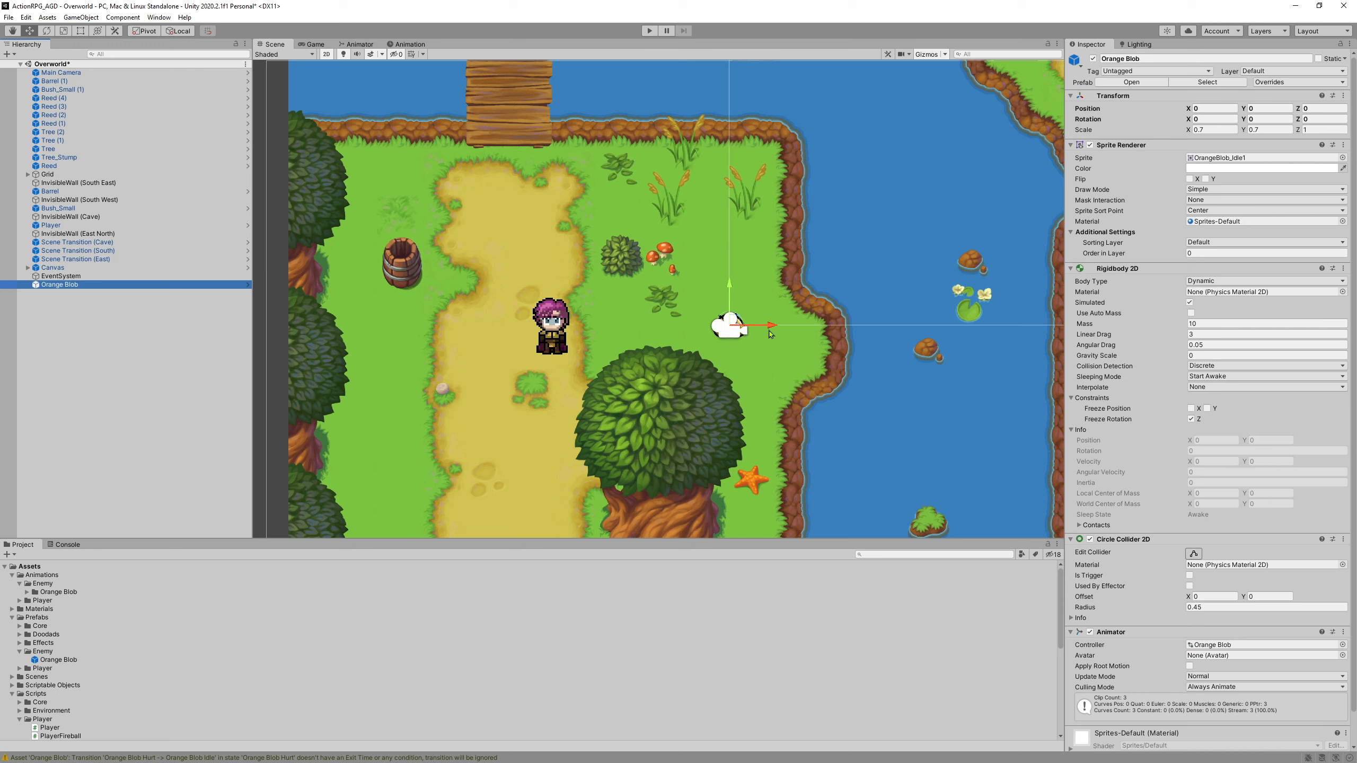
drag(777, 330, 695, 331)
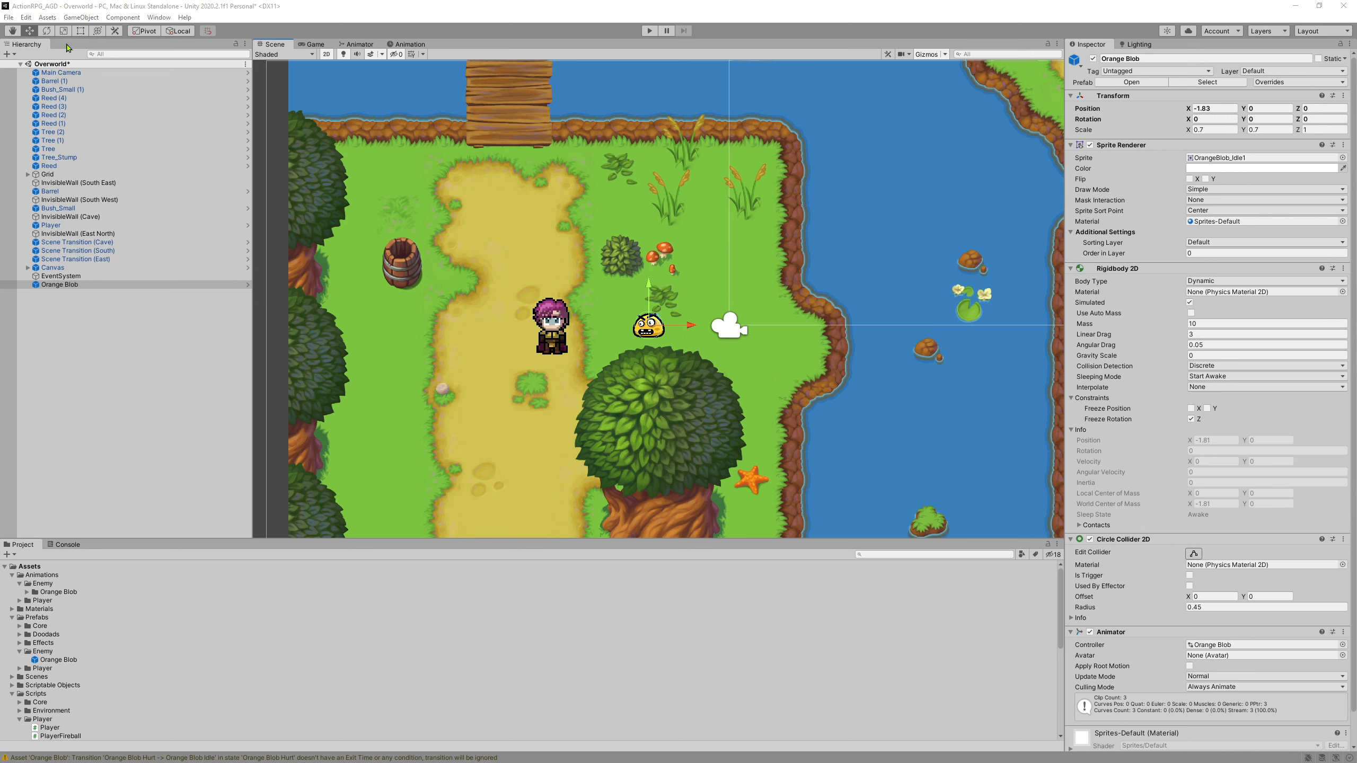
click(14, 16)
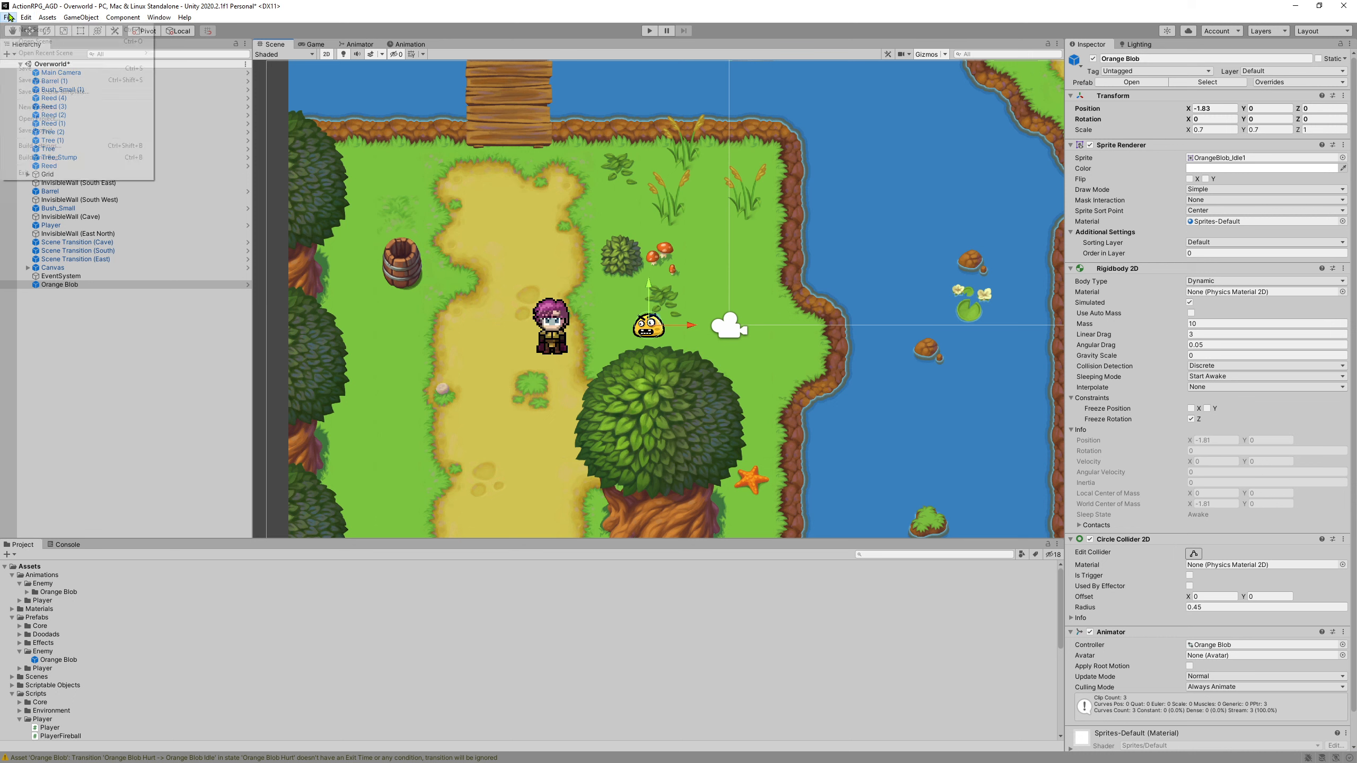
mouse_move(26, 17)
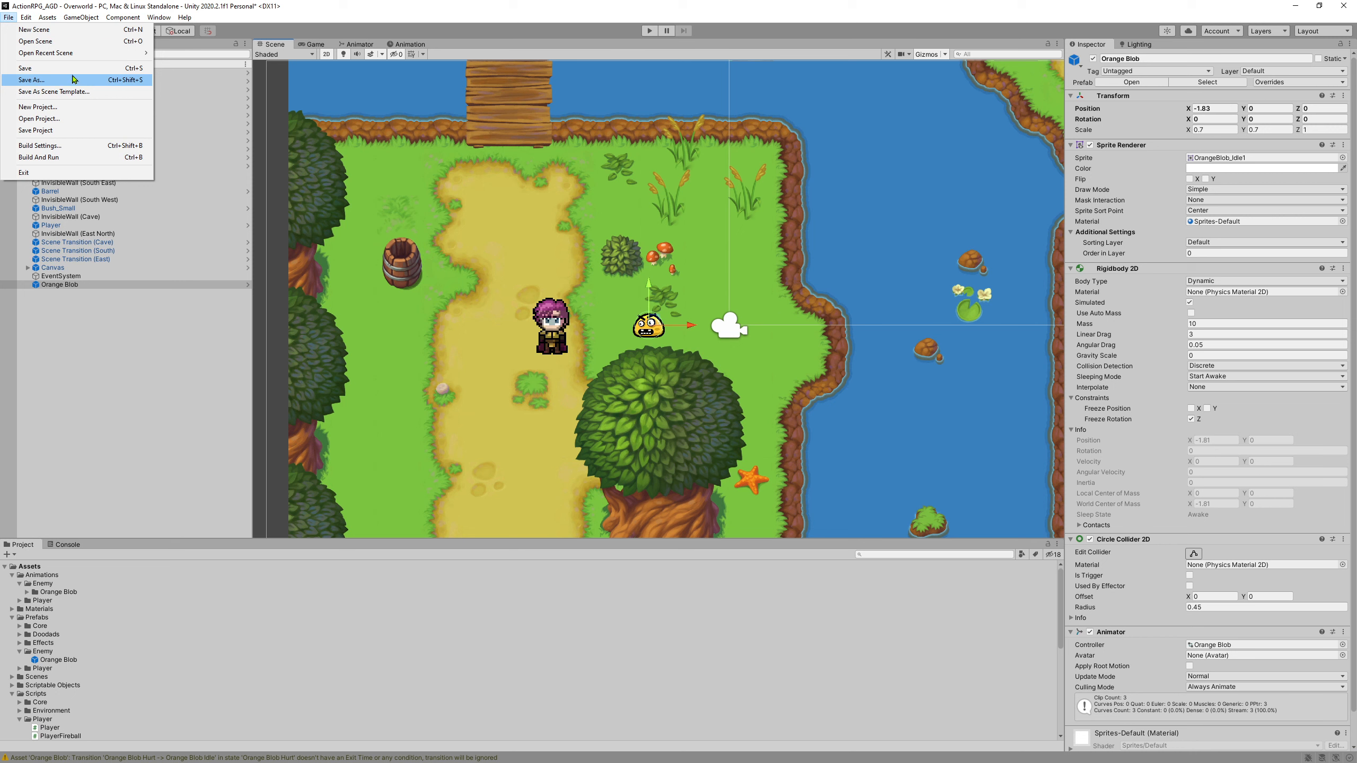
click(32, 67)
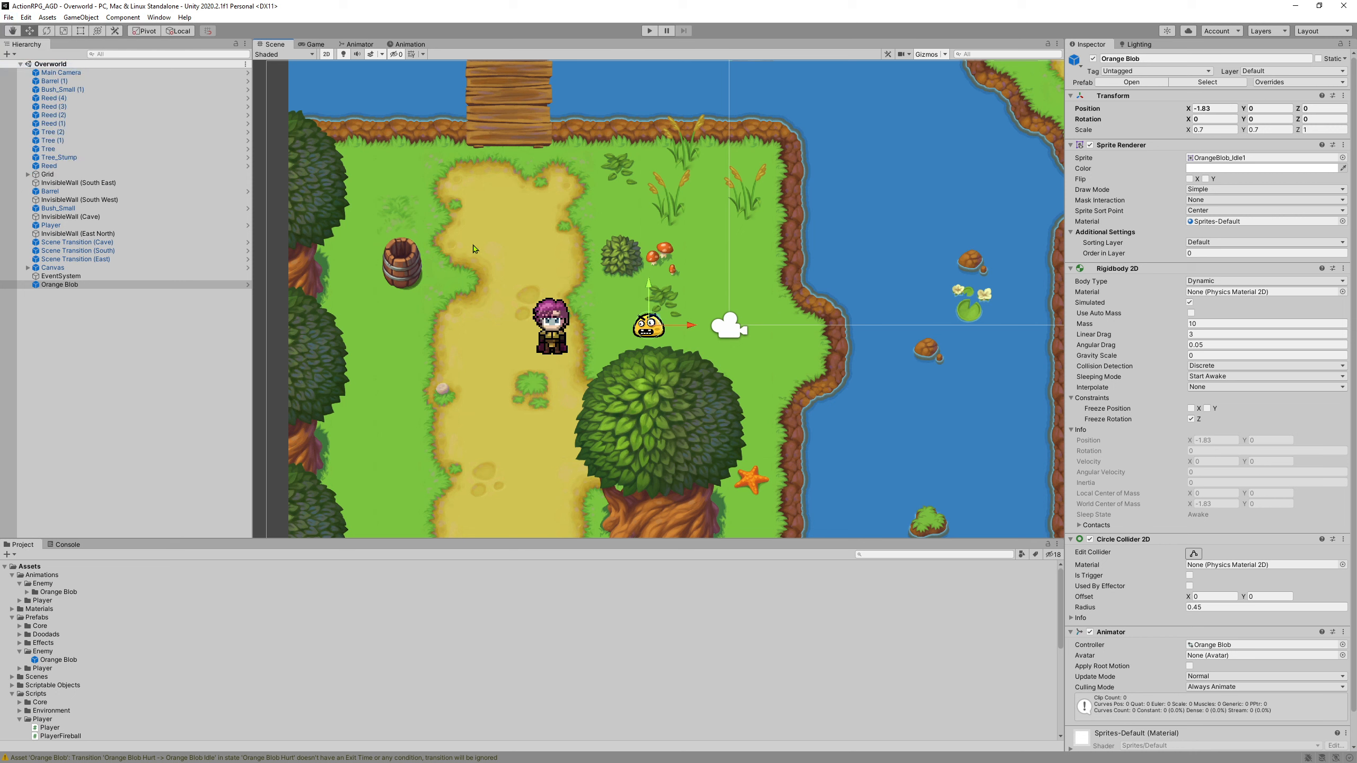